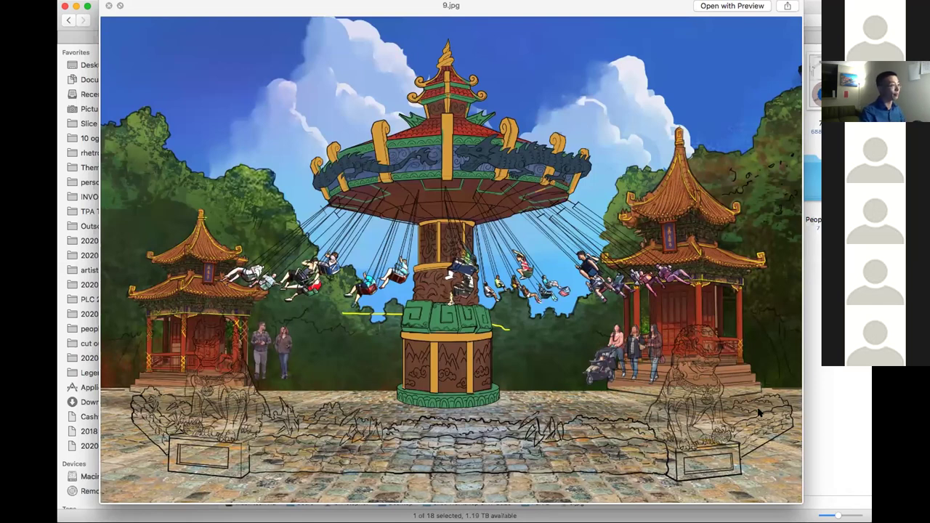
Review the swing ride painting stages from 9.jpg through 14.jpg in Quick Look, then close the preview
key(Right)
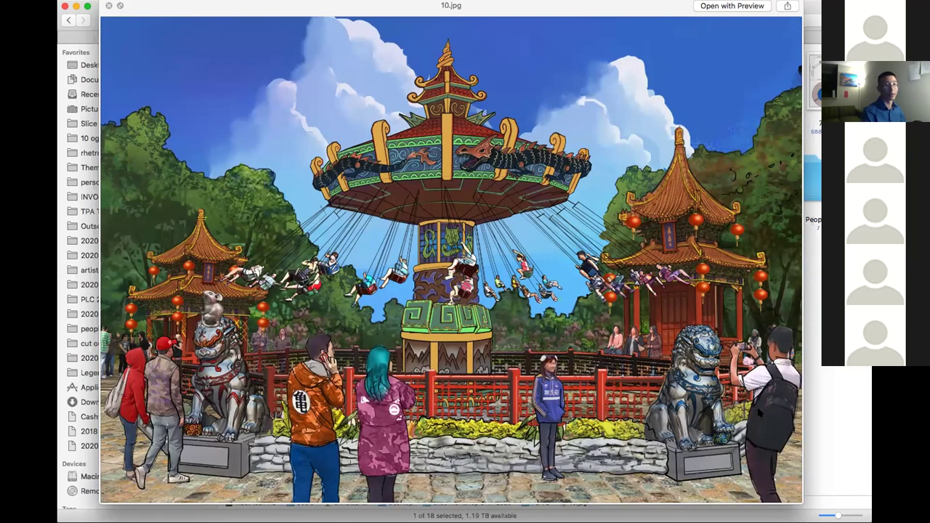
key(Right)
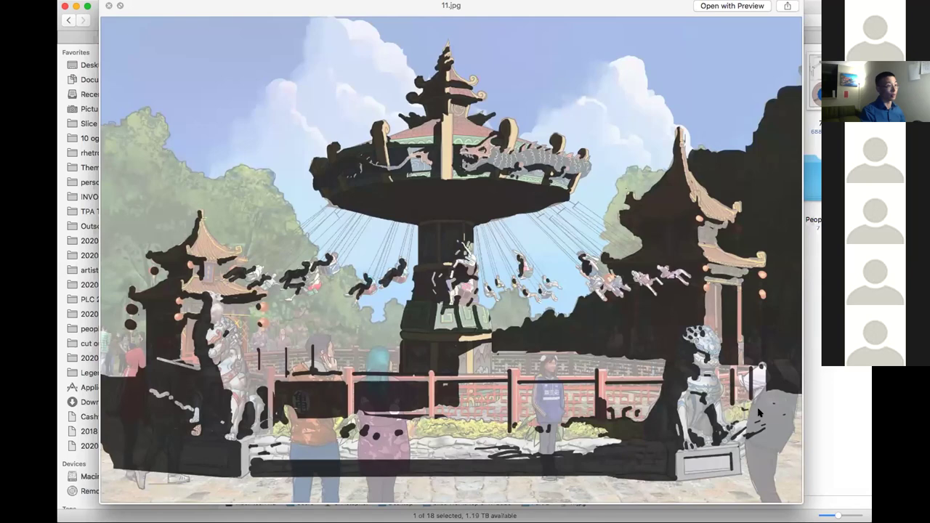
key(Right)
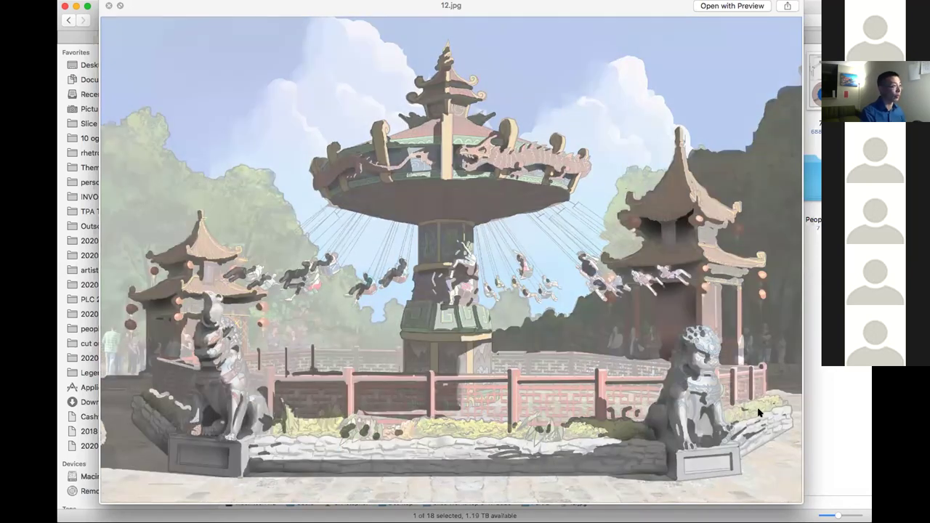
key(Right)
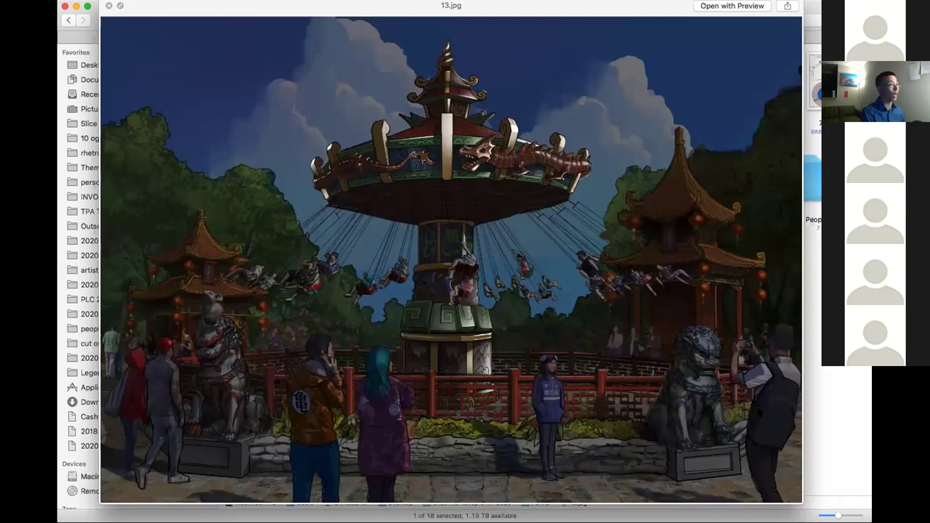
key(Right)
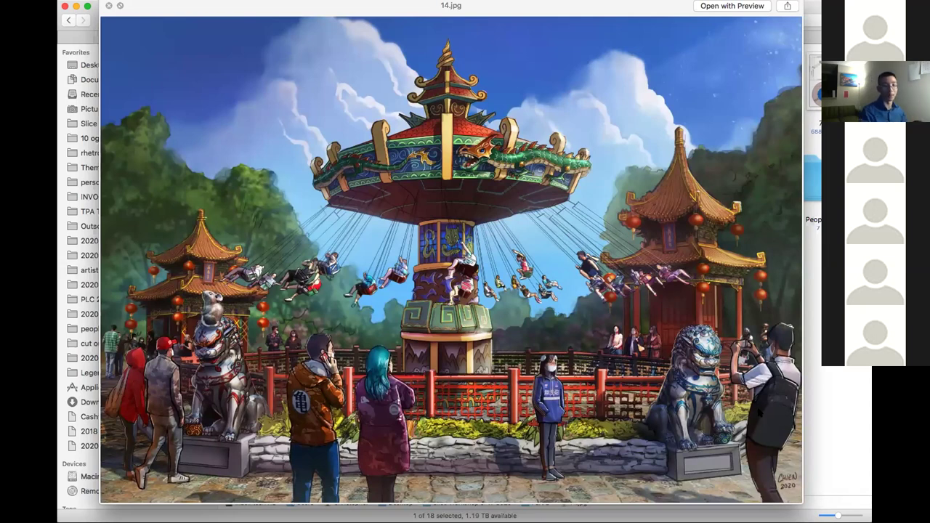
key(Right)
key(space)
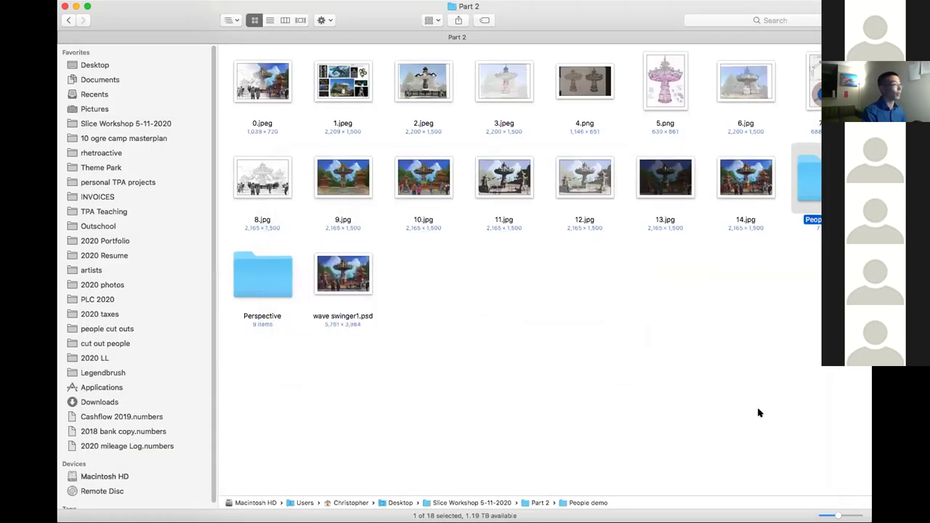
Open wave swinger1.psd from the Part 2 folder and switch to Photoshop
key(Left)
key(Left)
key(Left)
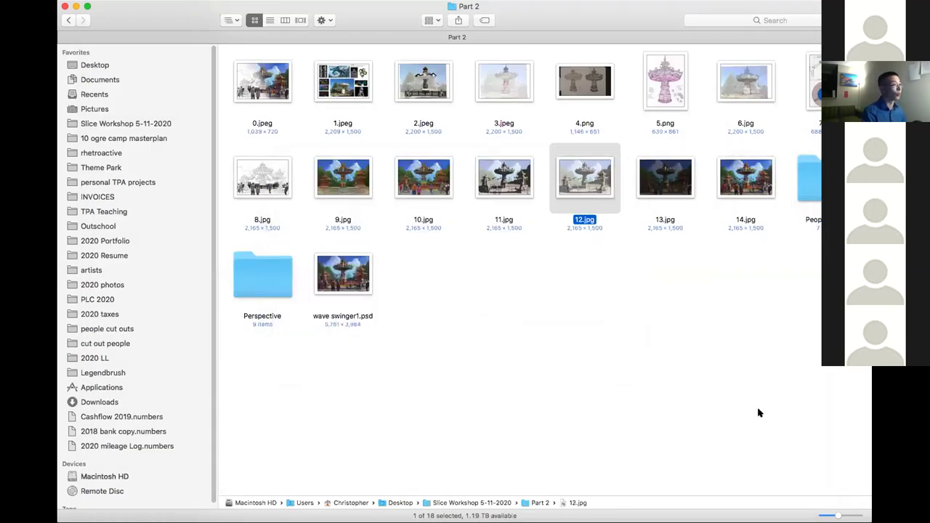
key(Left)
key(Left)
key(Left)
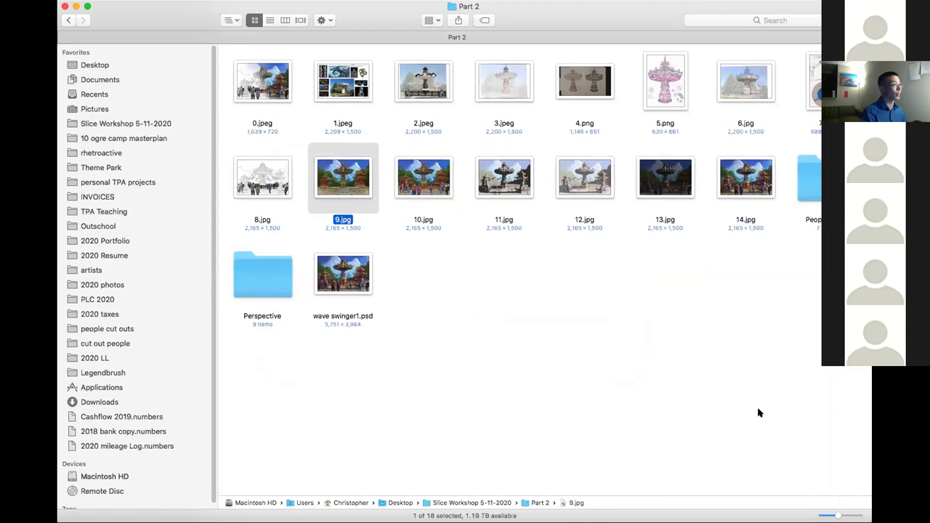
key(Down)
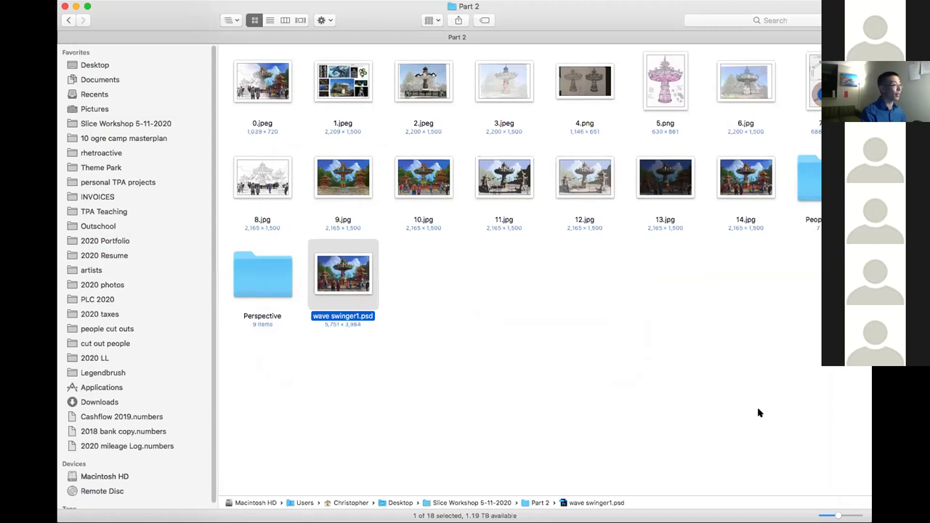
key(super+o)
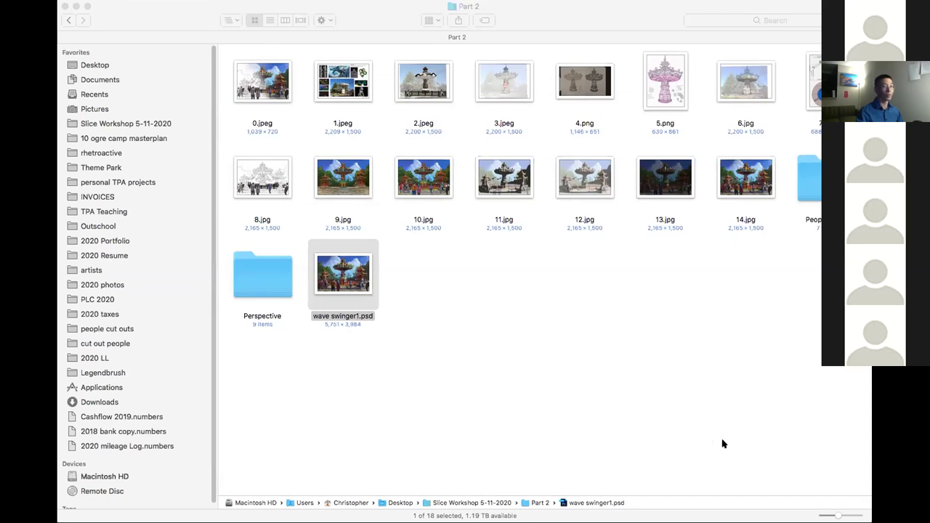
key(super+Tab)
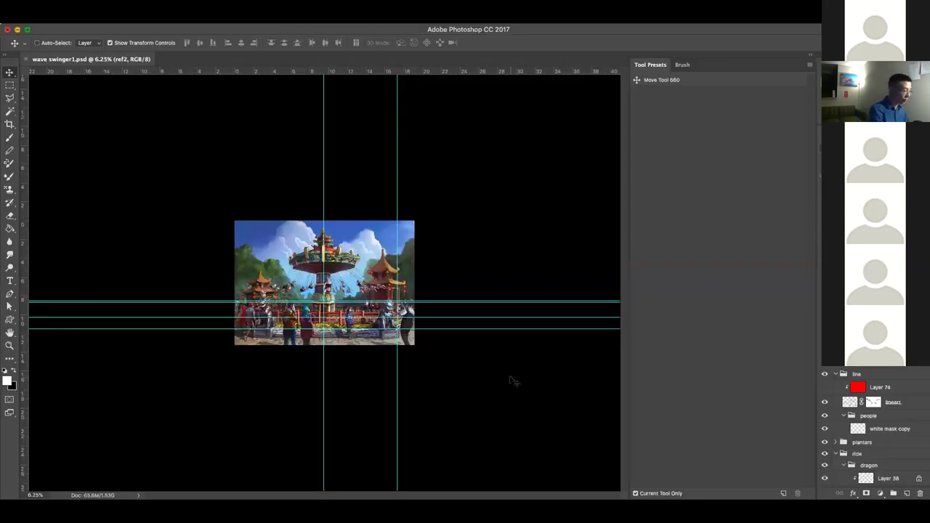
Hide the guides over the wave swinger artwork
key(super+equal)
key(super+equal)
key(super+equal)
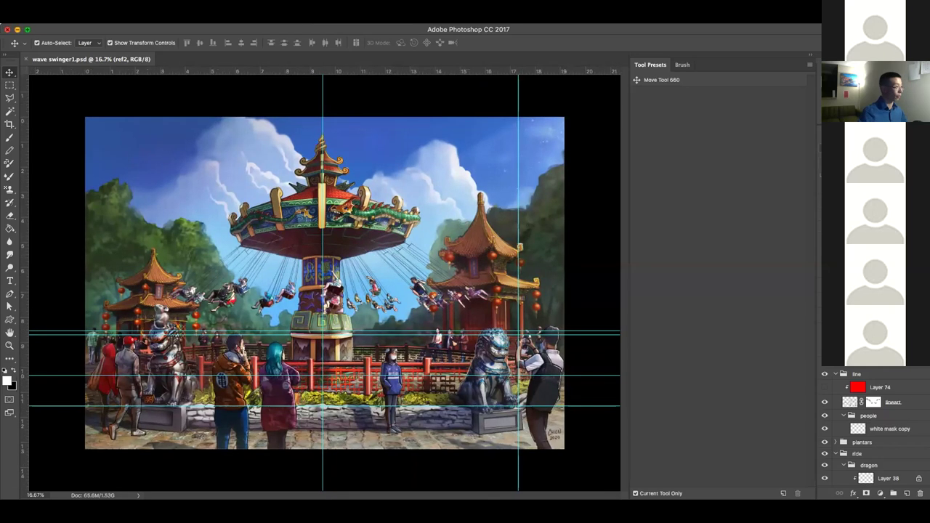
key(super+semicolon)
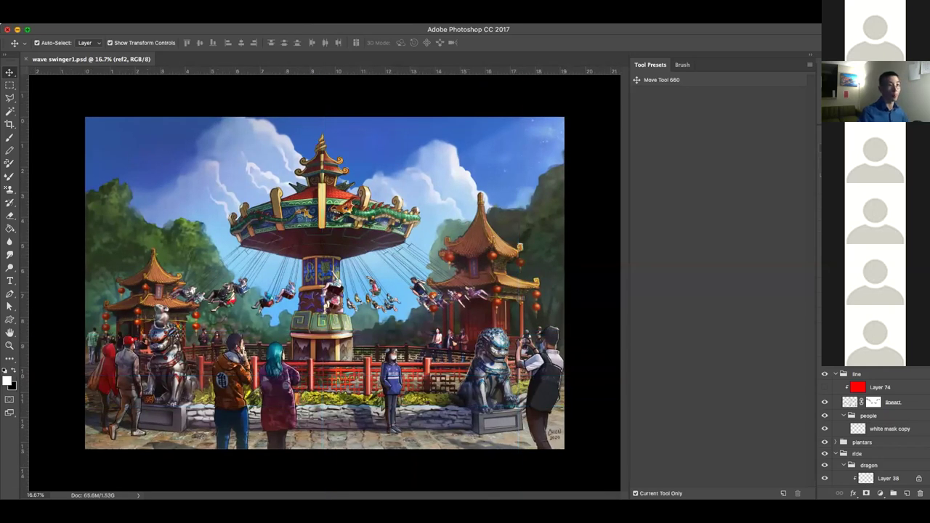
scroll(872, 429, down, 5)
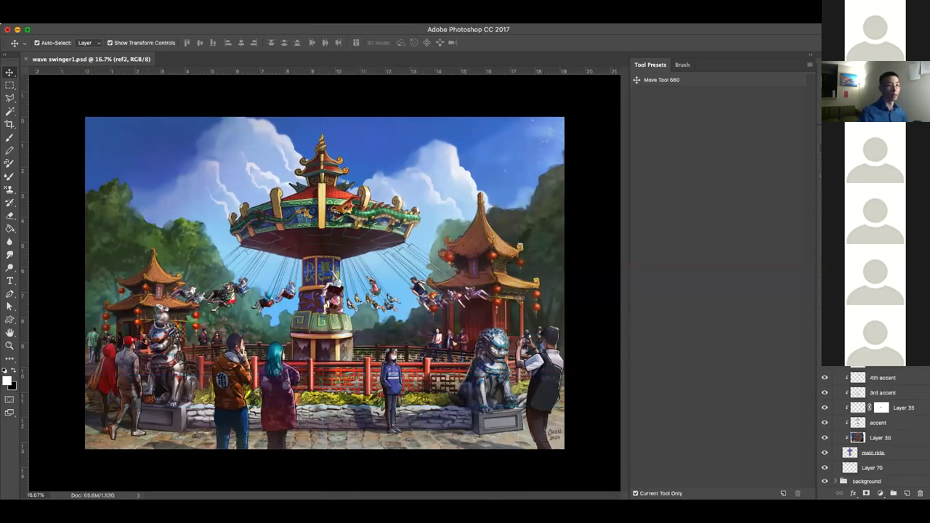
scroll(872, 429, up, 5)
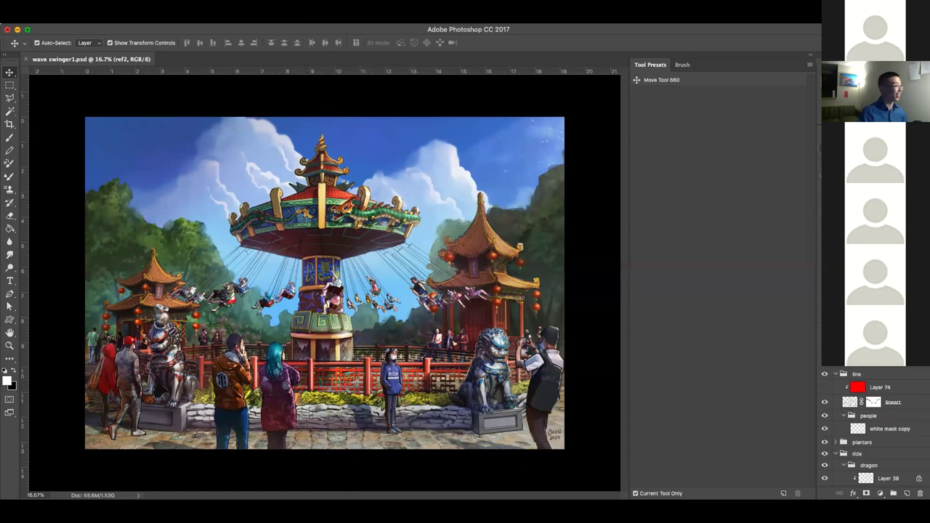
Hide the glow effects and the large foreground people in the artwork
key(ctrl+z)
key(ctrl+z)
key(ctrl+z)
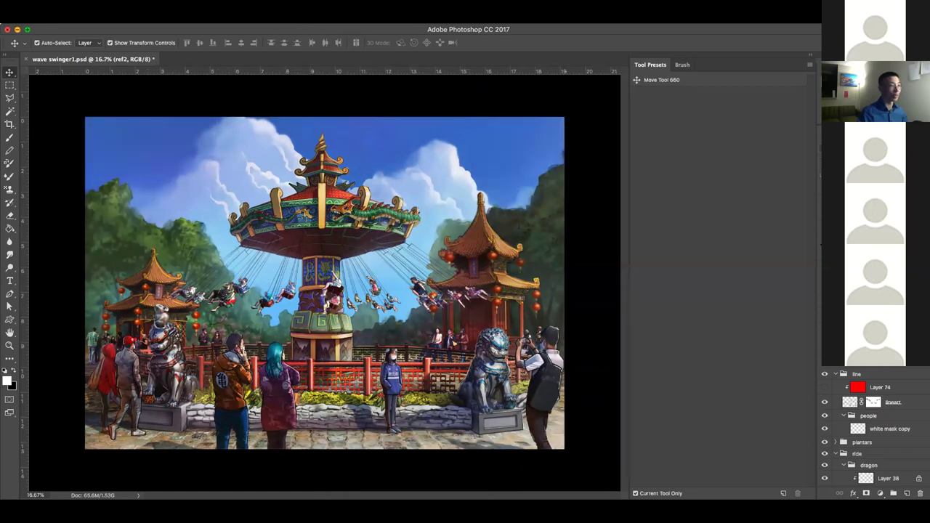
key(ctrl+alt+z)
key(ctrl+shift+z)
key(ctrl+alt+z)
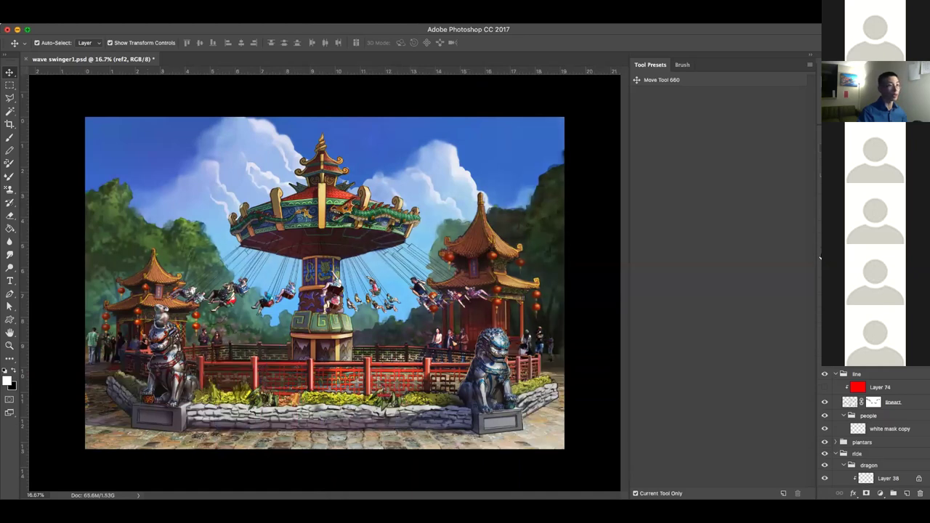
Toggle the highlight and shadow layers to compare the lighting, leaving both hidden
key(ctrl+alt+z)
key(ctrl+shift+z)
key(ctrl+alt+z)
key(ctrl+shift+z)
key(ctrl+alt+z)
key(ctrl+shift+z)
key(ctrl+shift+z)
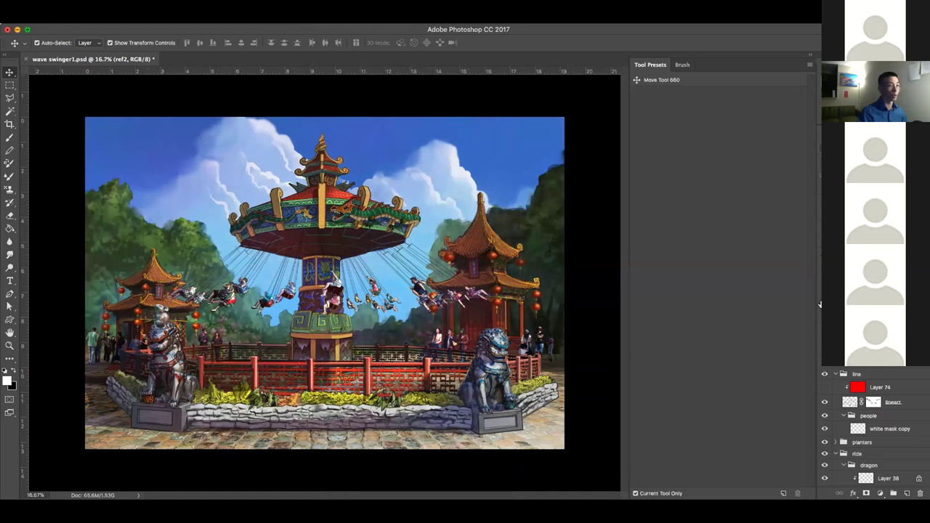
key(ctrl+shift+z)
key(ctrl+alt+z)
key(ctrl+shift+z)
key(ctrl+alt+z)
key(ctrl+shift+z)
scroll(819, 327, down, 1)
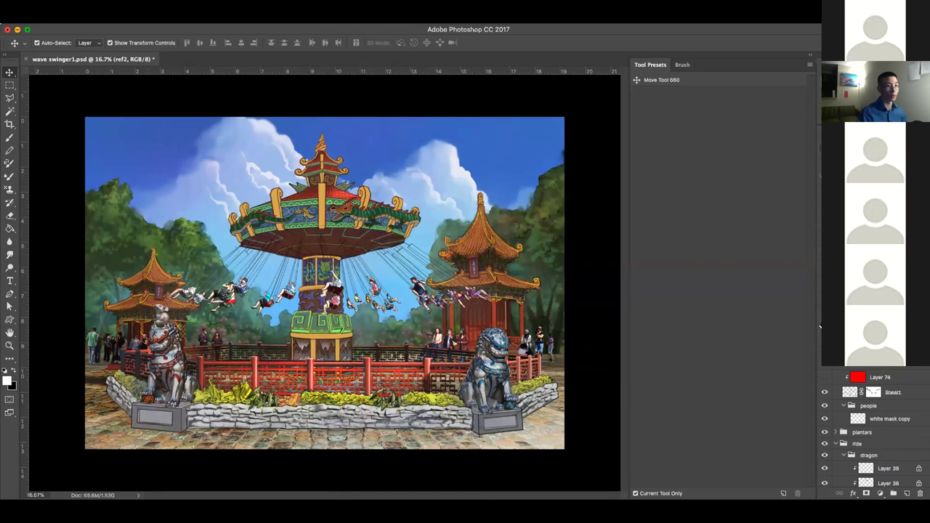
Hide the fence, lanterns and background people, and briefly switch the line art off and back on
key(ctrl+alt+z)
key(ctrl+shift+z)
key(ctrl+alt+z)
key(ctrl+alt+z)
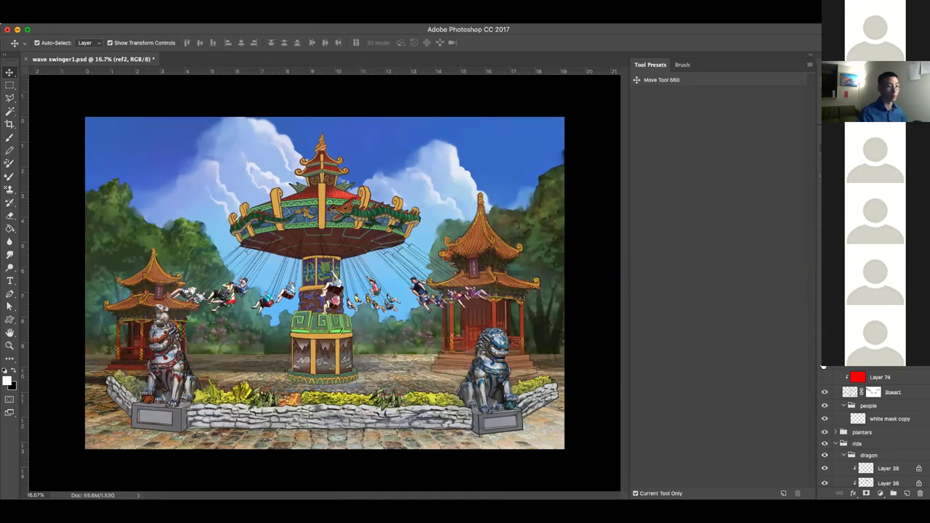
key(ctrl+alt+z)
scroll(820, 348, down, 2)
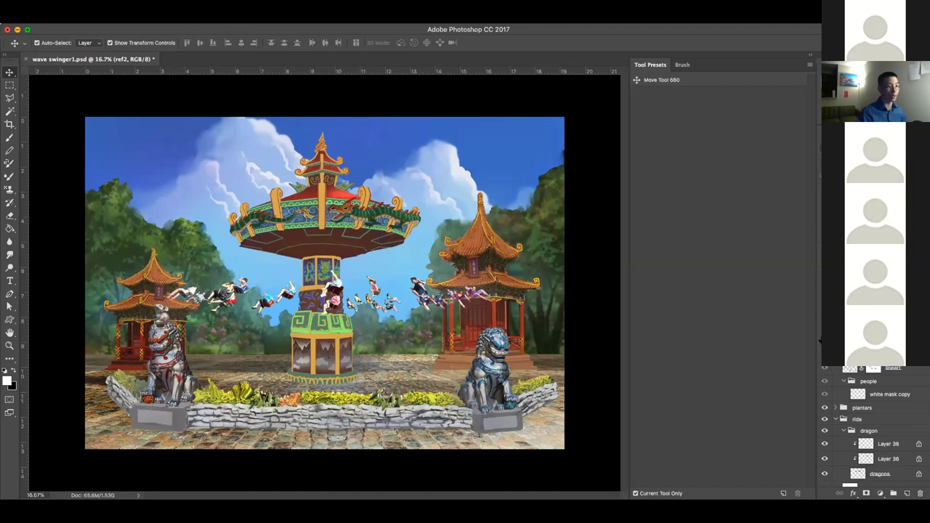
key(ctrl+shift+z)
scroll(819, 342, down, 3)
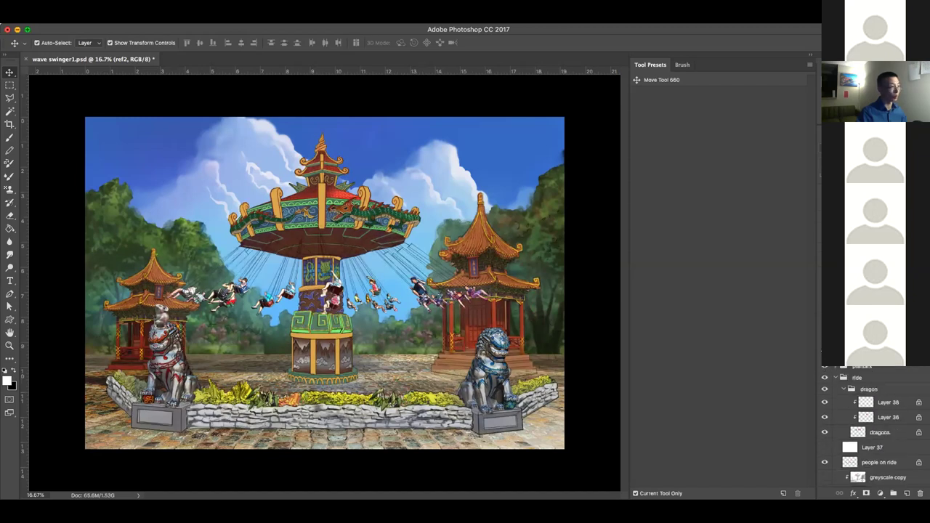
Hide the planters and ride groups so only the background and line art show
click(824, 367)
click(824, 378)
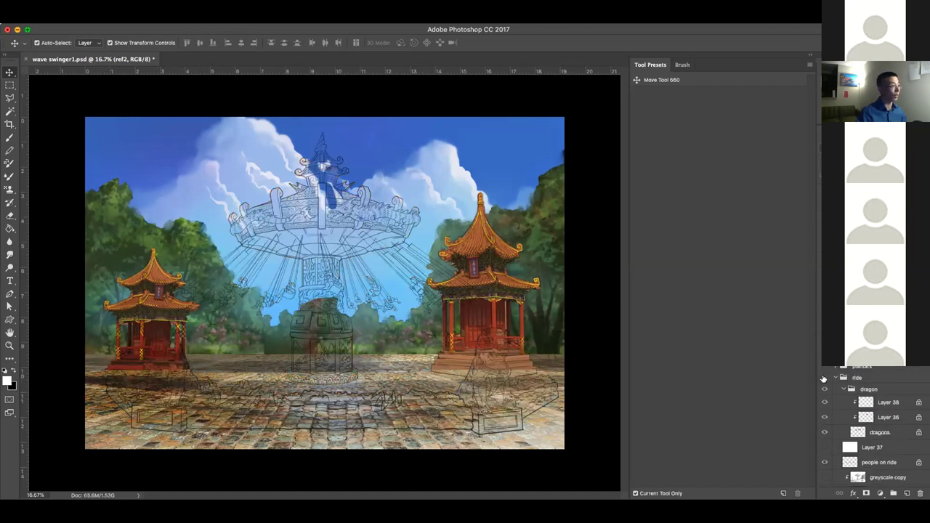
scroll(824, 385, down, 5)
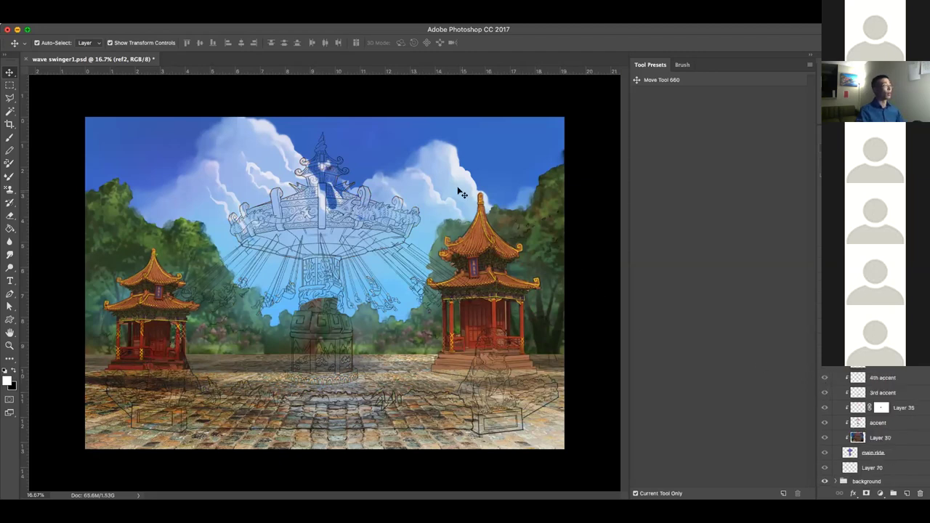
Close the wave swinger document, switch to Finder and select Clean Lineart.jpg in the People demo folder
drag(72, 62, 75, 91)
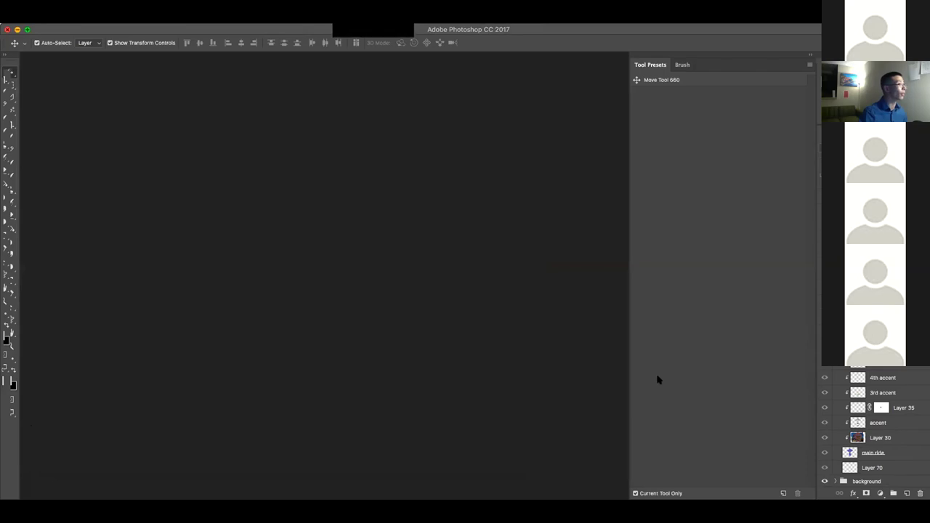
key(super+Tab)
click(592, 181)
click(566, 87)
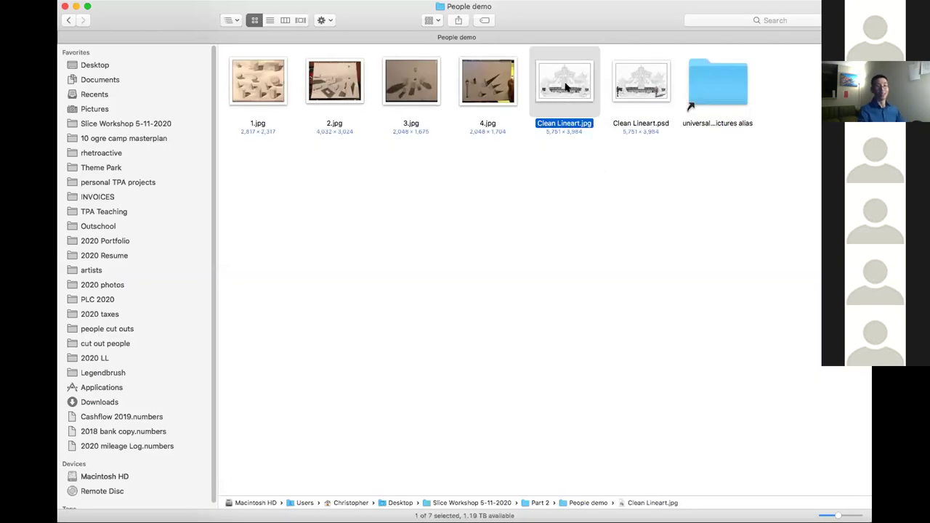
Preview Clean Lineart.jpg and Clean Lineart.psd in Quick Look, then close the preview
key(space)
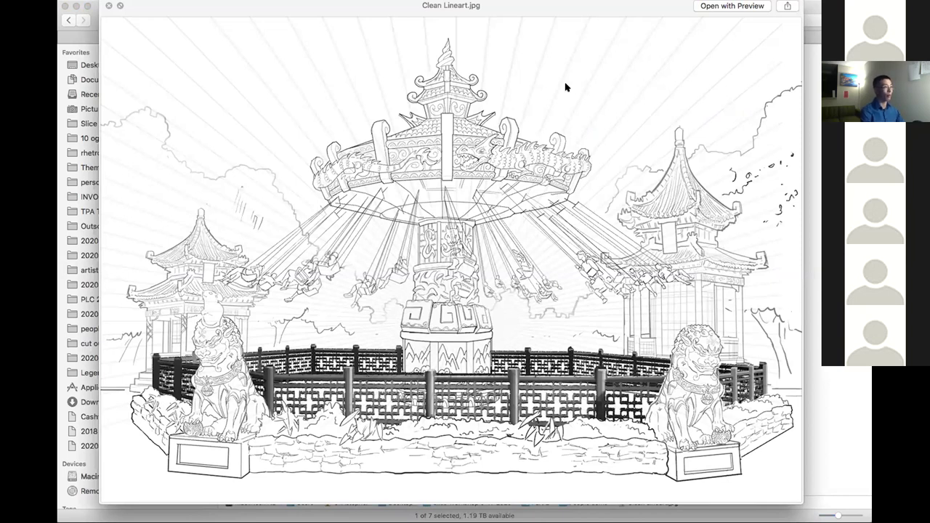
key(Down)
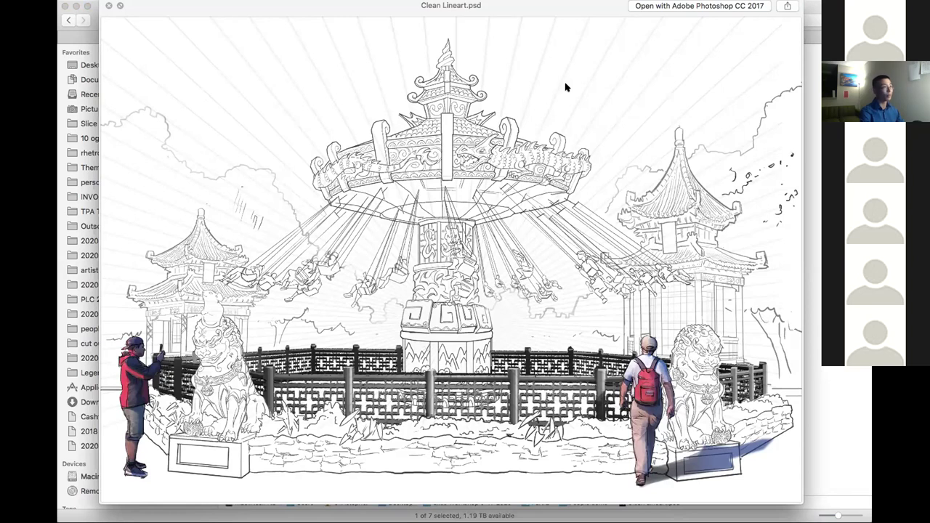
key(Up)
key(space)
Open the universal people pictures alias in the People demo folder
key(Right)
key(Right)
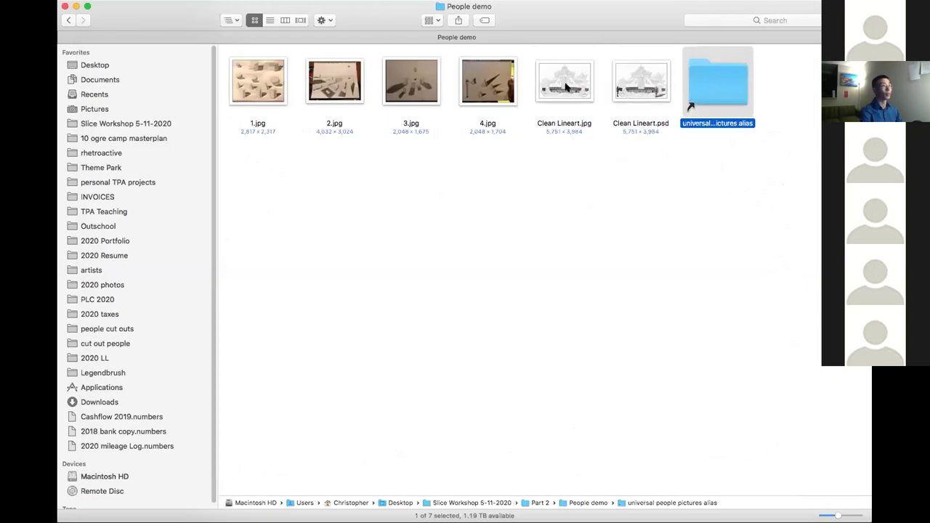
key(super+Down)
Preview the IMG_20171110 street photos of pedestrians in Quick Look, starting with IMG_20171110_154541232.jpg, and close the preview
key(Right)
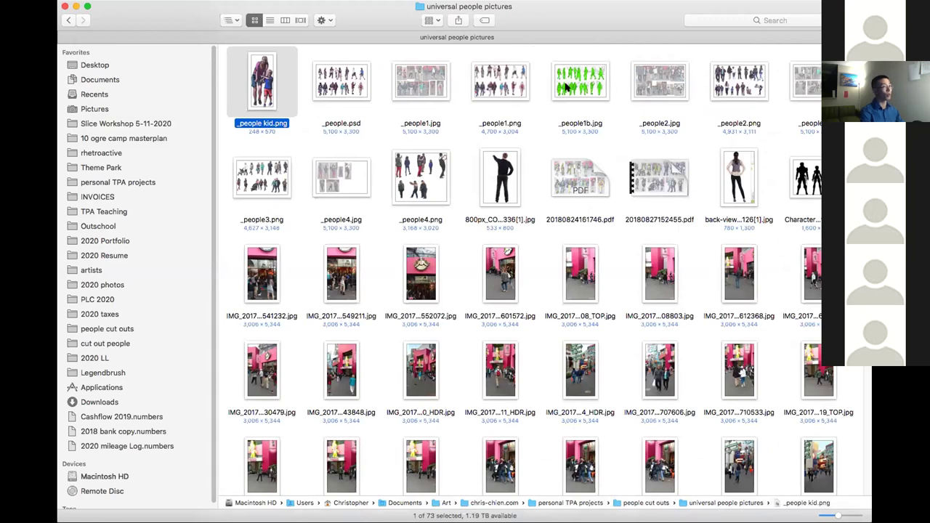
key(Down)
key(Down)
key(Down)
key(Up)
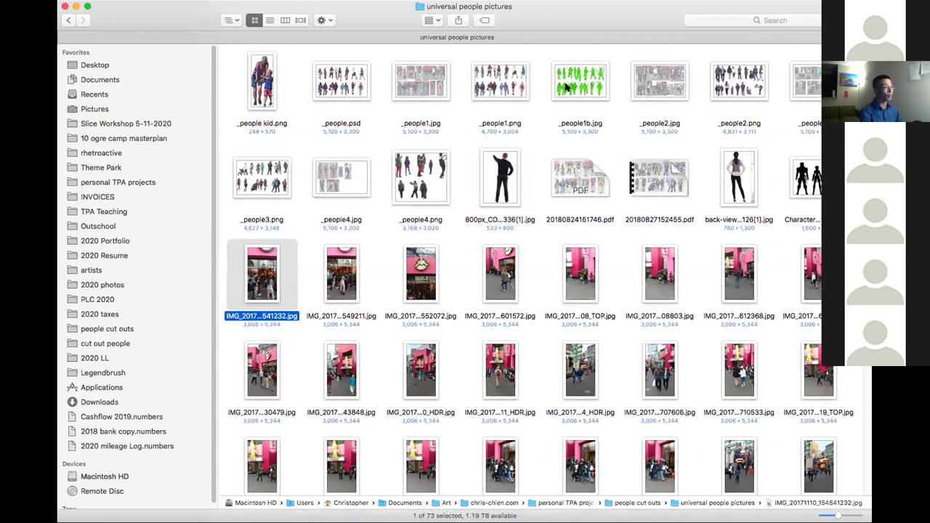
key(space)
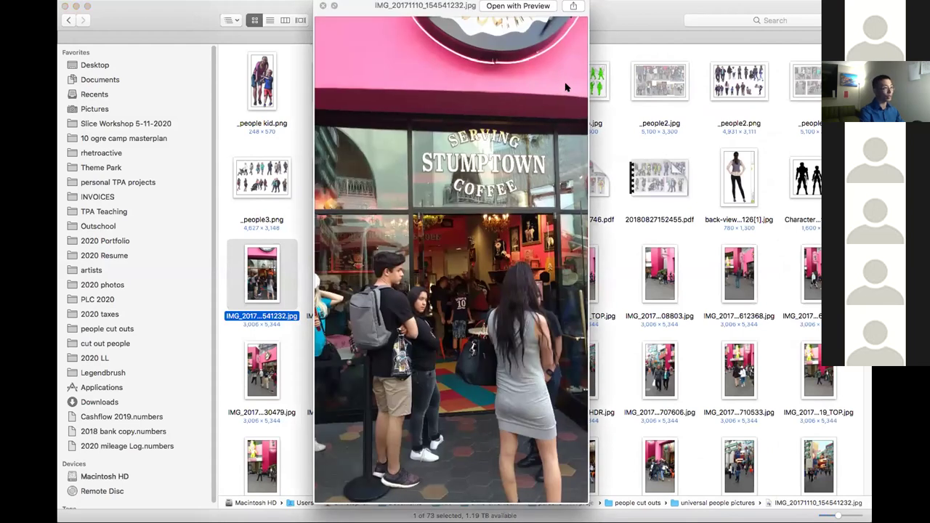
key(Right)
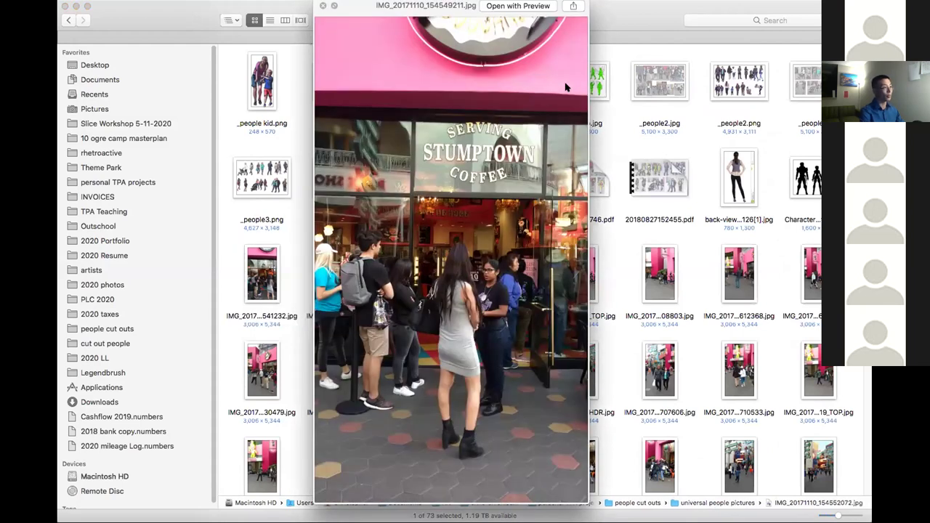
key(Right)
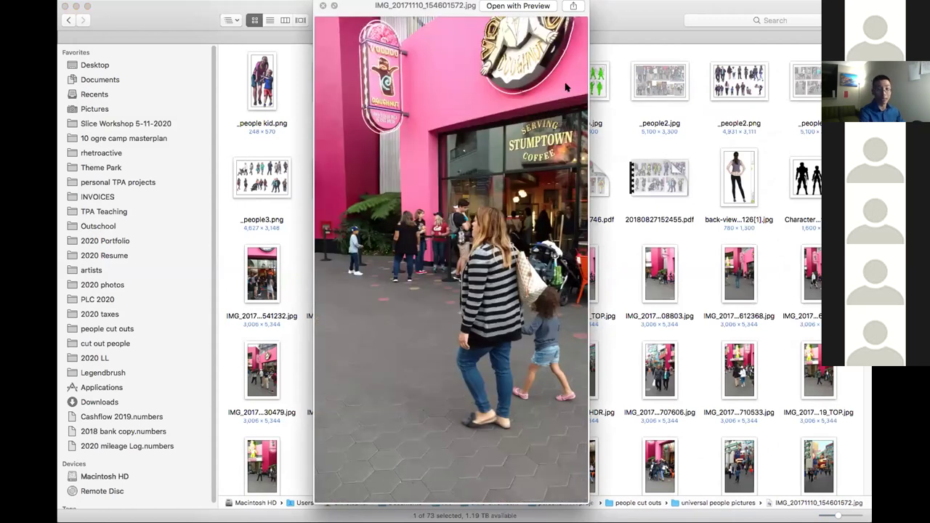
key(Right)
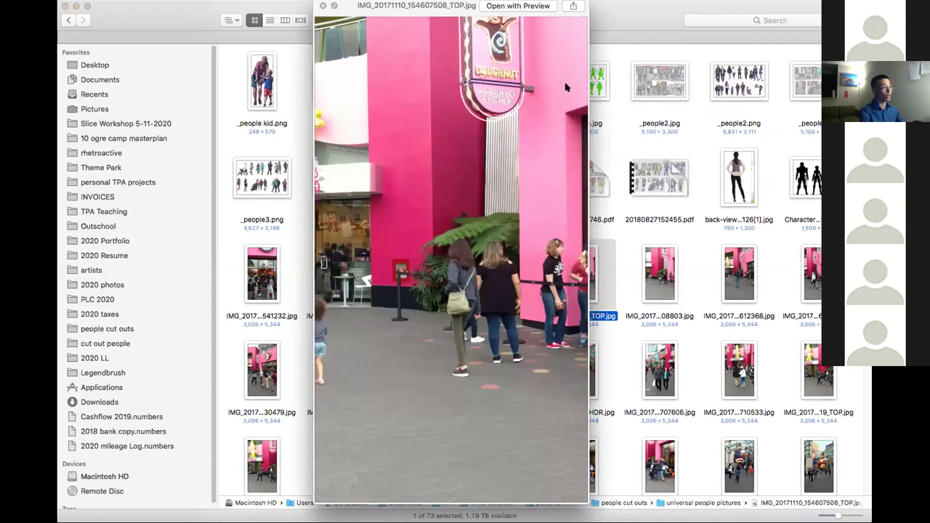
key(Right)
key(Right)
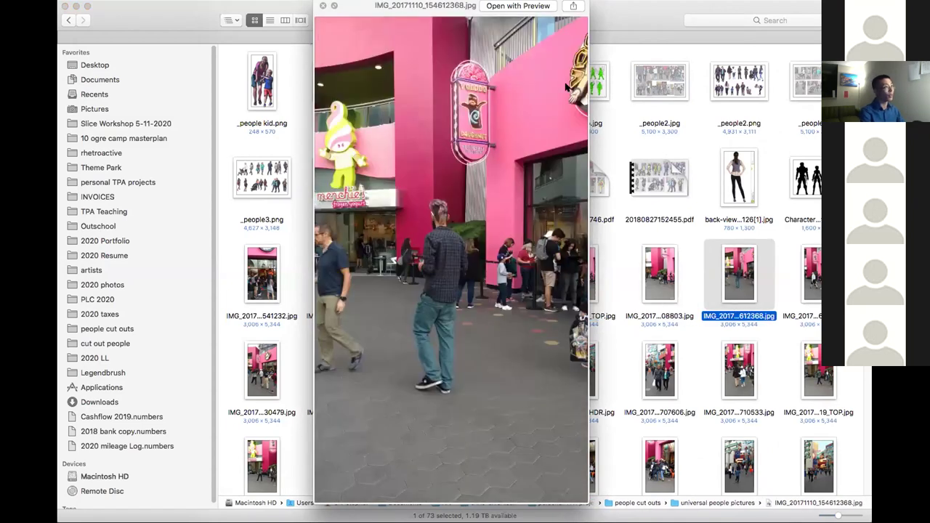
key(Down)
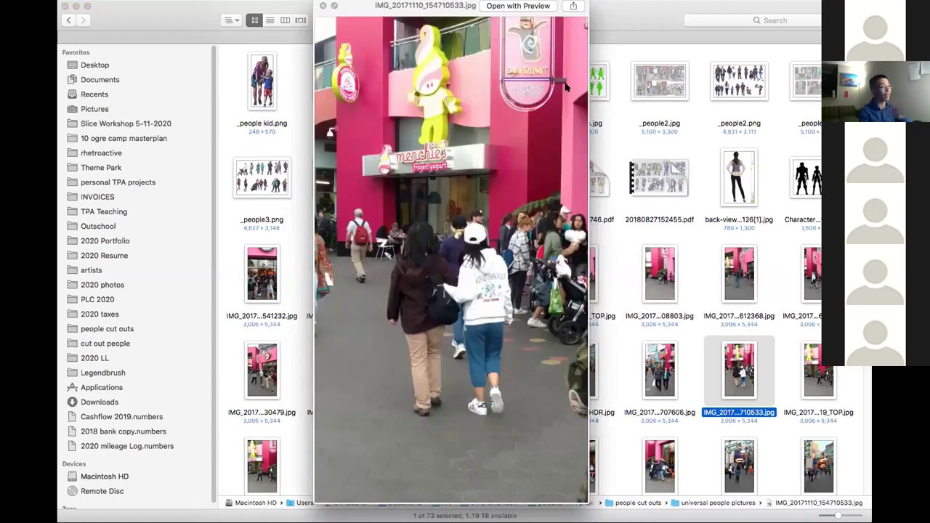
key(Left)
key(Down)
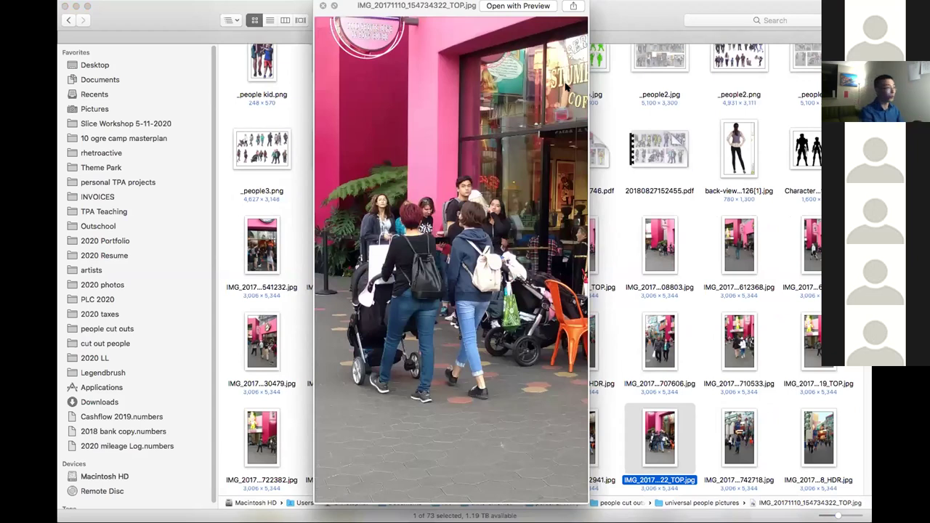
key(Left)
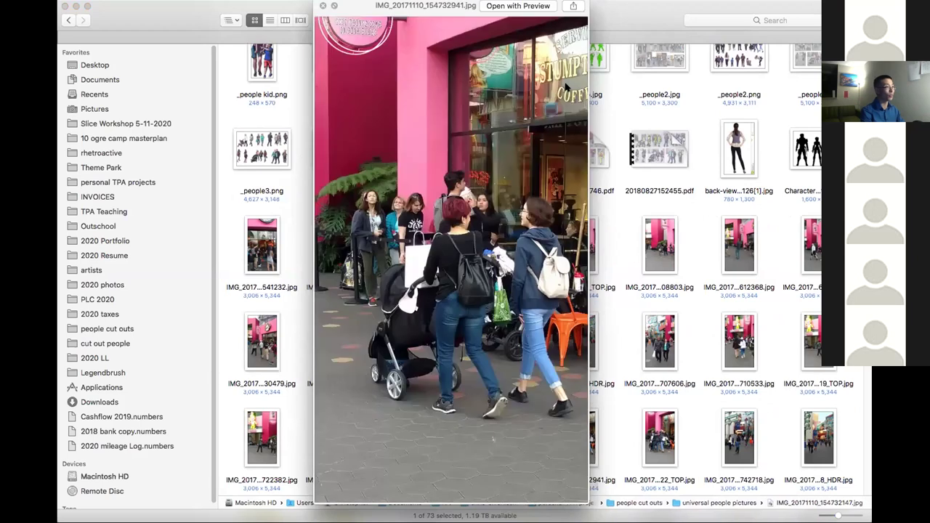
key(space)
Preview the people sheets _people2.jpg, _people1b.jpg and _people1.png in Quick Look, and close the preview
key(Up)
key(Up)
key(Up)
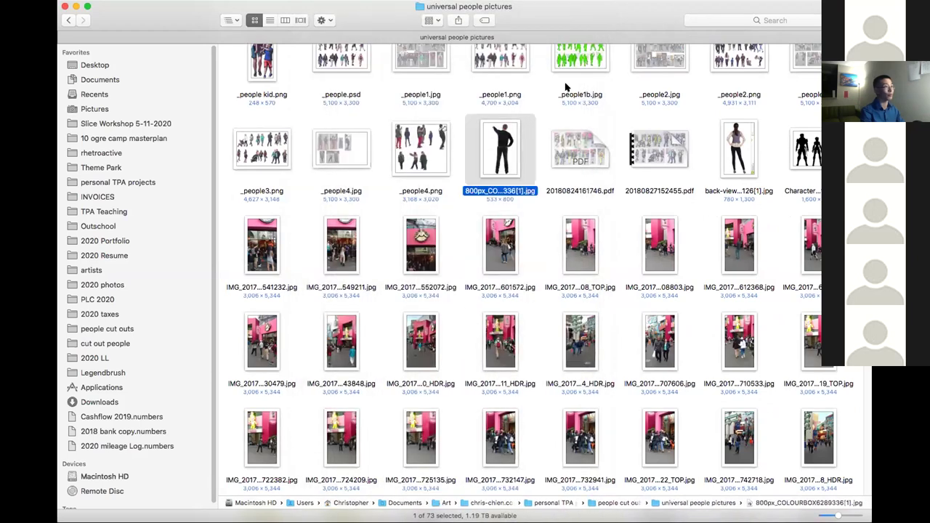
key(Up)
key(Right)
key(Right)
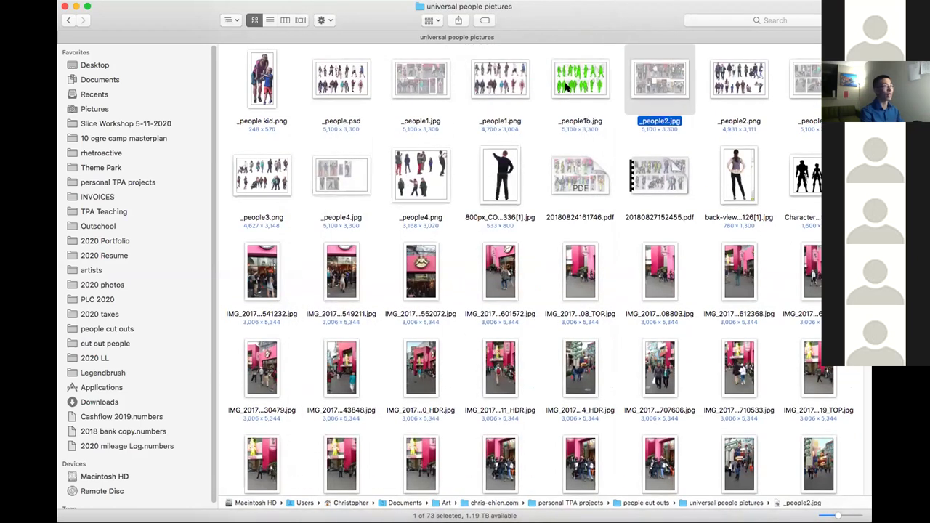
key(space)
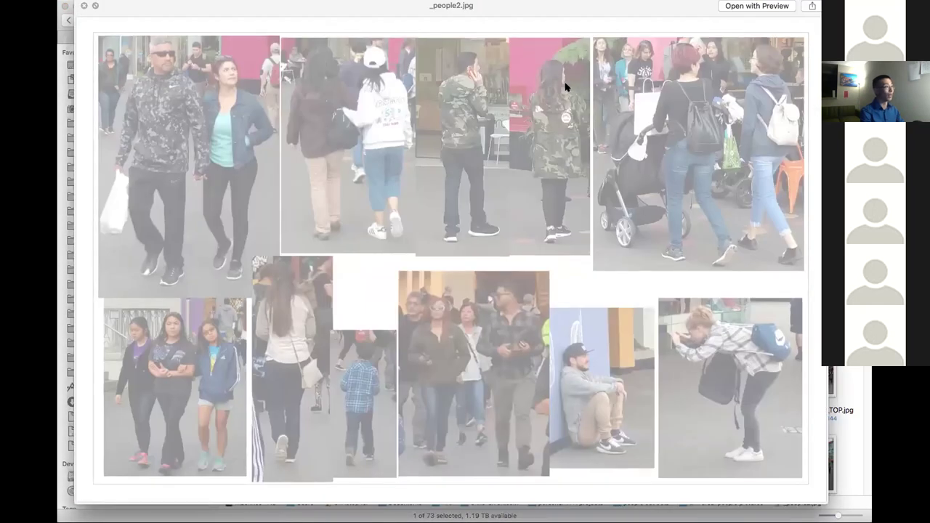
key(Left)
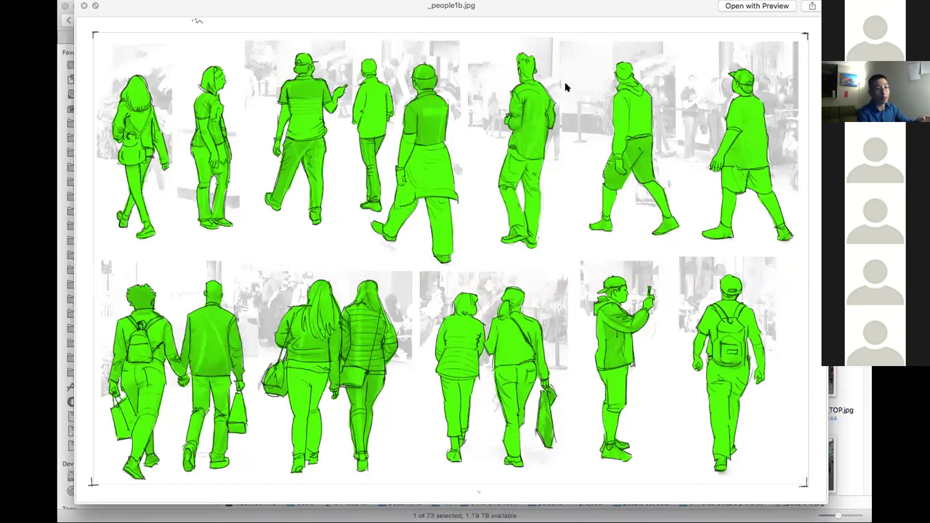
key(Left)
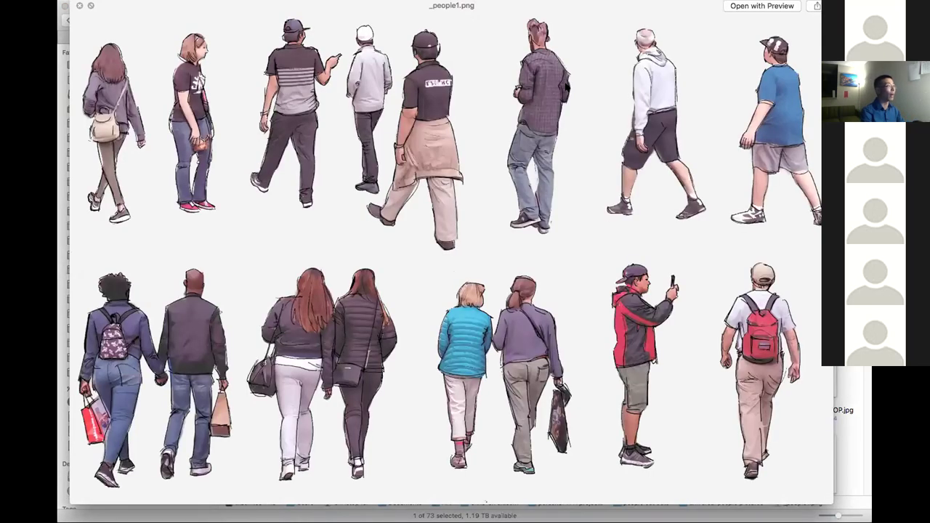
key(space)
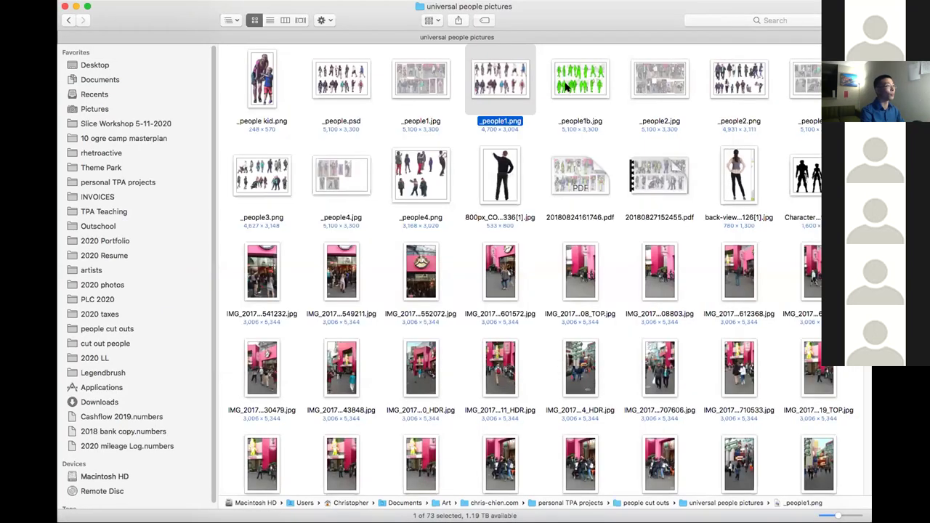
Preview _people.psd, _people4.jpg and _people4.png in Quick Look, and close the preview
key(Left)
key(Left)
key(space)
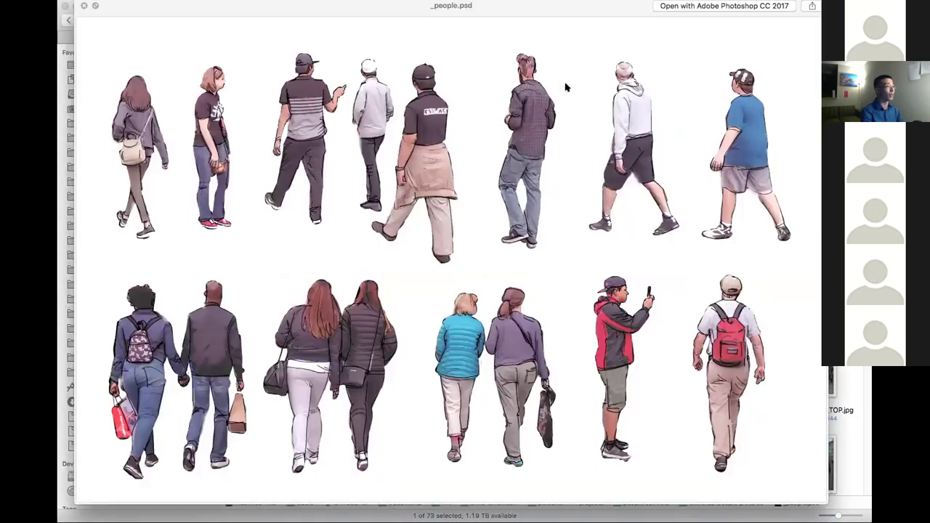
key(Down)
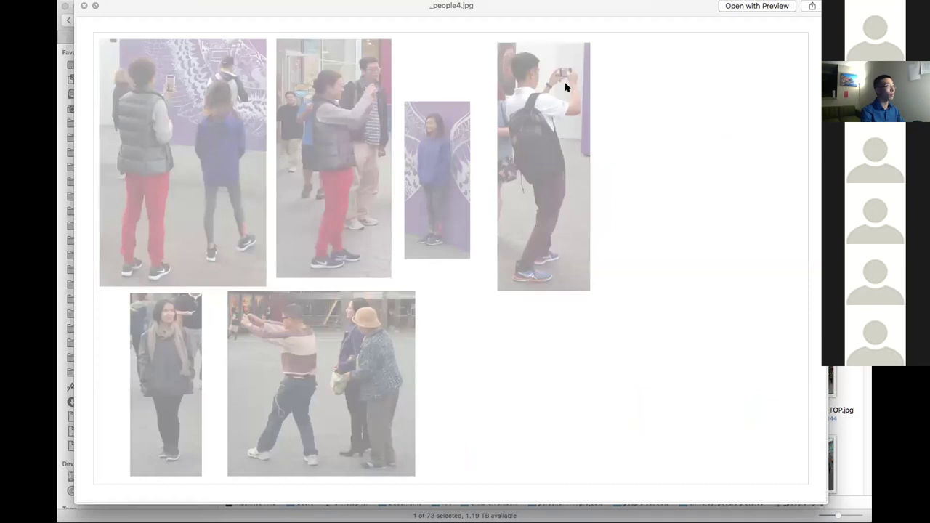
key(Right)
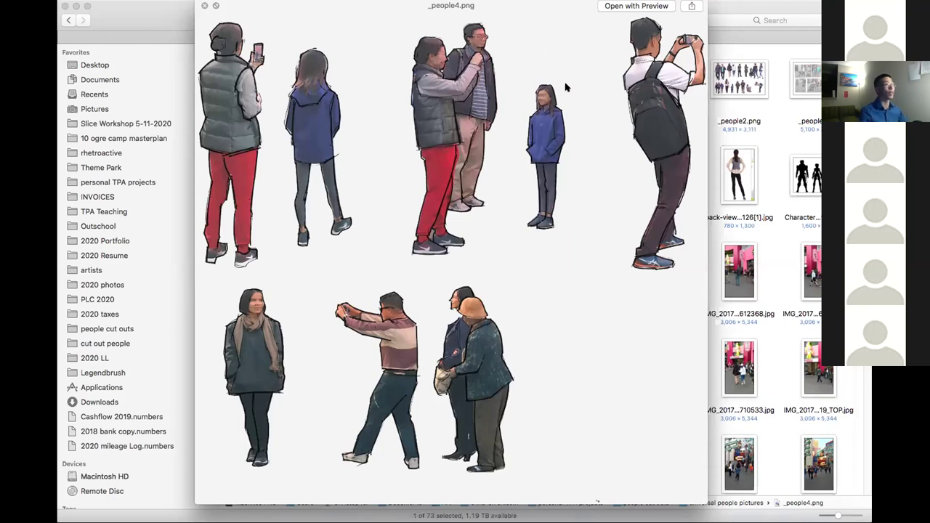
key(space)
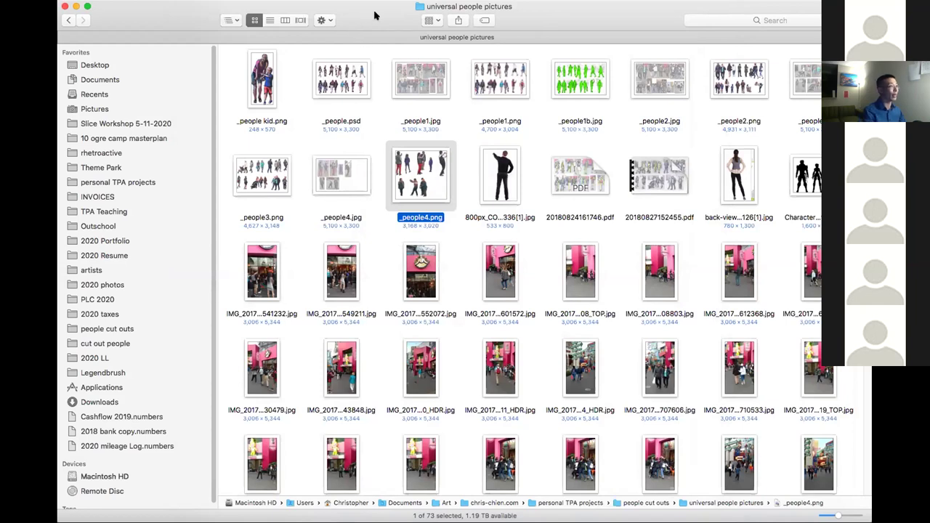
Look over the enclosing people cut outs folder and go up to the personal TPA projects folder
key(super+Up)
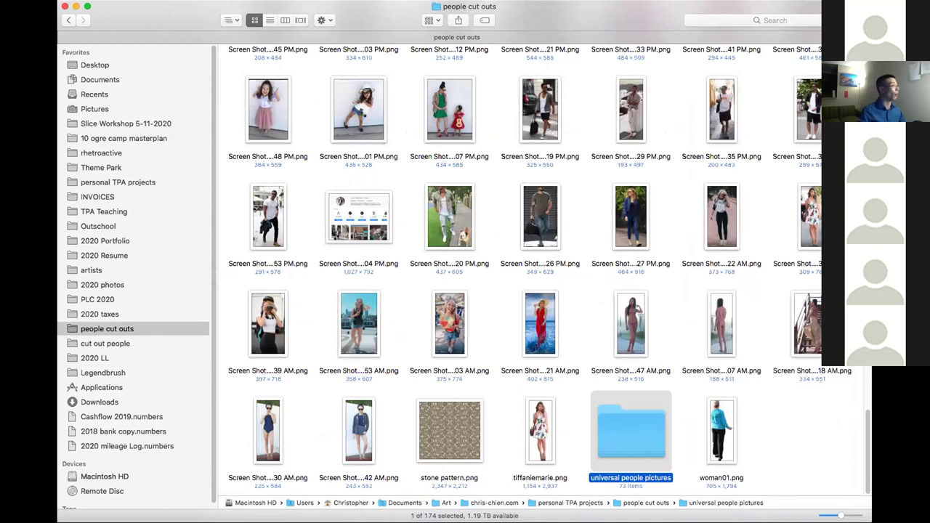
key(super+Tab)
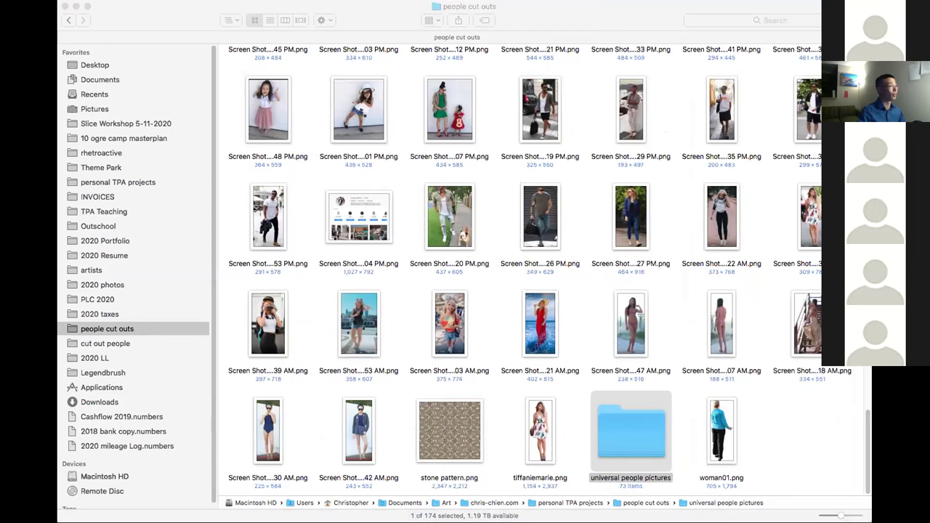
key(super+Tab)
scroll(534, 280, up, 10)
click(519, 131)
key(super+Up)
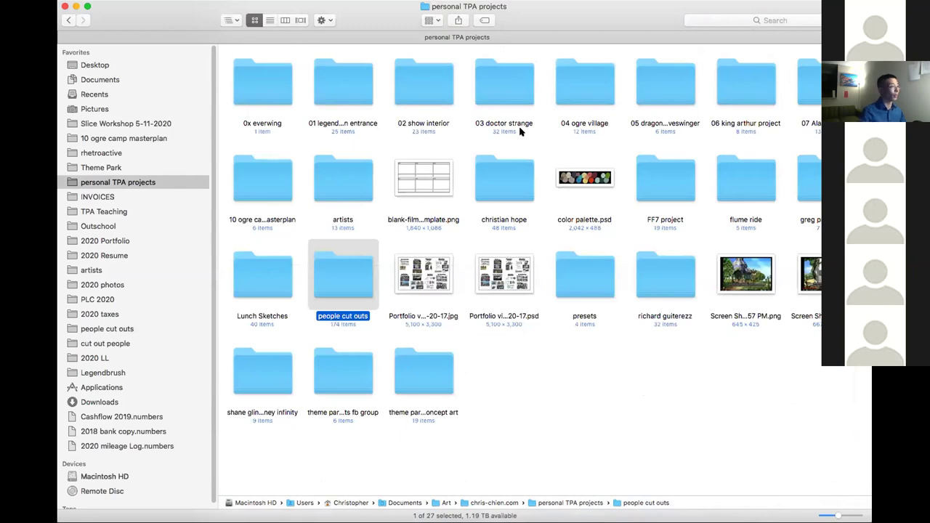
Open Clean Lineart.psd in Photoshop from the People demo folder in Part 2 of Slice Workshop 5-11-2020
click(146, 124)
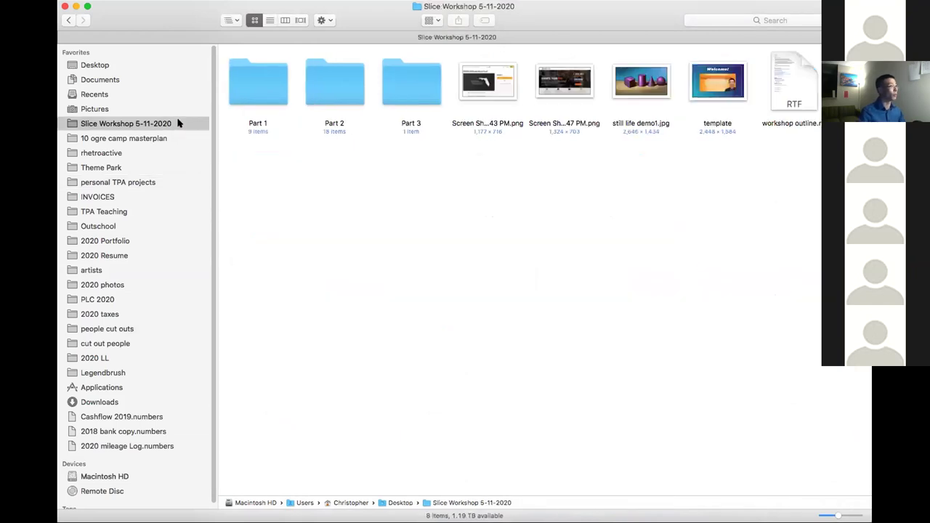
double_click(358, 95)
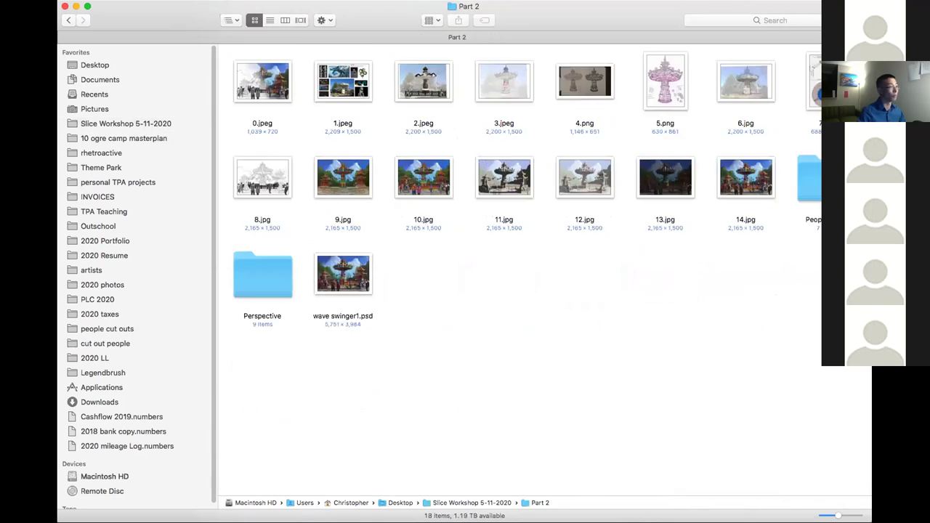
click(818, 178)
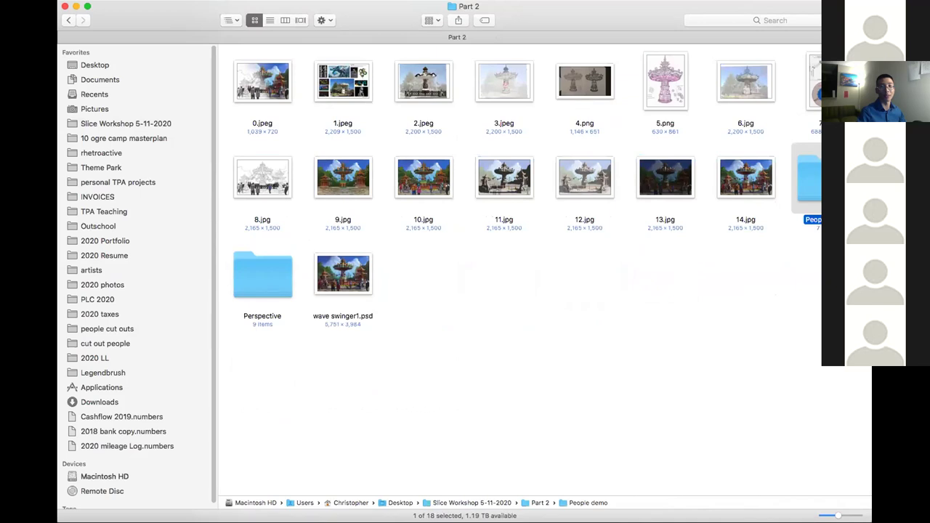
key(super+Tab)
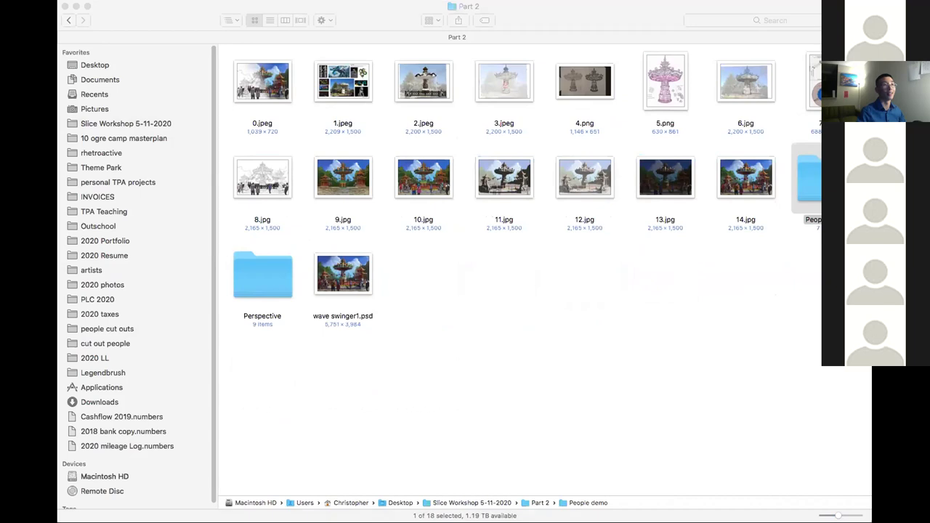
click(539, 331)
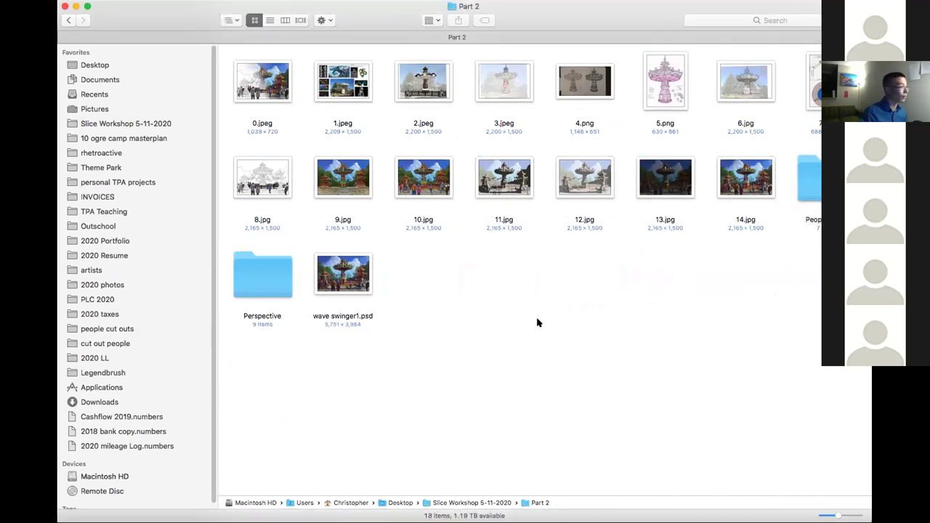
double_click(817, 180)
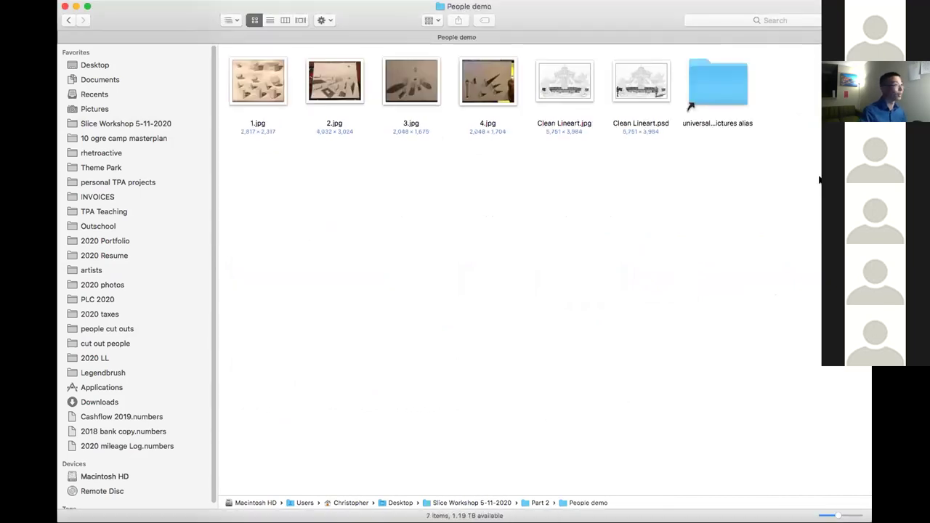
double_click(632, 80)
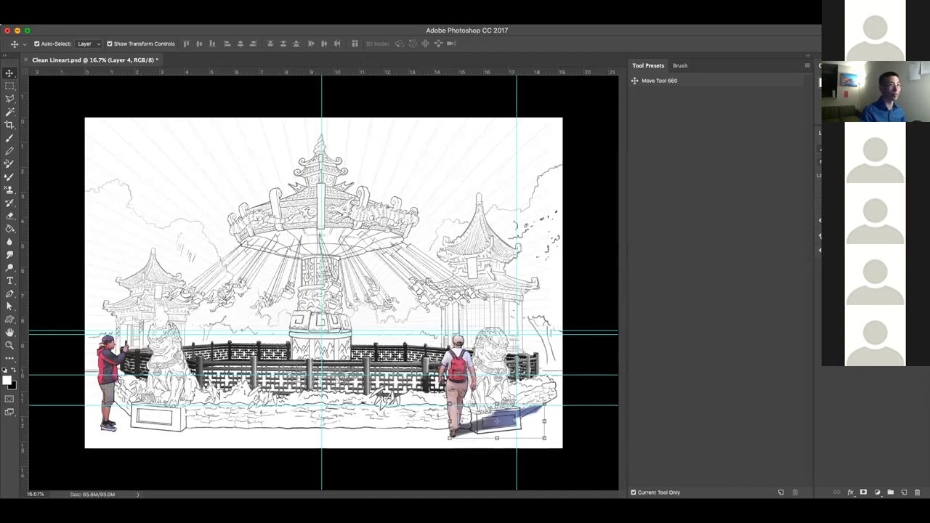
Clear the two colored figures and the cast shadow from the line art, and make Layer 5 active
key(ctrl+z)
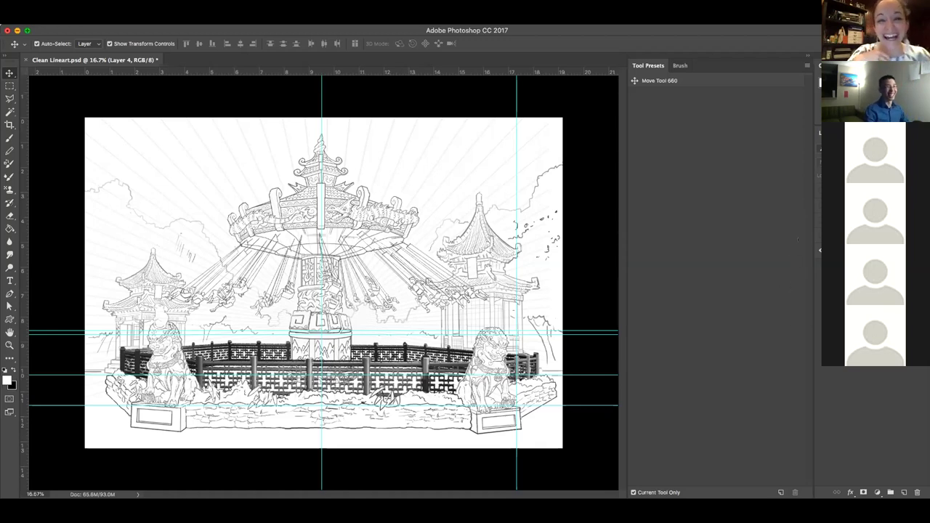
key(super+z)
key(super+z)
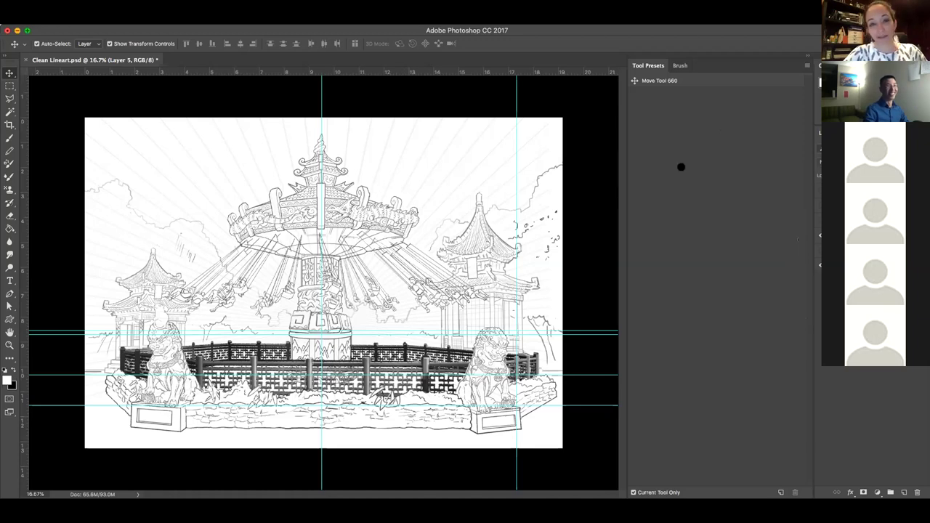
Paint a red oval at horizon height beside the left lion statue, using the round brush preset at size 150
key(b)
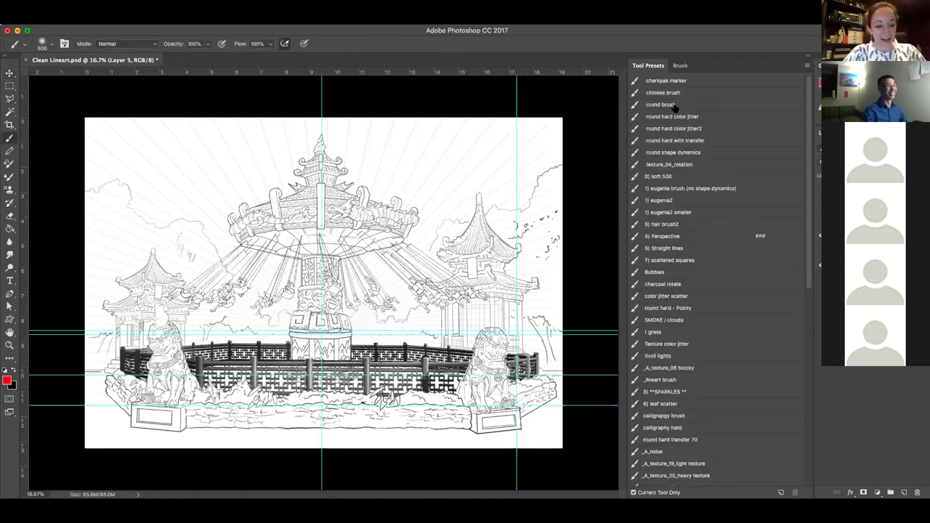
click(673, 105)
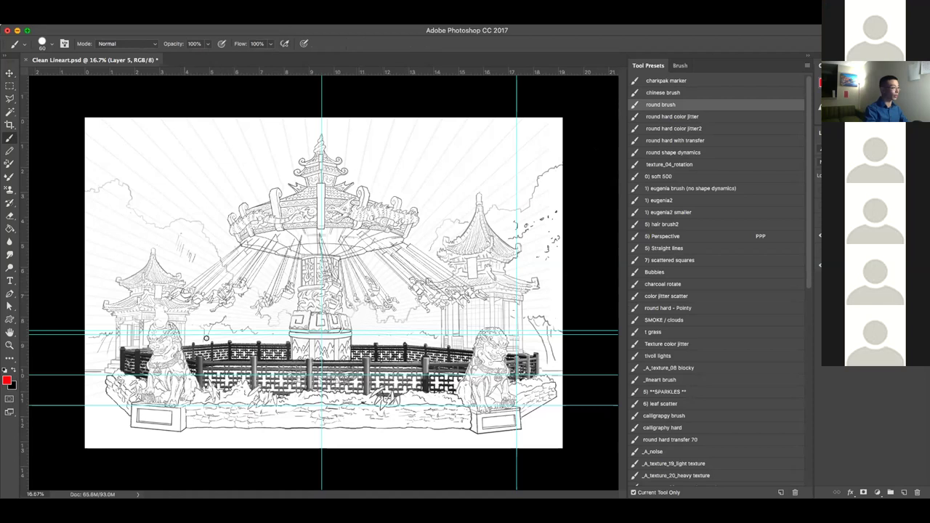
key(bracketright)
key(bracketright)
key(bracketright)
key(bracketright)
key(bracketright)
key(bracketright)
drag(197, 329, 199, 347)
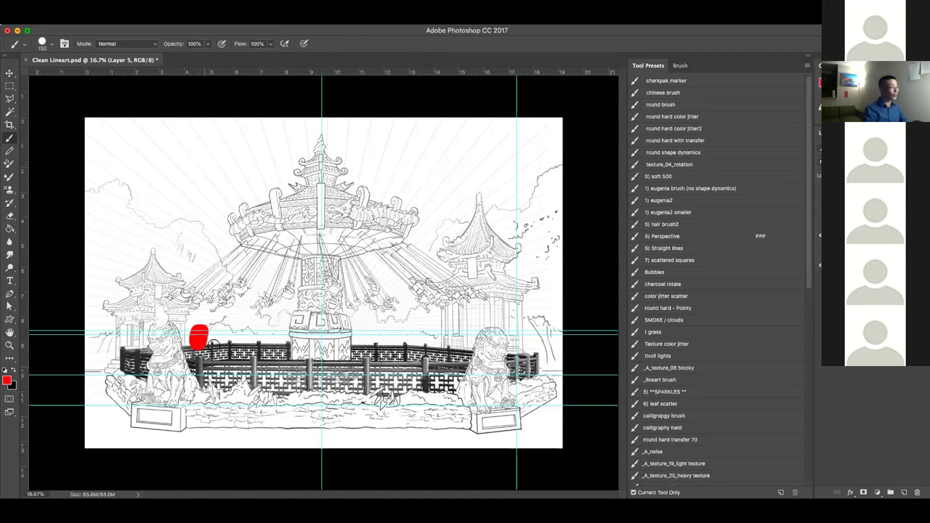
Undo the red oval, and cover the line art with a partly transparent white fill on Layer 5
key(super+z)
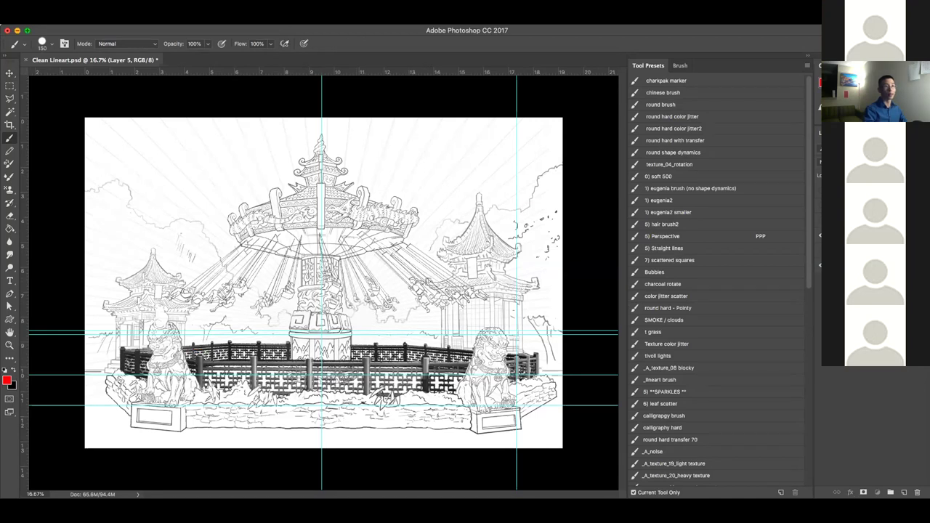
key(g)
key(d)
key(x)
click(294, 332)
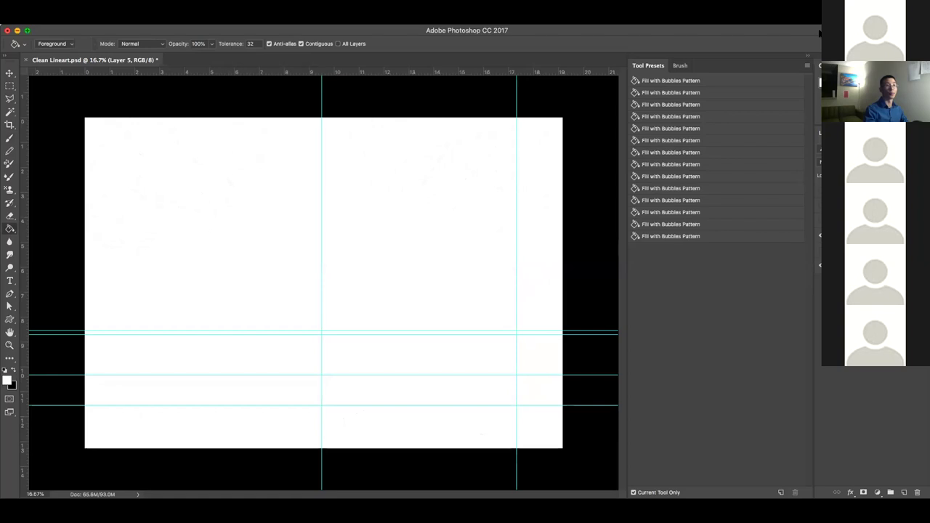
key(super+bracketleft)
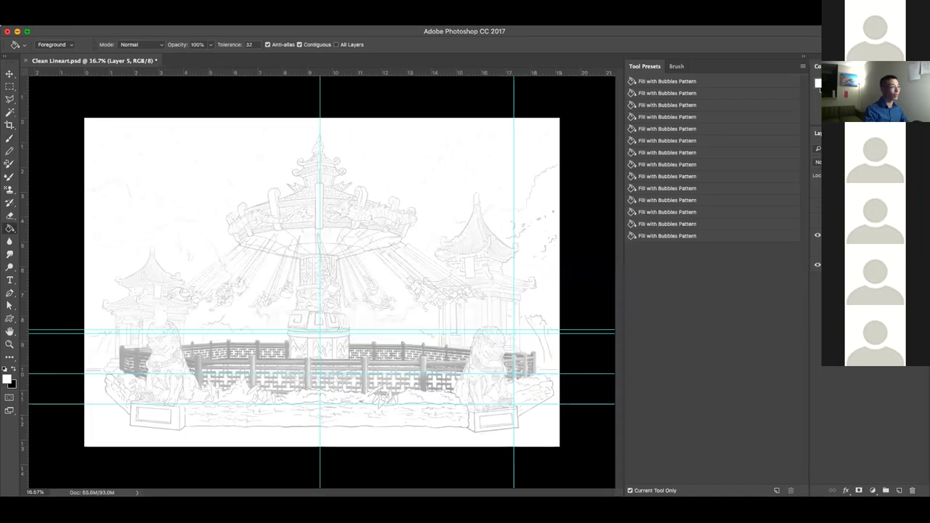
Add a new layer and paint a red standing figure beside the right lion statue, with its head on the horizon guide
key(ctrl+shift+alt+n)
key(b)
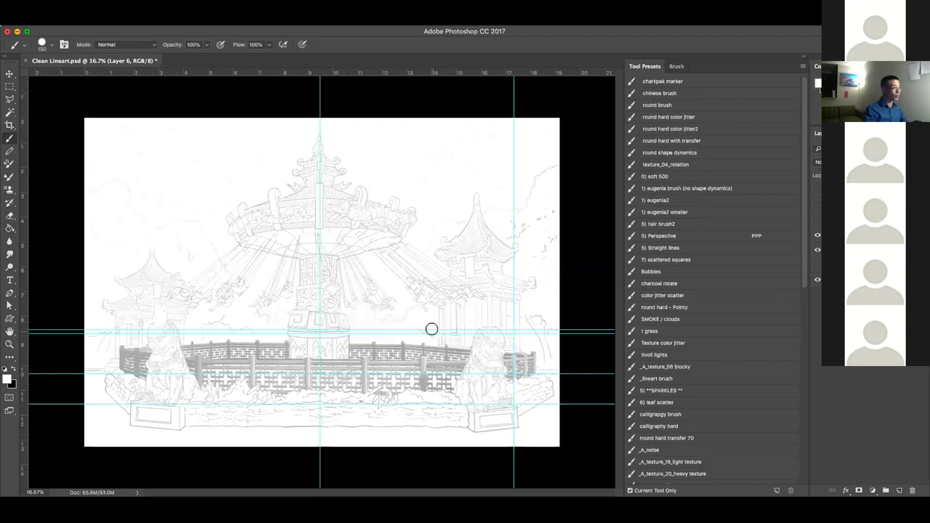
click(894, 86)
click(441, 331)
click(438, 351)
drag(446, 350, 434, 443)
key(])
drag(444, 362, 448, 444)
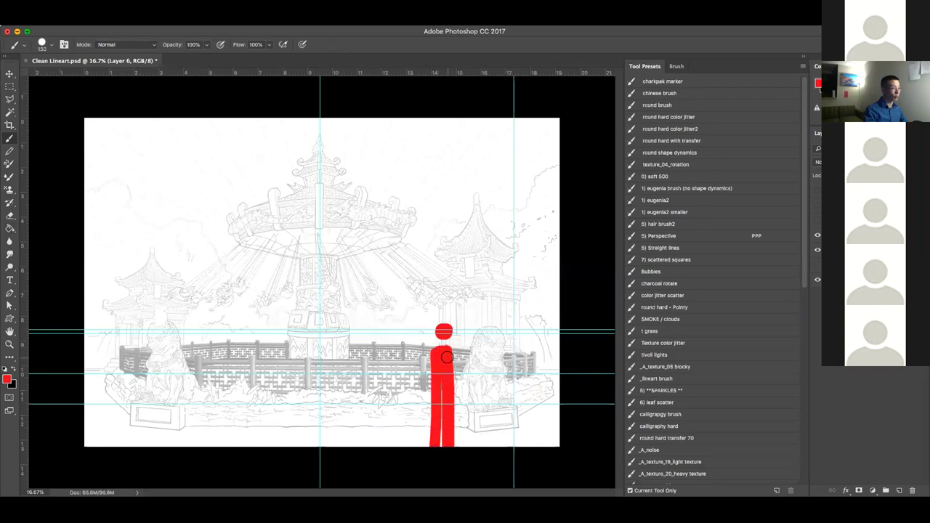
drag(443, 377, 442, 440)
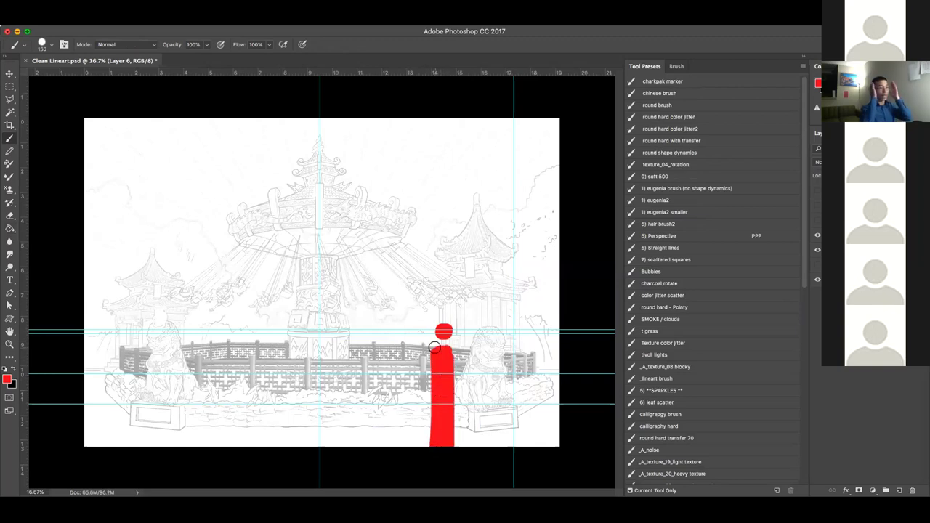
Paint a red horizon line across the whole picture and two more red figures on either side of the first, heads on that line
key(bracketleft)
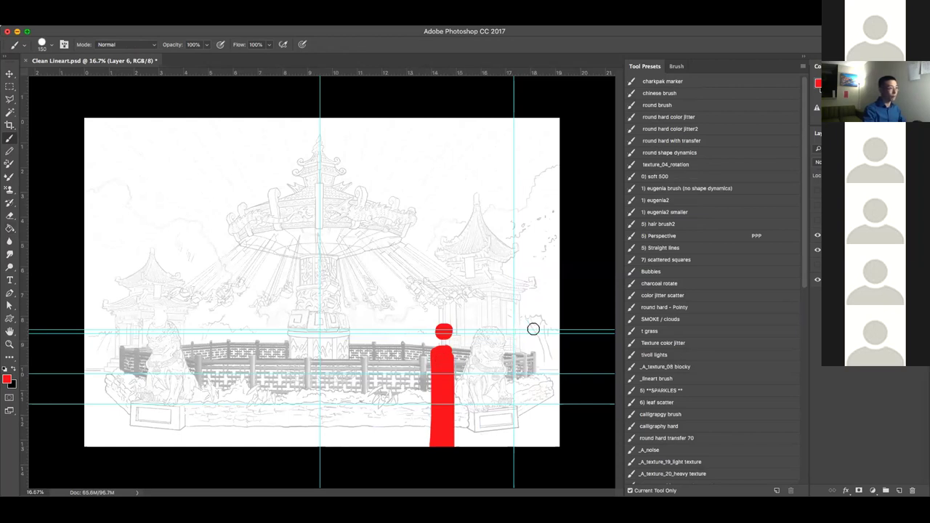
drag(531, 330, 84, 330)
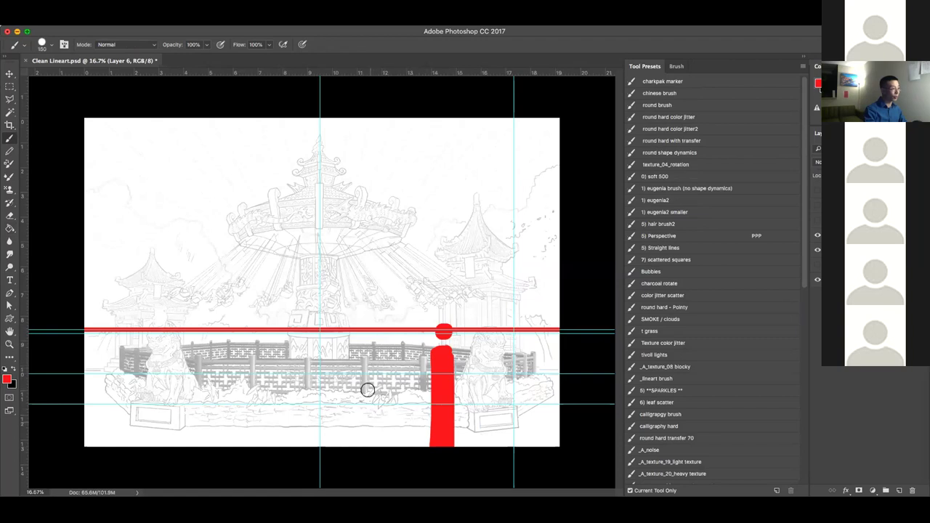
drag(372, 331, 368, 432)
key([)
drag(370, 358, 375, 431)
click(533, 328)
mouse_move(532, 338)
mouse_down()
mouse_move(532, 417)
mouse_move(543, 410)
mouse_up()
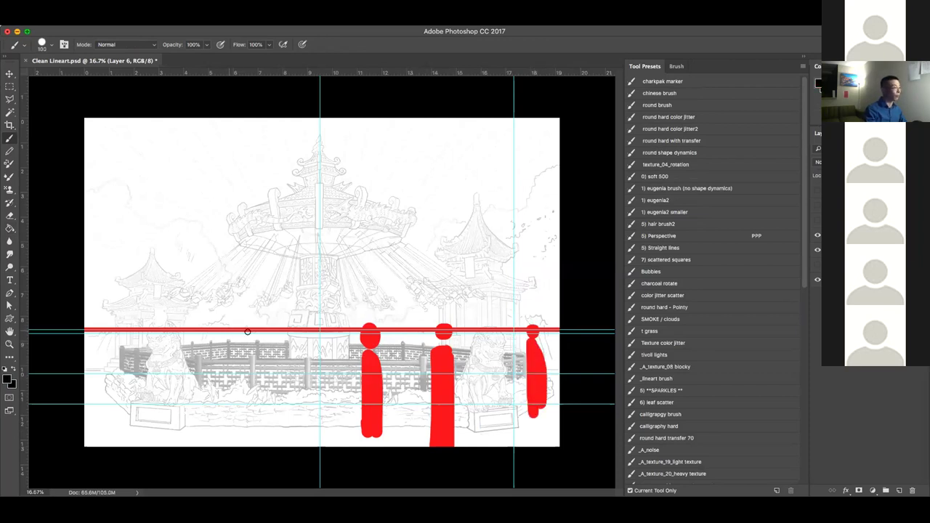
Paint four tiny black figures behind the fence and a large black foreground figure over the left lion with an outstretched arm
mouse_move(244, 333)
mouse_down()
mouse_move(243, 353)
mouse_move(265, 351)
mouse_up()
drag(216, 331, 212, 352)
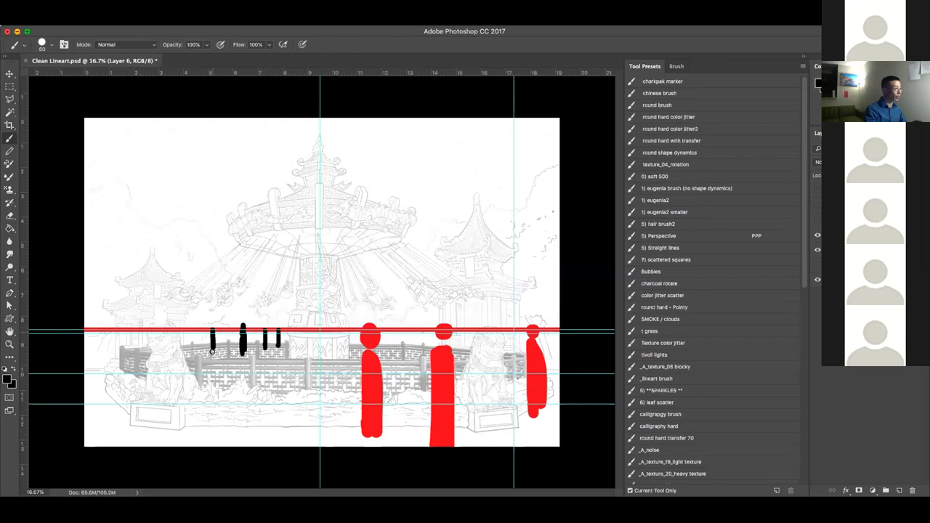
key(bracketright)
key(bracketright)
key(bracketright)
key(bracketright)
key(bracketright)
key(bracketright)
key(bracketright)
key(bracketright)
key(bracketright)
key(bracketright)
key(bracketright)
key(bracketright)
key(bracketright)
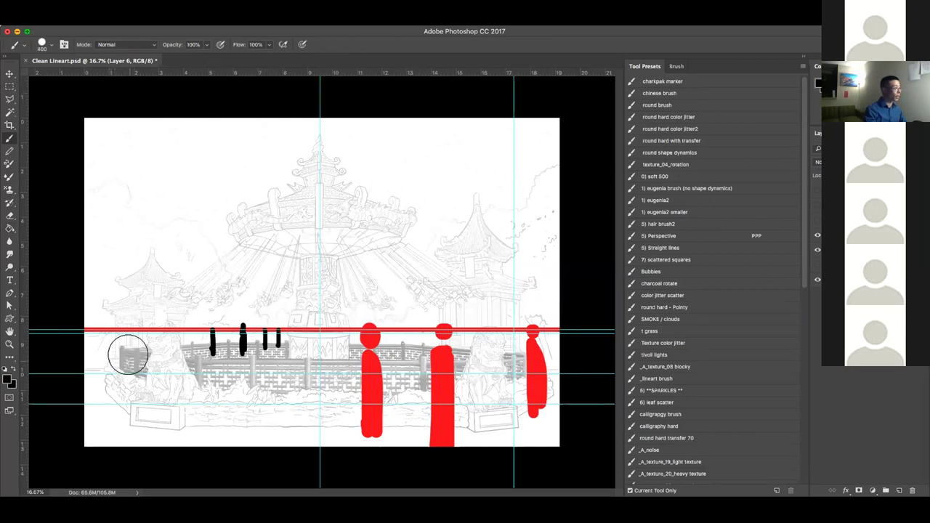
drag(133, 357, 137, 357)
key(bracketleft)
key(bracketleft)
key(bracketleft)
key(bracketleft)
key(bracketleft)
mouse_move(95, 429)
mouse_down()
mouse_move(91, 412)
mouse_move(102, 440)
mouse_move(191, 439)
mouse_move(263, 372)
mouse_move(200, 423)
mouse_up()
key(bracketleft)
key(bracketleft)
drag(265, 370, 287, 357)
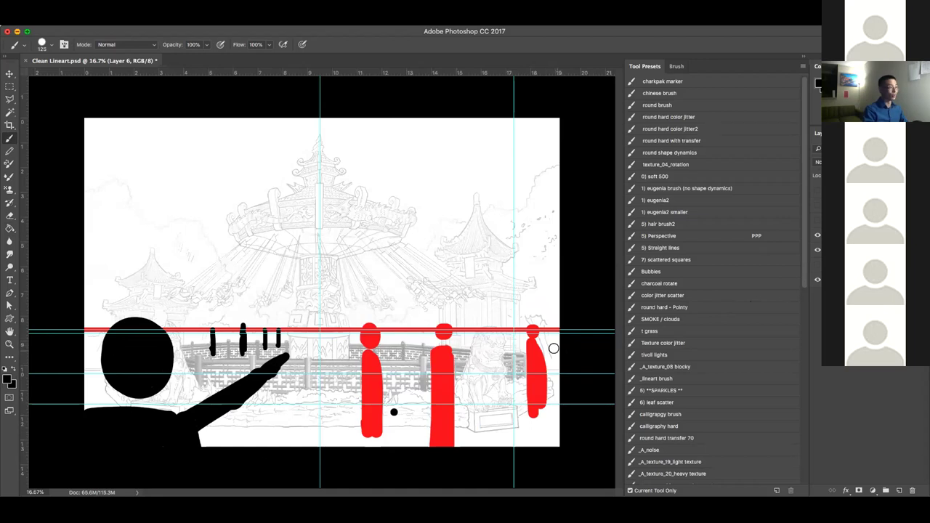
Select the whole canvas and clear all painted figures and the horizon line from Layer 6
key(super+a)
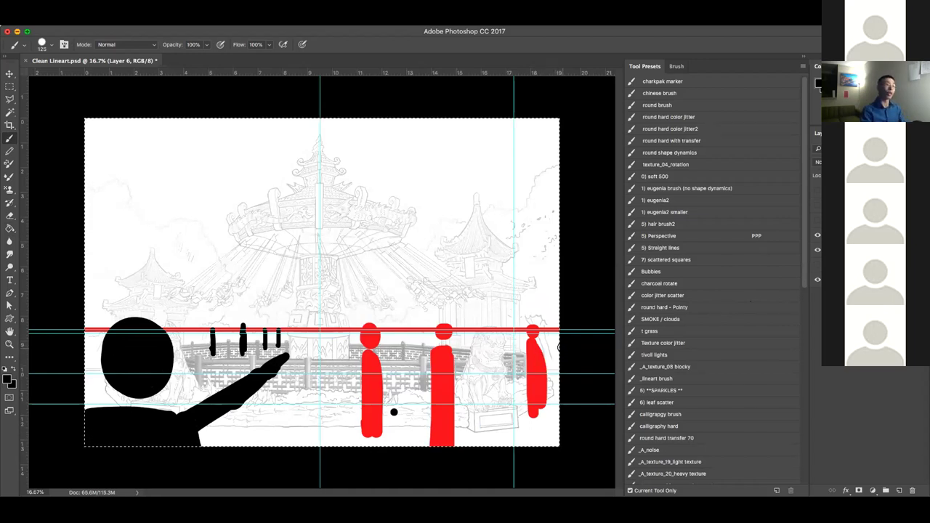
key(Delete)
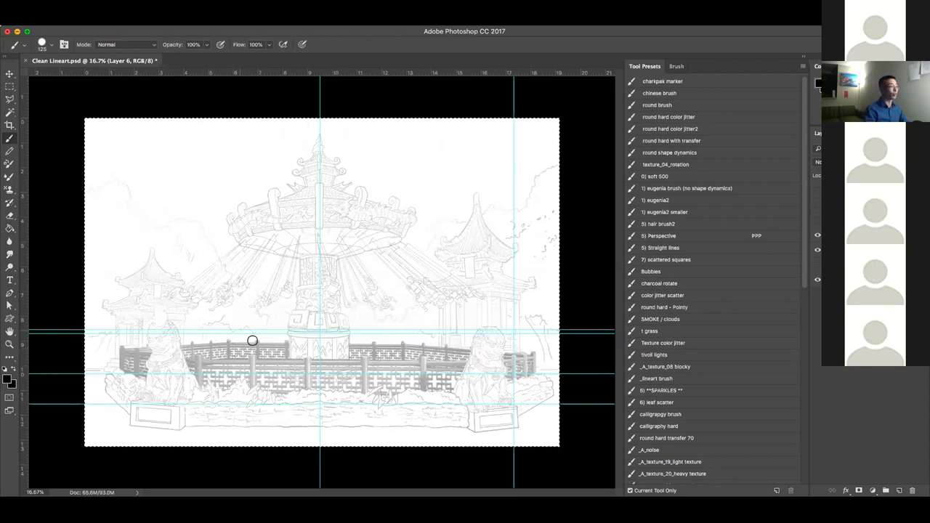
Try two black standing figures between the left lion and the carousel base, and erase them
click(224, 334)
mouse_move(220, 357)
mouse_down()
mouse_move(218, 416)
mouse_move(228, 420)
mouse_move(265, 366)
mouse_move(265, 420)
mouse_up()
click(268, 332)
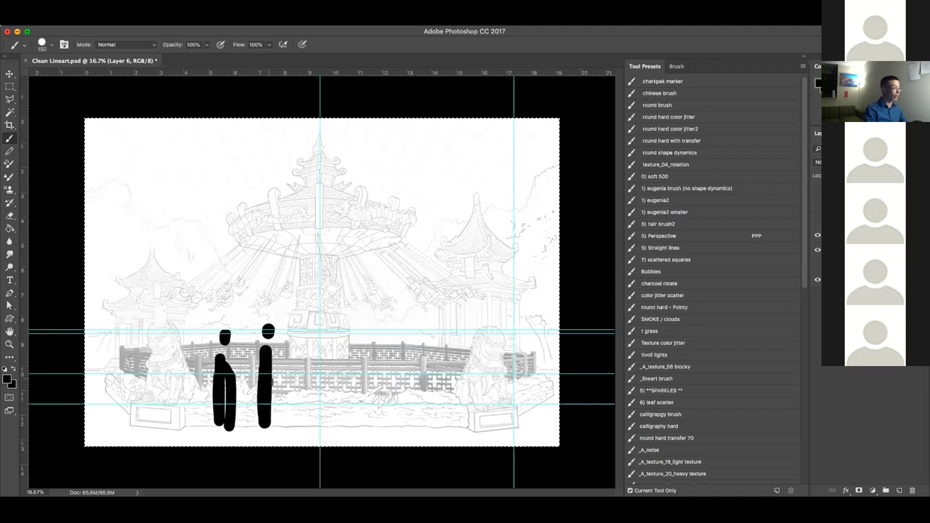
key(e)
mouse_move(224, 337)
mouse_down()
mouse_move(229, 409)
mouse_move(268, 315)
mouse_move(280, 405)
mouse_up()
Paint black figures framing the carousel: a pointing one and two others around the left lion, and three around the right lion
key(b)
key(bracketright)
key(bracketright)
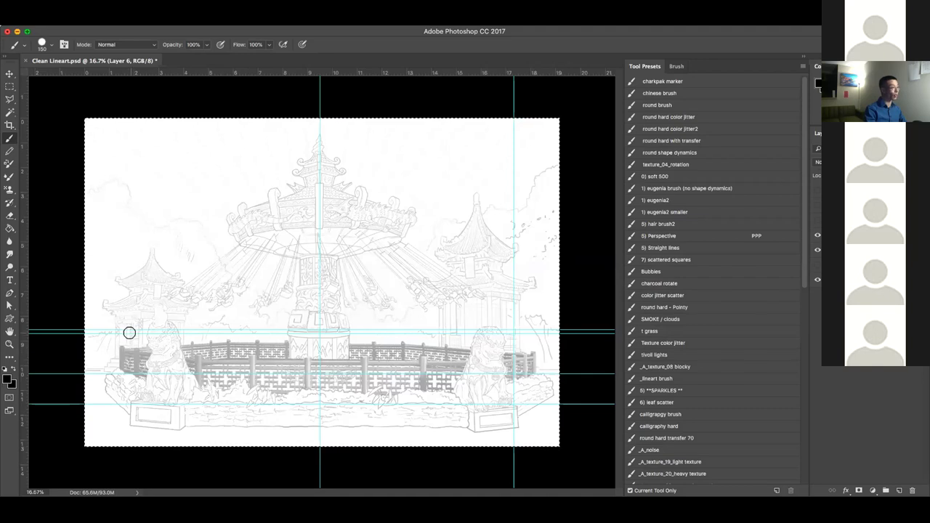
drag(116, 333, 114, 361)
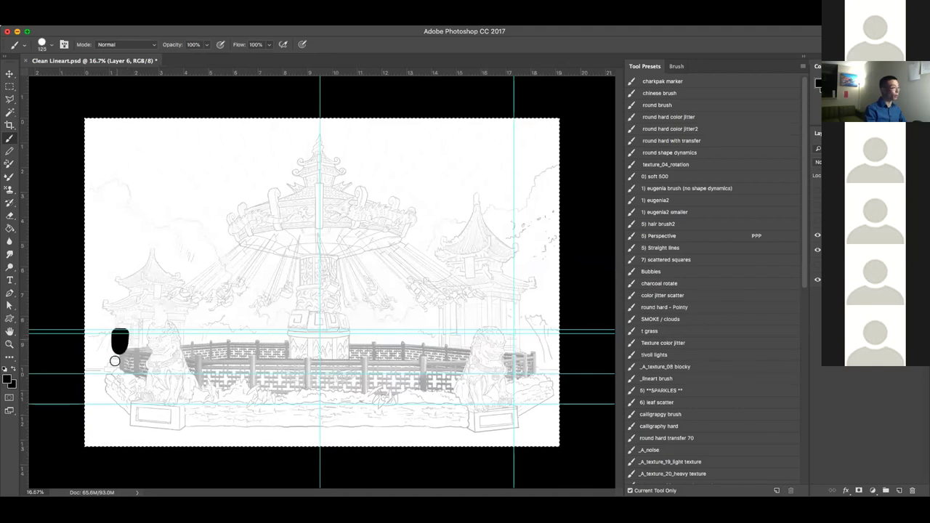
drag(110, 410, 112, 428)
mouse_move(123, 364)
mouse_down()
mouse_move(124, 427)
mouse_move(134, 356)
mouse_move(149, 341)
mouse_move(189, 363)
mouse_move(194, 418)
mouse_up()
key(bracketleft)
drag(216, 340, 218, 415)
drag(414, 353, 419, 418)
click(444, 340)
drag(445, 356, 446, 434)
drag(458, 355, 456, 439)
mouse_move(531, 375)
mouse_down()
mouse_move(534, 344)
mouse_move(520, 361)
mouse_up()
Paint small black background figures below the horizon behind the fence, five to the right of the carousel base and three to its left
key([)
key([)
key([)
key([)
key([)
key([)
key([)
drag(361, 331, 361, 349)
drag(368, 330, 367, 352)
drag(374, 331, 380, 353)
mouse_move(388, 328)
mouse_down()
mouse_move(388, 352)
mouse_move(403, 353)
mouse_up()
key(bracketright)
key(bracketright)
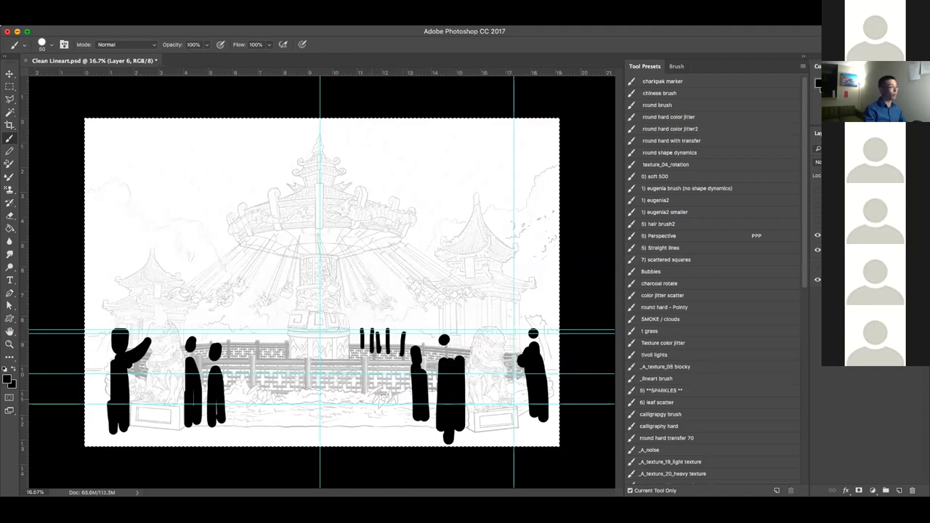
drag(242, 336, 242, 353)
mouse_move(250, 329)
mouse_down()
mouse_move(250, 353)
mouse_move(282, 354)
mouse_up()
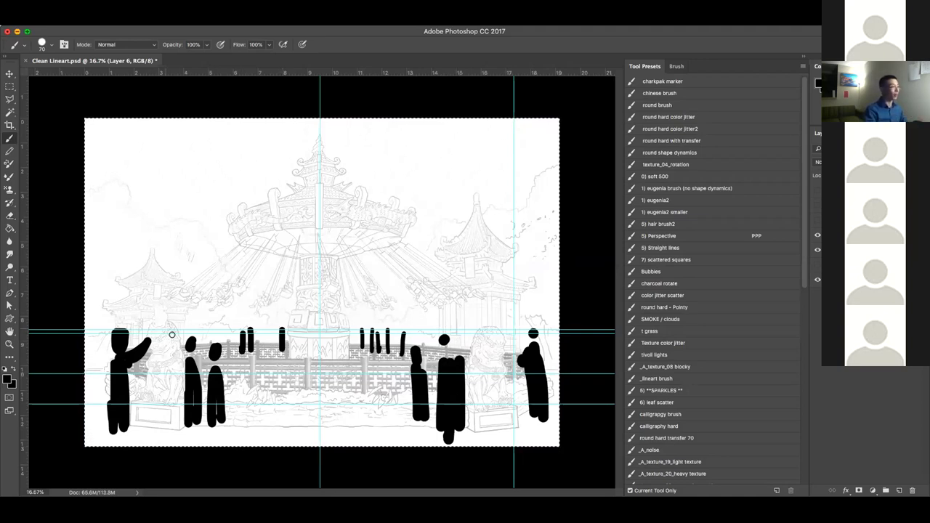
Try a row of broad black foreground figures across the middle of the fence at brush size 200, and undo them
key(])
key(])
key(])
key(])
key(])
key(])
drag(244, 349, 247, 426)
drag(280, 358, 278, 429)
drag(325, 356, 326, 438)
mouse_move(369, 354)
mouse_down()
mouse_move(370, 414)
mouse_move(411, 352)
mouse_up()
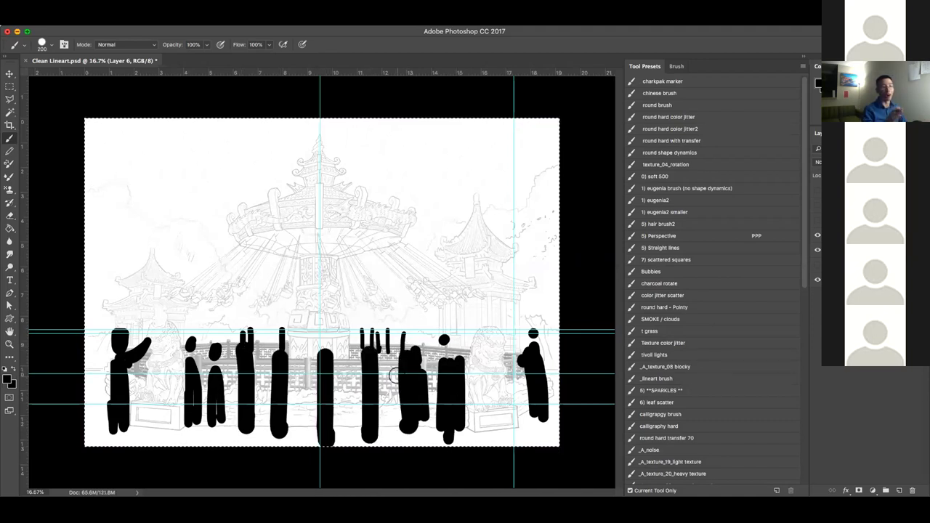
key(ctrl+alt+z)
key(ctrl+alt+z)
key(ctrl+alt+z)
key(ctrl+alt+z)
key(ctrl+alt+z)
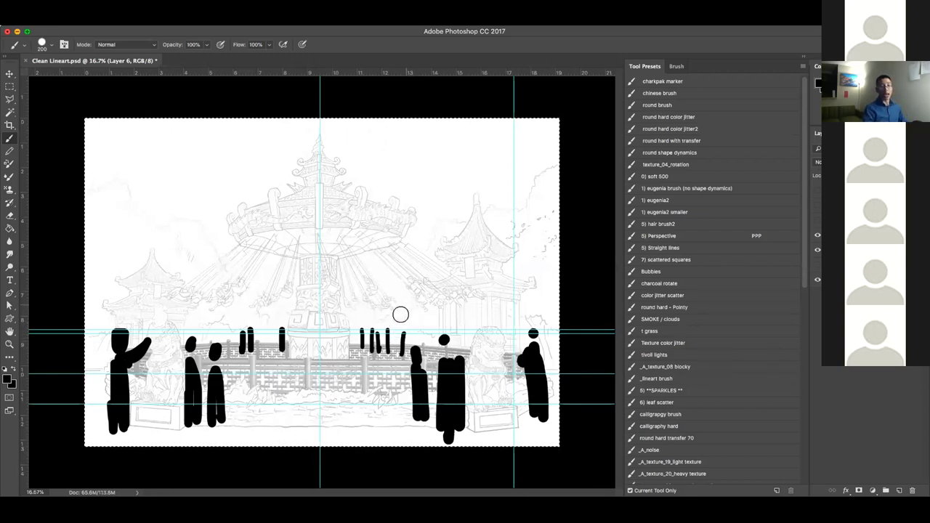
Reduce the brush size to 150, deselect the canvas, and place the people cut-out sheets _people1 to _people4 in the document
key(bracketleft)
key(bracketleft)
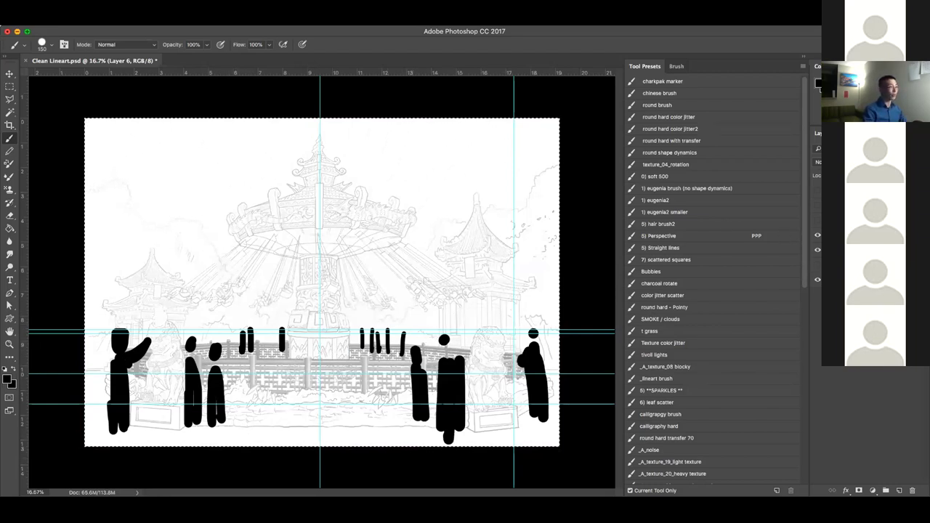
key(super+d)
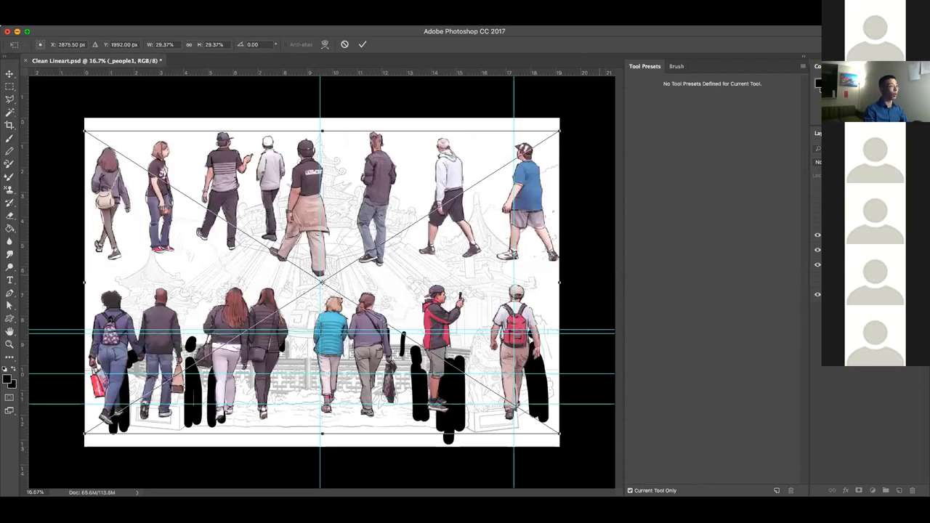
key(Return)
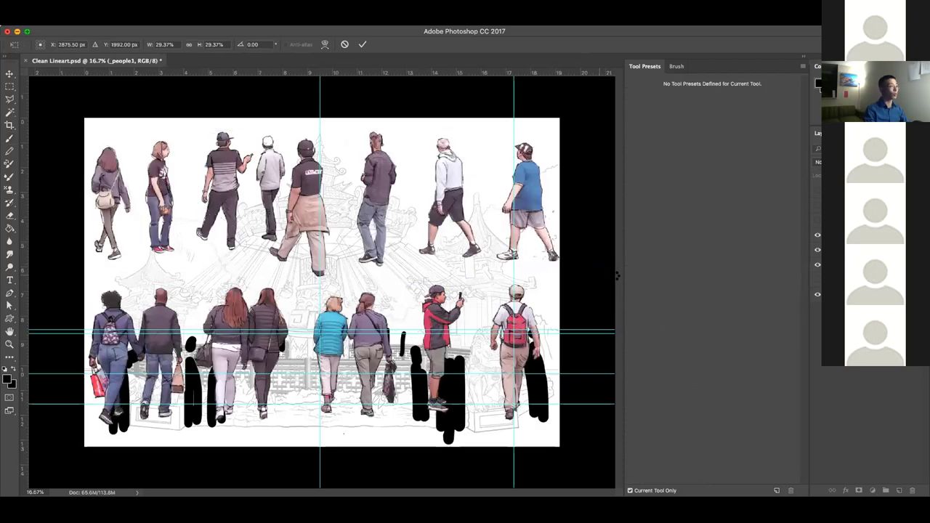
key(Return)
key(Return)
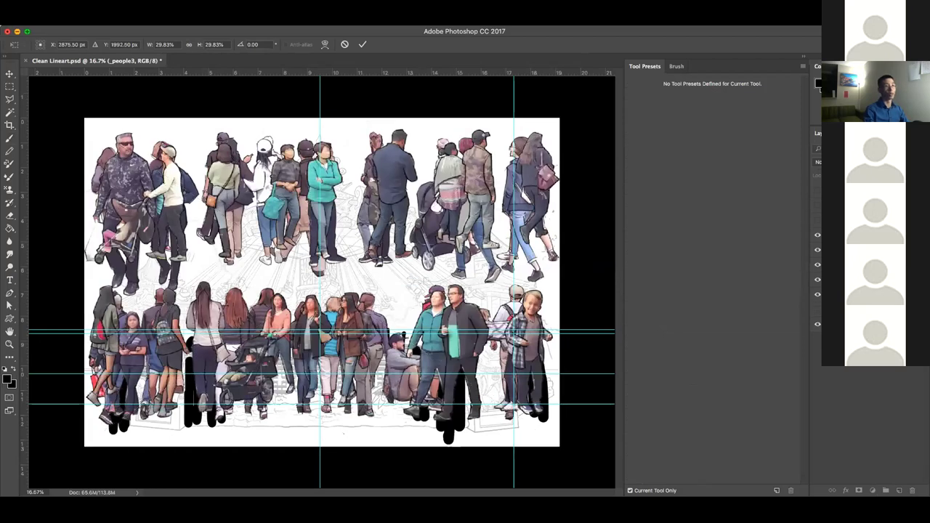
key(Return)
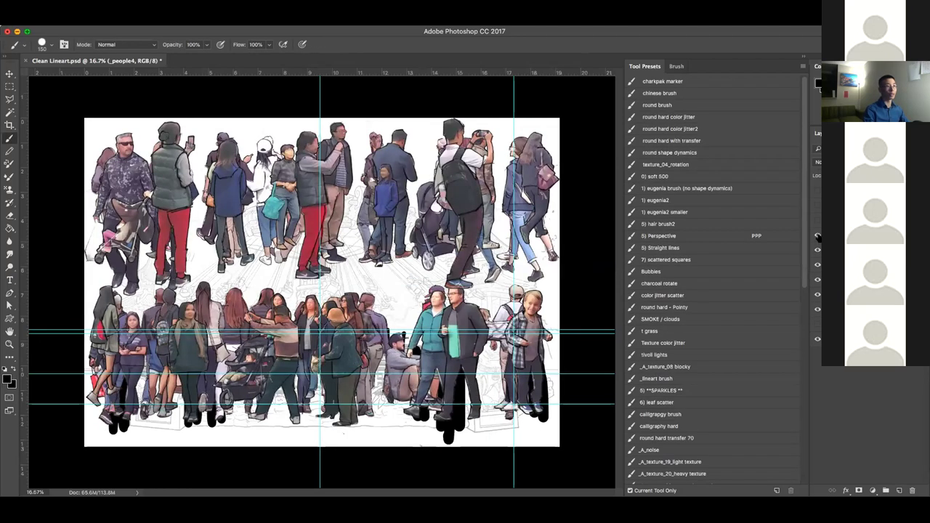
Show only the _people1 sheet, lasso the couple carrying shopping bags in its lower row, and copy them to a new layer
click(816, 279)
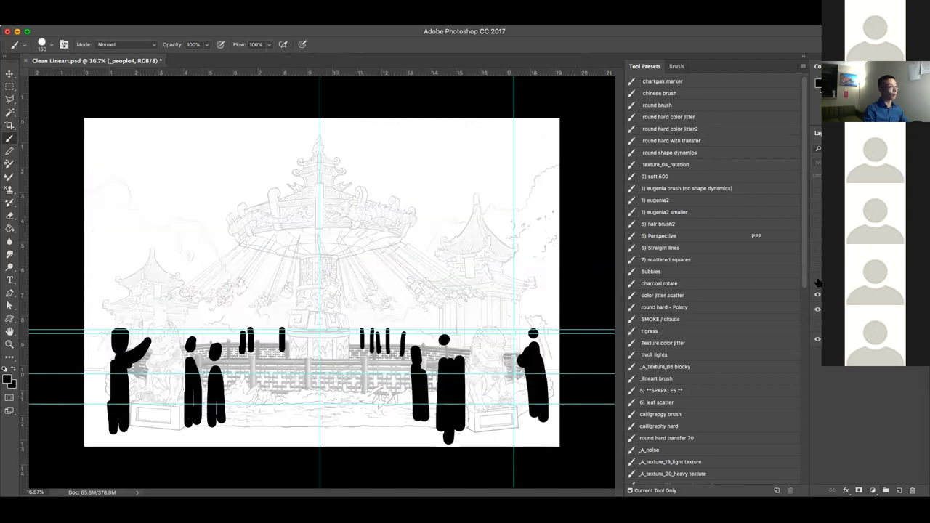
click(817, 279)
click(836, 281)
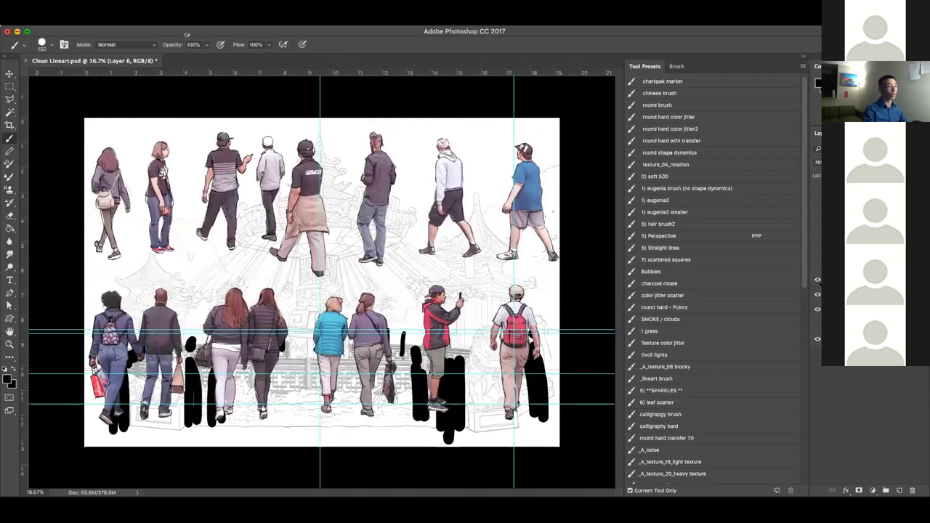
key(l)
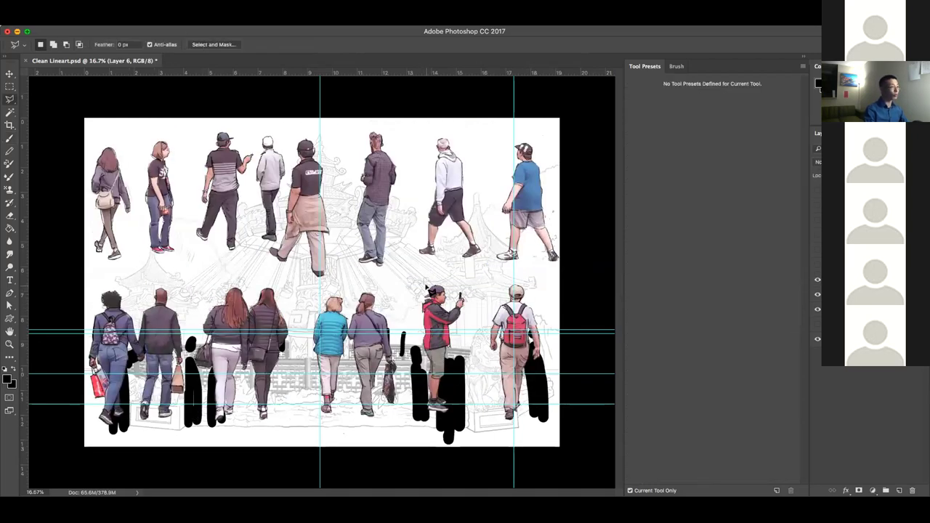
key(shift+l)
key(shift+l)
mouse_move(155, 275)
mouse_down()
mouse_move(86, 309)
mouse_move(91, 445)
mouse_up()
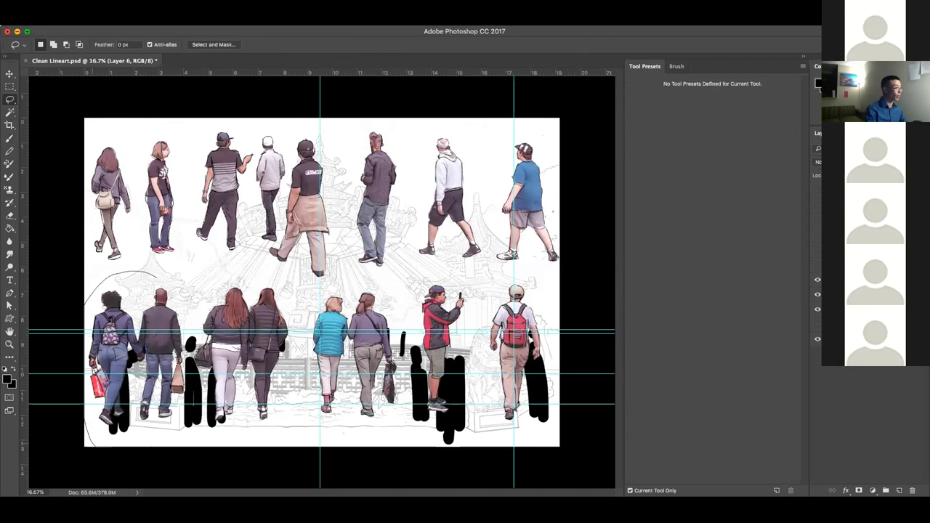
mouse_move(189, 327)
mouse_down()
mouse_move(167, 263)
mouse_move(156, 274)
mouse_up()
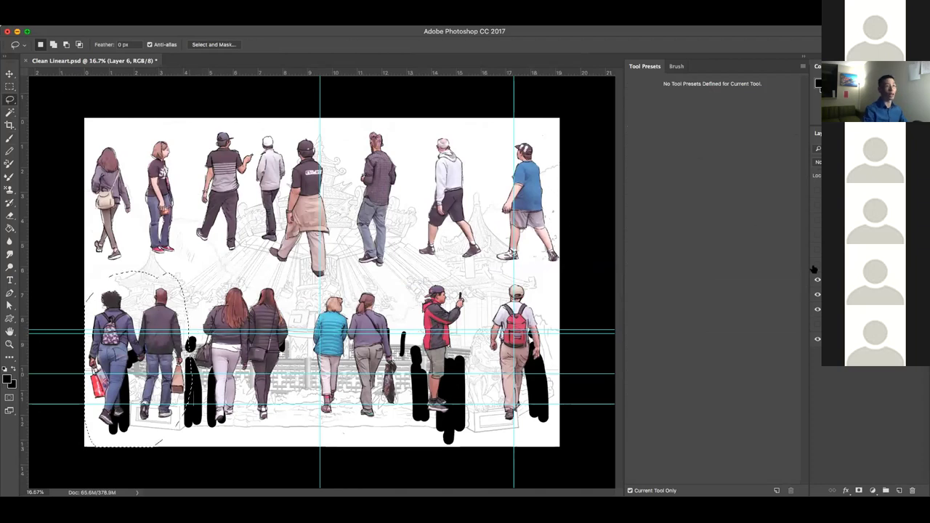
key(ctrl+j)
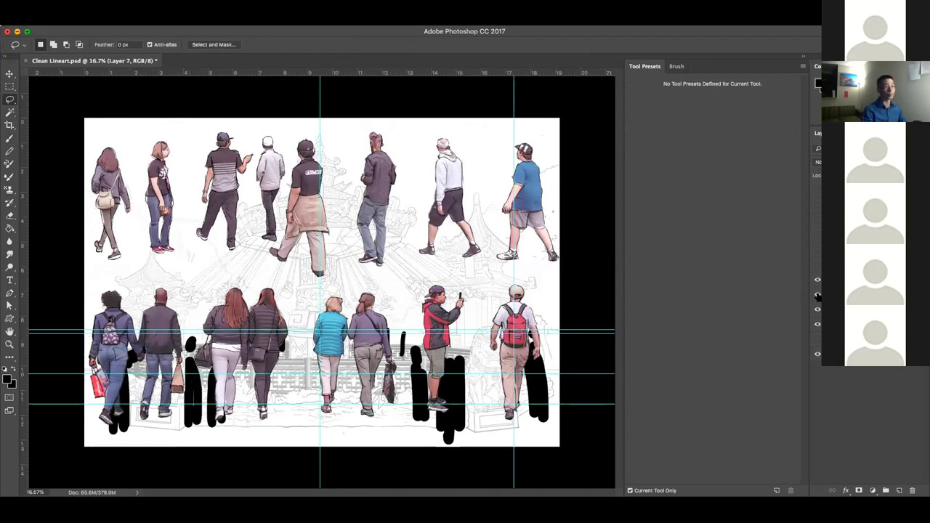
Hide the _people1 sheet, then scale the couple down and place them beside the left lion with heads just below the horizon
click(817, 294)
key(super+t)
drag(184, 288, 162, 317)
mouse_move(143, 327)
mouse_down()
mouse_move(229, 347)
mouse_move(232, 322)
mouse_up()
key(Return)
Show the _people2 sheet, lasso the two women with the stroller, and copy them to a new layer
click(818, 265)
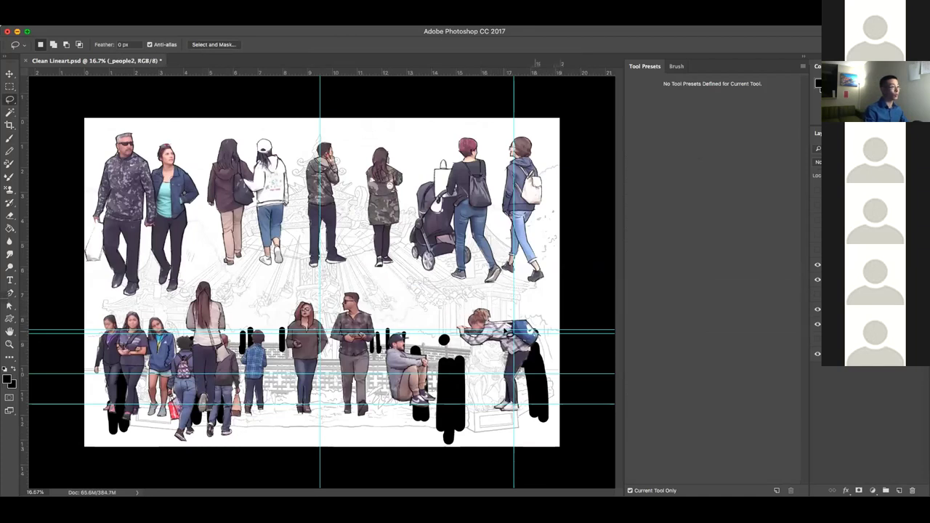
mouse_move(416, 171)
mouse_down()
mouse_move(407, 260)
mouse_move(440, 298)
mouse_move(527, 298)
mouse_move(560, 137)
mouse_move(415, 171)
mouse_up()
key(ctrl+j)
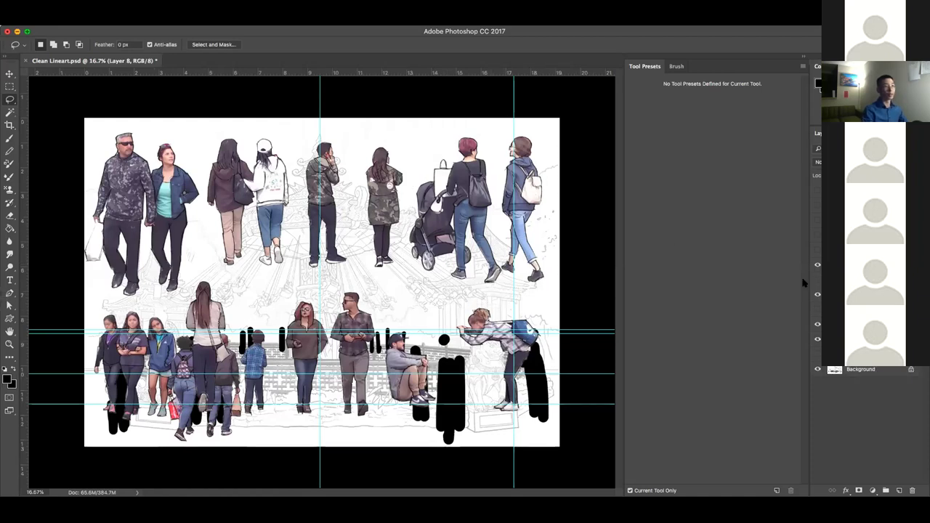
Try the two women with the stroller scaled to about 80% beside the right lion, and discard their layer
key(super+t)
drag(545, 136, 471, 349)
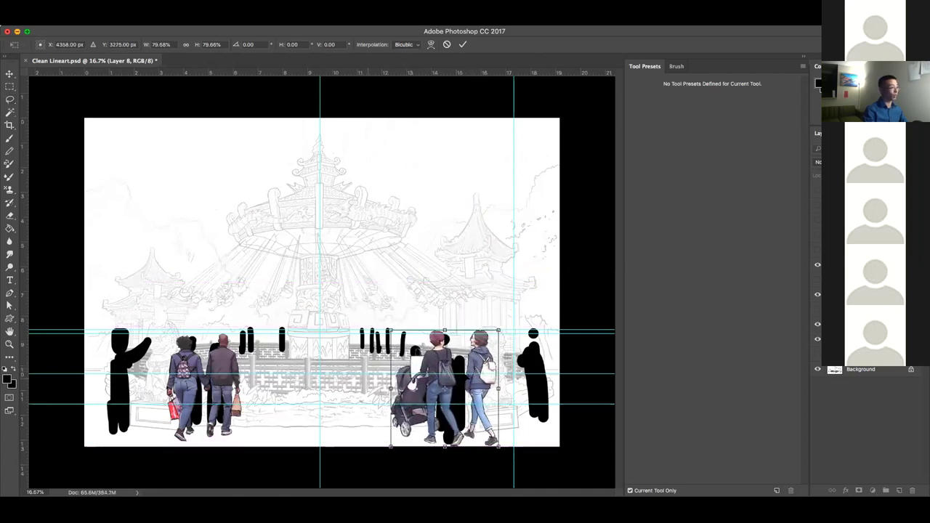
key(Return)
key(super+e)
Show the _people4 sheet, lasso the man photographing in its upper row, copy him to a new layer, and hide the sheet
click(817, 247)
click(817, 235)
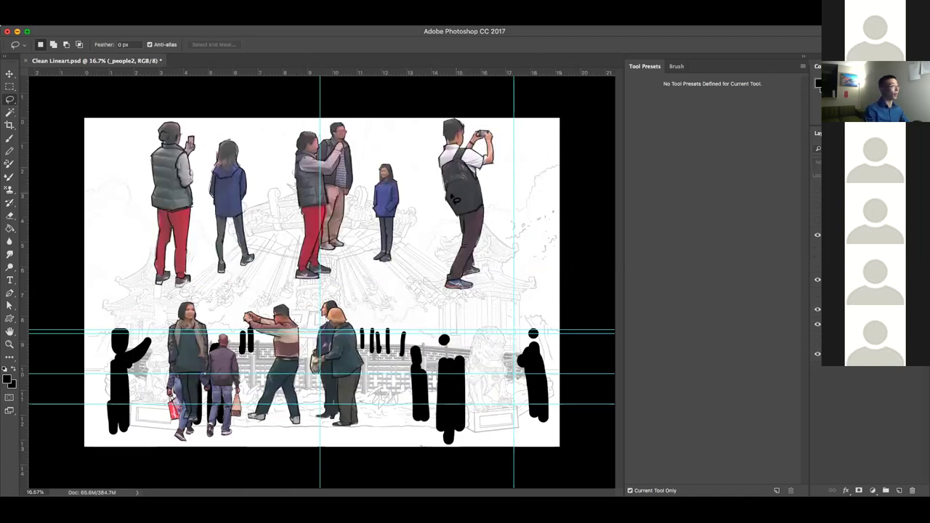
mouse_move(436, 187)
mouse_down()
mouse_move(502, 298)
mouse_move(504, 118)
mouse_move(425, 118)
mouse_move(414, 157)
mouse_up()
click(858, 234)
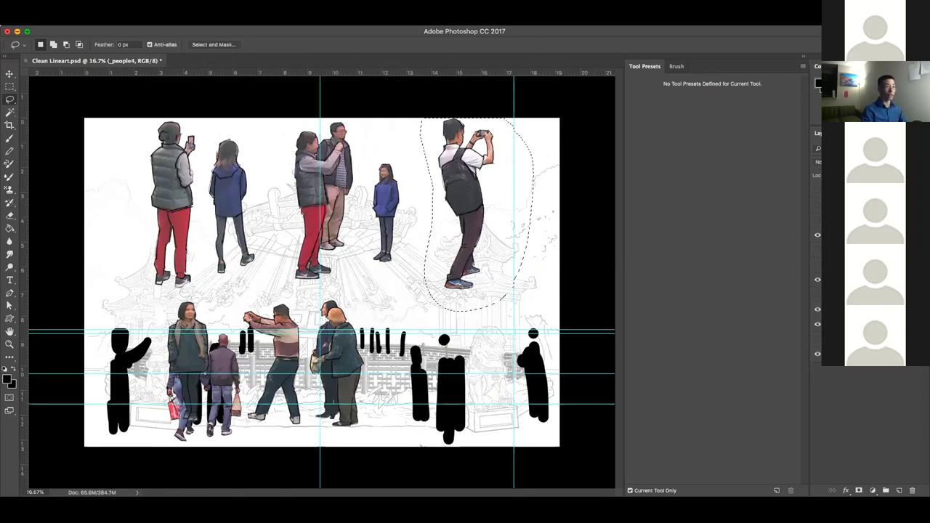
key(ctrl+j)
click(818, 265)
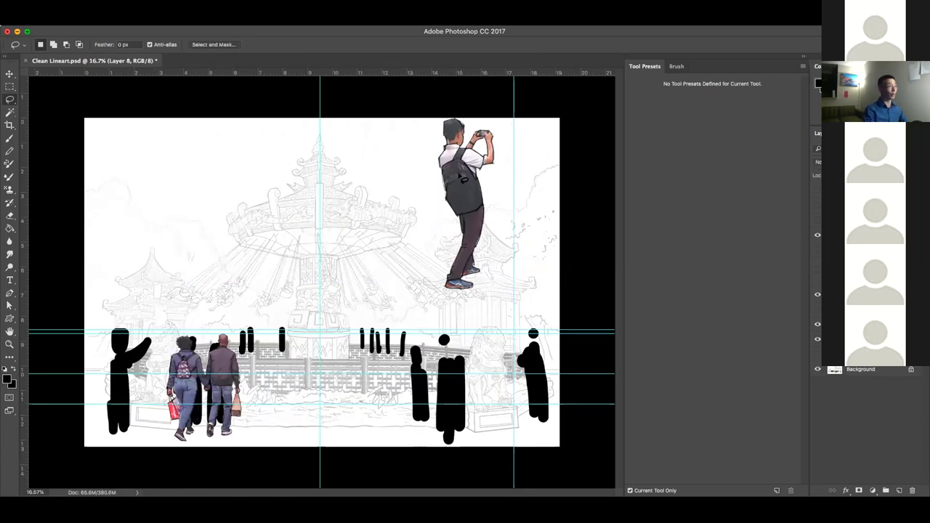
Flip the photographing man horizontally, scale him down over the silhouette beside the right lion, and hide his layer
key(v)
drag(444, 240, 425, 337)
key(ctrl+t)
right_click(452, 266)
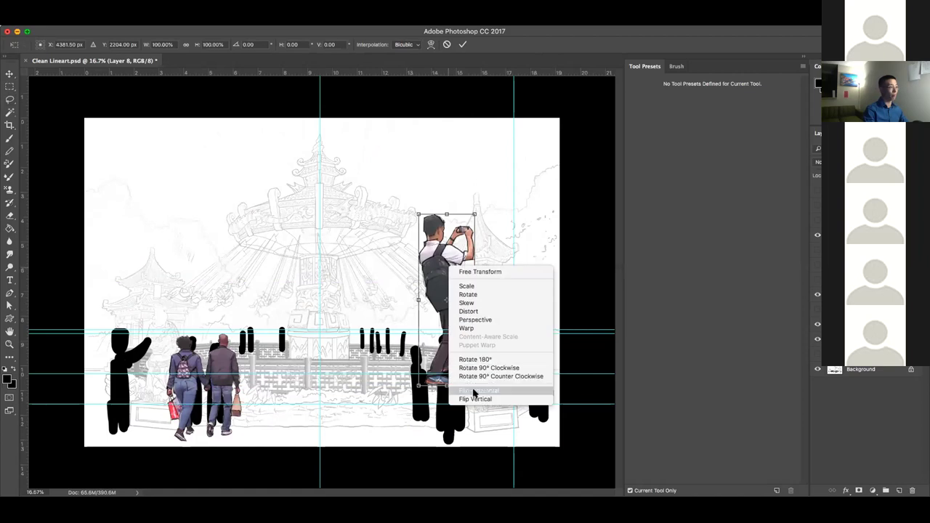
drag(475, 214, 466, 331)
key(Return)
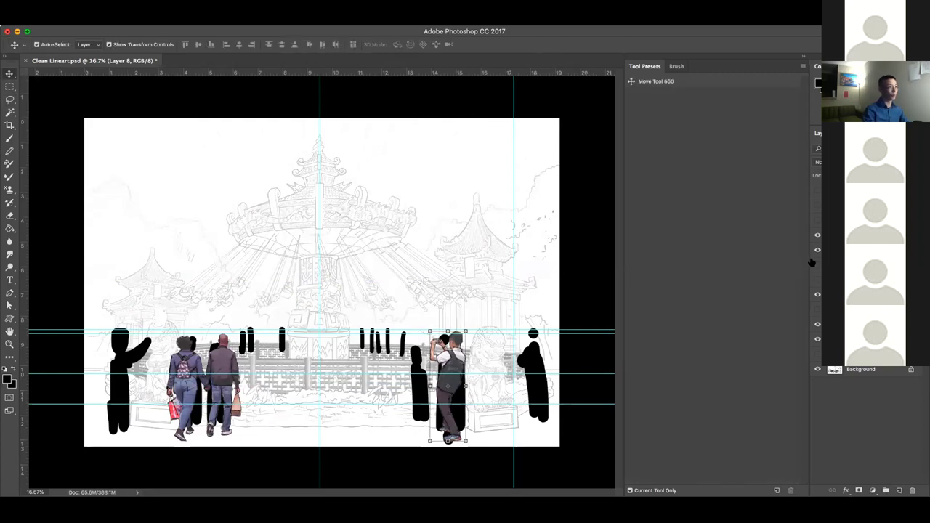
click(817, 249)
Examine the figures on the _people4 and _people3 sheets, and hide both sheets
click(816, 235)
click(817, 264)
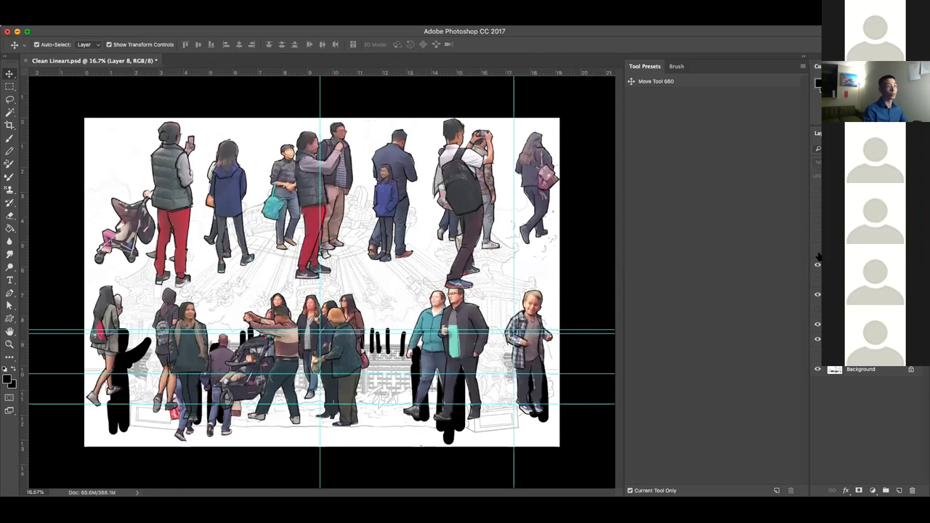
click(817, 251)
click(438, 151)
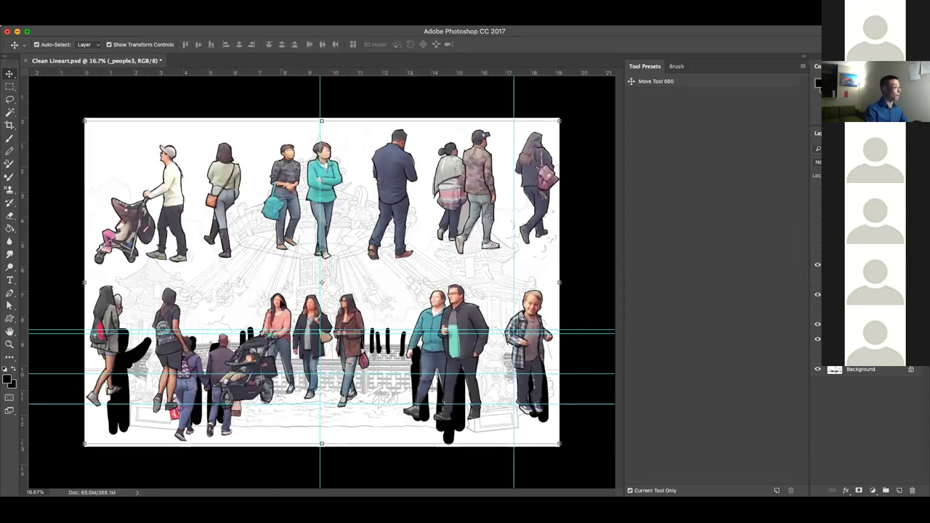
click(817, 265)
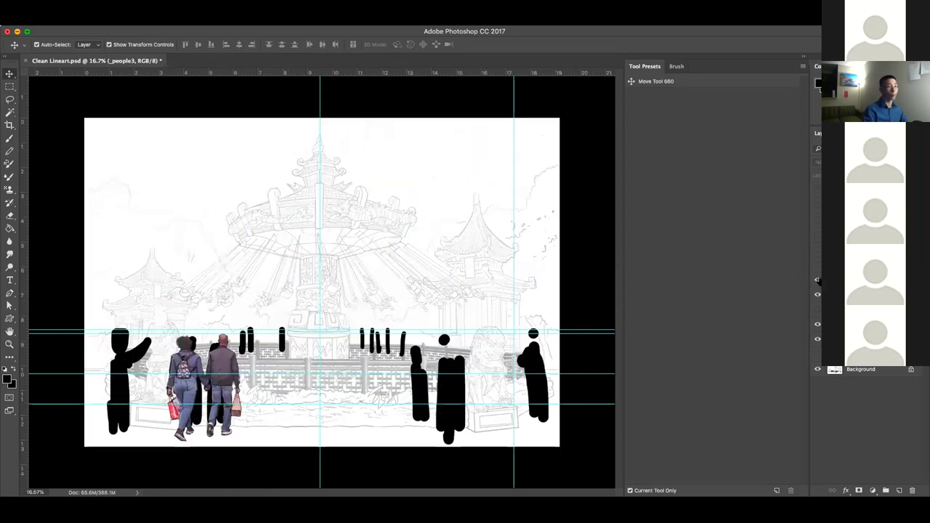
Show the _people2 sheet, lasso the man on the phone and the woman in the camouflage coat, and copy them to a new layer
click(817, 279)
key(l)
mouse_move(296, 175)
mouse_down()
mouse_move(297, 266)
mouse_move(351, 283)
mouse_move(399, 277)
mouse_move(409, 256)
mouse_move(400, 227)
mouse_move(406, 169)
mouse_move(388, 125)
mouse_move(332, 126)
mouse_move(298, 156)
mouse_up()
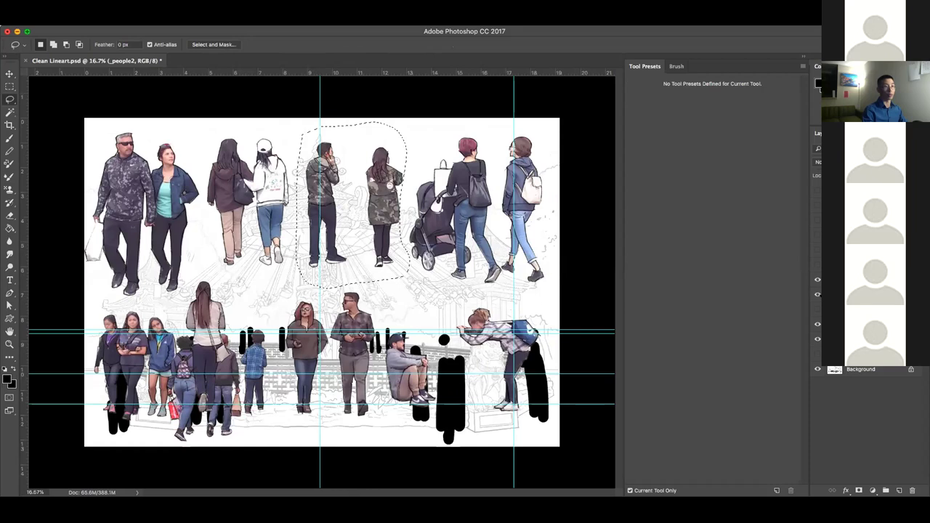
key(ctrl+j)
Hide the _people2 sheet, then scale the pair down and place them left of the right lion with heads near the horizon
click(817, 294)
key(ctrl+t)
mouse_move(400, 143)
mouse_down()
mouse_move(378, 161)
mouse_move(377, 175)
mouse_move(405, 346)
mouse_move(445, 350)
mouse_move(380, 333)
mouse_up()
key(Return)
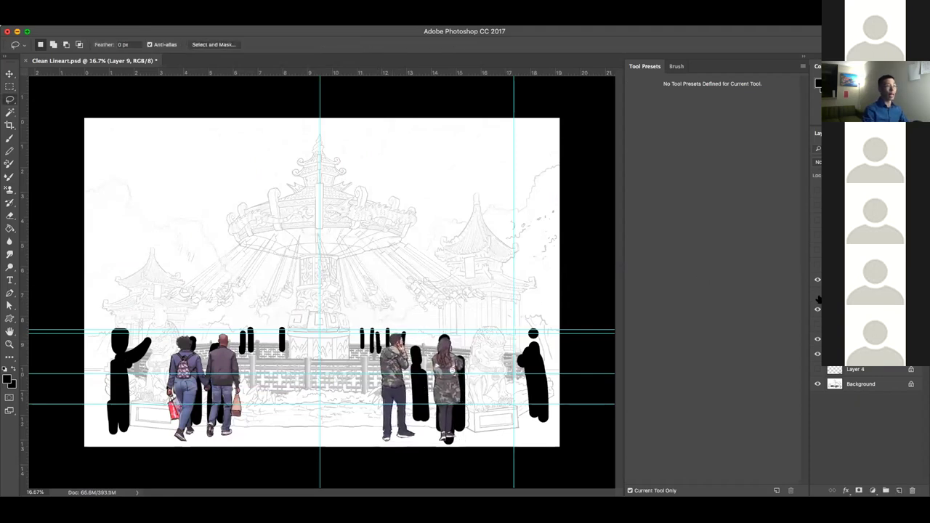
Show the _people2 sheet, lasso the boy in the plaid shirt, copy him to a new layer, and hide the sheet
click(855, 294)
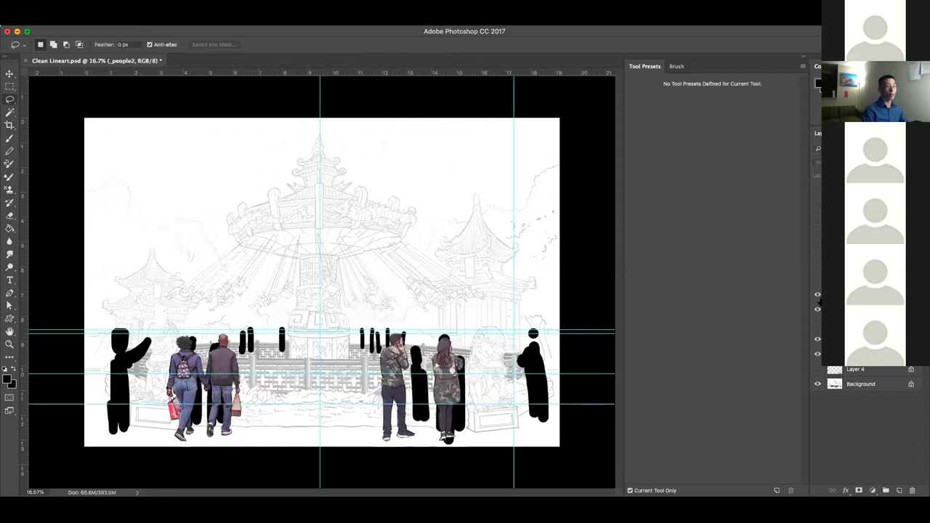
click(816, 295)
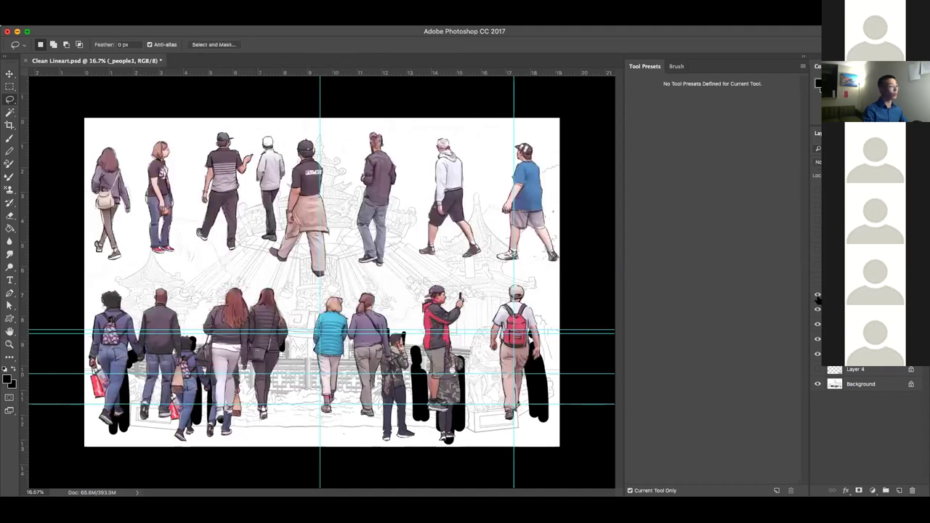
click(817, 295)
click(817, 279)
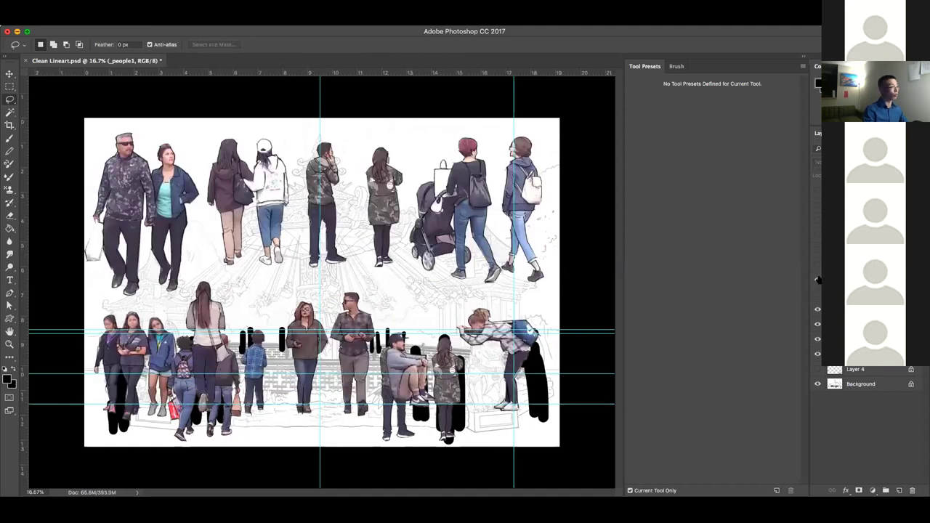
mouse_move(247, 326)
mouse_down()
mouse_move(241, 367)
mouse_move(262, 425)
mouse_move(273, 338)
mouse_move(251, 321)
mouse_up()
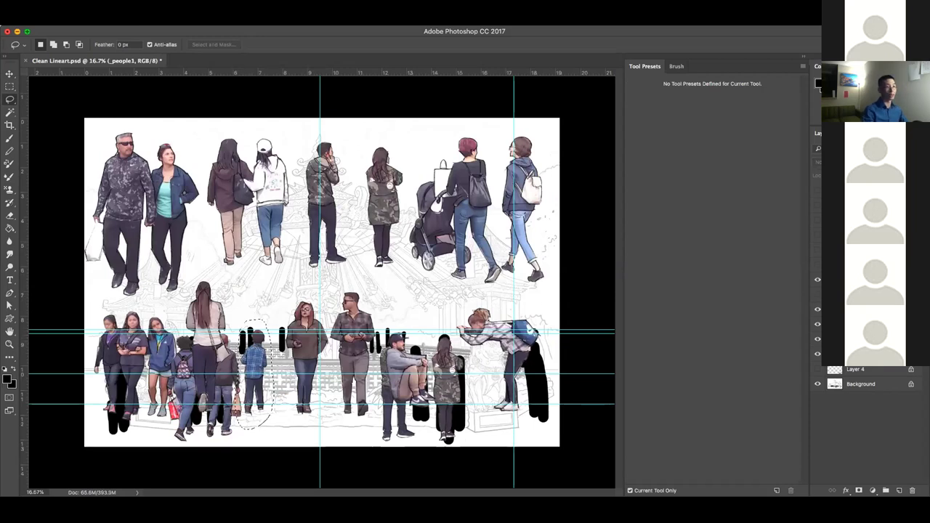
key(ctrl+j)
click(817, 294)
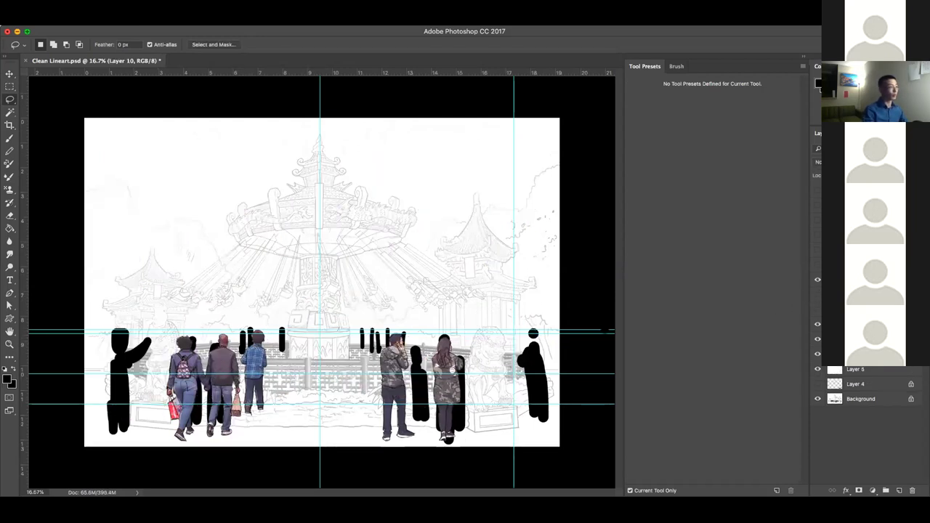
Place the boy beside the man on the phone, and add a copy scaled to about 23% among the distant silhouettes right of the carousel
key(v)
drag(264, 353, 363, 336)
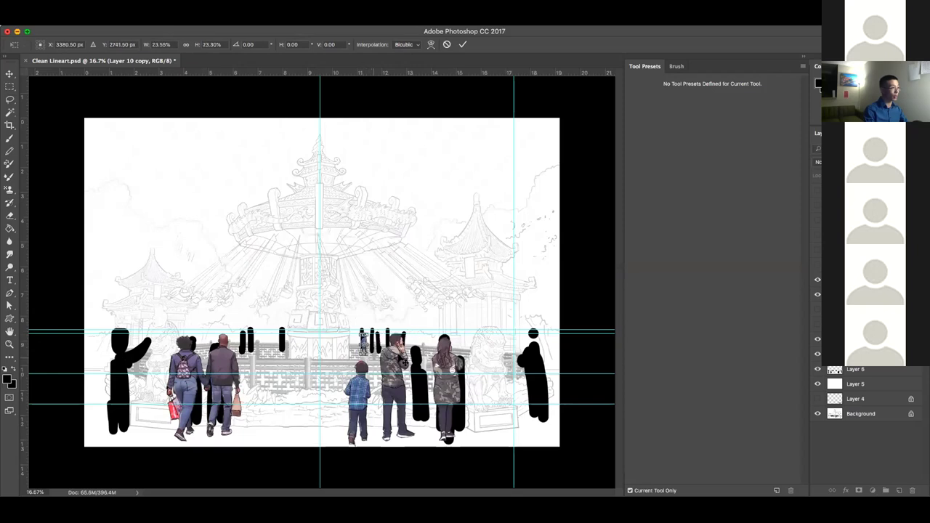
key(Return)
click(414, 296)
scroll(383, 338, up, 6)
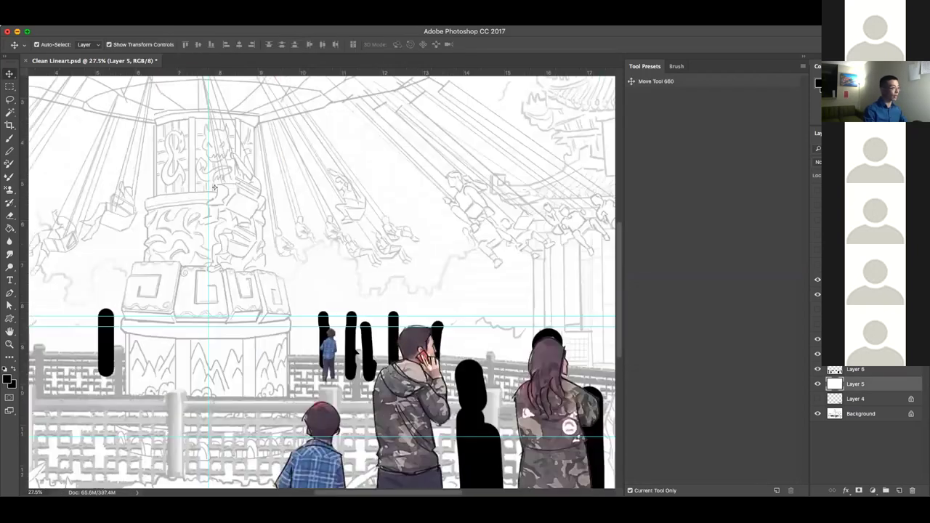
drag(314, 351, 306, 363)
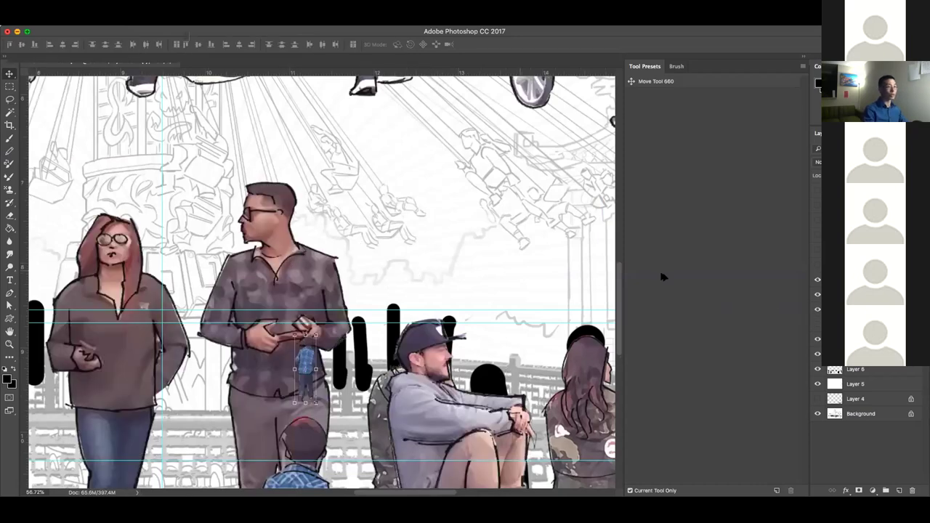
Lasso the man in sunglasses and the woman in the blue jacket on the _people2 sheet, and copy them to a new layer
scroll(457, 240, down, 2)
drag(432, 169, 424, 284)
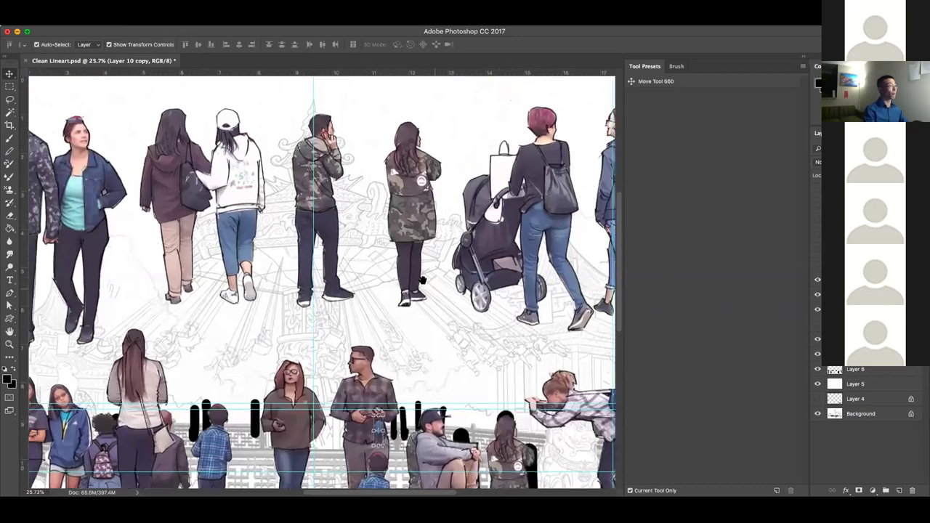
key(l)
drag(359, 275, 504, 283)
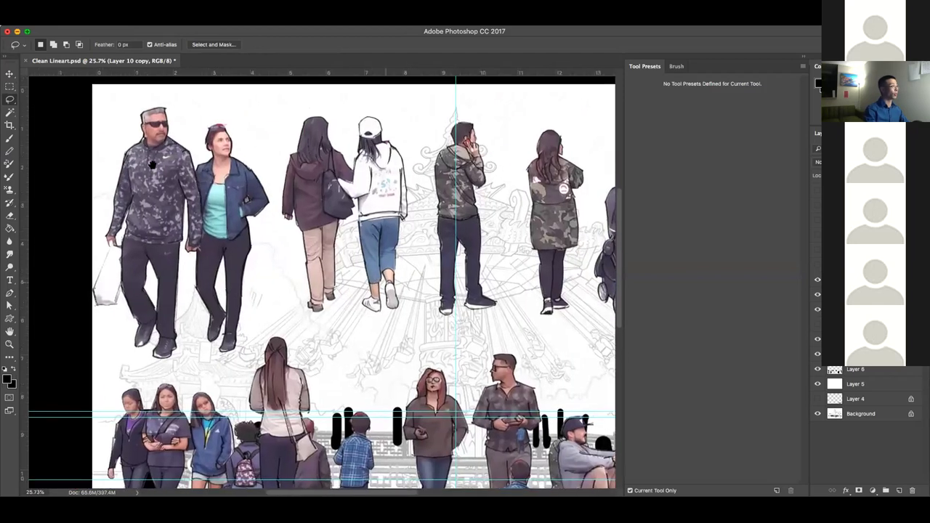
mouse_move(102, 166)
mouse_down()
mouse_move(155, 364)
mouse_move(94, 233)
mouse_move(127, 366)
mouse_move(206, 382)
mouse_move(265, 318)
mouse_move(277, 226)
mouse_move(234, 98)
mouse_move(99, 109)
mouse_move(101, 160)
mouse_up()
click(846, 309)
click(818, 311)
click(818, 311)
key(ctrl+j)
Hide the _people2 sheet, scale the copied couple to about 29%, and place them just left of the carousel base
click(817, 327)
key(ctrl+t)
drag(271, 109, 197, 209)
scroll(262, 204, down, 5)
drag(113, 150, 360, 268)
drag(410, 223, 455, 328)
key(Return)
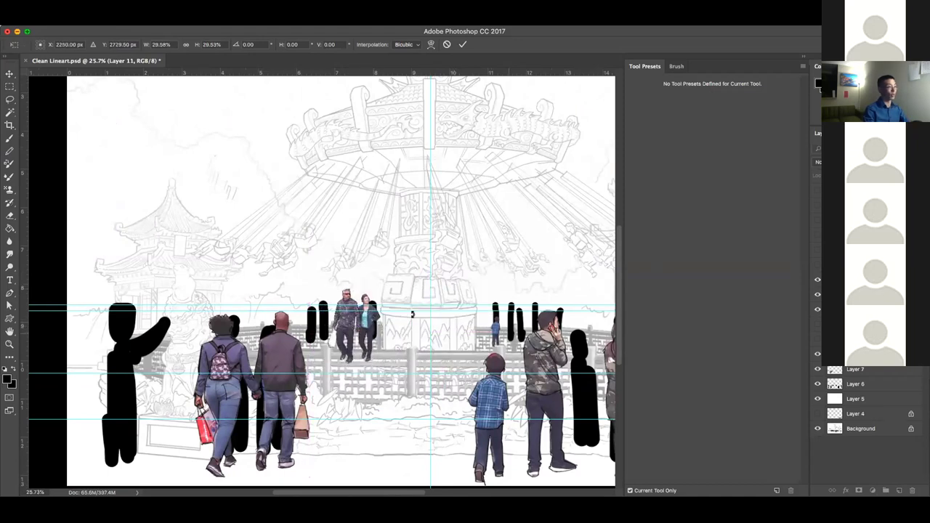
Scale the distant couple down further and shift them so their heads sit at the horizon guides
key(ctrl+t)
drag(379, 290, 363, 305)
drag(351, 336, 362, 324)
key(Return)
Move the small copy of the boy across the carousel to stand just left of the distant couple
drag(498, 327, 496, 332)
key(Return)
scroll(500, 331, down, 2)
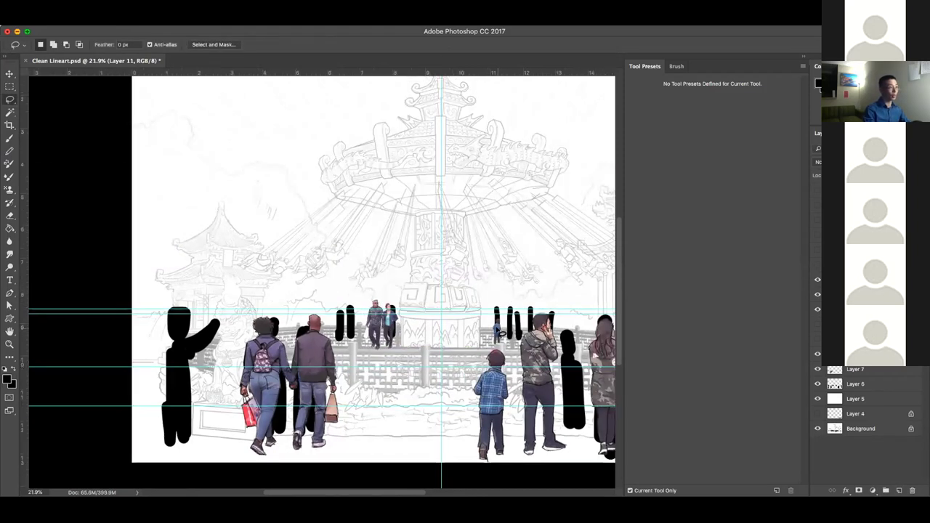
key(v)
click(499, 332)
drag(496, 331, 399, 327)
scroll(496, 335, up, 3)
drag(504, 310, 241, 324)
key(Return)
scroll(179, 379, left, 3)
Scale the foreground couple with shopping bags up slightly so the man's head reaches the upper horizon guide
click(179, 379)
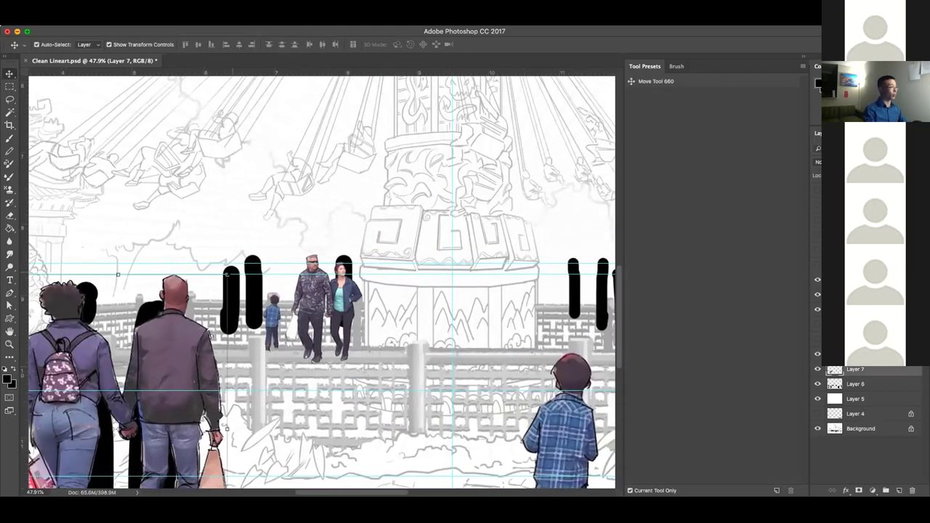
key(ctrl+t)
drag(229, 270, 234, 265)
key(Return)
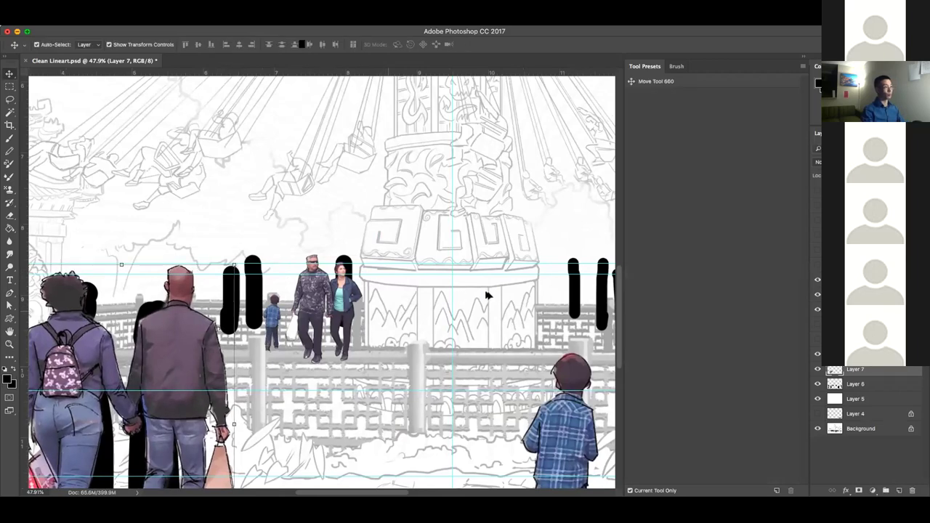
Hide the silhouettes on Layer 6, and move the figure layers down directly above the white Layer 5
key(ctrl+0)
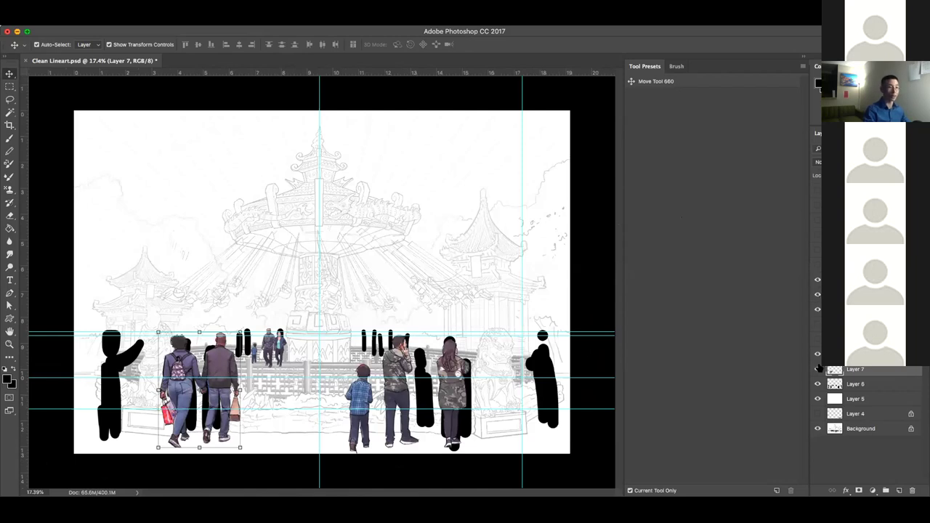
click(818, 384)
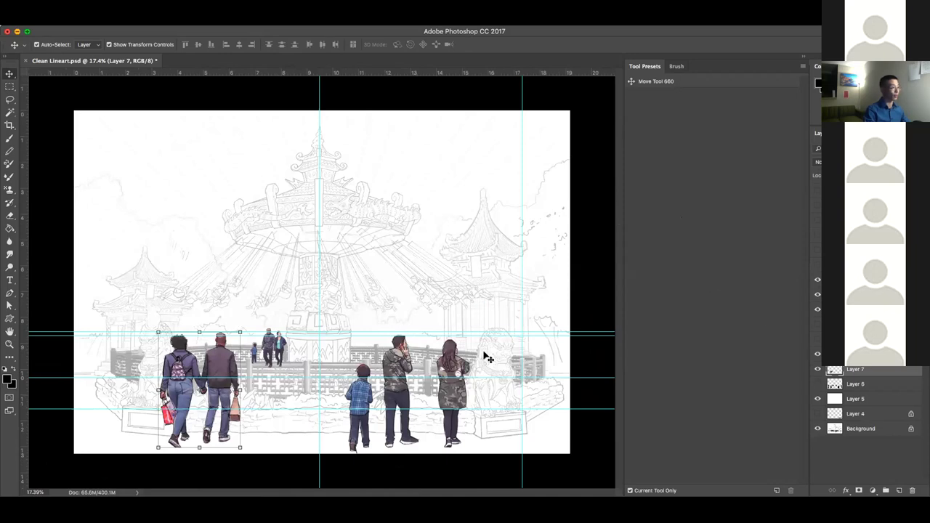
click(458, 389)
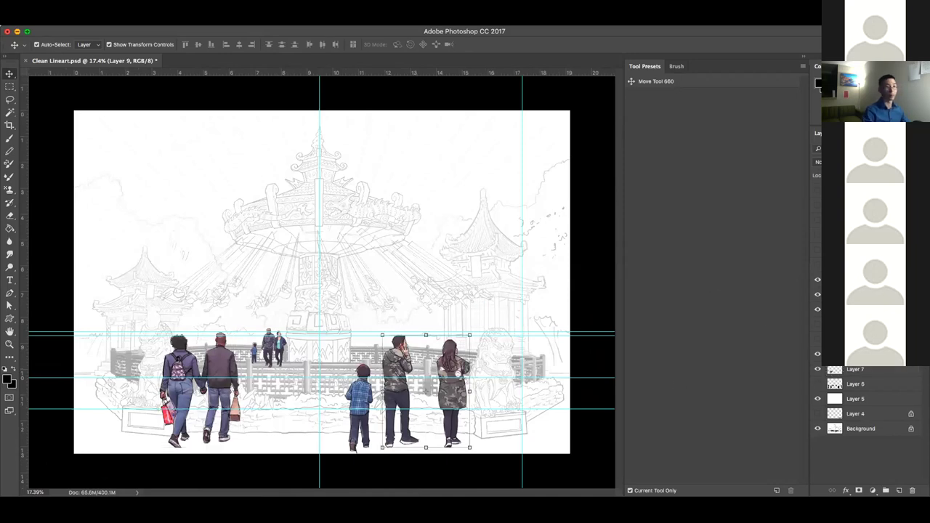
shift+click(852, 372)
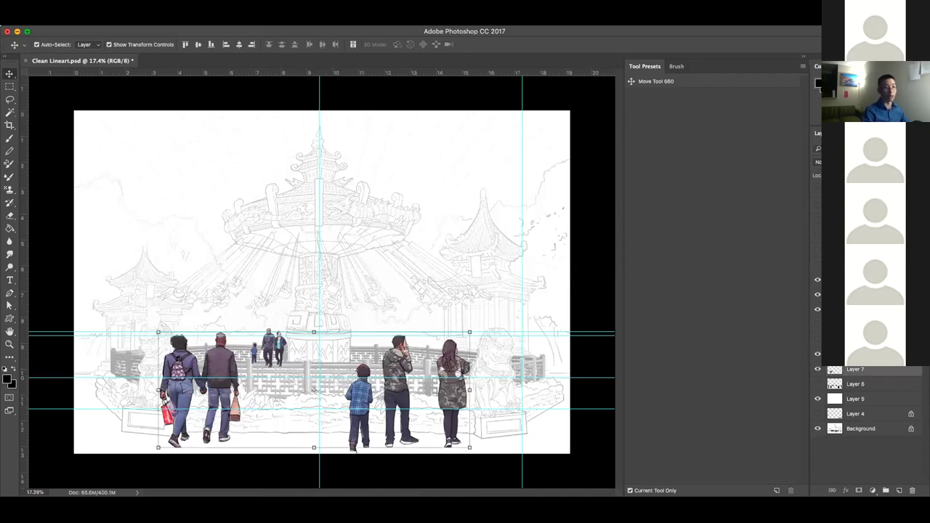
drag(851, 332, 852, 320)
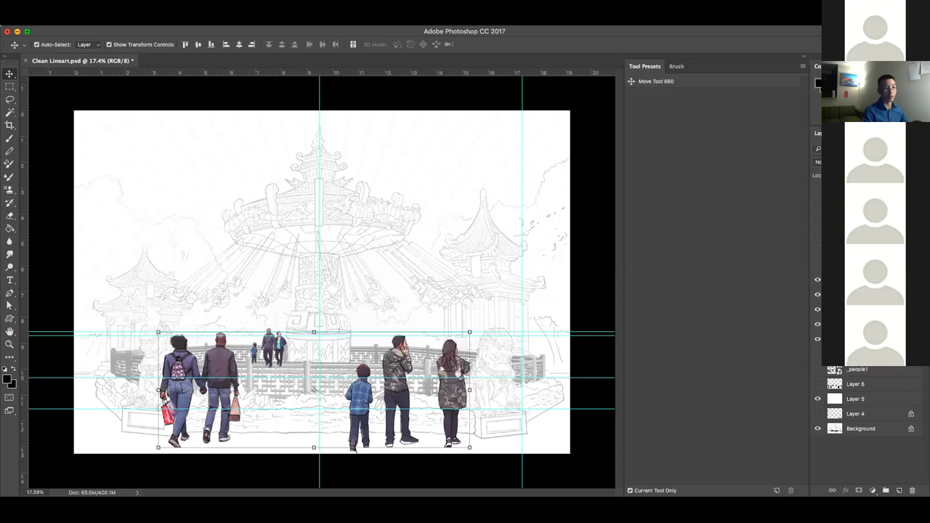
shift+click(851, 309)
drag(852, 309, 854, 384)
Bring the shopping couple's layer together with the other figure layers, and merge them all into one layer
click(851, 297)
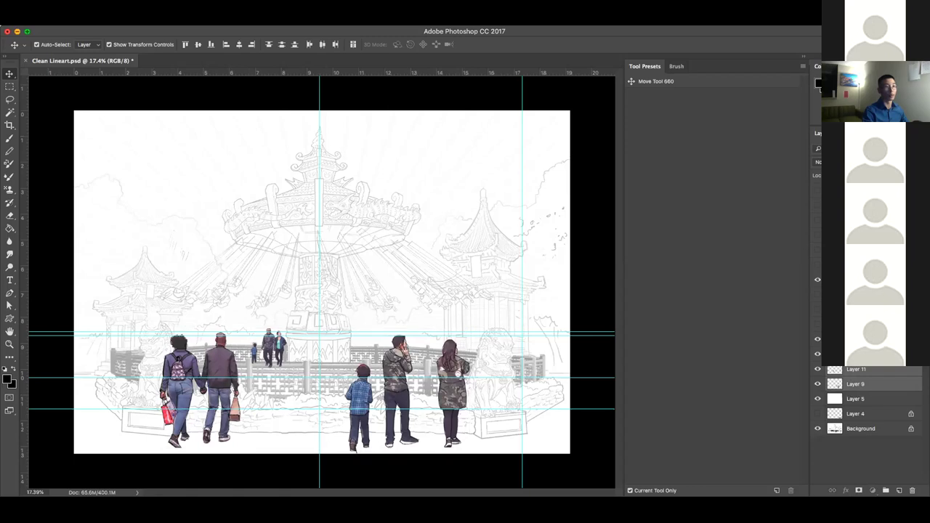
drag(821, 333, 825, 331)
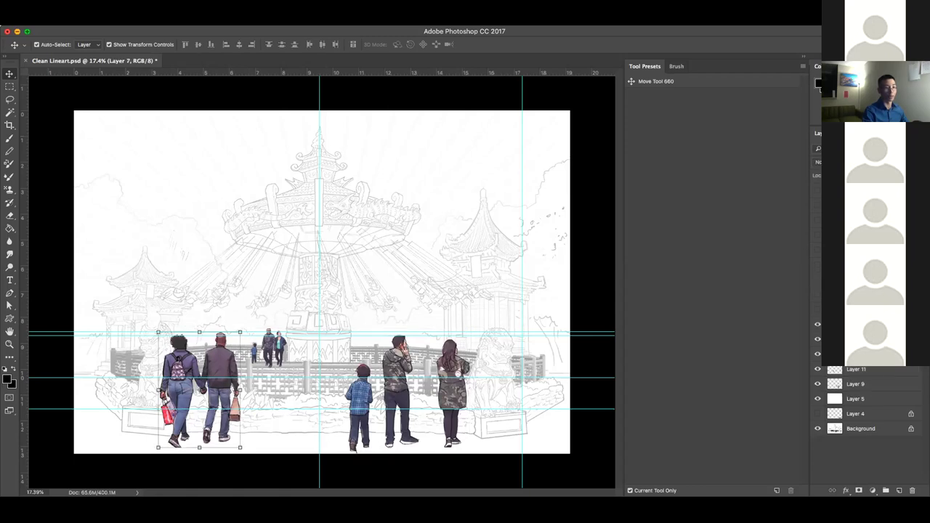
shift+click(853, 383)
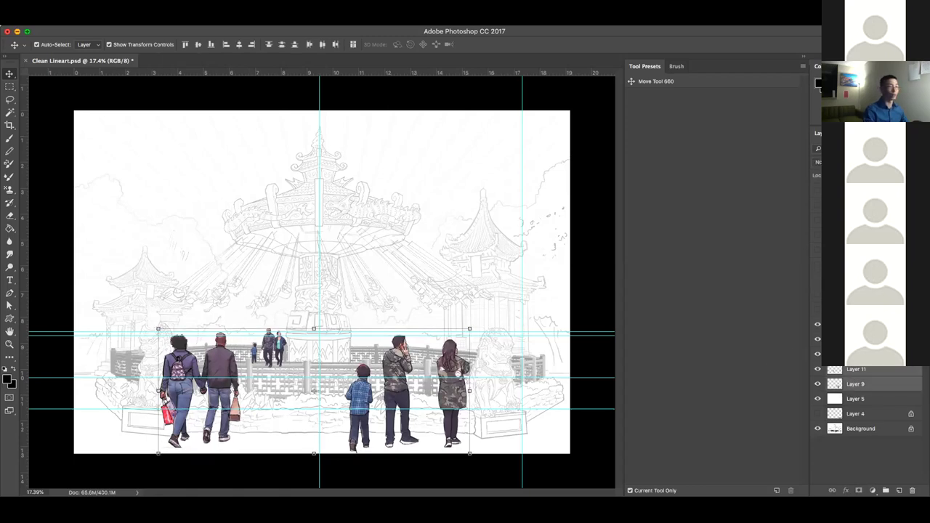
key(ctrl+z)
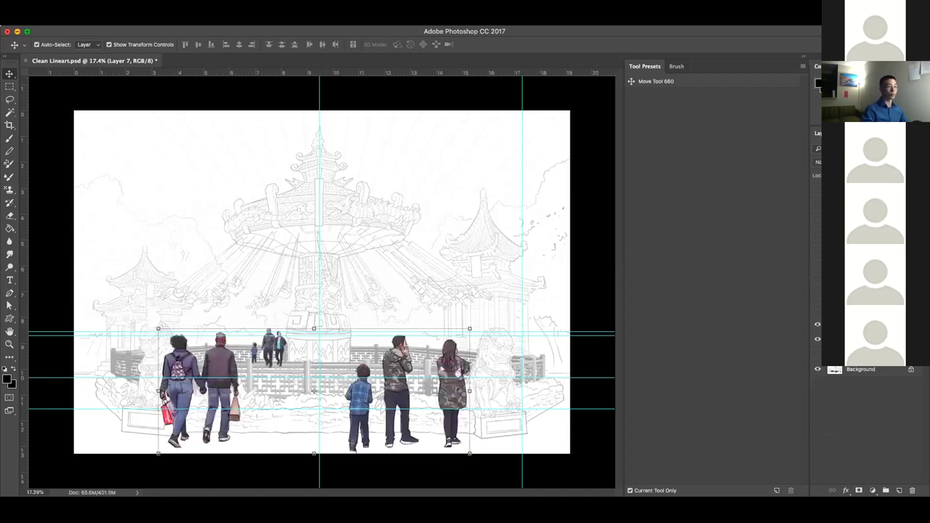
Fill a new layer with white above the merged figures and lower its opacity to fade the people
key(ctrl+shift+alt+n)
key(g)
key(x)
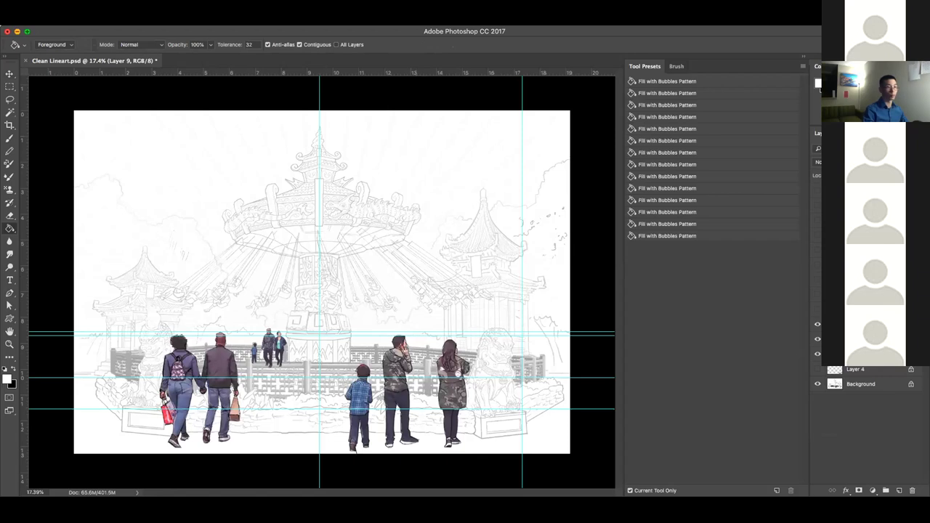
click(458, 374)
key(ctrl+[)
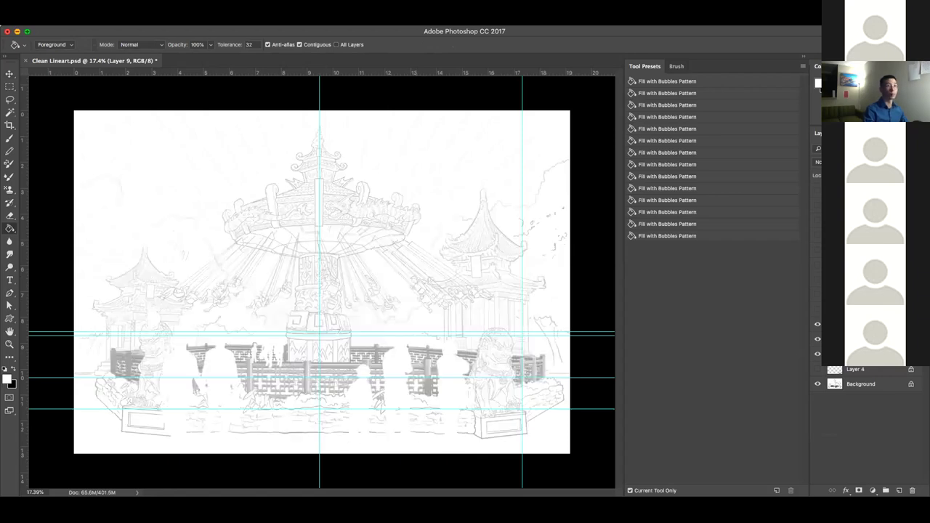
key(ctrl+[)
key(ctrl+z)
key(ctrl+z)
key(ctrl+z)
key(ctrl+z)
Add a new shading layer above the figures, choose the Brush tool with a grey colour, and set the layer's blend mode to Multiply
key(ctrl+shift+alt+n)
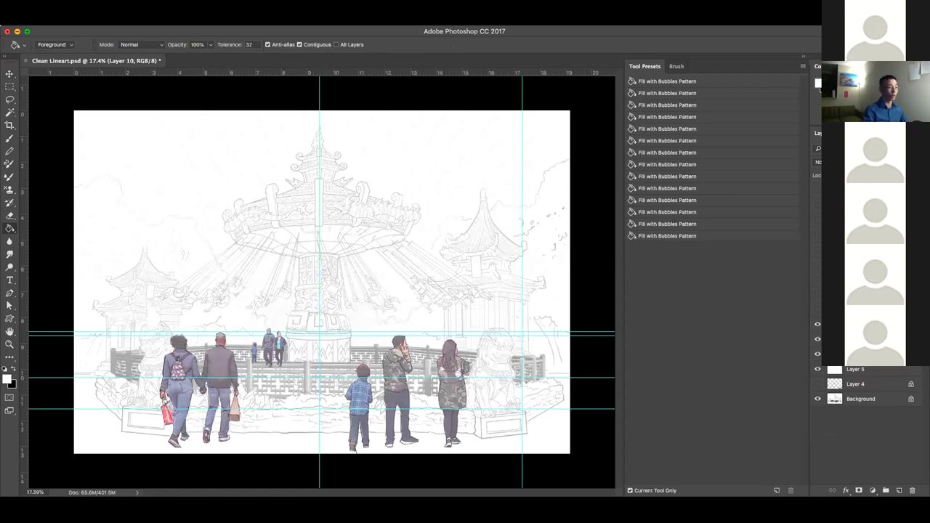
click(825, 103)
key(b)
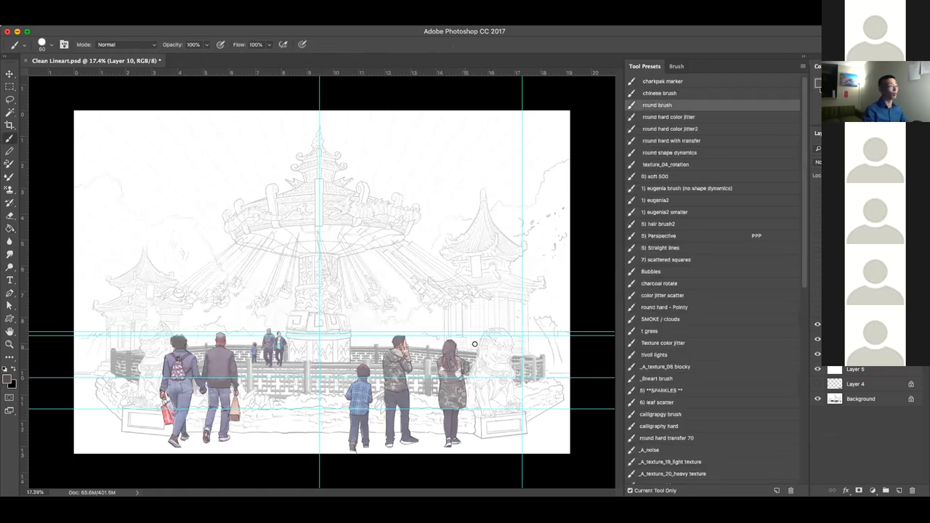
scroll(469, 372, up, 5)
drag(461, 382, 476, 288)
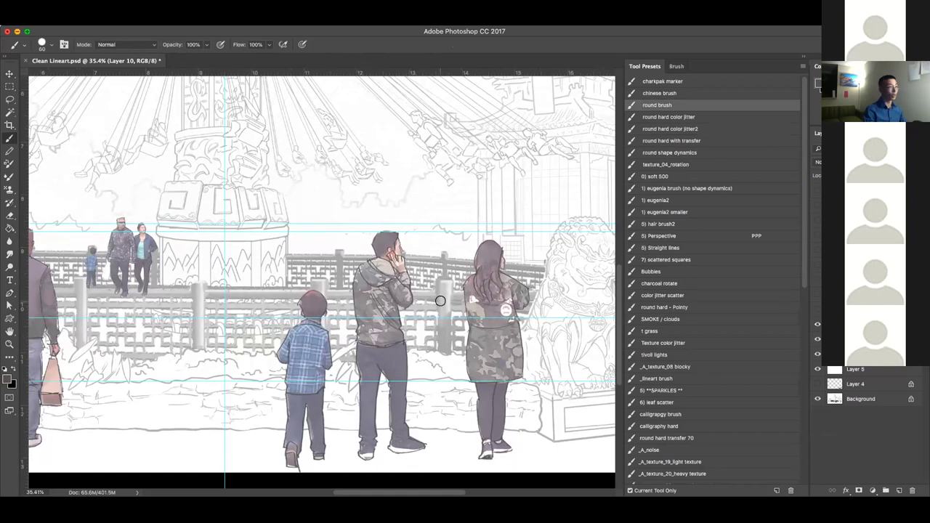
scroll(440, 300, up, 1)
drag(457, 327, 465, 290)
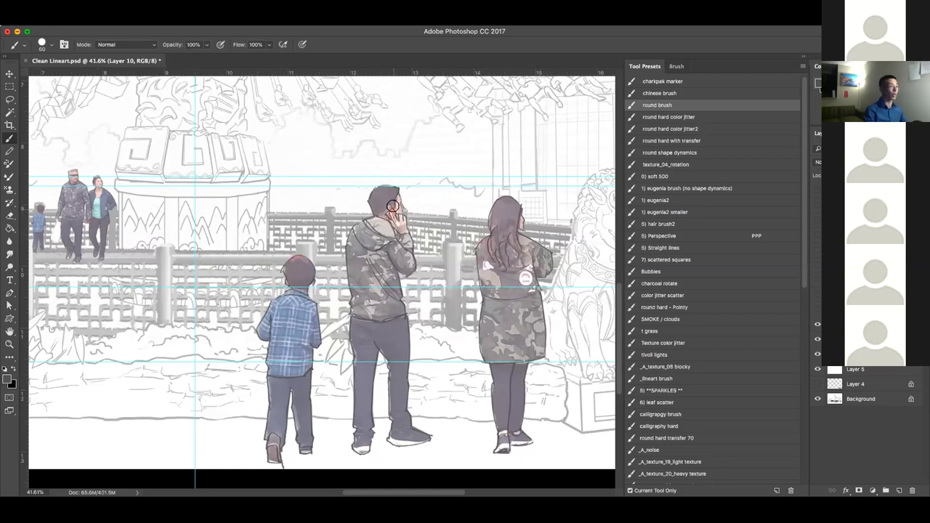
key(bracketleft)
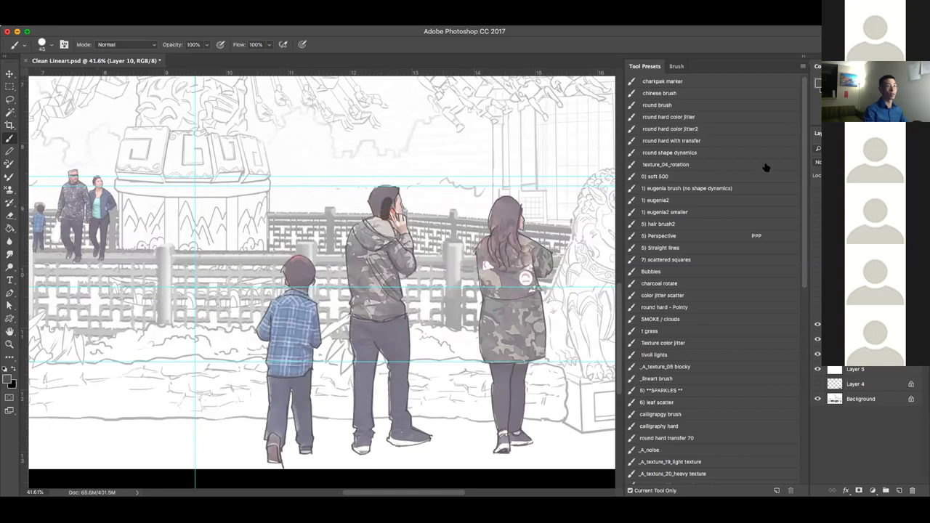
click(816, 161)
click(818, 208)
Paint dark shadows down the right-hand side of the man, the woman and the boy, including their legs and shoes
mouse_move(383, 213)
mouse_down()
mouse_move(403, 193)
mouse_move(400, 215)
mouse_move(394, 209)
mouse_move(412, 249)
mouse_move(386, 233)
mouse_move(409, 263)
mouse_move(409, 238)
mouse_move(420, 270)
mouse_move(378, 258)
mouse_move(390, 272)
mouse_move(389, 308)
mouse_move(404, 316)
mouse_move(394, 312)
mouse_move(424, 436)
mouse_up()
drag(374, 343, 368, 449)
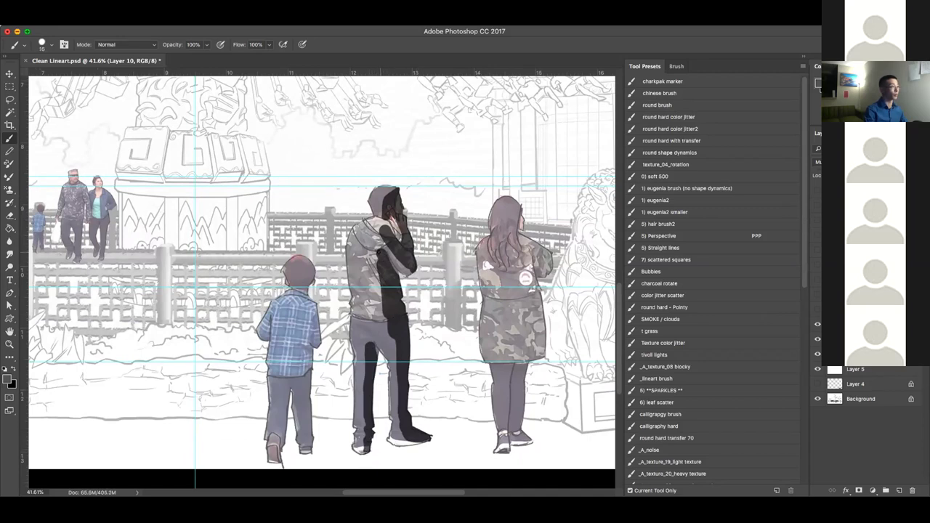
mouse_move(513, 205)
mouse_down()
mouse_move(516, 251)
mouse_move(534, 242)
mouse_move(517, 234)
mouse_move(546, 259)
mouse_move(524, 229)
mouse_move(540, 244)
mouse_move(529, 278)
mouse_move(544, 359)
mouse_up()
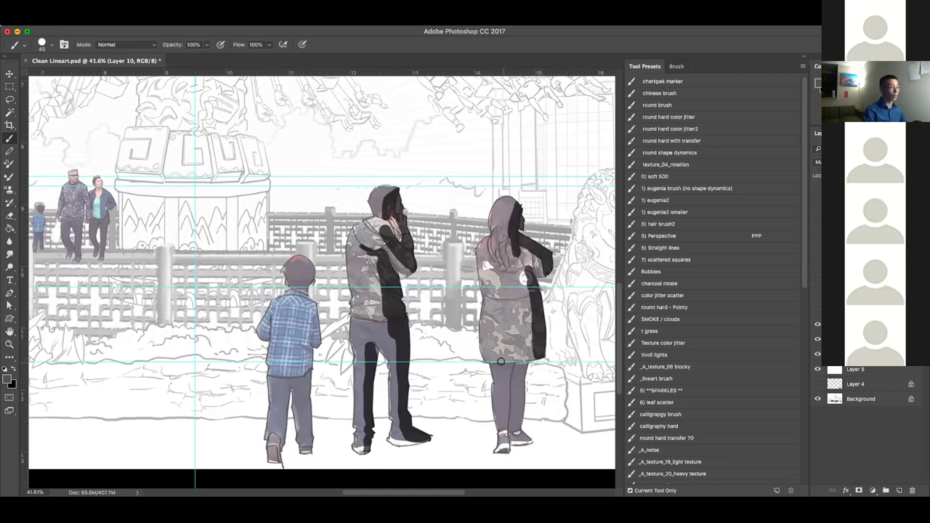
mouse_move(487, 365)
mouse_down()
mouse_move(541, 367)
mouse_move(518, 372)
mouse_move(521, 418)
mouse_move(509, 387)
mouse_up()
mouse_move(503, 425)
mouse_down()
mouse_move(505, 417)
mouse_move(504, 449)
mouse_move(521, 439)
mouse_up()
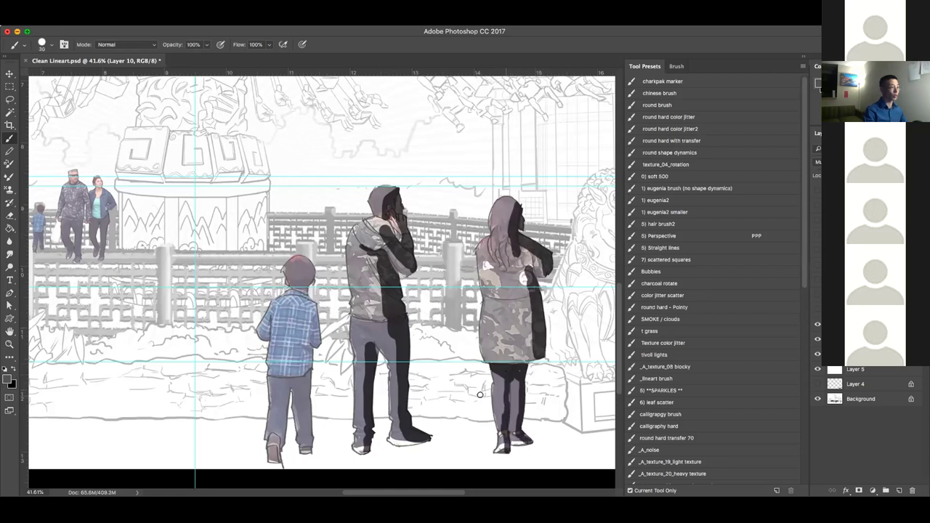
mouse_move(312, 304)
mouse_down()
mouse_move(320, 346)
mouse_move(309, 350)
mouse_move(308, 375)
mouse_move(305, 362)
mouse_move(308, 447)
mouse_up()
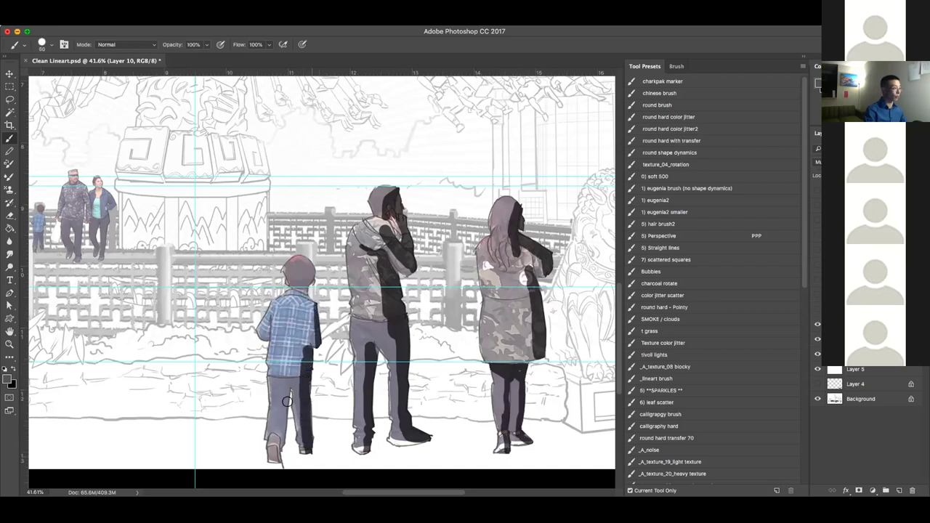
drag(289, 390, 277, 460)
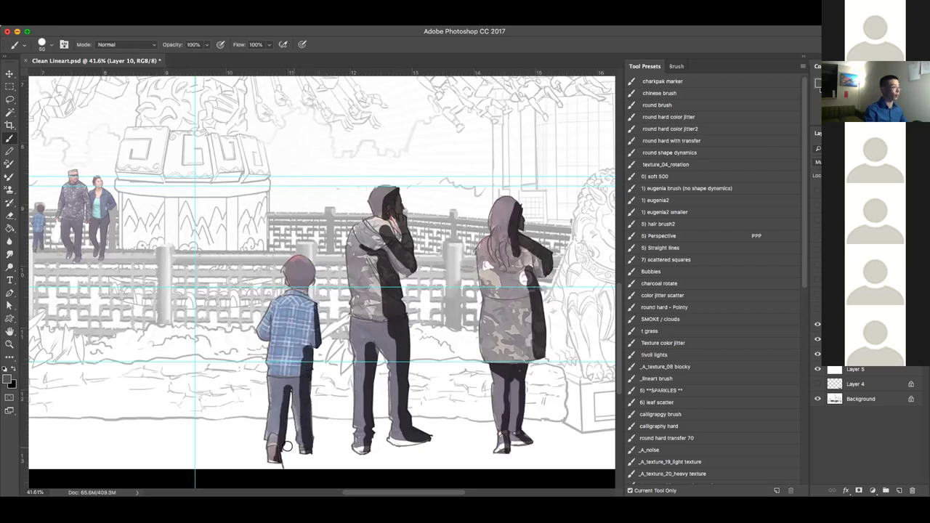
drag(357, 240, 368, 254)
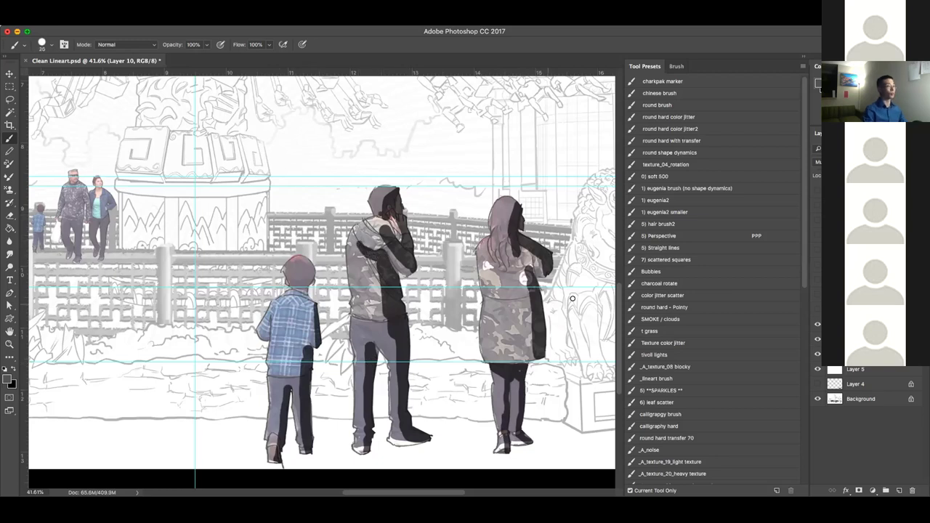
Colorize the painted shadows blue using Hue/Saturation with hue 234, saturation 50 and lightness +46
click(817, 325)
click(818, 324)
key(super+u)
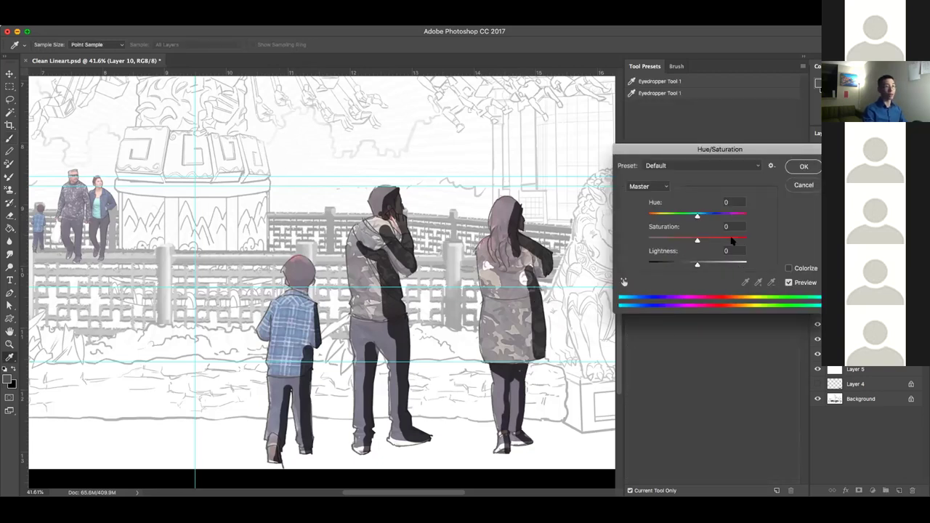
click(789, 269)
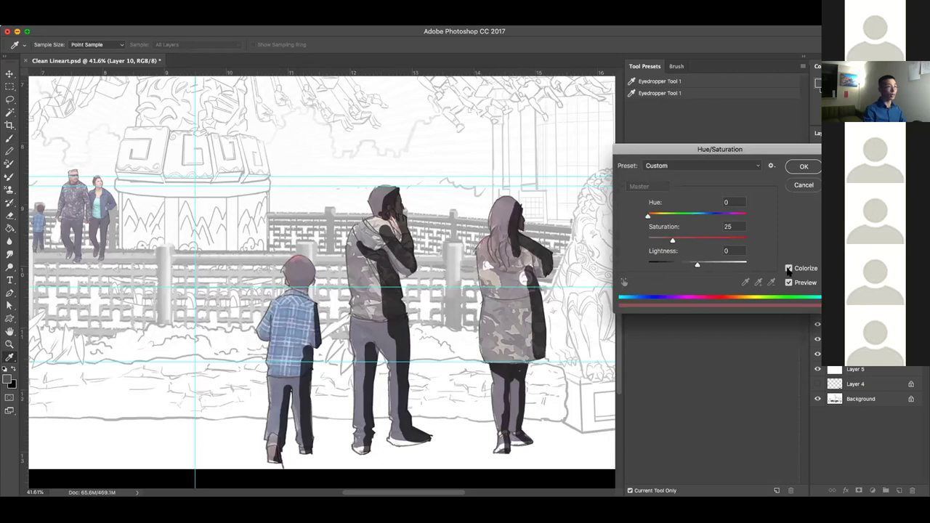
click(730, 240)
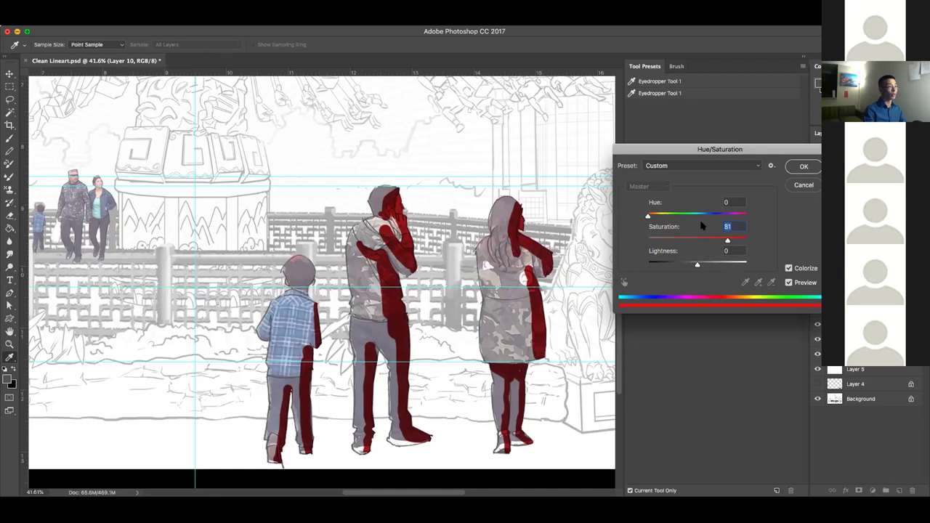
click(712, 216)
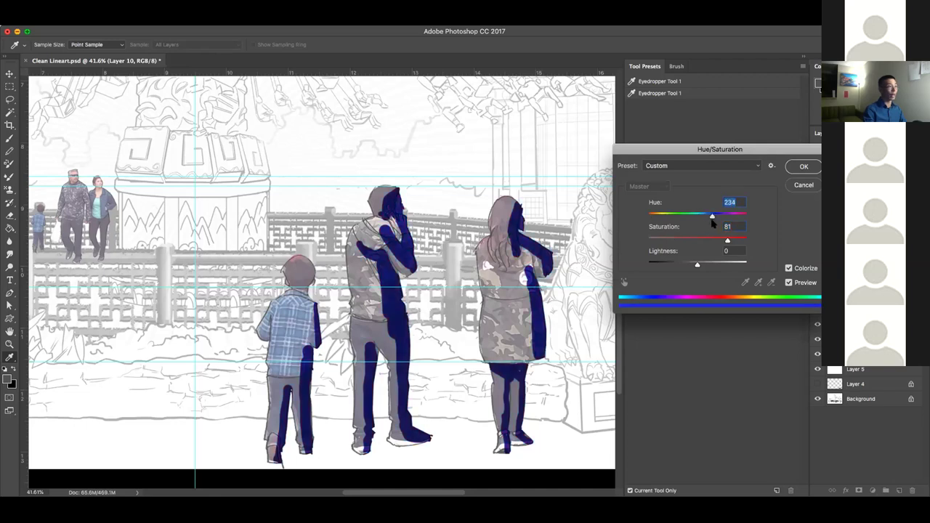
click(716, 265)
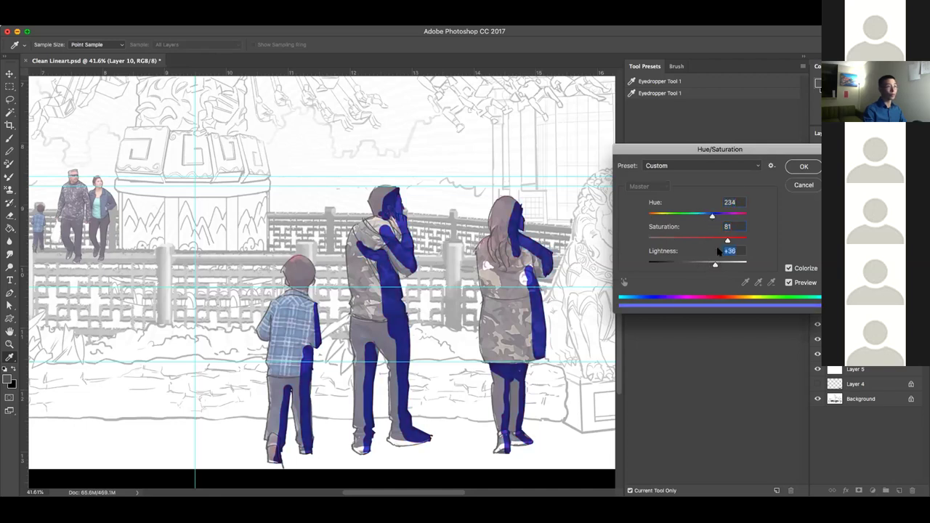
click(733, 264)
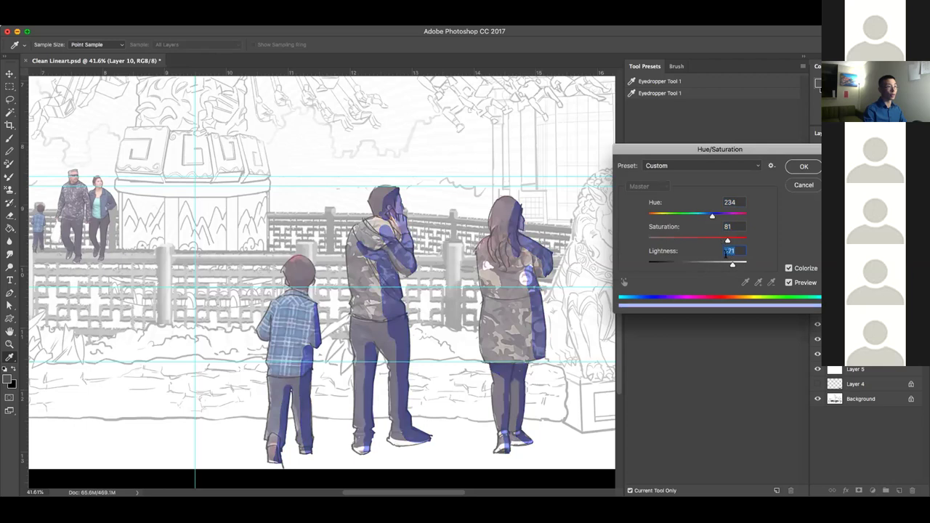
click(720, 263)
click(712, 238)
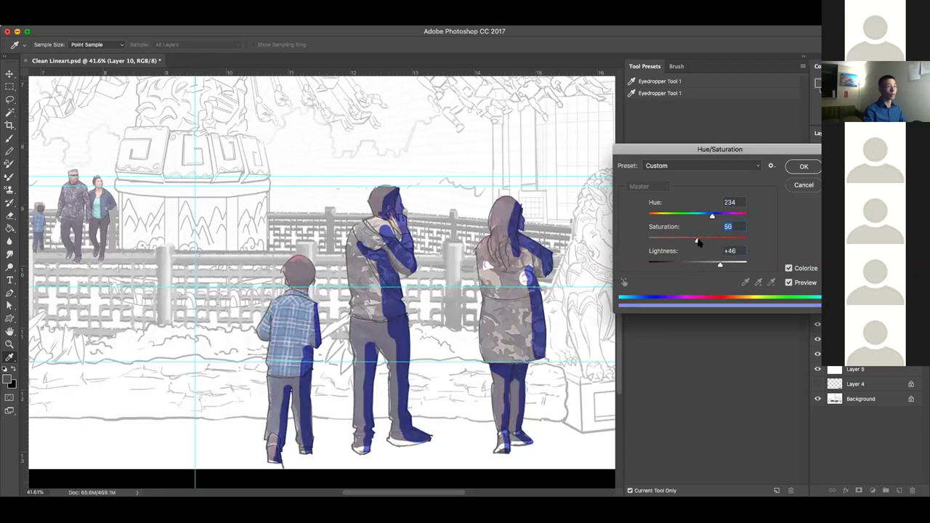
key(Return)
Hide the white fade layer and toggle the shadow layer off and on to compare the shading
key(b)
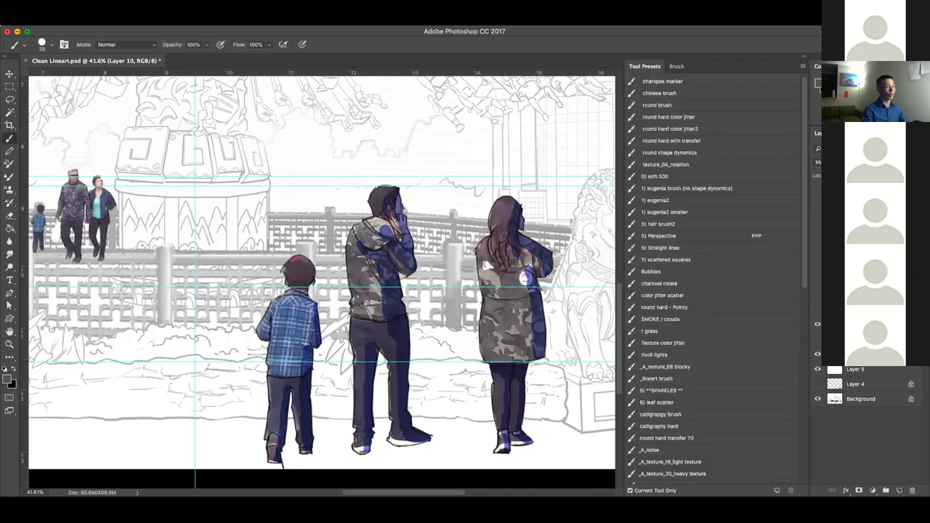
click(817, 324)
click(818, 324)
Soften the hard shadow edges on the legs and trousers of the woman, man and boy with the Smudge tool
key(r)
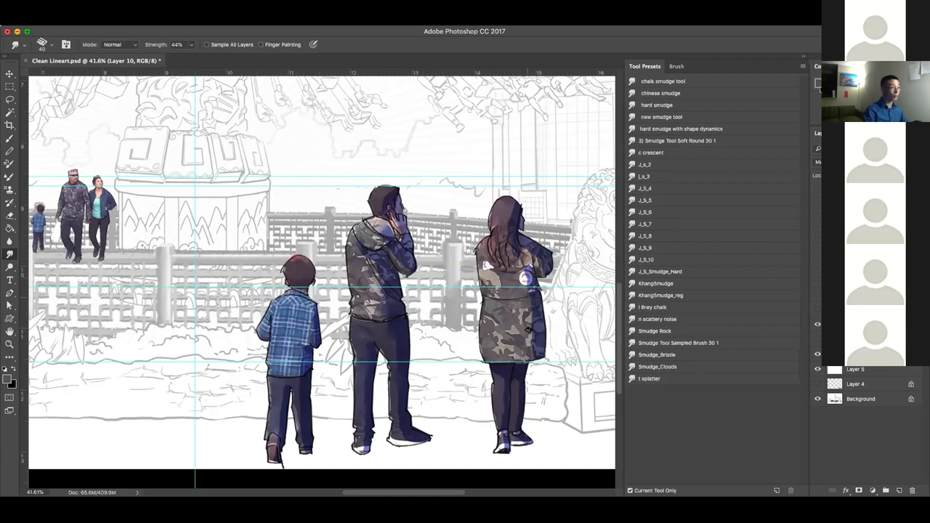
scroll(519, 411, up, 5)
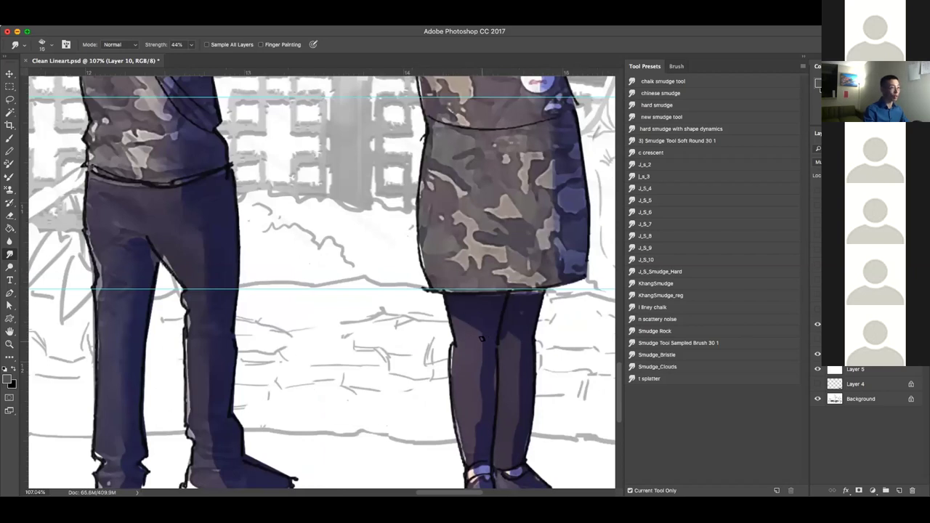
key(bracketright)
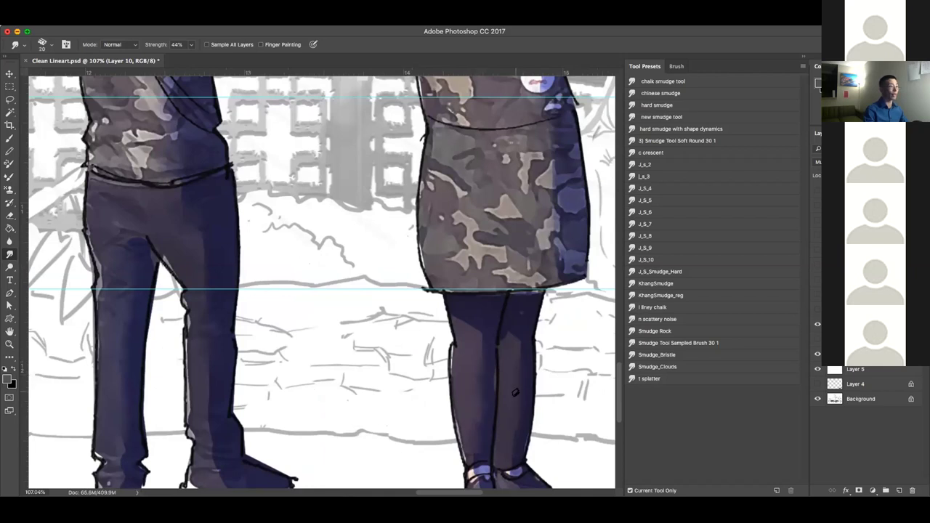
drag(398, 350, 674, 317)
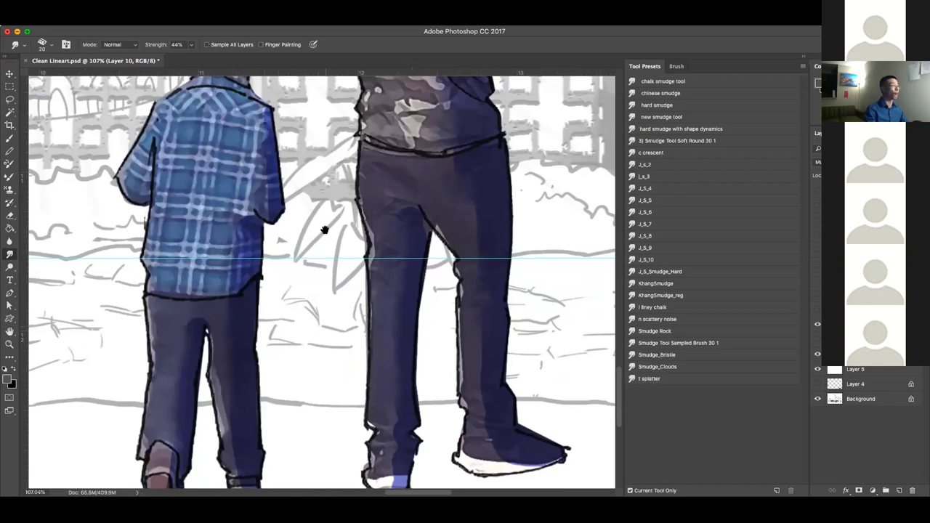
scroll(326, 230, up, 3)
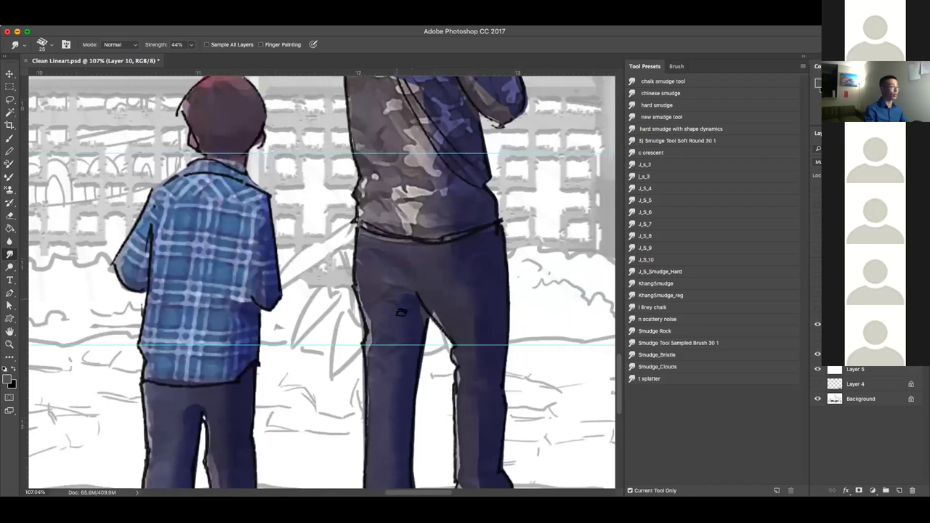
scroll(540, 225, down, 6)
drag(550, 246, 415, 258)
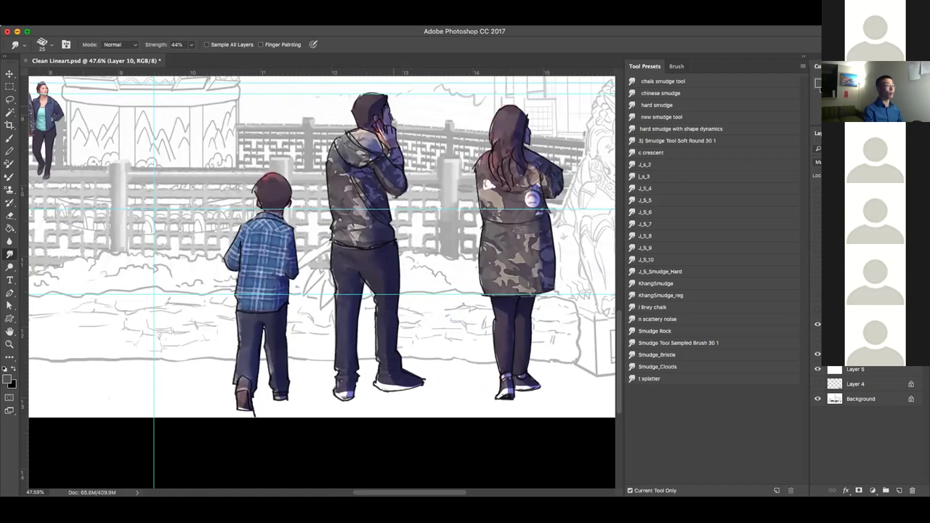
scroll(390, 84, down, 3)
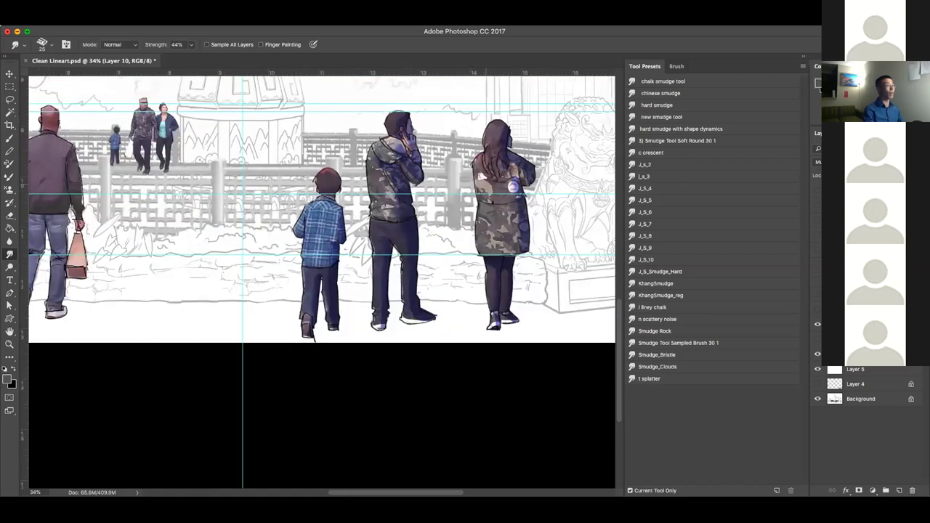
drag(436, 270, 484, 316)
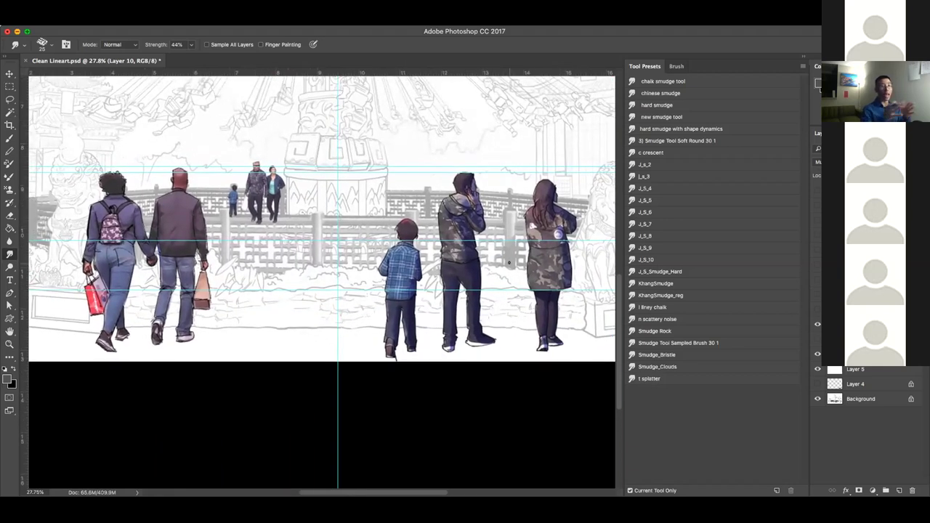
Choose the freehand Lasso tool and add a new layer directly above the white Layer 5
drag(320, 282, 182, 282)
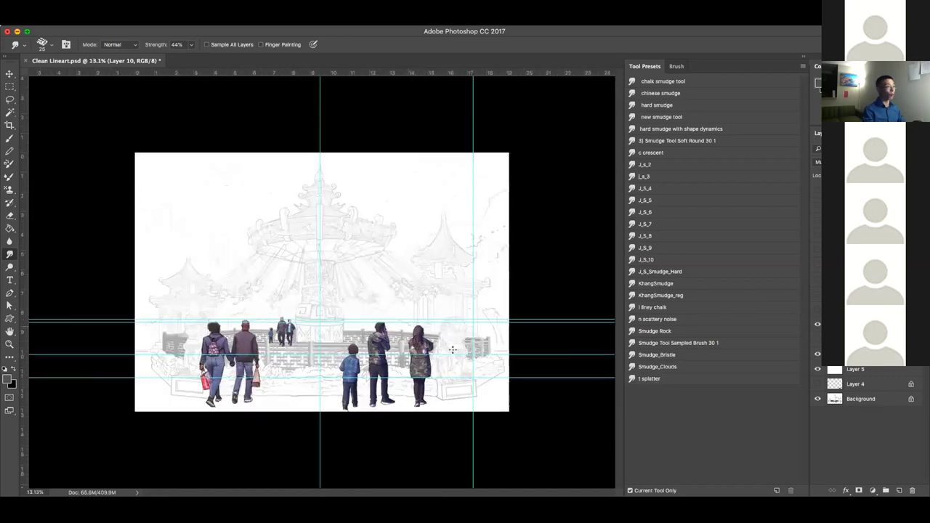
drag(455, 350, 569, 336)
drag(487, 361, 518, 303)
click(9, 99)
key(shift+l)
key(shift+l)
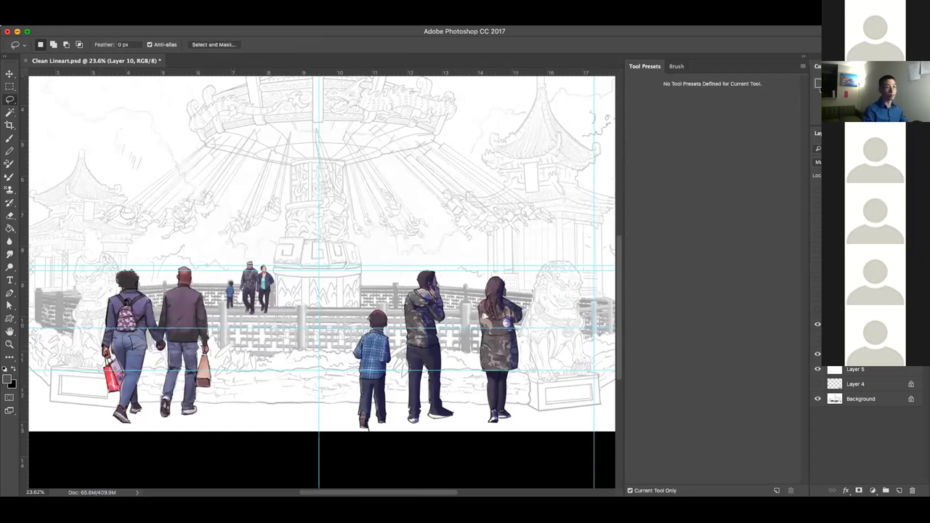
click(860, 370)
key(super+shift+alt+n)
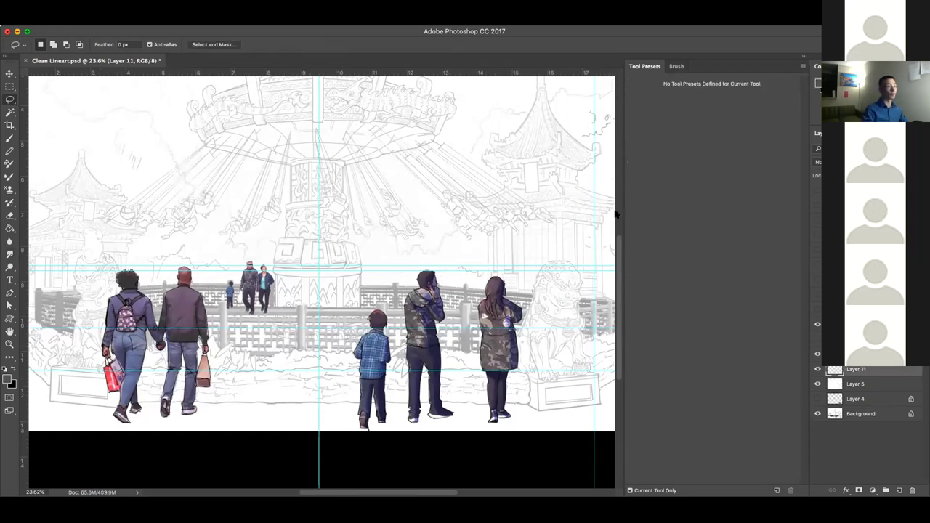
Outline long cast shadows on the ground from the boy, man and woman toward the lion pedestal, and fill them with black
mouse_move(541, 405)
mouse_down()
mouse_move(508, 395)
mouse_move(542, 375)
mouse_move(462, 402)
mouse_move(465, 394)
mouse_up()
mouse_move(556, 380)
mouse_down()
mouse_move(386, 401)
mouse_move(448, 387)
mouse_move(387, 408)
mouse_move(420, 386)
mouse_move(450, 388)
mouse_move(438, 380)
mouse_move(493, 370)
mouse_move(359, 407)
mouse_move(350, 397)
mouse_move(367, 389)
mouse_move(321, 409)
mouse_move(432, 372)
mouse_move(418, 377)
mouse_move(444, 391)
mouse_move(583, 372)
mouse_move(492, 401)
mouse_up()
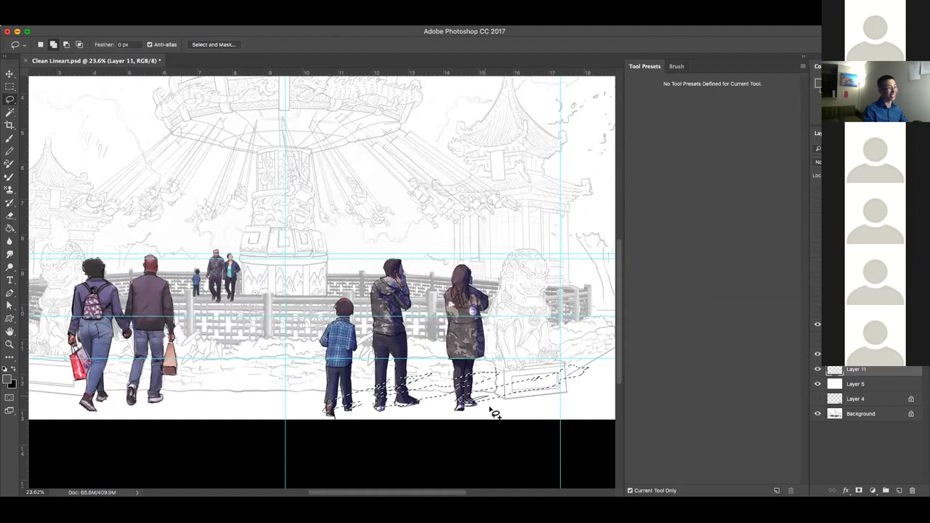
key(g)
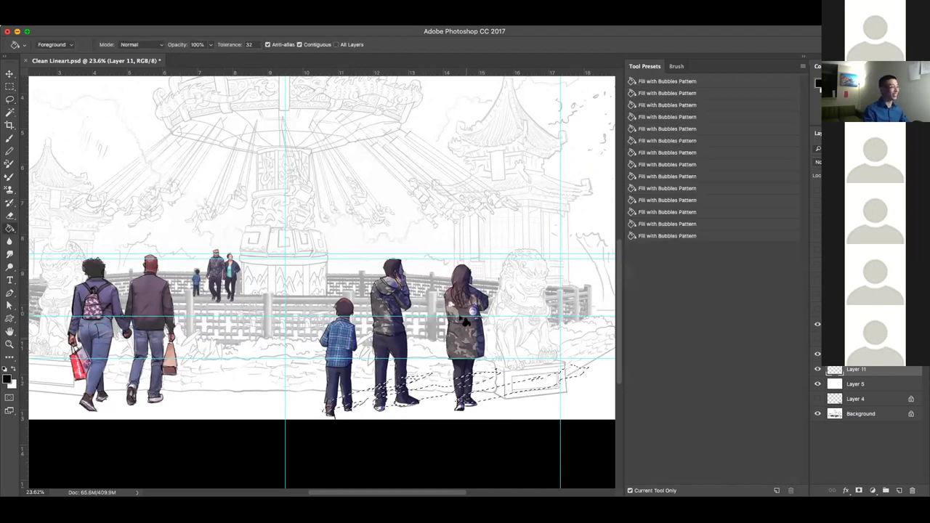
click(527, 385)
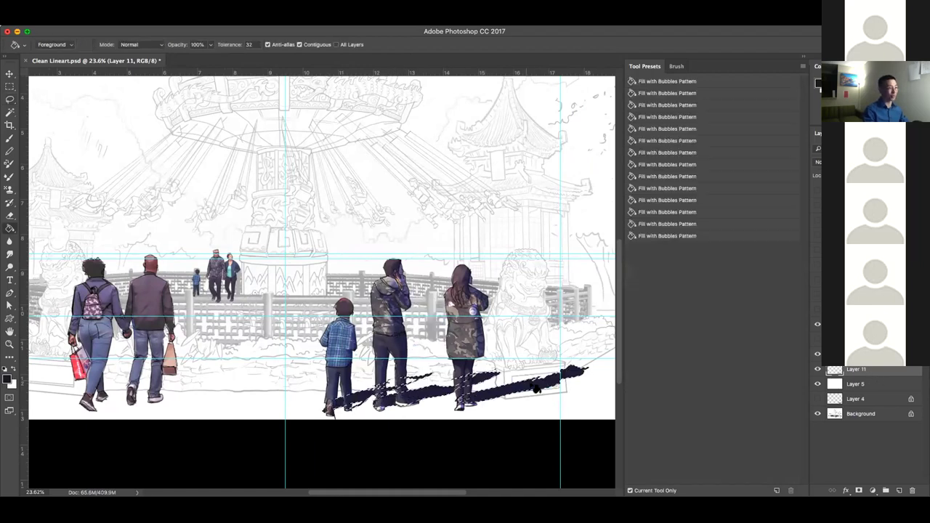
Deselect the filled shadows and touch up the end of the man's ground shadow with a size 40 brush
key(ctrl+d)
key(b)
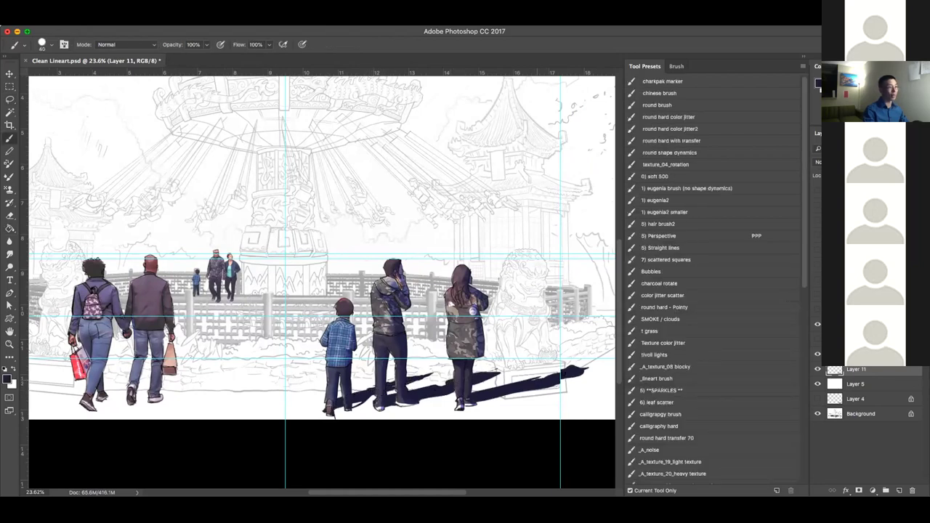
key(e)
key(bracketleft)
key(bracketleft)
key(bracketleft)
key(bracketleft)
key(bracketleft)
key(bracketleft)
key(bracketleft)
key(bracketleft)
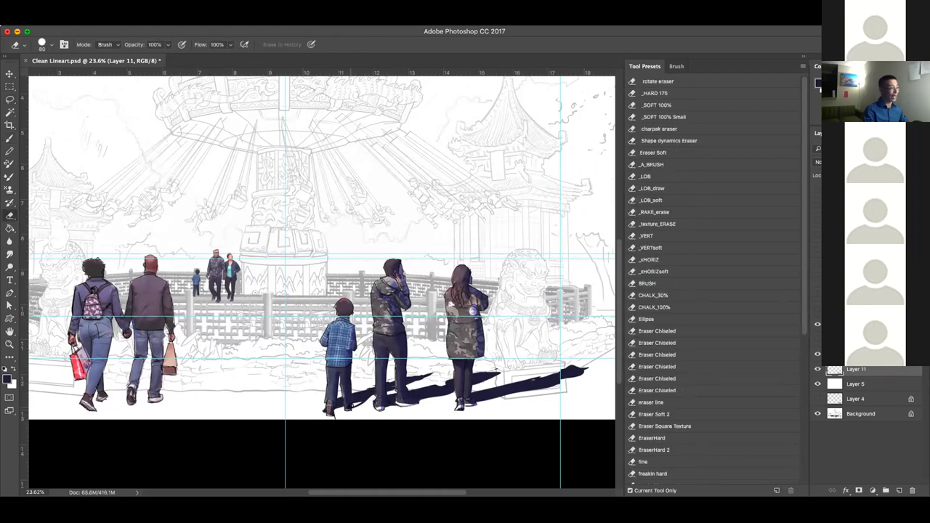
key(b)
key(bracketright)
key(bracketright)
mouse_move(414, 376)
mouse_down()
mouse_move(434, 374)
mouse_move(418, 382)
mouse_up()
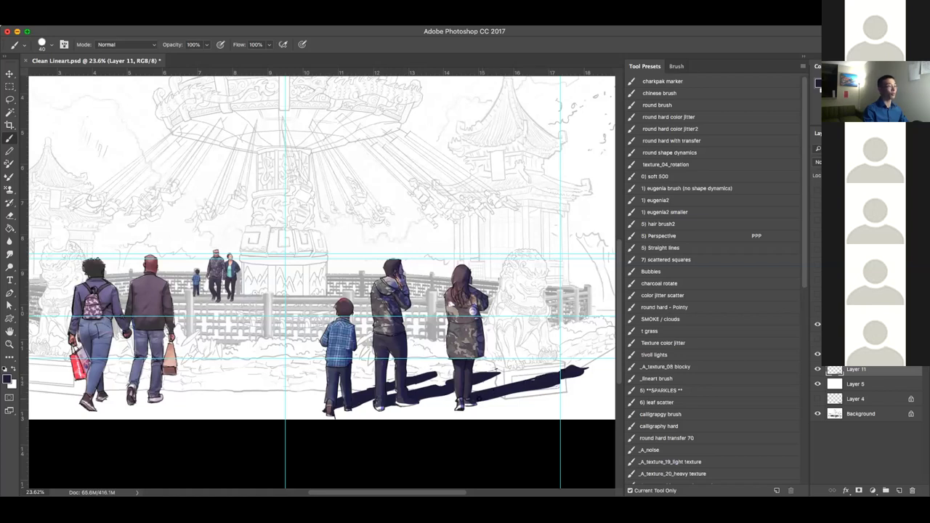
Apply a Gaussian Blur with a 3.0 pixel radius to the cast shadow layer
key(super+minus)
key(super+minus)
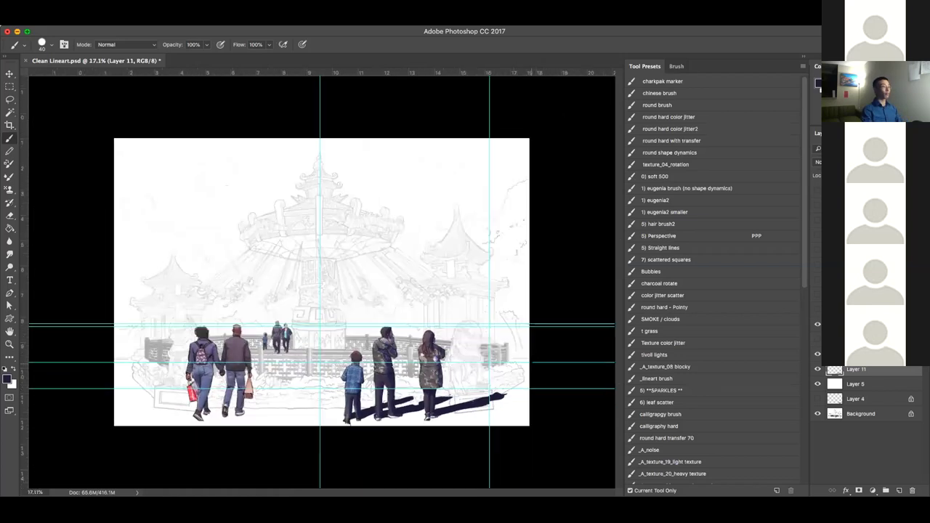
scroll(322, 282, down, 3)
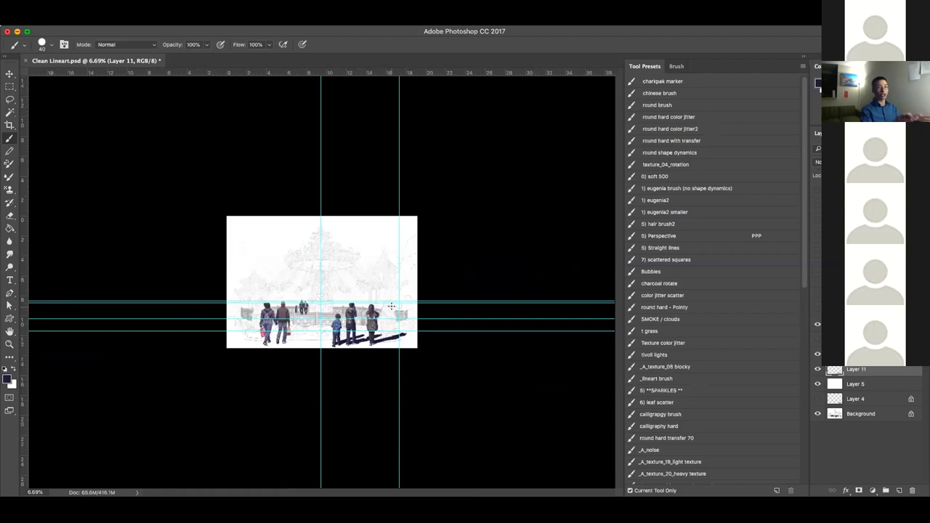
scroll(341, 313, up, 5)
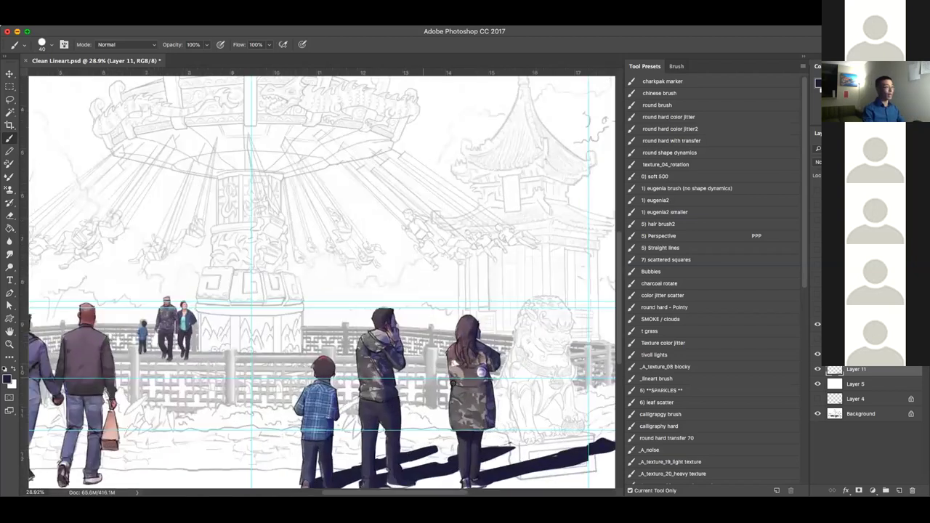
scroll(507, 380, down, 3)
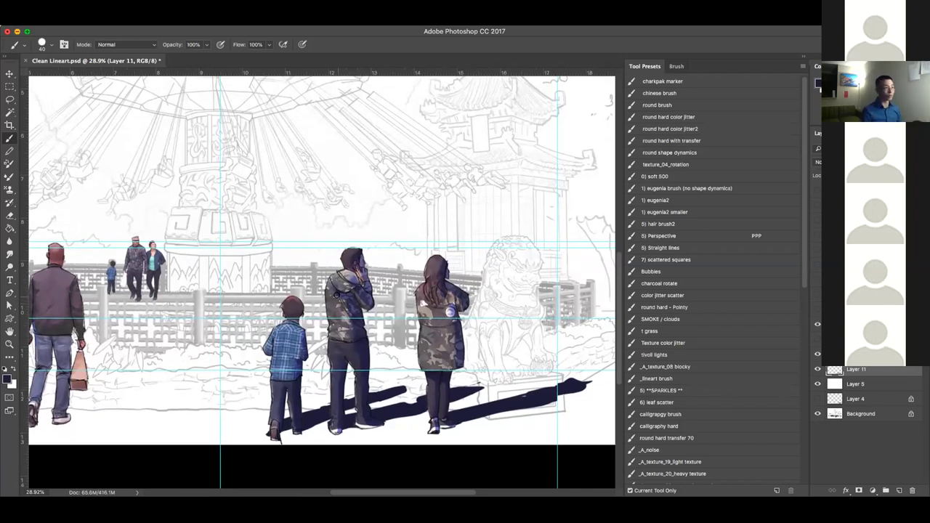
key(super+alt+f)
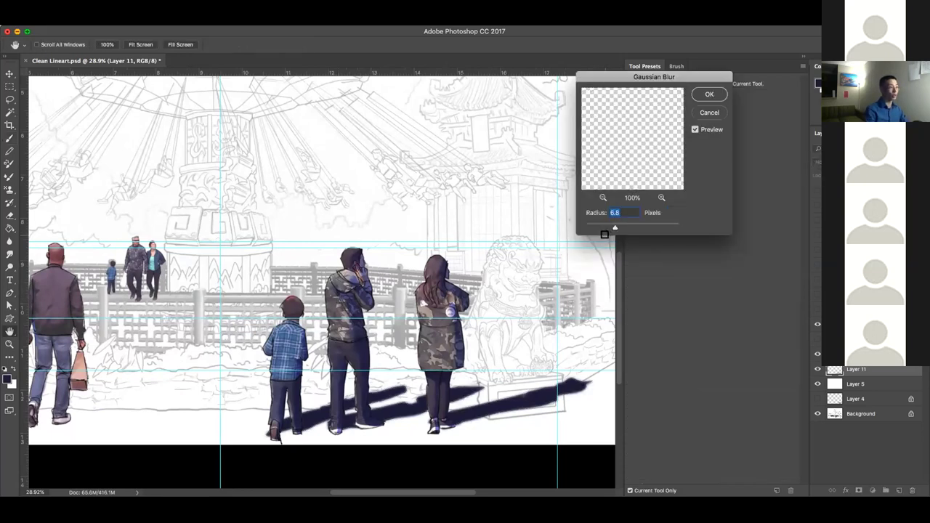
click(596, 228)
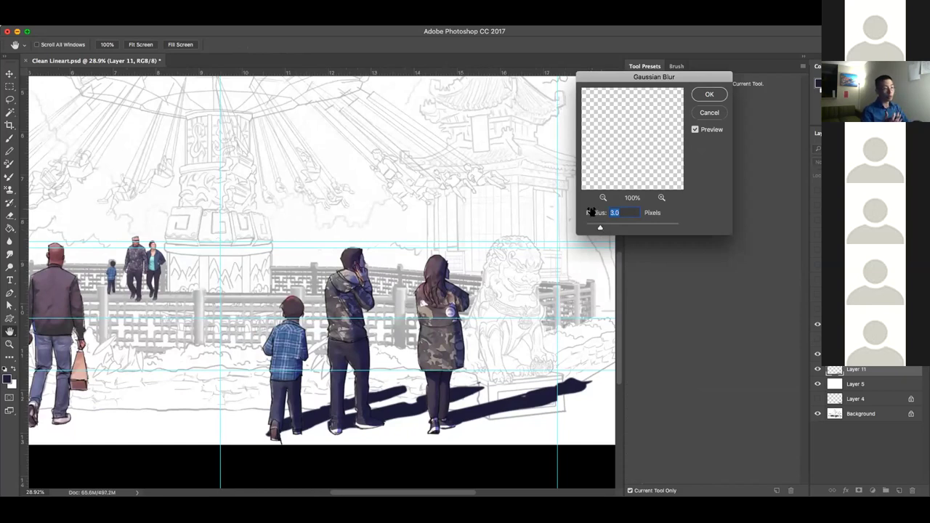
key(Return)
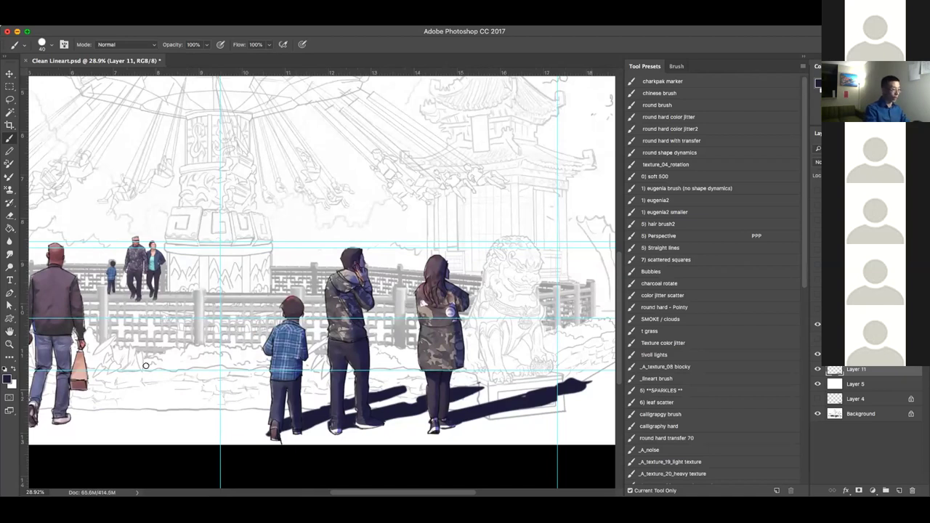
Colorize the cast shadows with Hue/Saturation at hue 240, saturation 24 and lightness +26
key(l)
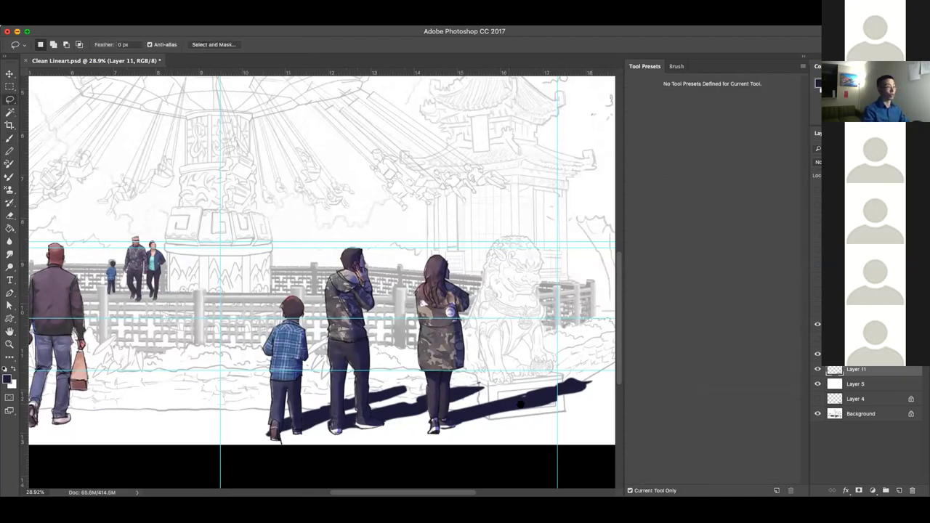
scroll(486, 388, right, 2)
scroll(485, 387, down, 1)
scroll(485, 388, right, 1)
scroll(486, 388, down, 1)
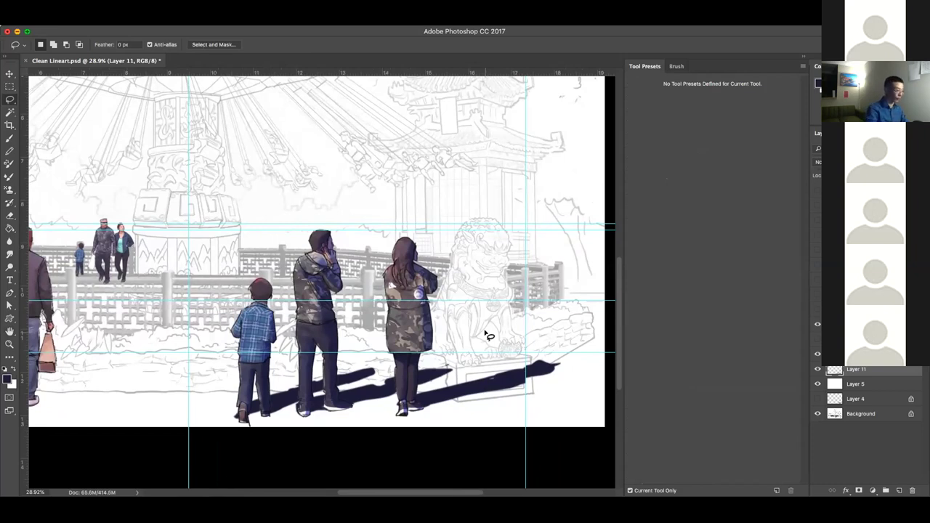
key(super+u)
click(789, 268)
drag(699, 265, 670, 242)
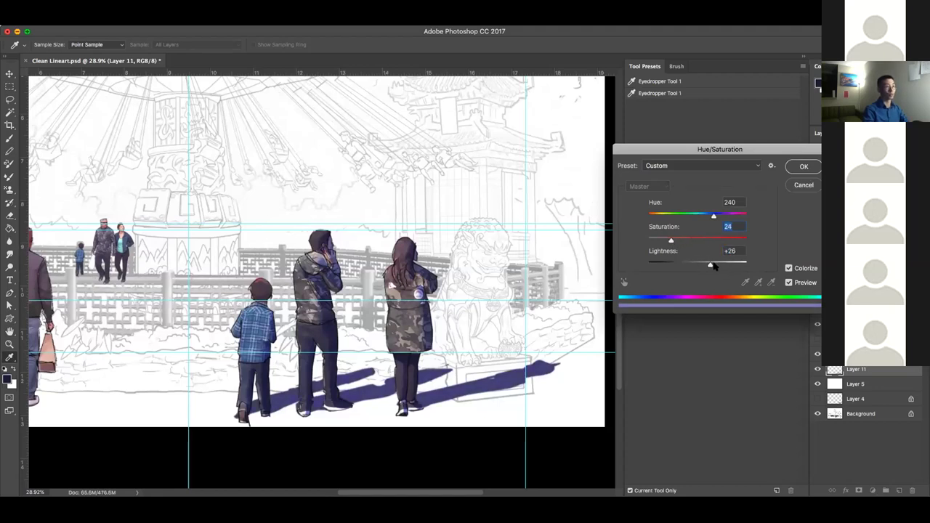
key(Return)
Lock Layer 11's transparent pixels and choose the 0) soft 500 brush, enlarged to size 700, for shading the shadows
key(l)
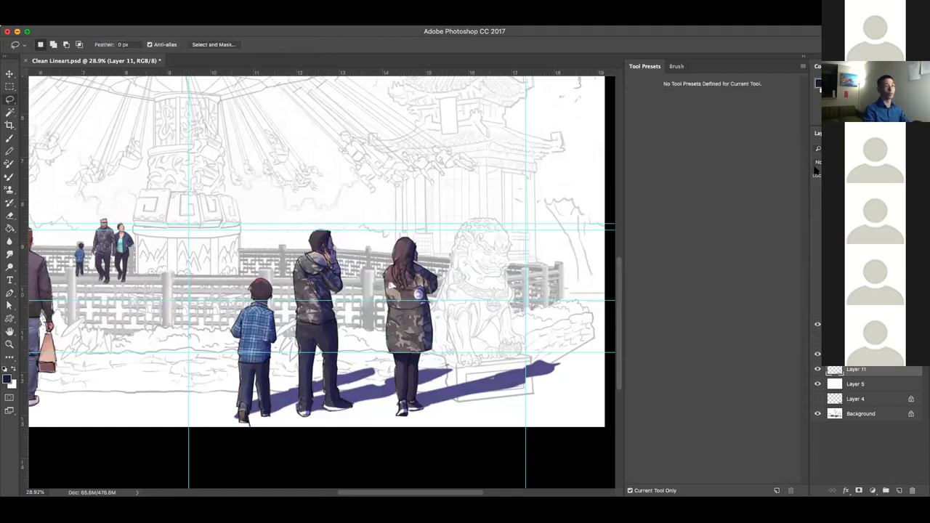
key(b)
click(673, 177)
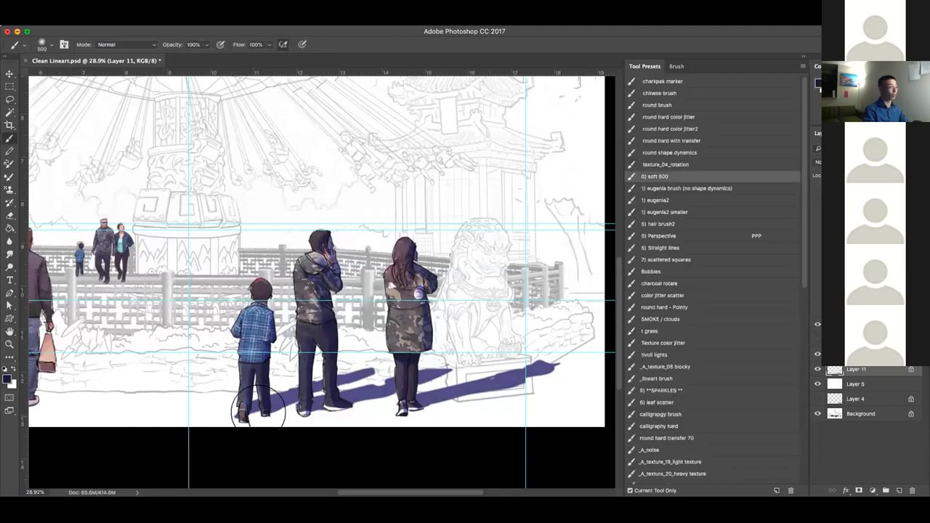
key(bracketright)
key(bracketright)
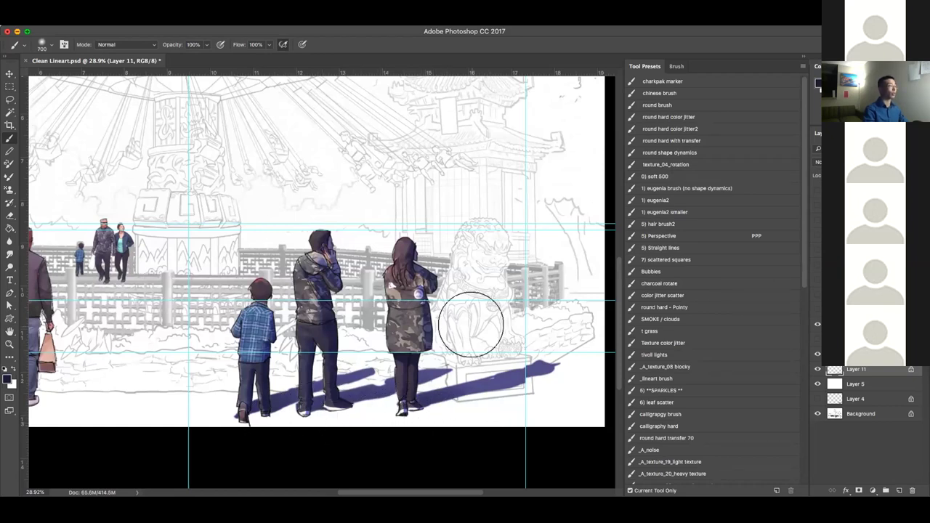
key(ctrl+minus)
key(ctrl+minus)
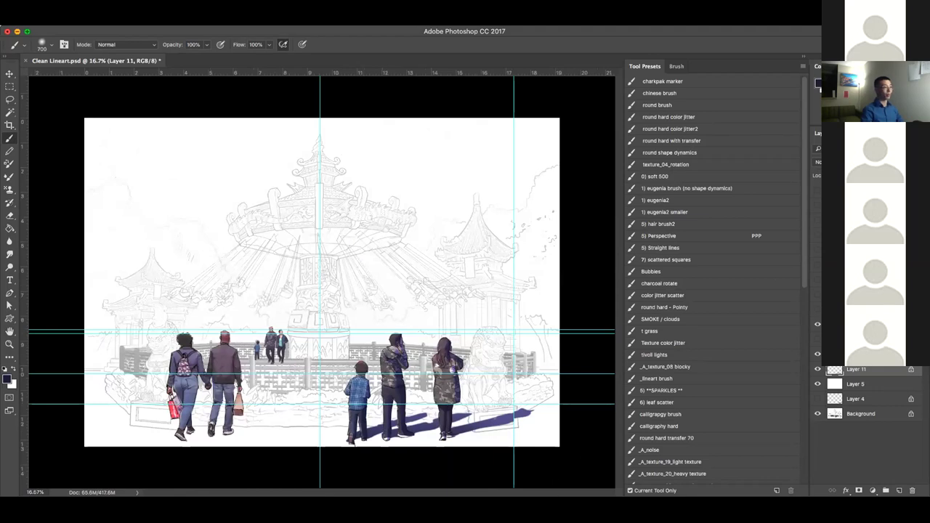
Switch to workshop outline.rtf and open its links to the Concept Design Academy about page and the instructor's classes page
key(v)
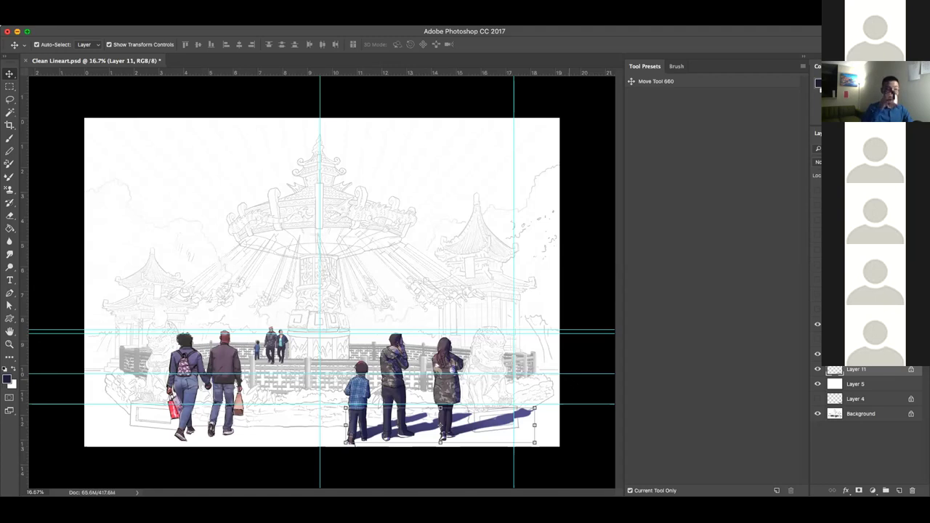
key(ctrl+h)
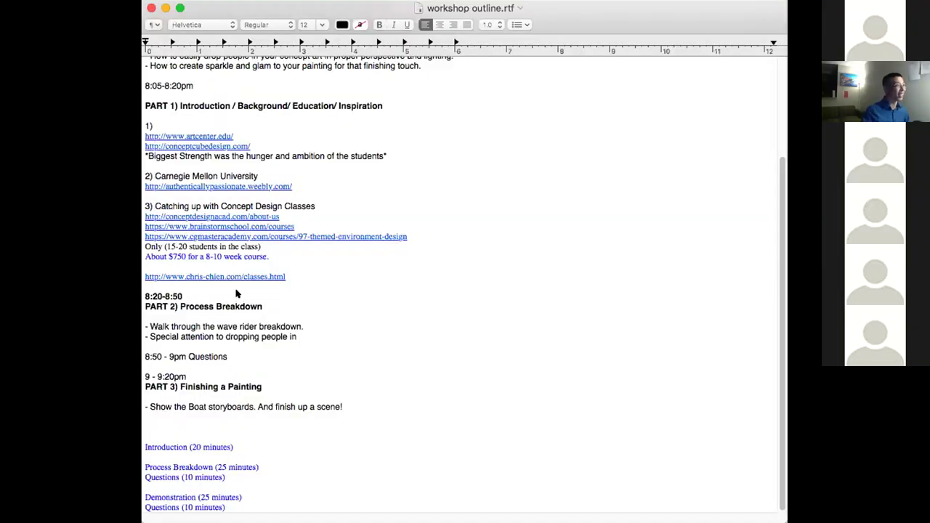
scroll(240, 283, up, 2)
click(249, 257)
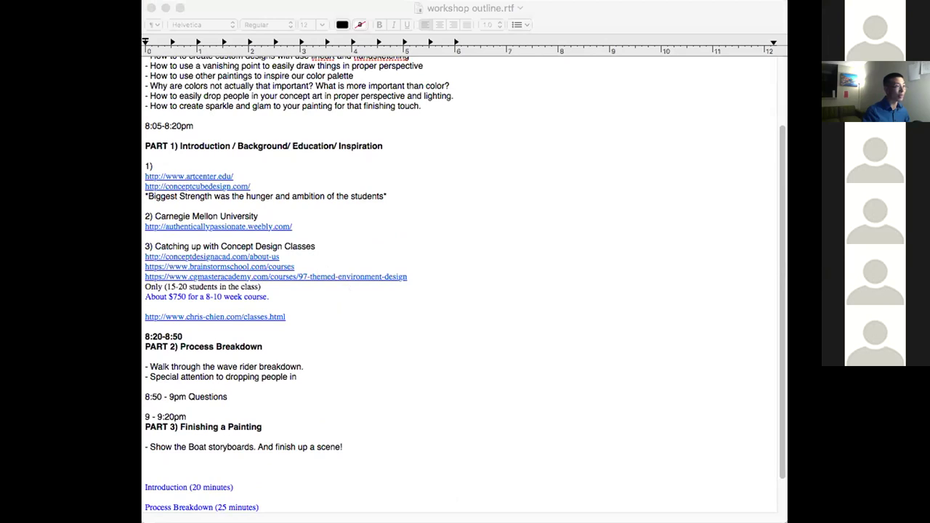
click(183, 318)
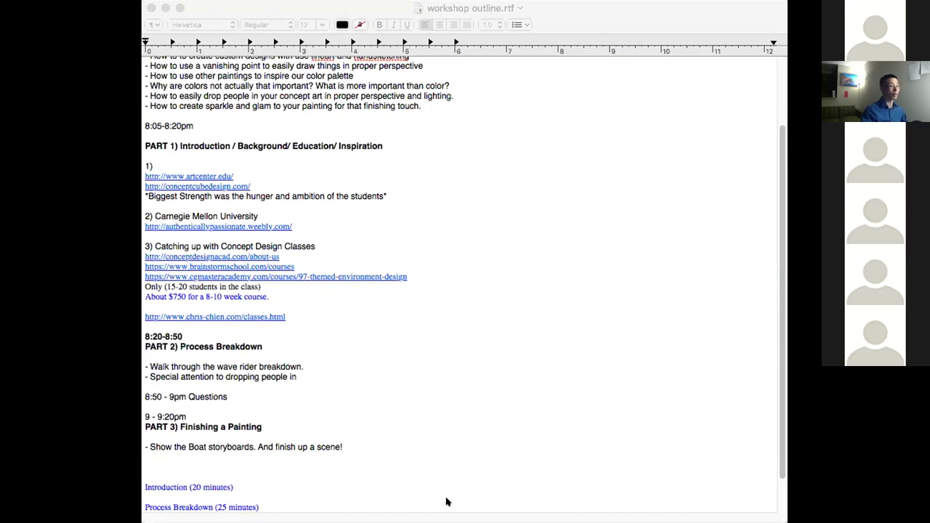
Switch to Safari and look through the classroom and class photos on Concept Design Academy's About page
key(super+Tab)
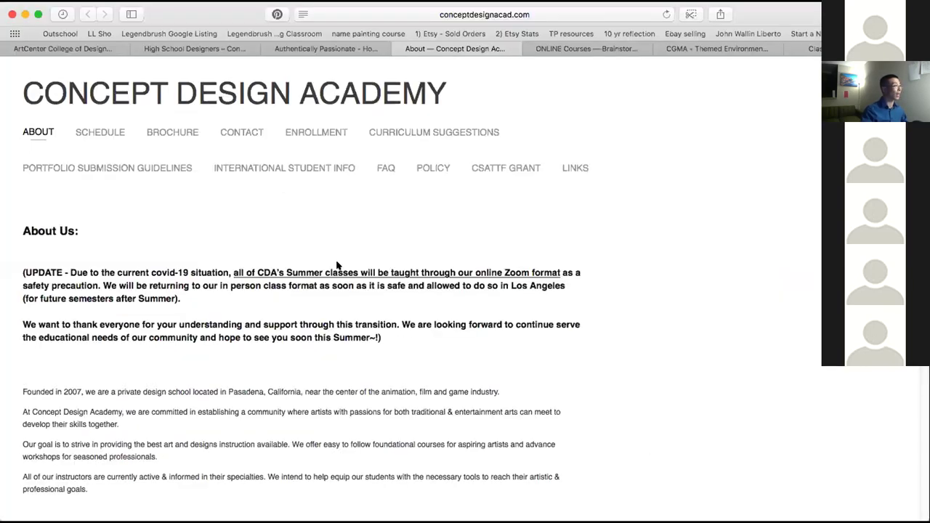
scroll(337, 260, down, 2)
scroll(336, 260, down, 15)
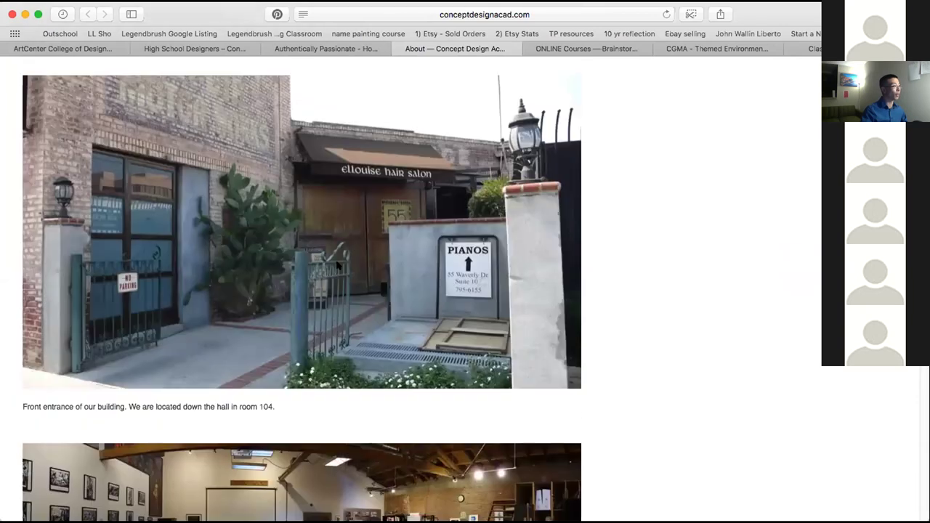
scroll(338, 266, down, 8)
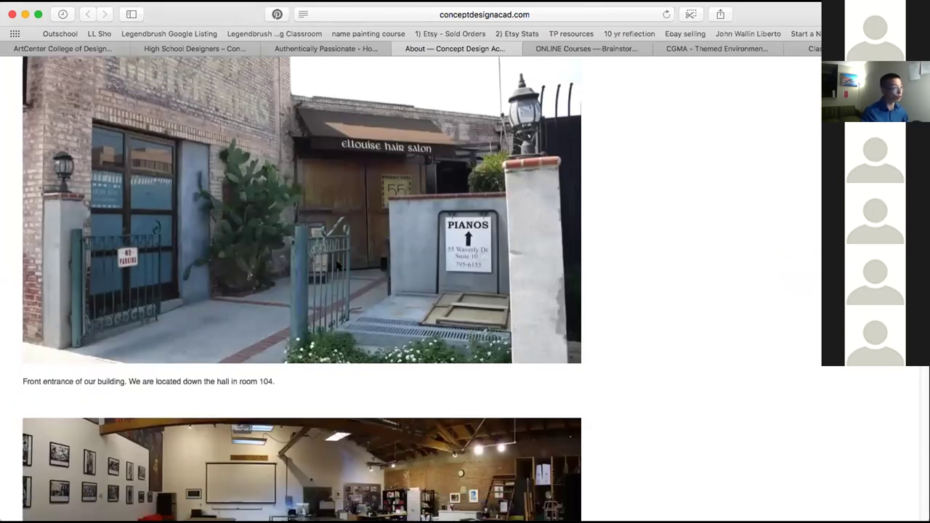
scroll(336, 266, down, 7)
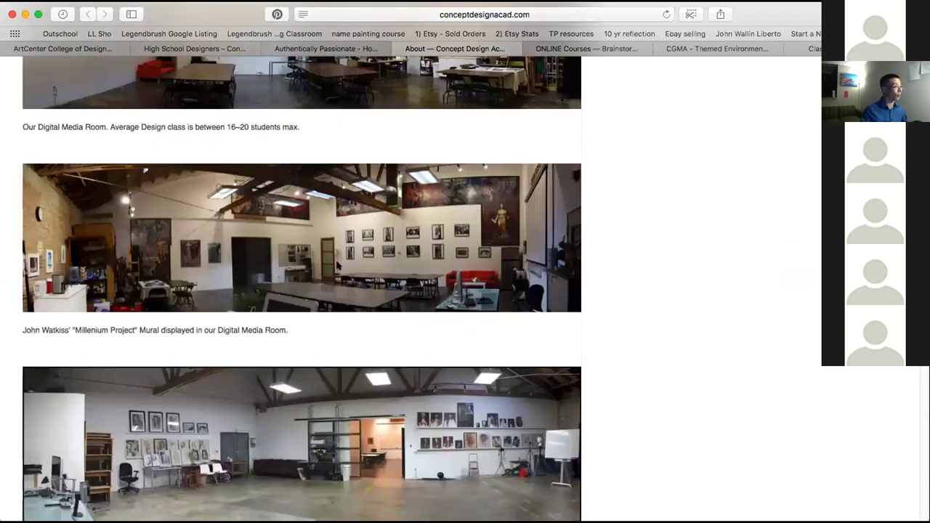
scroll(336, 266, down, 14)
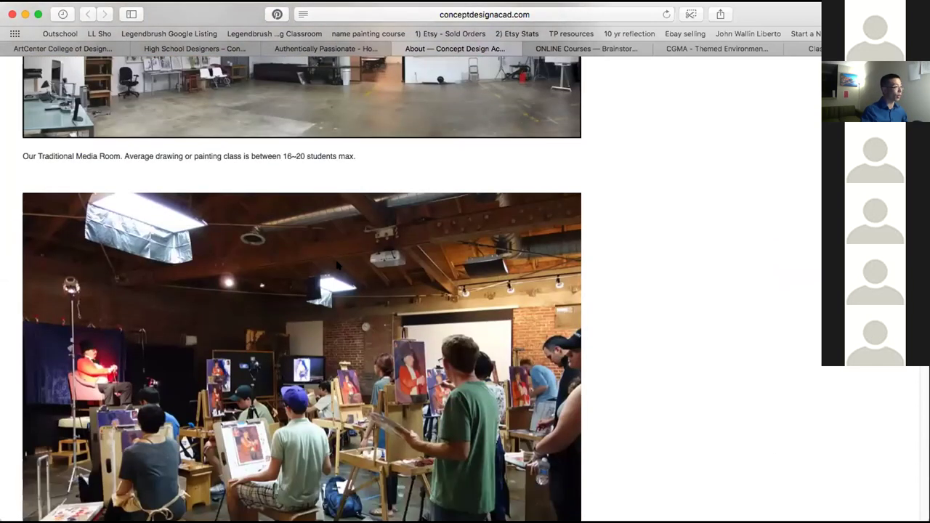
scroll(337, 266, up, 1)
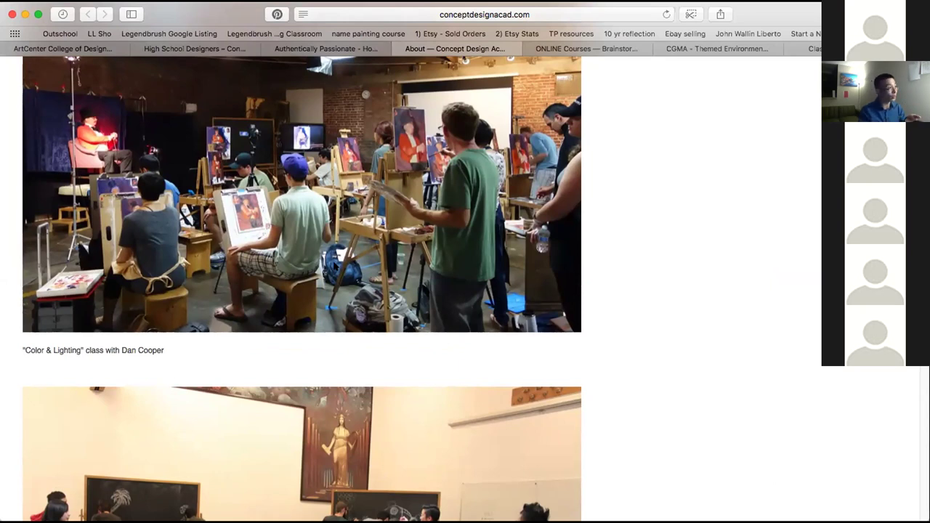
scroll(335, 266, down, 5)
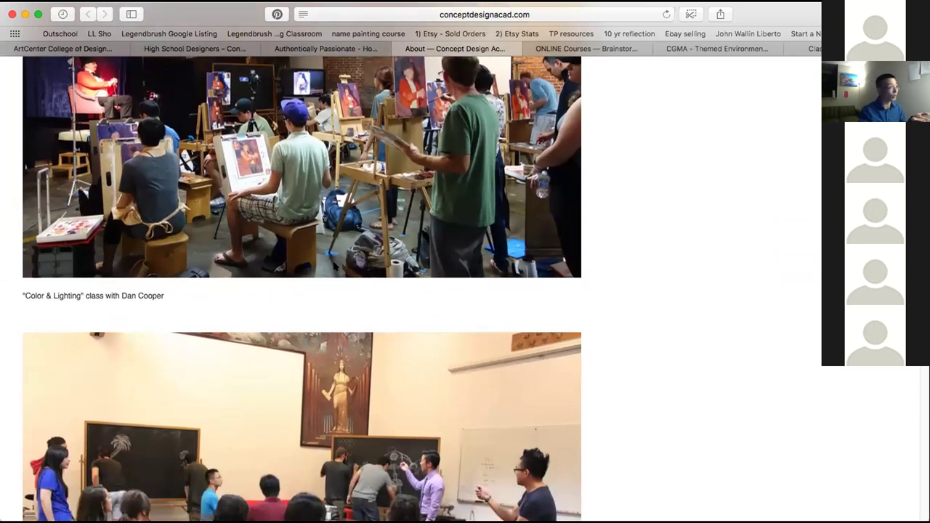
scroll(334, 267, down, 1)
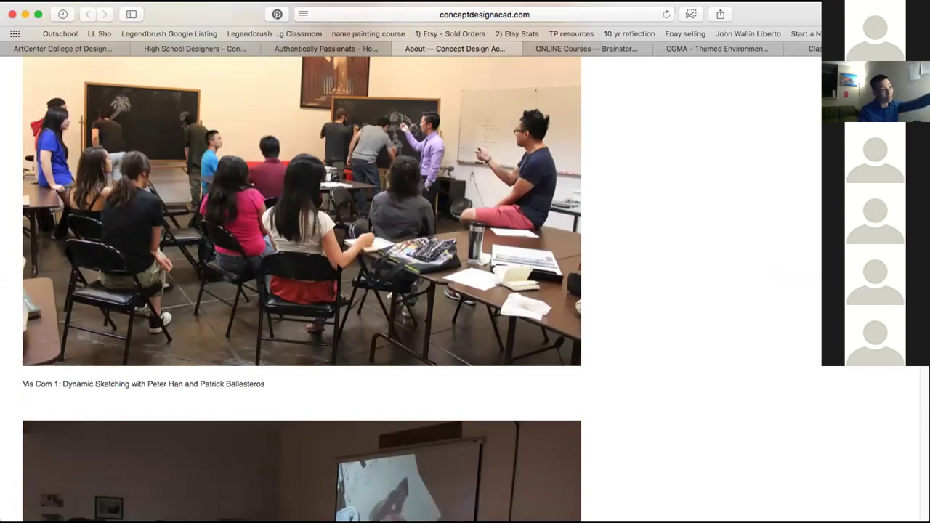
scroll(301, 291, down, 10)
scroll(338, 269, down, 6)
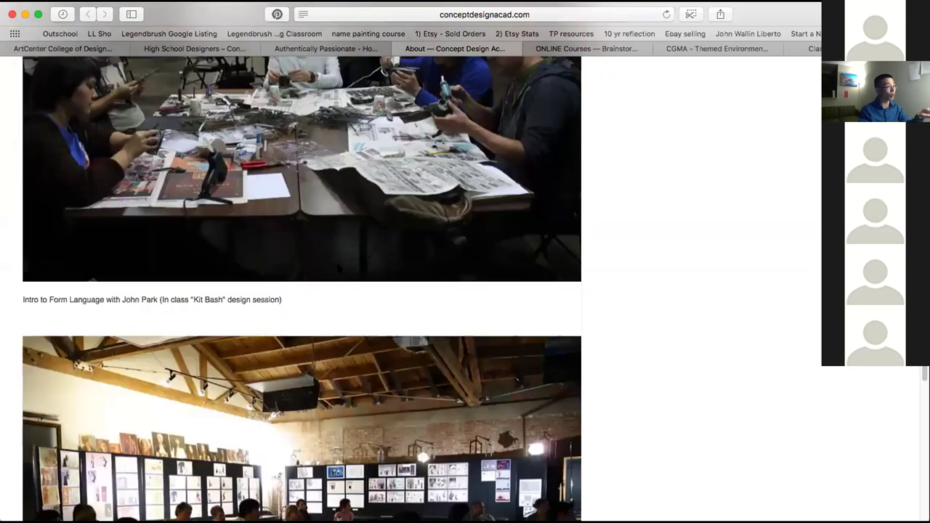
scroll(338, 269, down, 2)
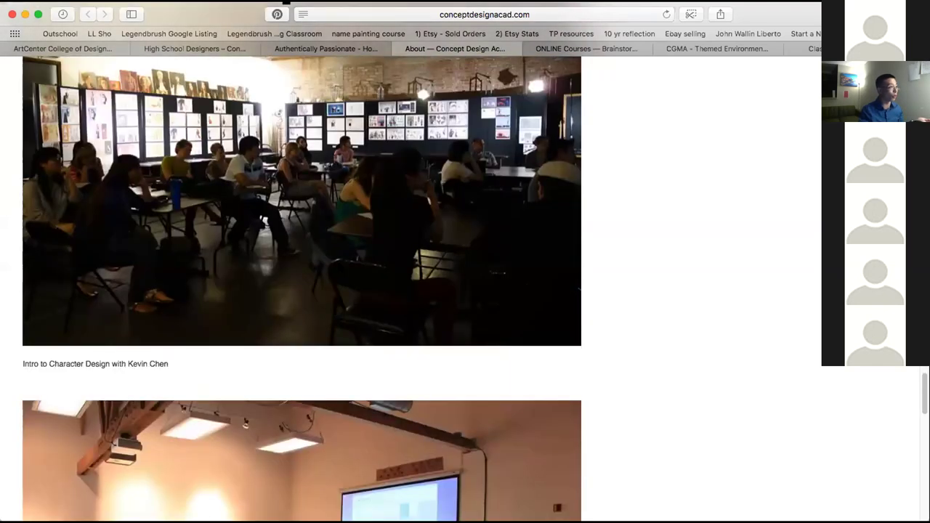
Show Brainstorm's Online Courses page and browse its list of courses
click(576, 49)
scroll(619, 168, down, 1)
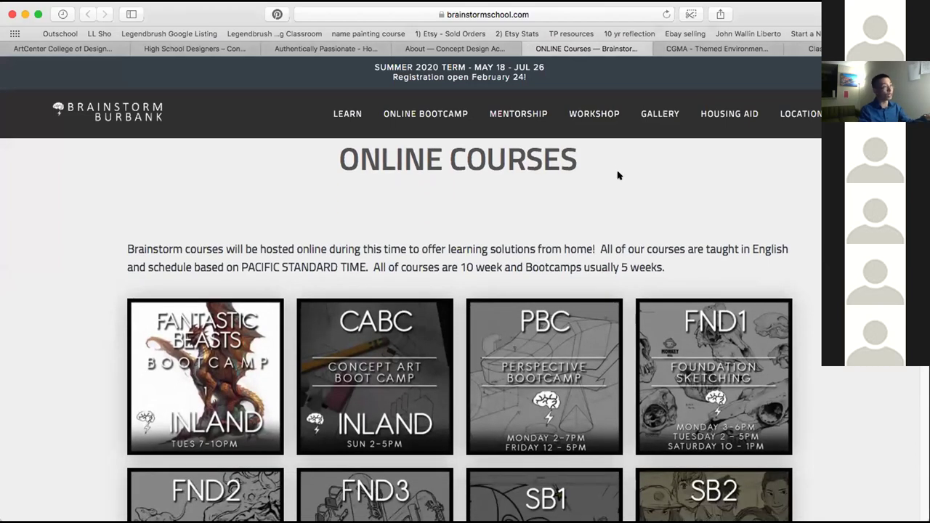
scroll(525, 170, down, 3)
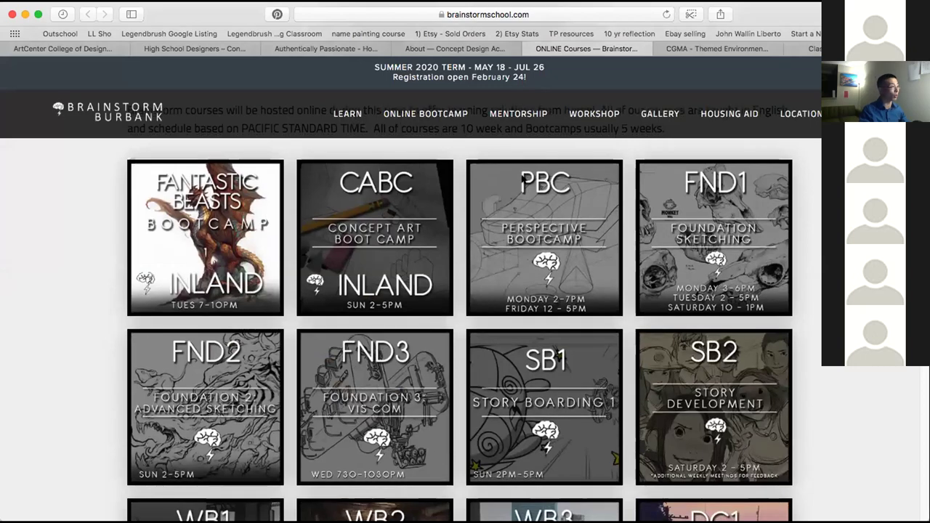
scroll(521, 178, down, 10)
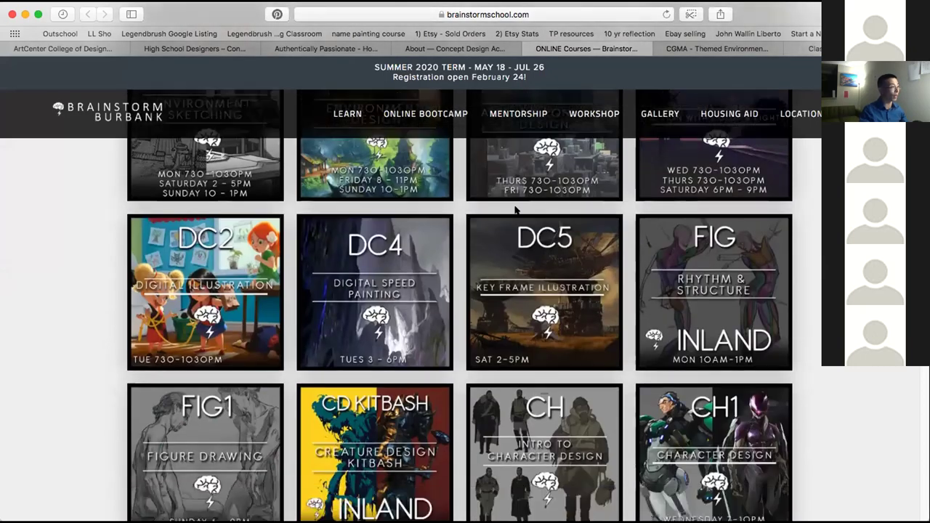
scroll(515, 211, down, 7)
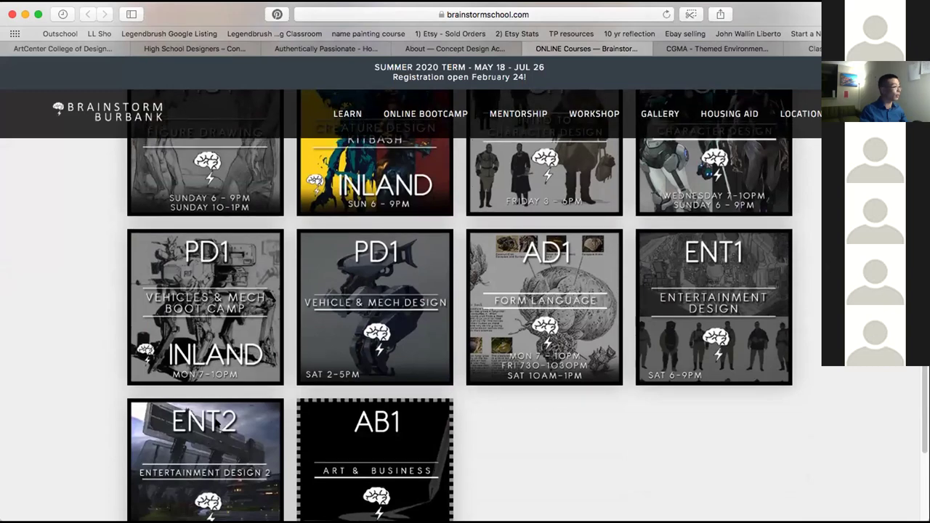
Show CGMA's Themed Environment Design page and look through its overview, weekly topics and instructor section
scroll(200, 463, up, 14)
scroll(225, 414, up, 5)
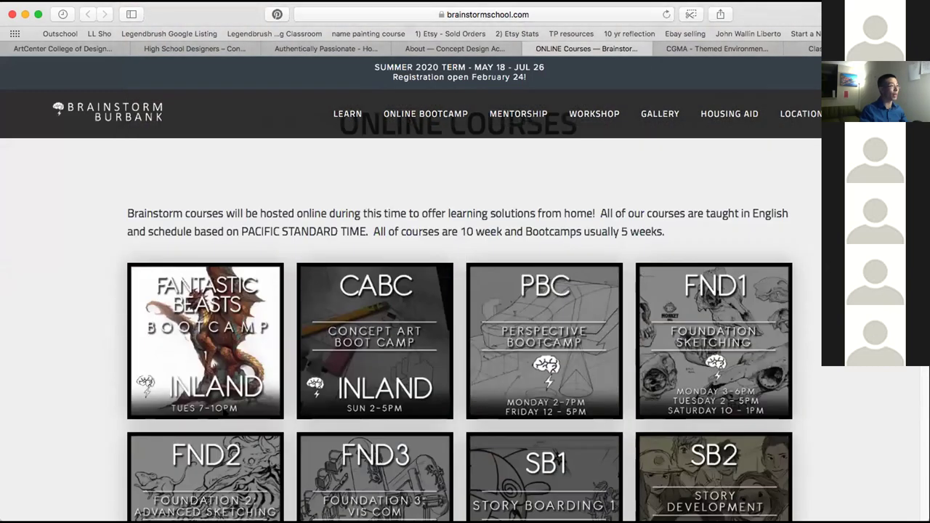
click(690, 48)
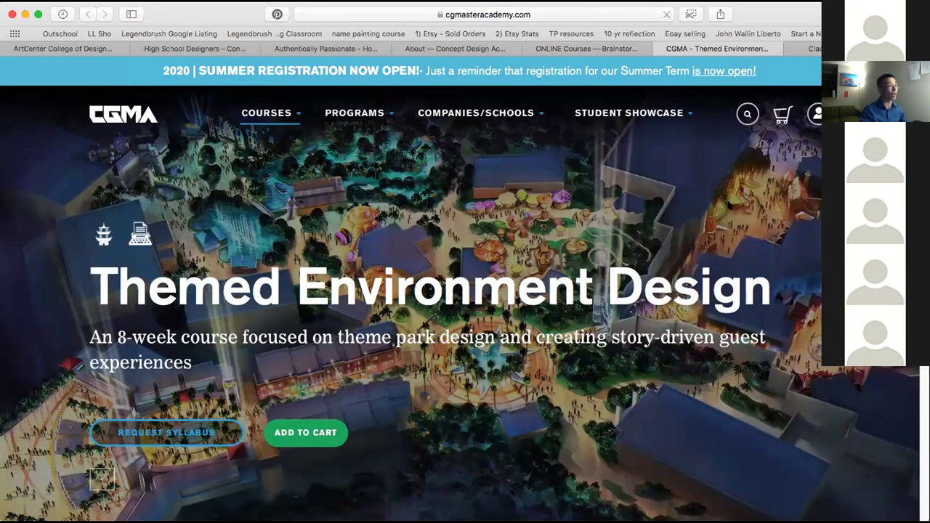
scroll(410, 290, down, 1)
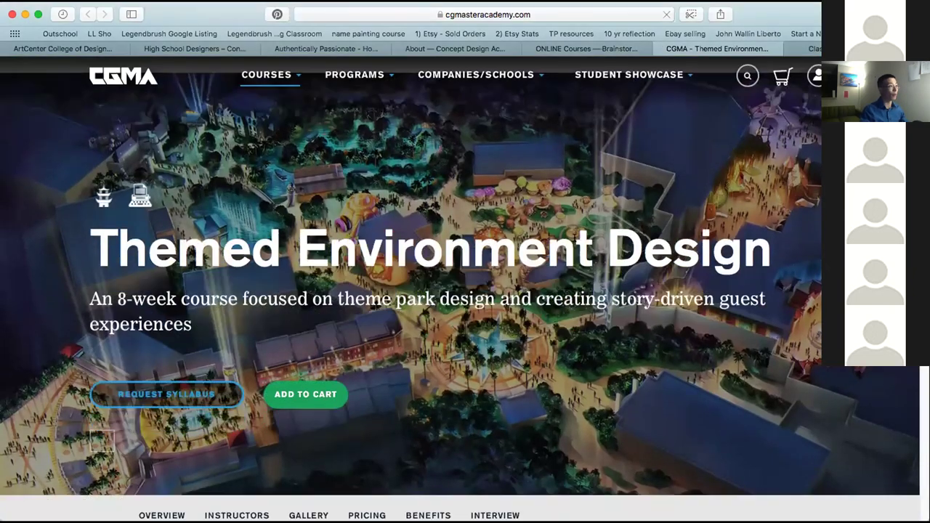
scroll(577, 240, down, 8)
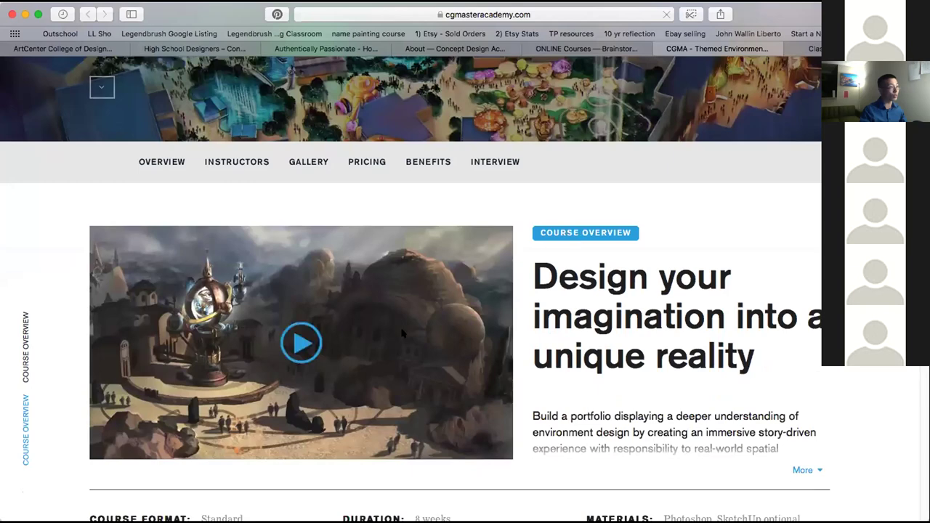
scroll(401, 332, down, 4)
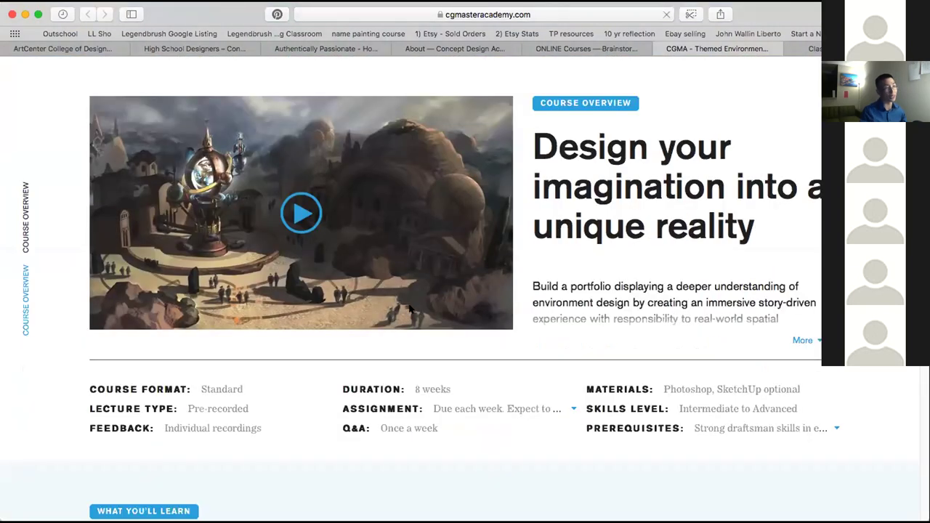
scroll(413, 301, down, 10)
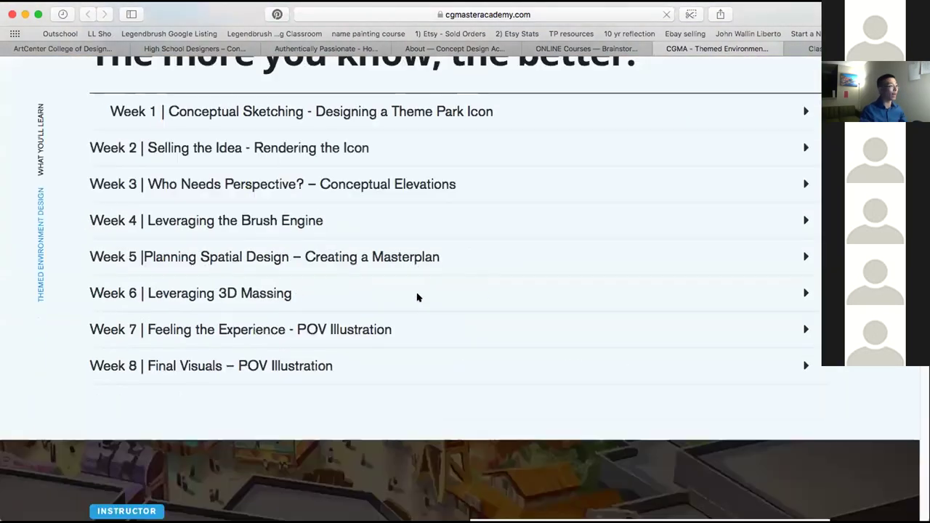
scroll(418, 294, down, 12)
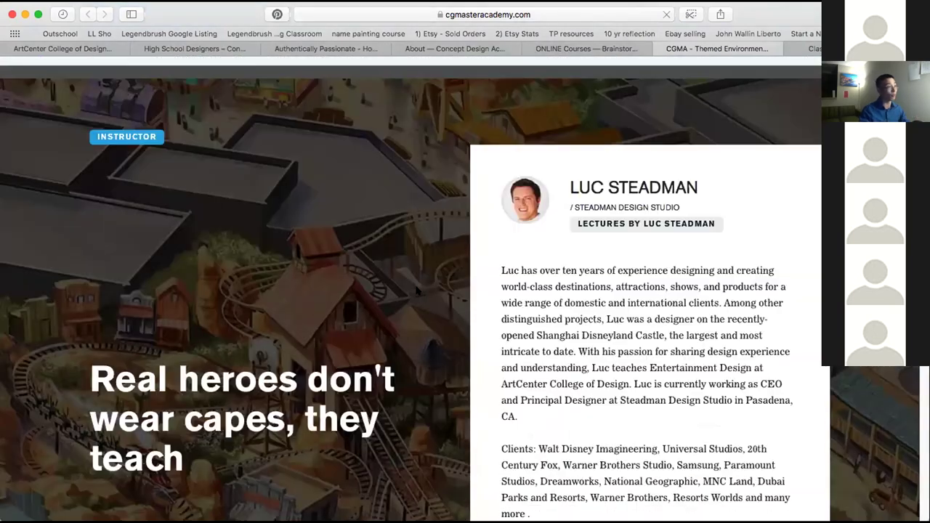
scroll(418, 291, down, 20)
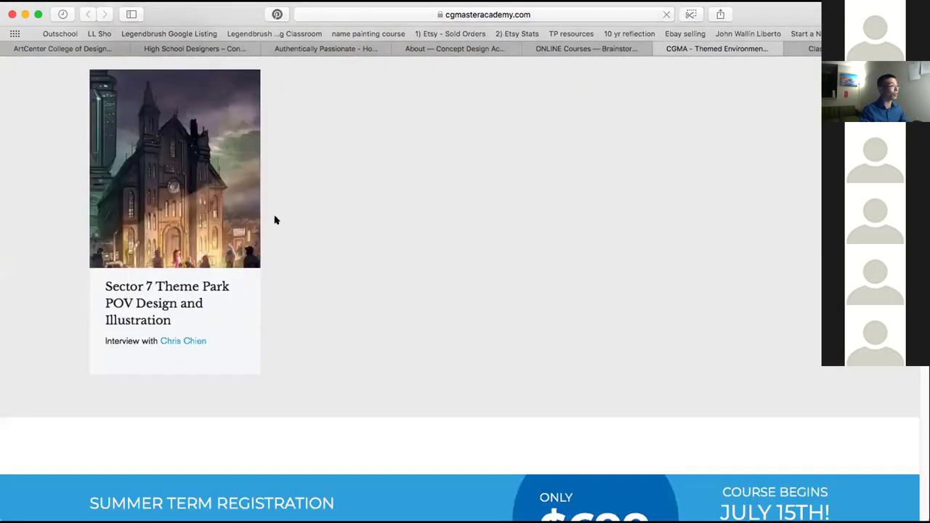
Open the interview about Sector 7 Theme Park POV Design and Illustration and look through its castle design images
click(183, 332)
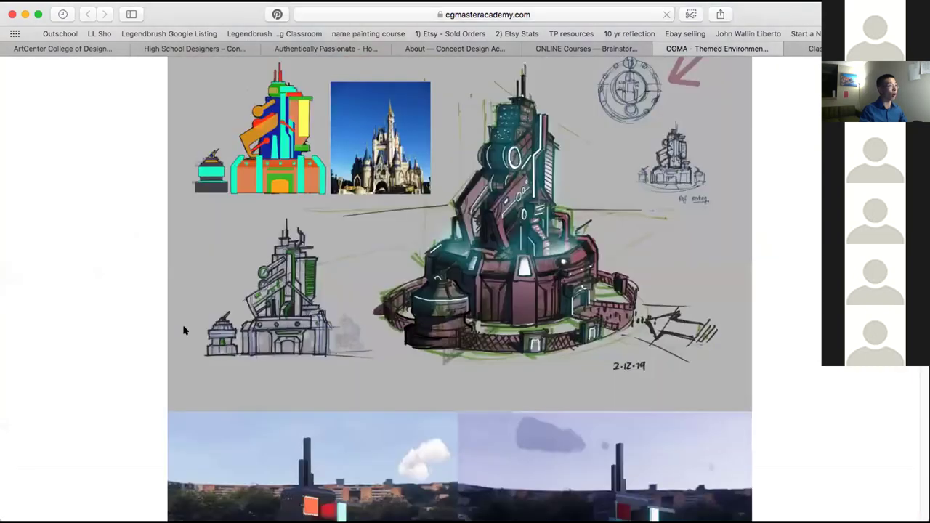
scroll(521, 261, down, 15)
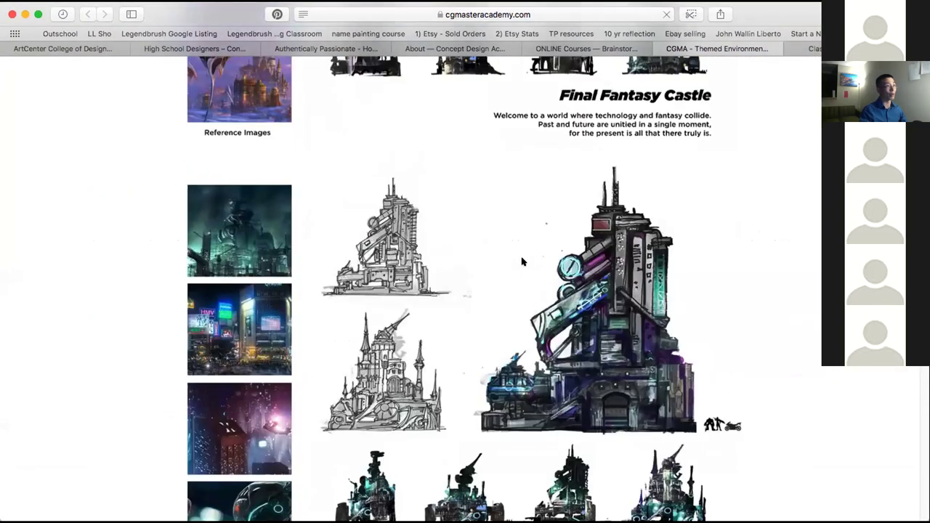
scroll(521, 262, down, 15)
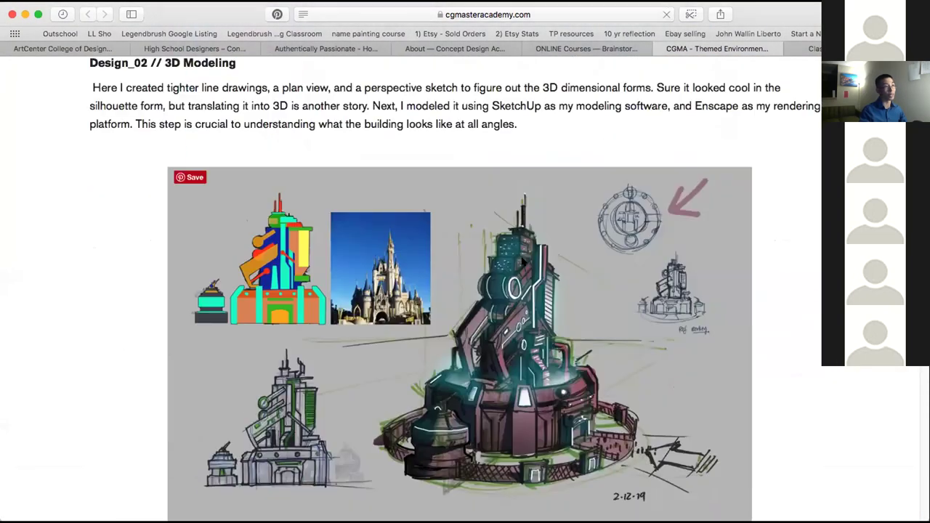
scroll(521, 262, down, 15)
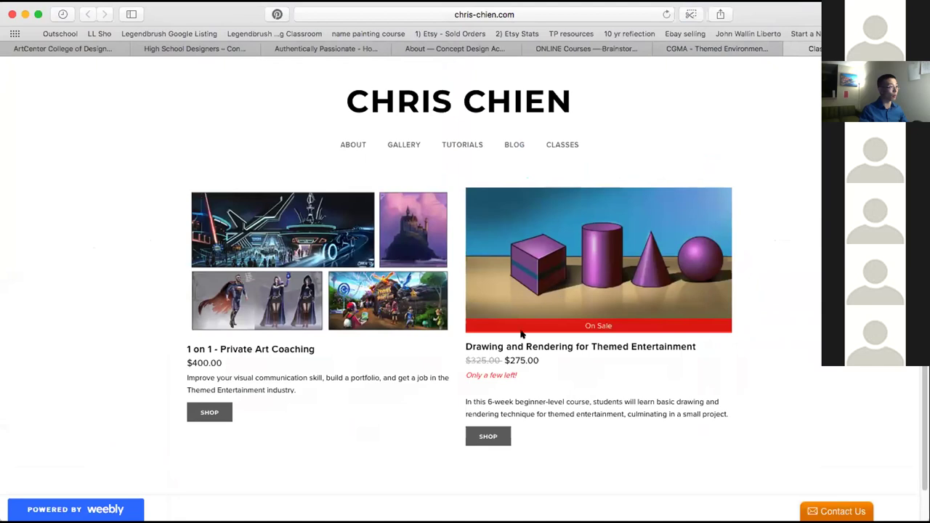
Open the Drawing and Rendering for Themed Entertainment class and view its perspective, rendered form and entrance signage sample images
click(491, 436)
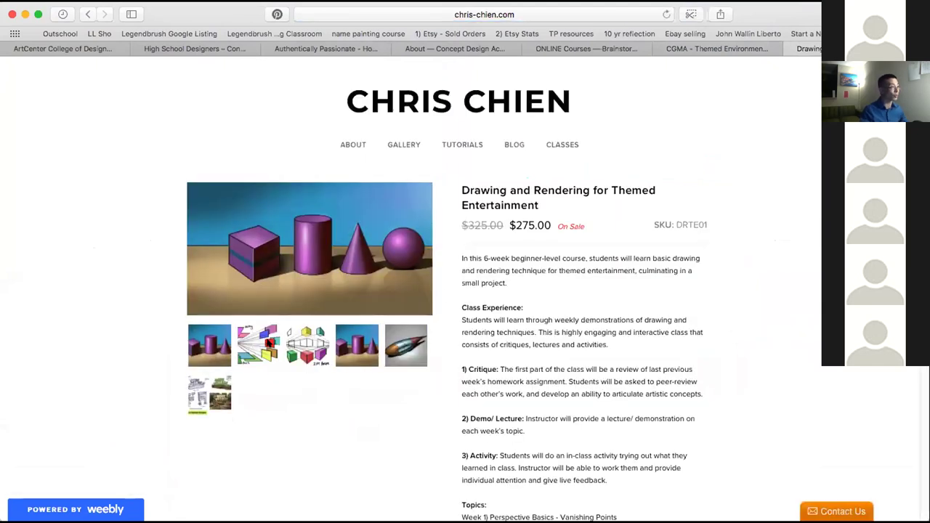
click(266, 345)
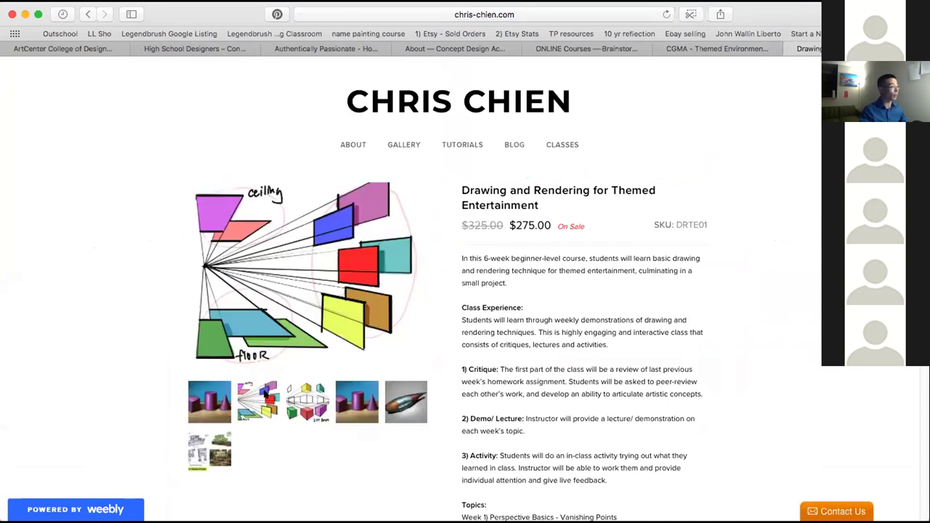
click(298, 405)
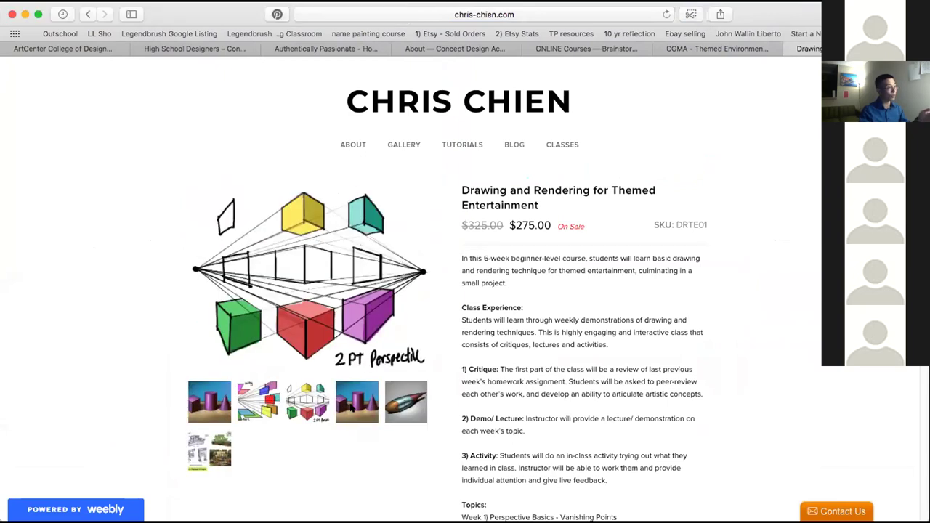
click(355, 408)
click(409, 350)
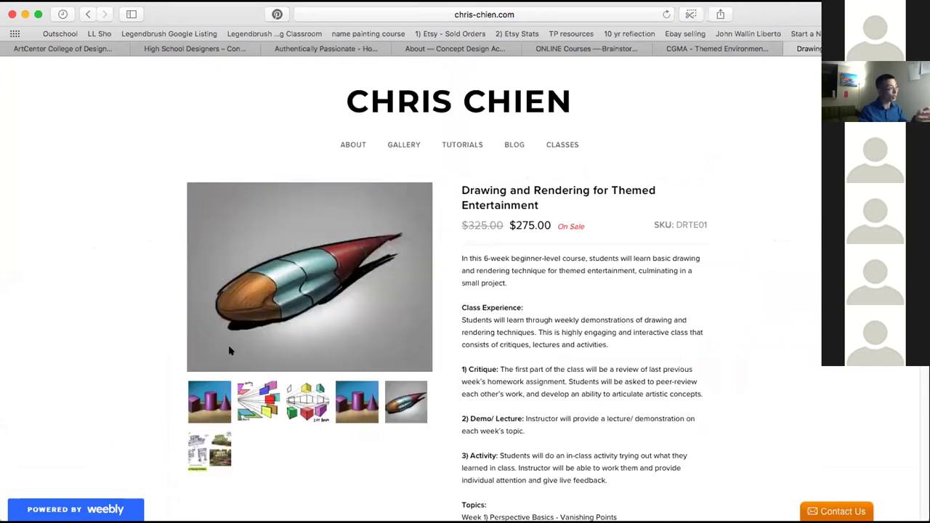
click(211, 436)
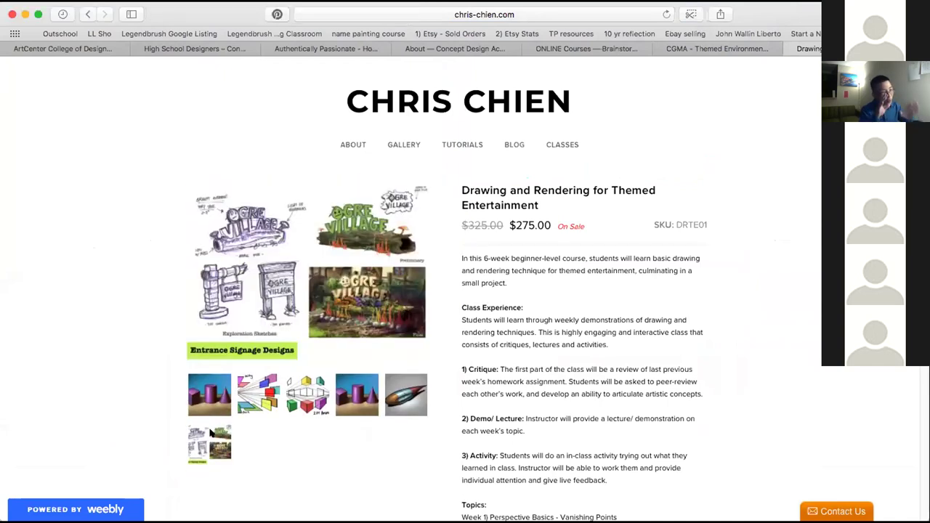
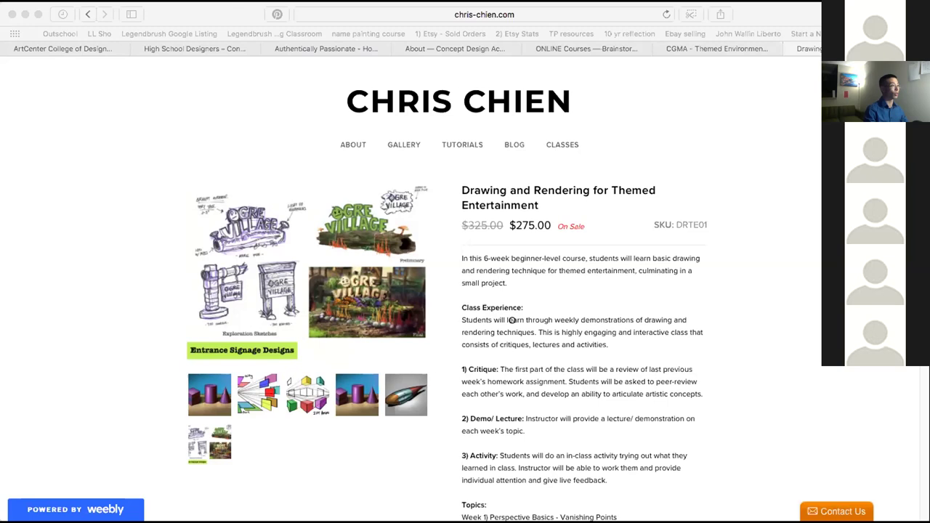
Switch to Photoshop and reduce the soft brush to size 175
click(457, 220)
key(super+Tab)
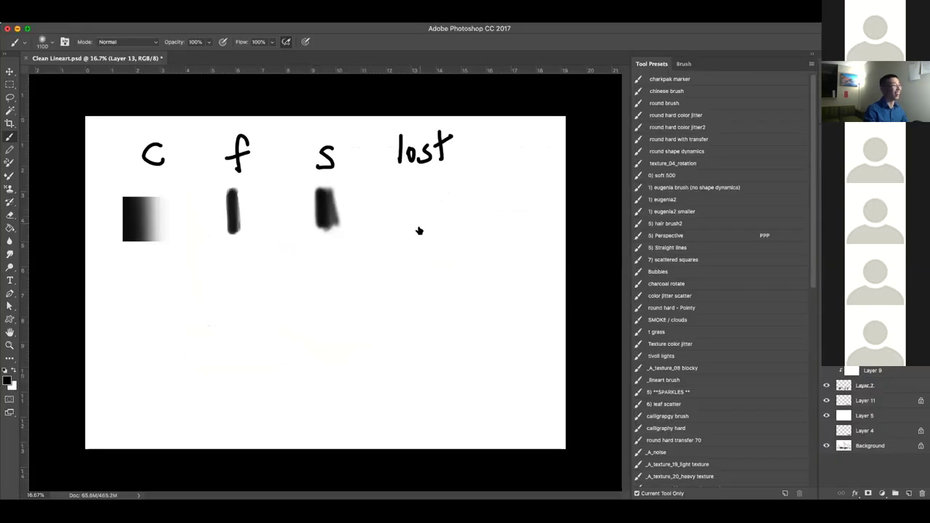
key([)
key([)
key([)
key([)
key(bracketleft)
key(bracketleft)
key(bracketleft)
key(bracketleft)
key(bracketleft)
key(bracketleft)
key(bracketleft)
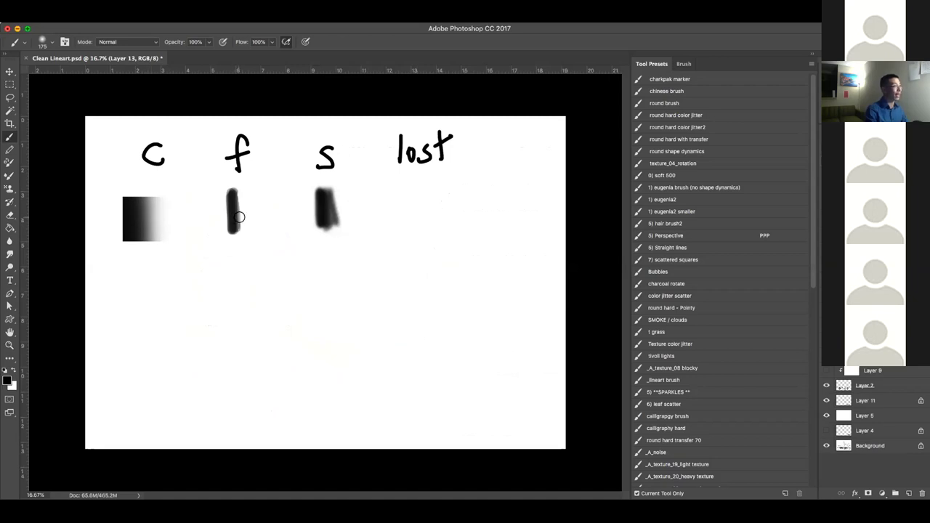
Paint a hard-edged black bar under f with the round brush, ending at 44% opacity, and a blurred bar under s with 0) soft 500
click(664, 104)
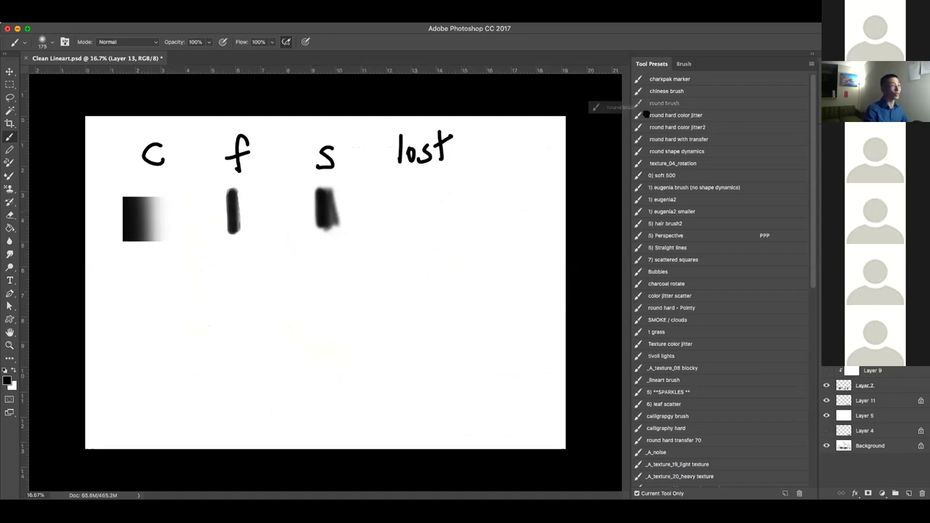
drag(258, 188, 258, 227)
mouse_move(264, 188)
mouse_down()
mouse_move(266, 222)
mouse_move(254, 223)
mouse_up()
key(4)
key(4)
drag(254, 188, 254, 225)
mouse_move(255, 226)
mouse_down()
mouse_move(253, 188)
mouse_move(254, 211)
mouse_up()
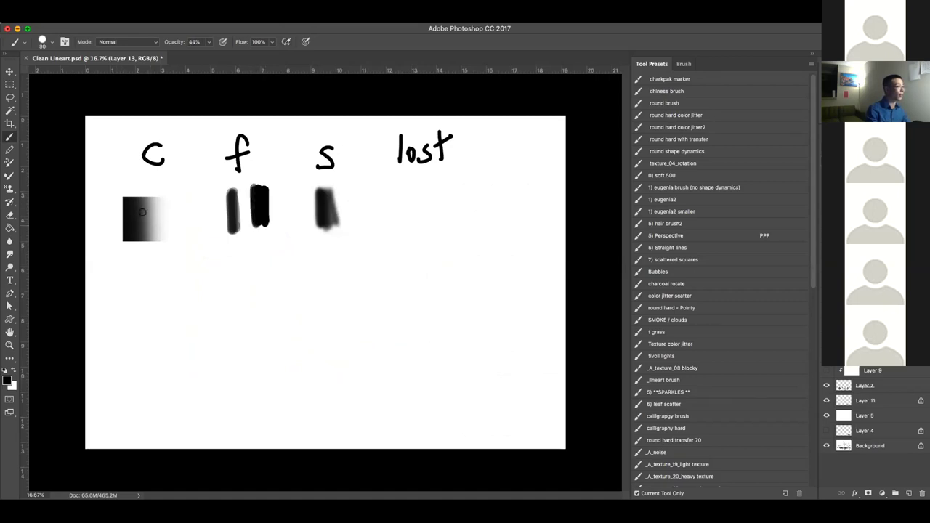
click(690, 176)
mouse_move(348, 187)
mouse_down()
mouse_move(354, 213)
mouse_move(355, 181)
mouse_move(359, 222)
mouse_up()
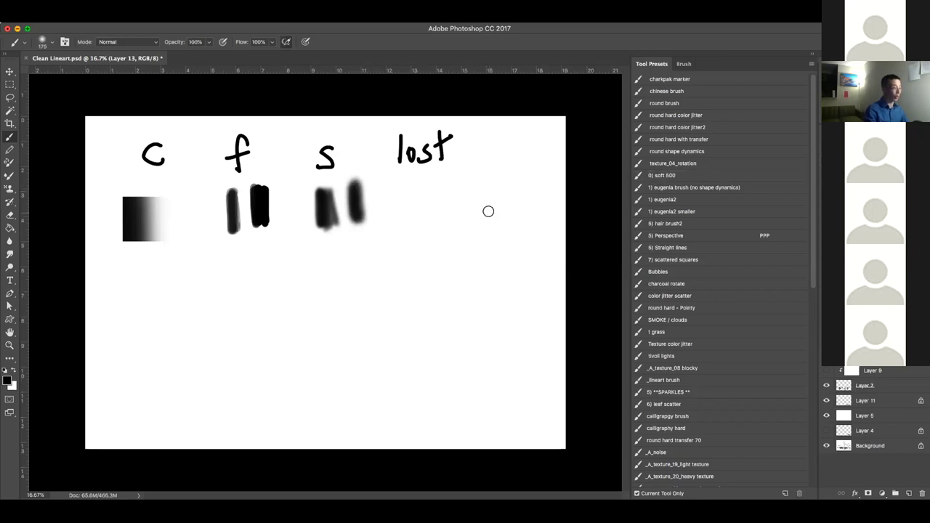
Paint a black fade inside a rectangular selection under the word lost with the soft brush at 500, and reduce the brush to size 60
key(m)
drag(407, 176, 508, 228)
key(b)
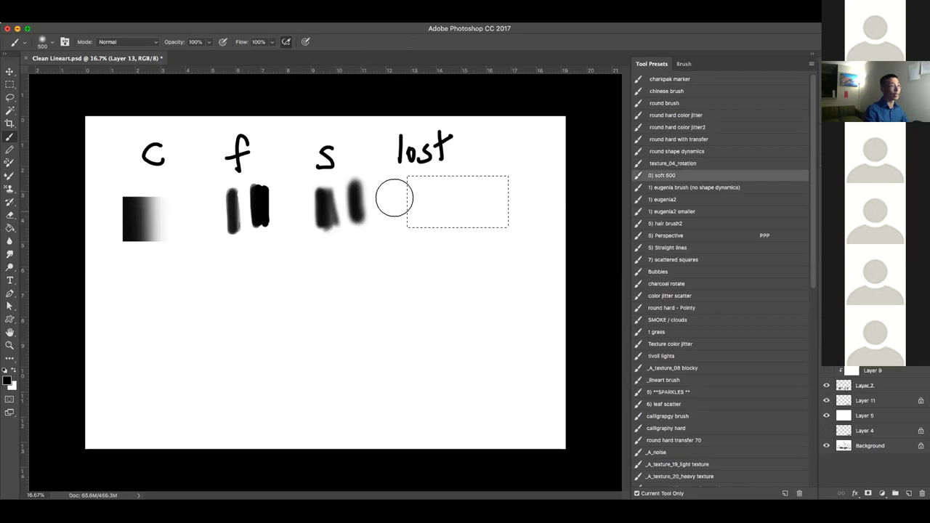
mouse_move(418, 165)
mouse_down()
mouse_move(418, 247)
mouse_move(394, 213)
mouse_up()
key(bracketleft)
key(bracketleft)
key(bracketleft)
key(bracketleft)
key(bracketleft)
key(bracketleft)
key(bracketleft)
key(bracketleft)
key(bracketleft)
key(bracketleft)
key(bracketleft)
key(bracketleft)
key(bracketleft)
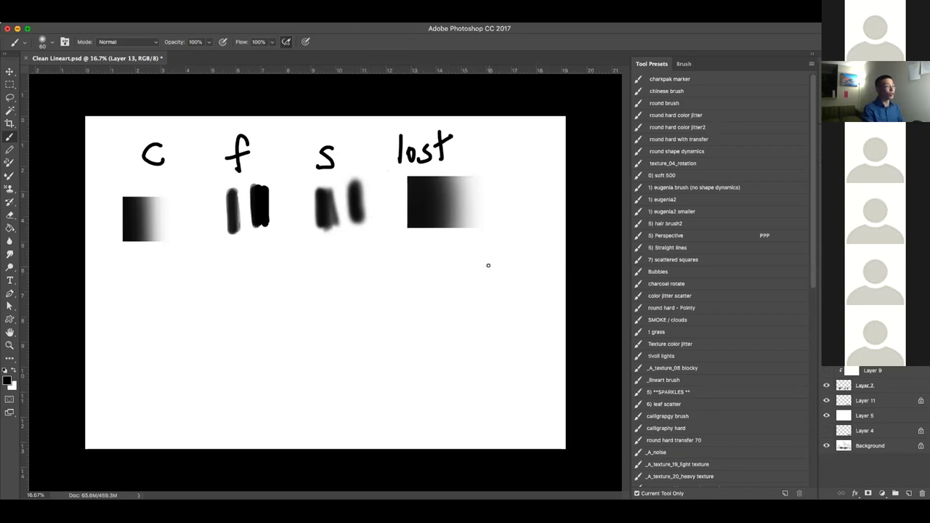
Enlarge the soft brush for a stroke in the blank area below the edge samples, and add another stroke with the round brush
key(bracketright)
key(bracketright)
key(bracketright)
key(bracketright)
key(bracketright)
key(bracketright)
key(bracketright)
key(bracketright)
key(bracketright)
key(bracketright)
key(bracketright)
key(bracketright)
key(bracketright)
key(bracketright)
key(bracketright)
key(bracketright)
key(bracketright)
mouse_move(423, 313)
mouse_down()
mouse_move(416, 292)
mouse_move(423, 277)
mouse_move(444, 293)
mouse_up()
click(664, 102)
drag(344, 260, 360, 329)
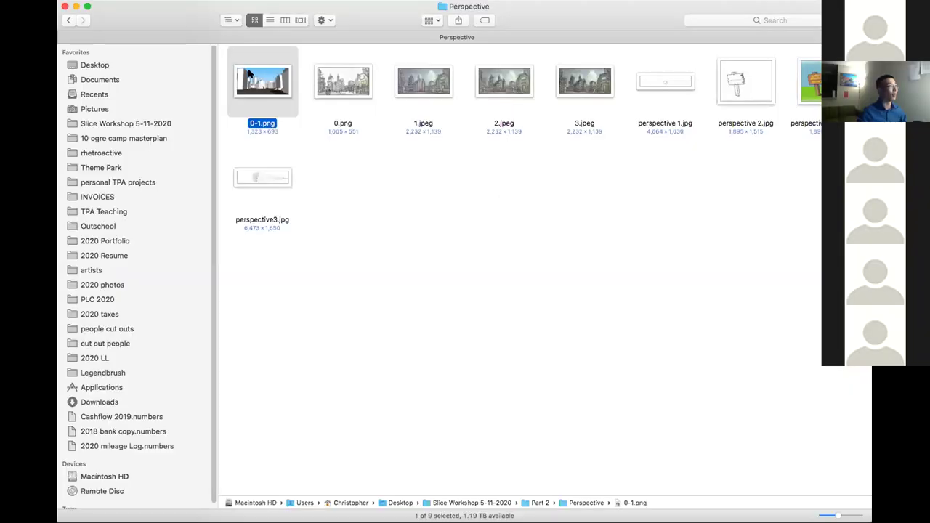
Preview the Perspective folder's street scene stages from 3.jpeg back through the line drawings and 0.png sketch to the 0-1.png block model
click(581, 87)
key(space)
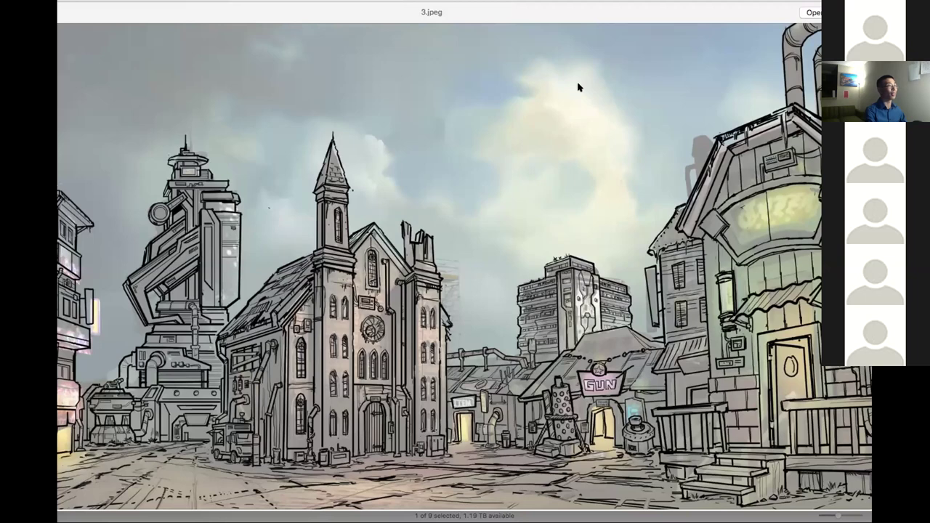
key(Left)
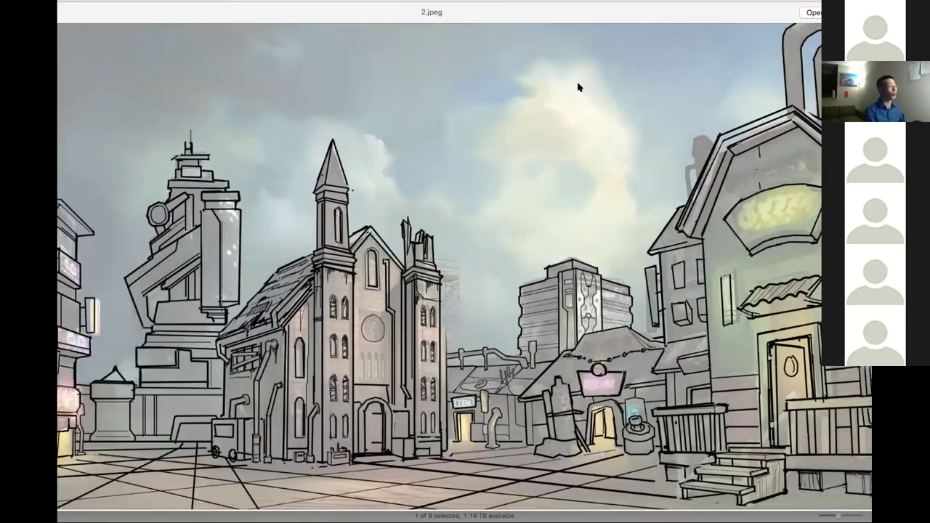
key(Left)
key(Left)
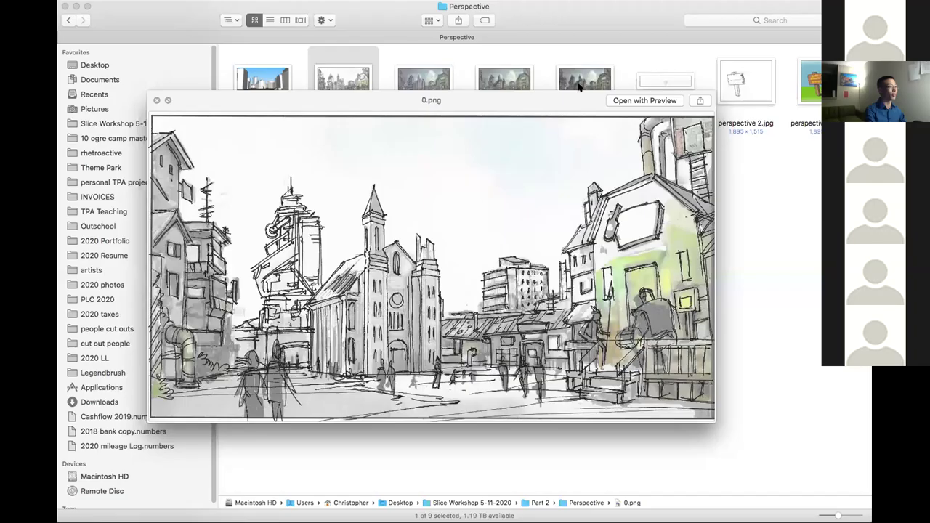
key(Left)
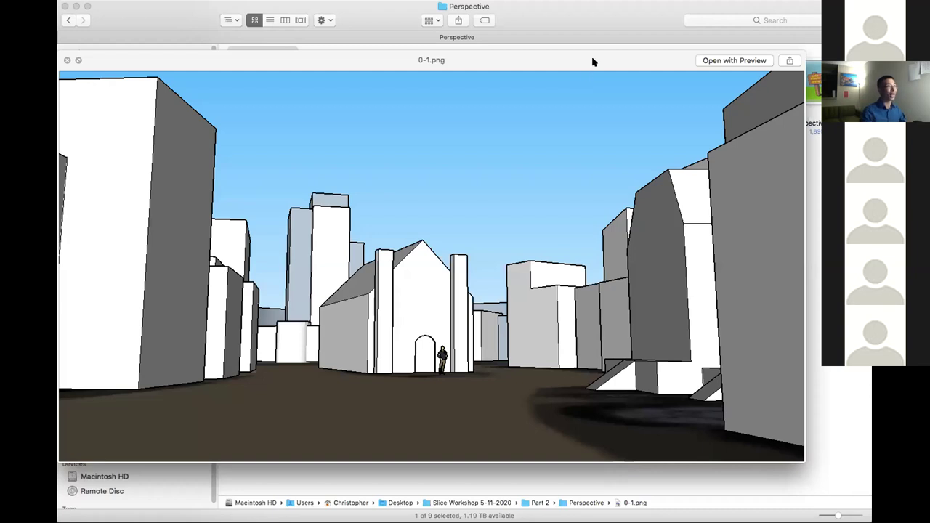
drag(593, 62, 618, 150)
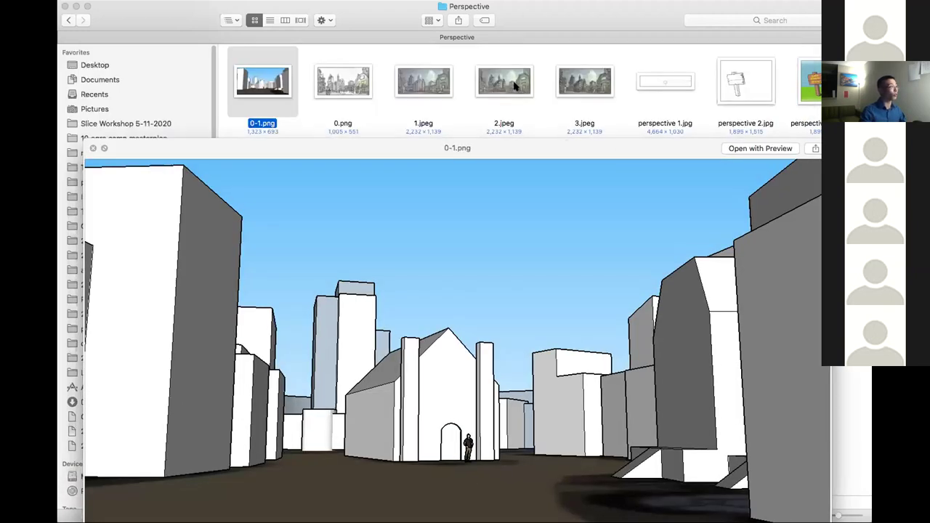
key(space)
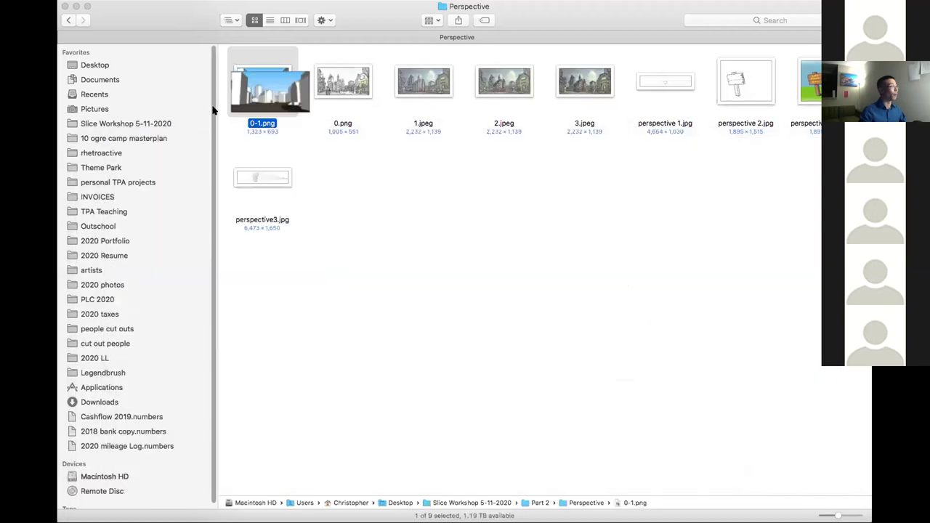
Open the 06 king arthur project folder inside personal TPA projects
click(124, 182)
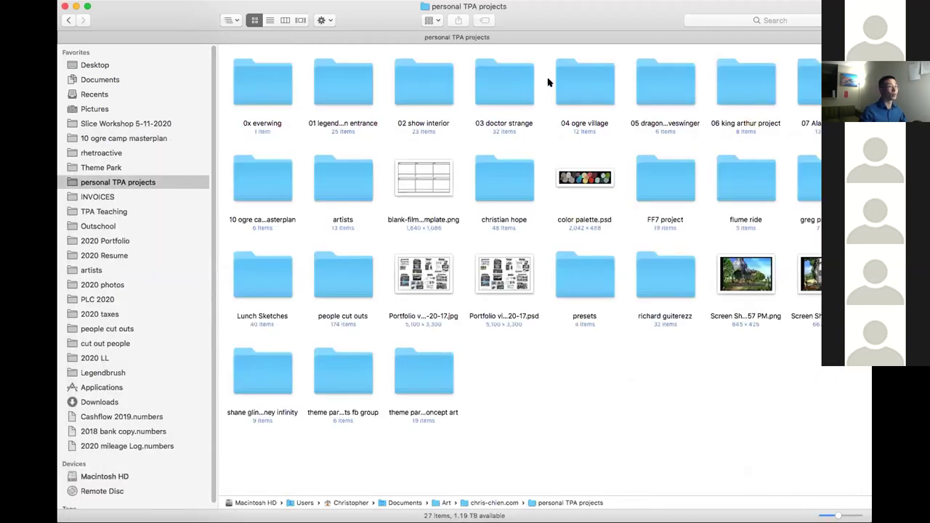
click(577, 80)
key(Right)
key(Right)
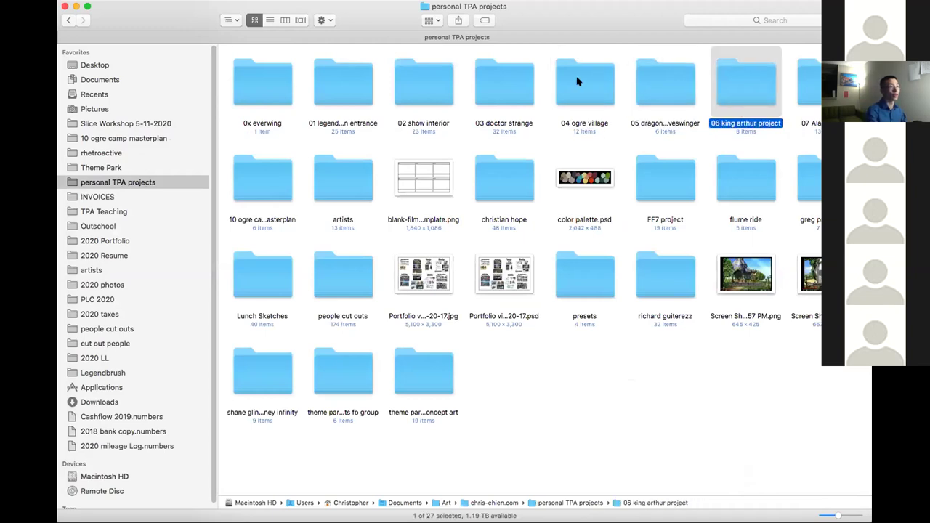
key(super+Down)
Look into the 3d renders folder and return to the king arthur project folder
key(Right)
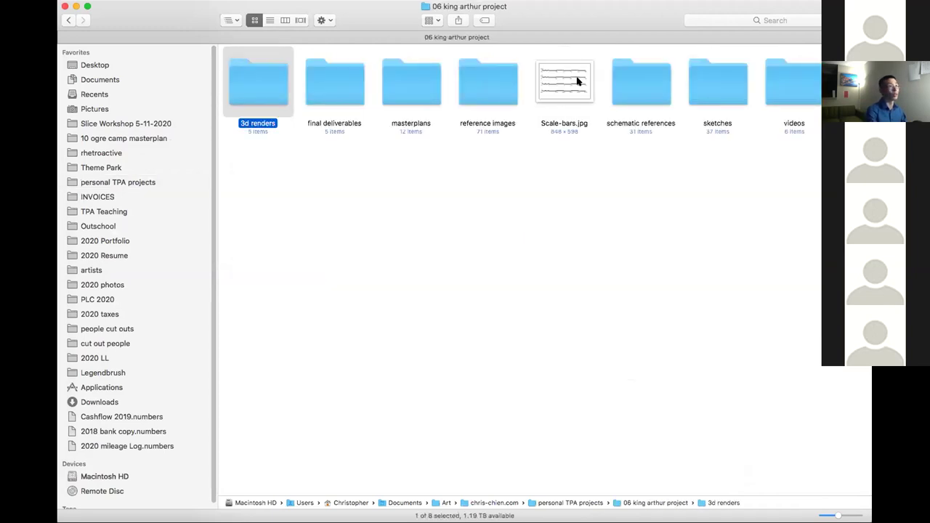
key(super+Down)
key(Right)
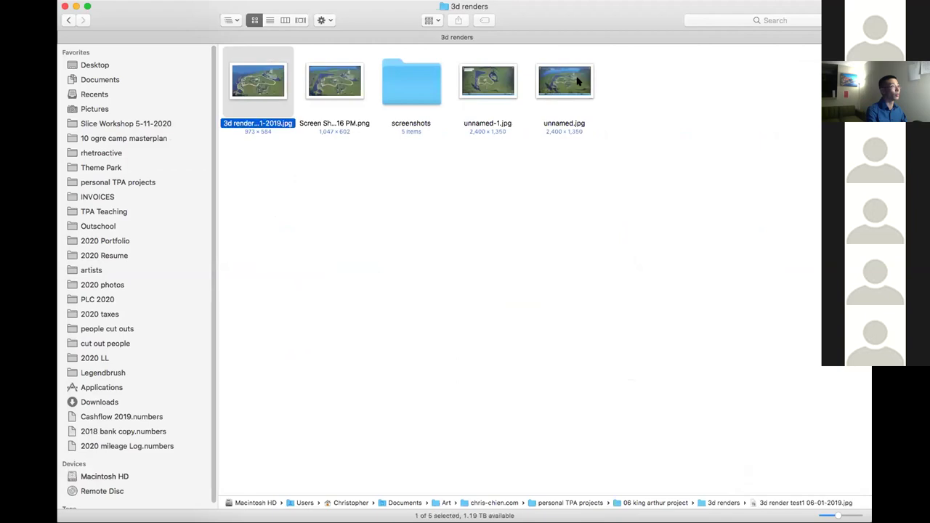
key(super+Up)
Open the sketches folder of the king arthur project
key(Right)
key(Right)
key(Right)
key(Right)
key(Right)
key(Right)
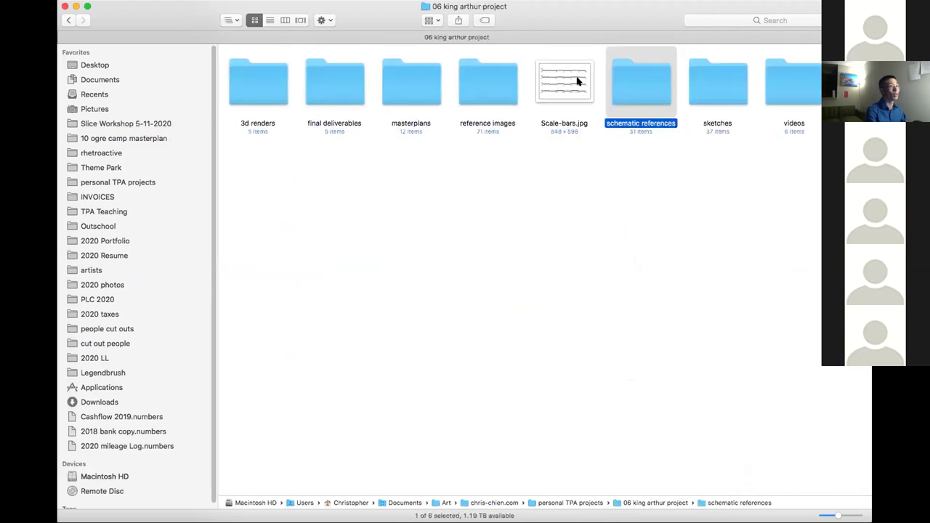
key(super+Down)
Preview the aerial view composition studies in aerial views thumbnails.jpg
key(Right)
key(Right)
key(Right)
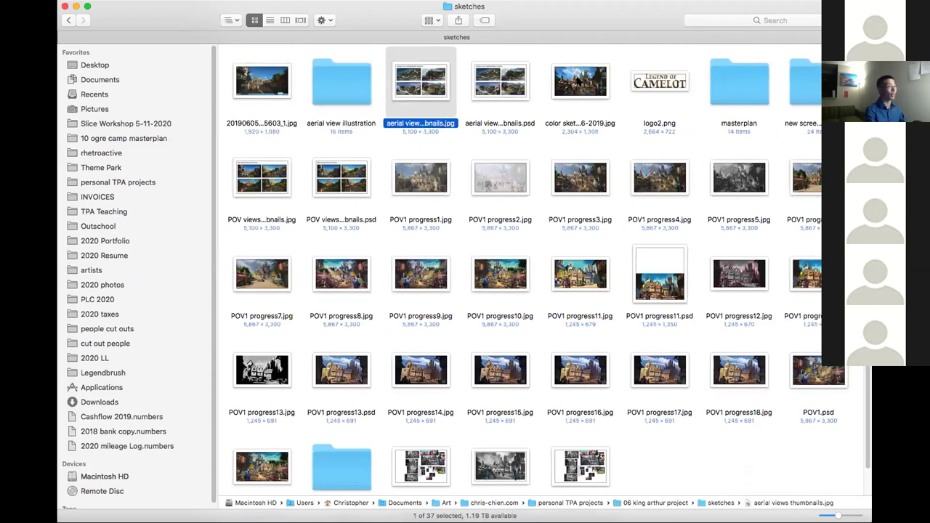
key(space)
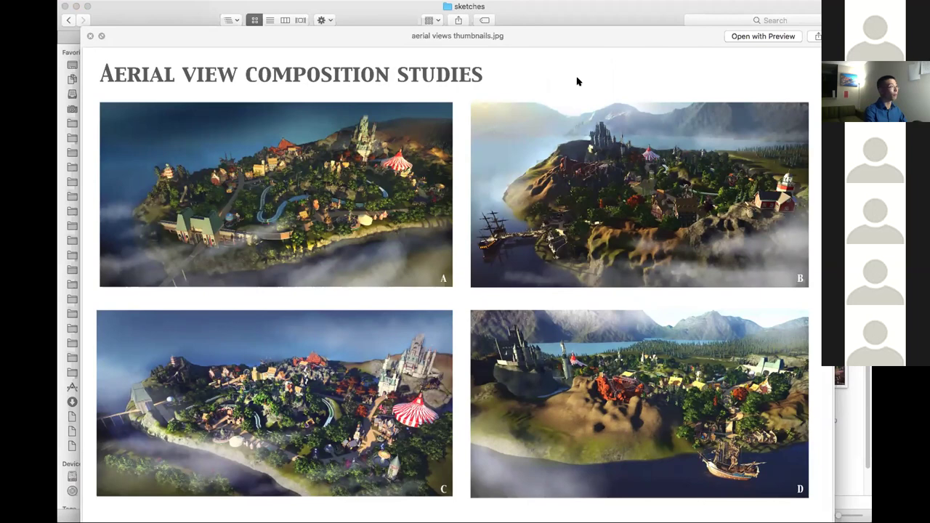
key(space)
Preview the village street painting stages from POV1 progress2.jpg through POV1 progress4.jpg
key(Down)
key(Right)
key(Right)
key(Left)
key(space)
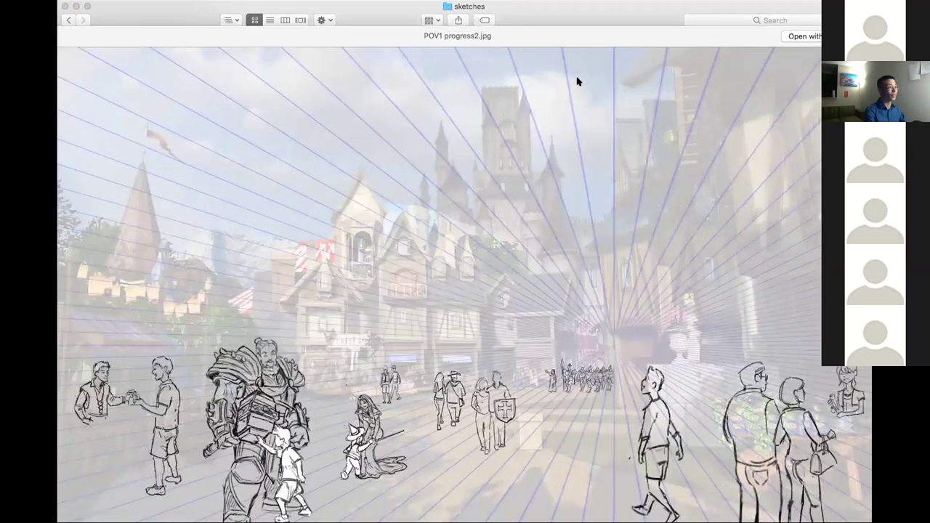
key(Right)
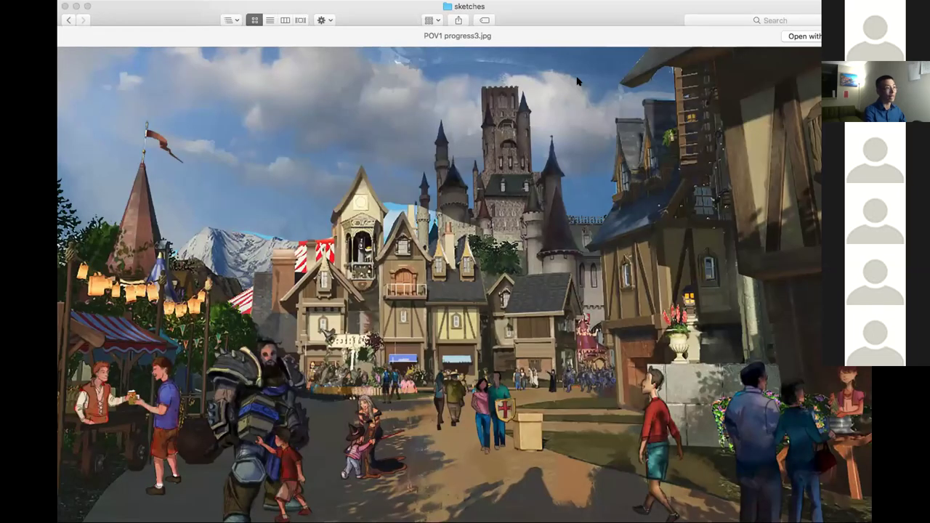
key(Right)
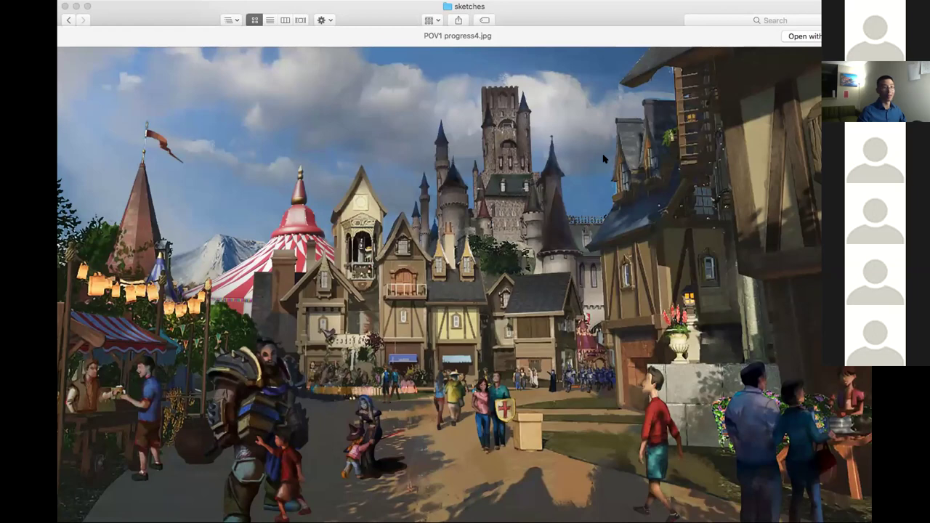
key(space)
Preview POV1 progress11.jpg briefly, and show the painted village scene in POV1 progress10.jpg
click(585, 280)
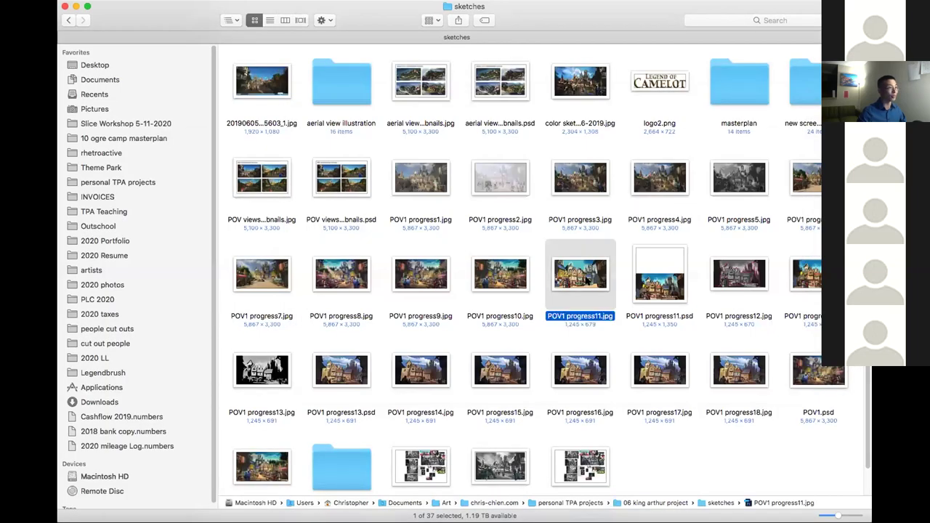
key(space)
key(space)
key(Left)
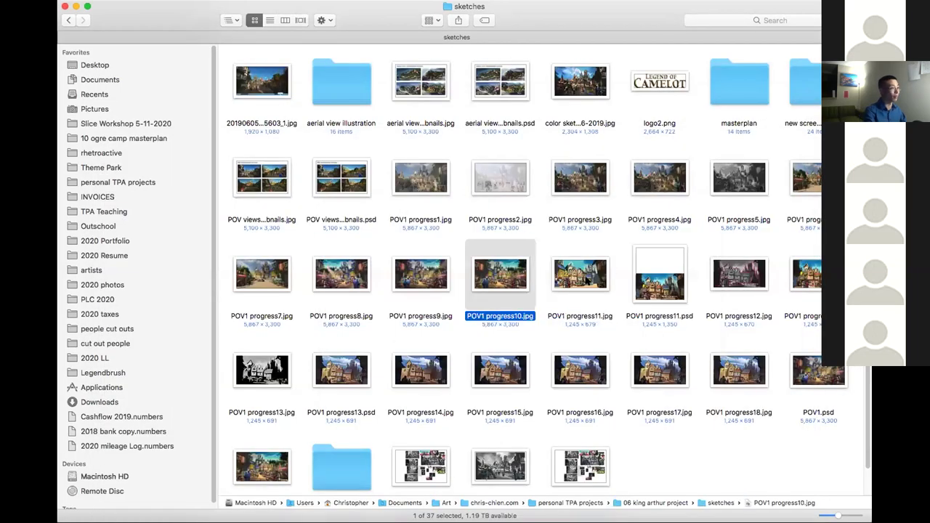
key(space)
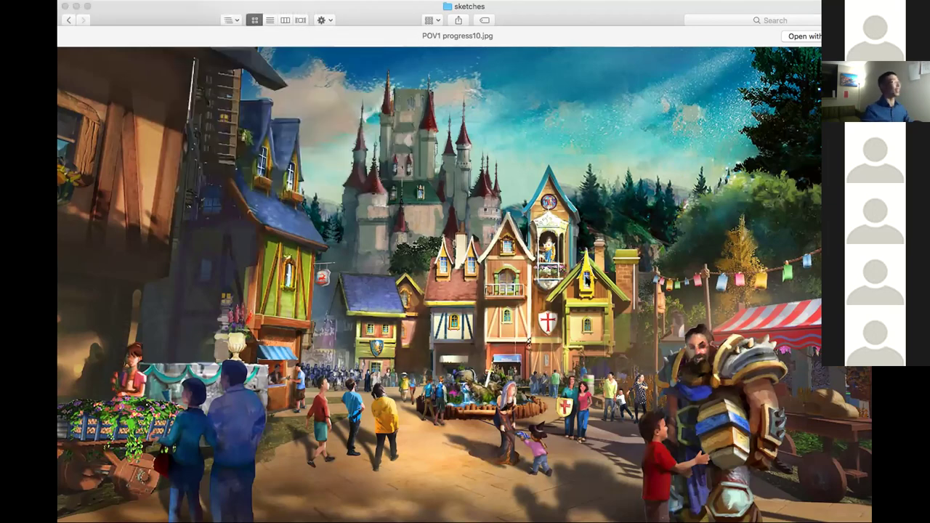
key(space)
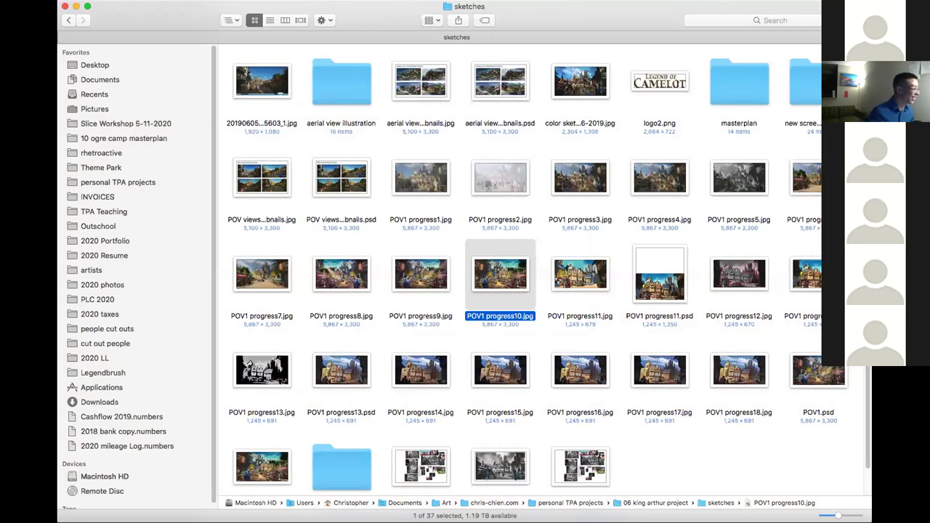
Open Part 3 of the Slice Workshop 5-11-2020 folder and follow its Storyboards alias to the inner Storyboards folder
key(super+Tab)
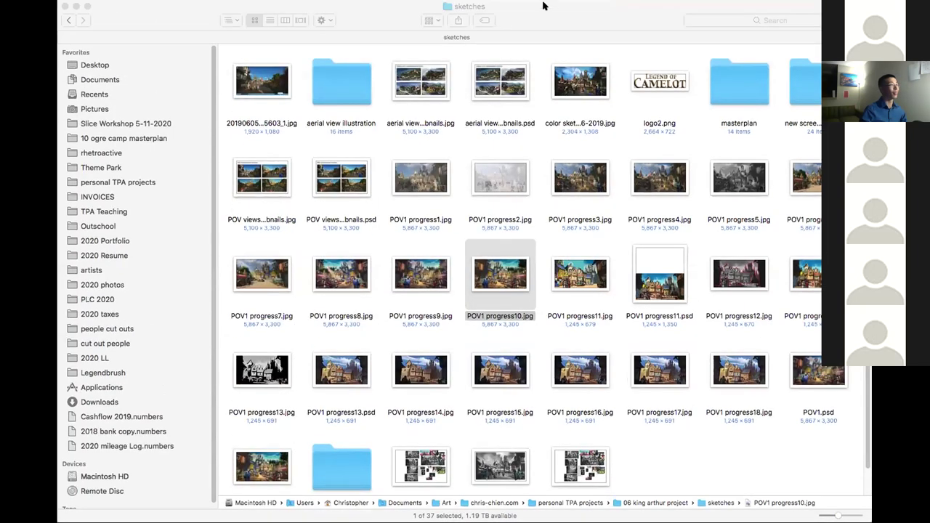
click(544, 15)
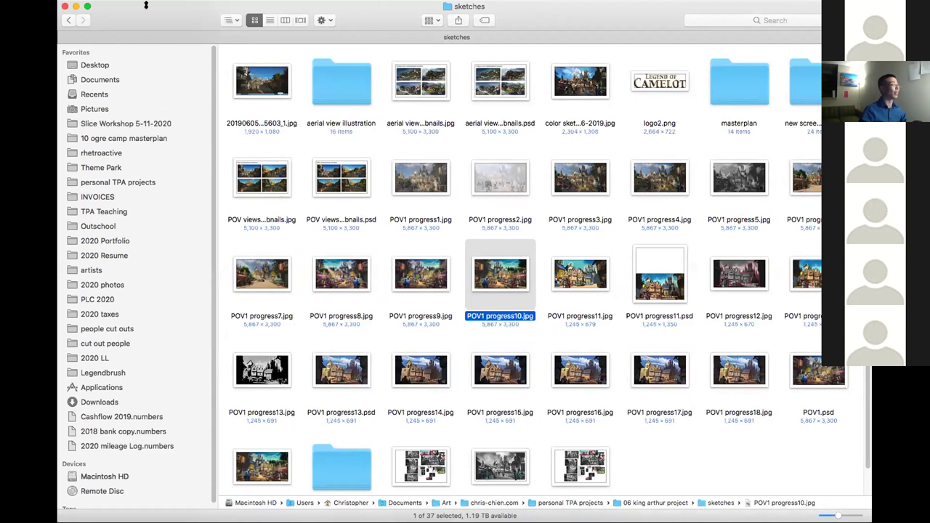
click(125, 124)
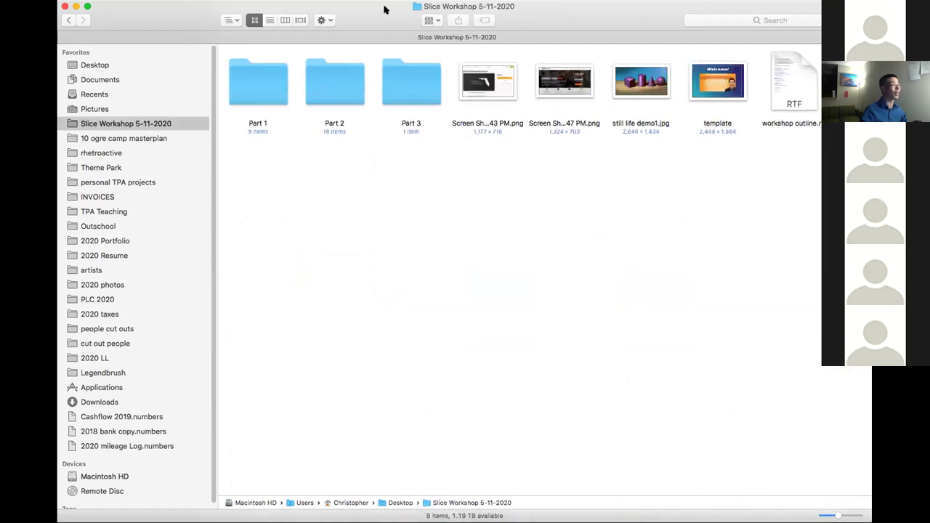
click(351, 82)
key(Right)
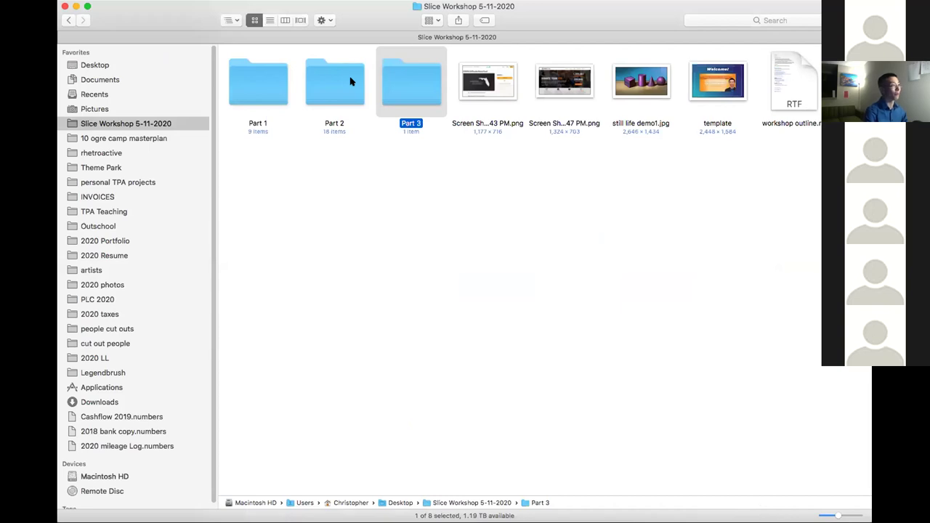
key(super+Down)
key(Right)
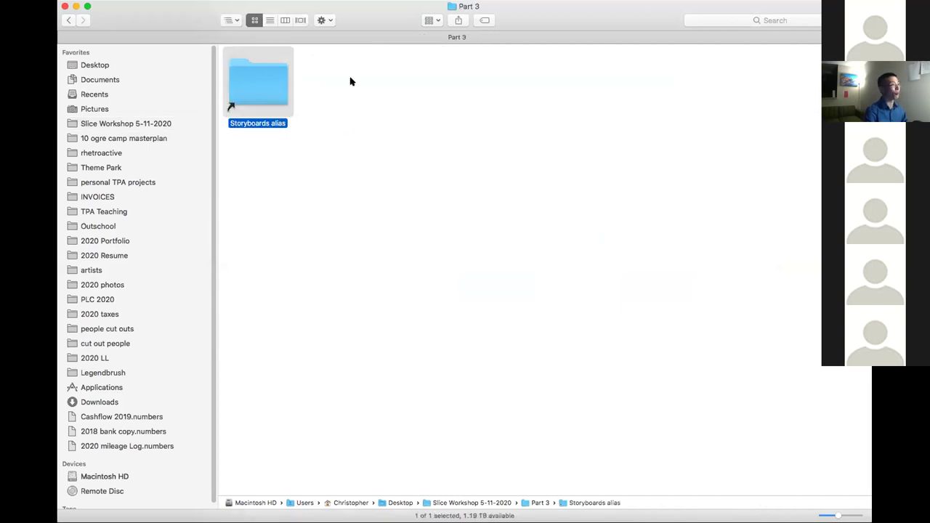
key(super+Down)
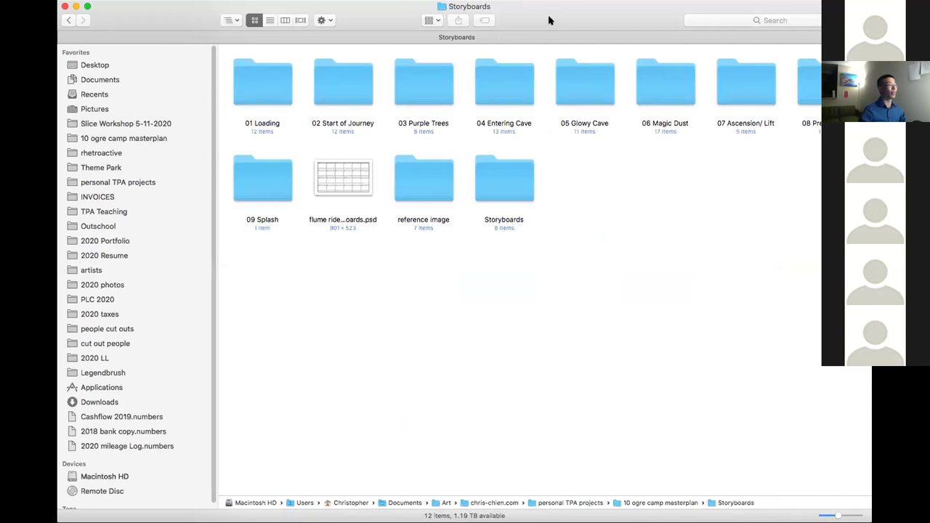
double_click(515, 167)
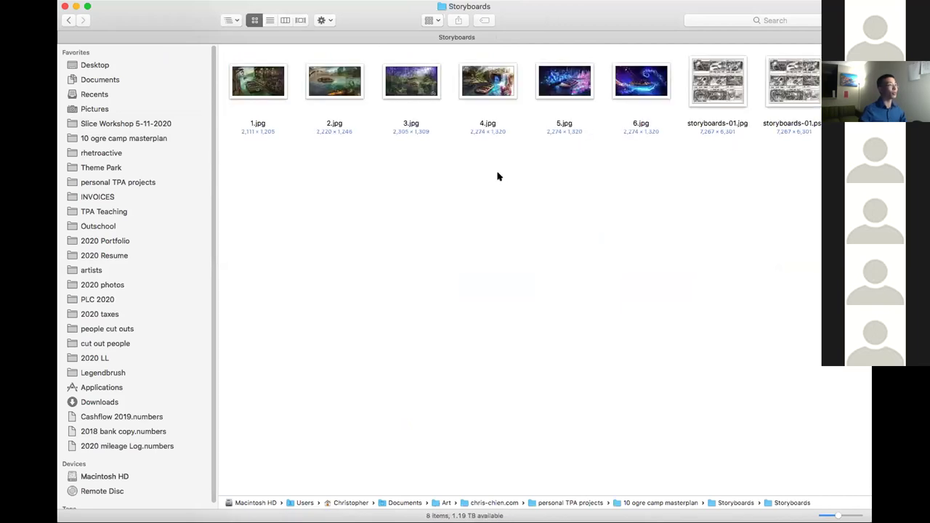
Preview the flume ride scene sketches in storyboards-01.jpg
click(733, 89)
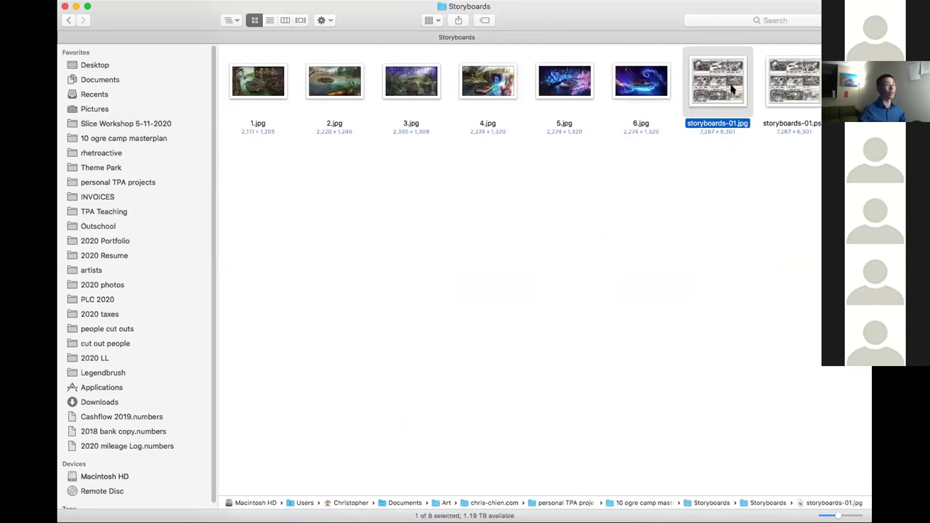
key(space)
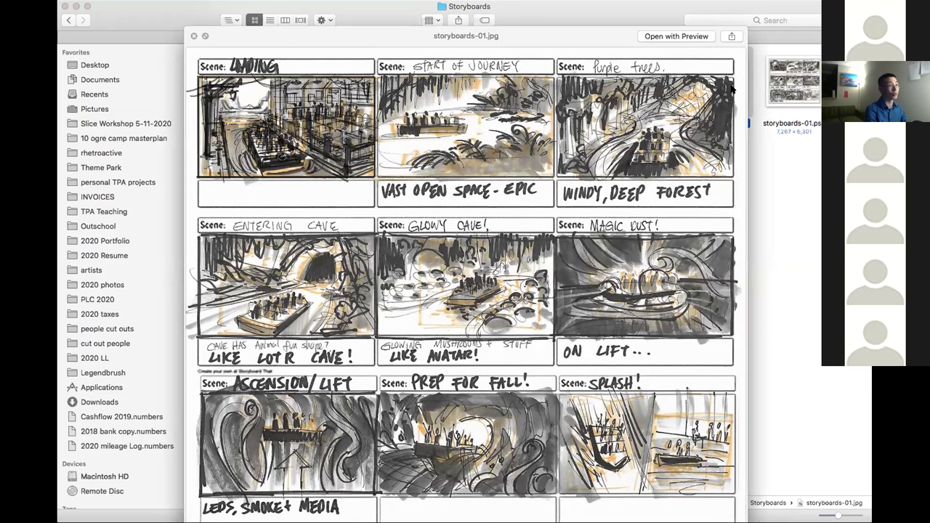
key(space)
Preview the painted boat ride scenes in order from 1.jpg through 6.jpg
key(Left)
key(Left)
key(Left)
key(Left)
key(Left)
key(Left)
key(space)
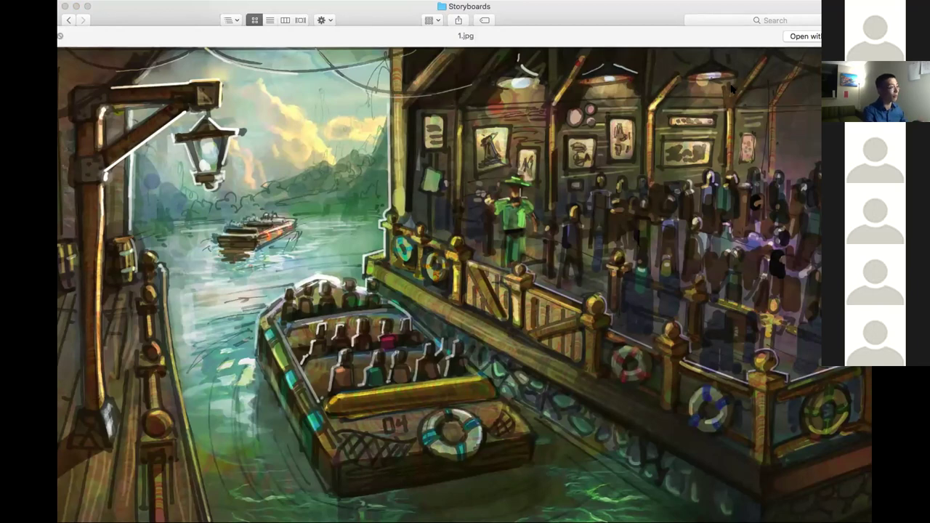
key(Right)
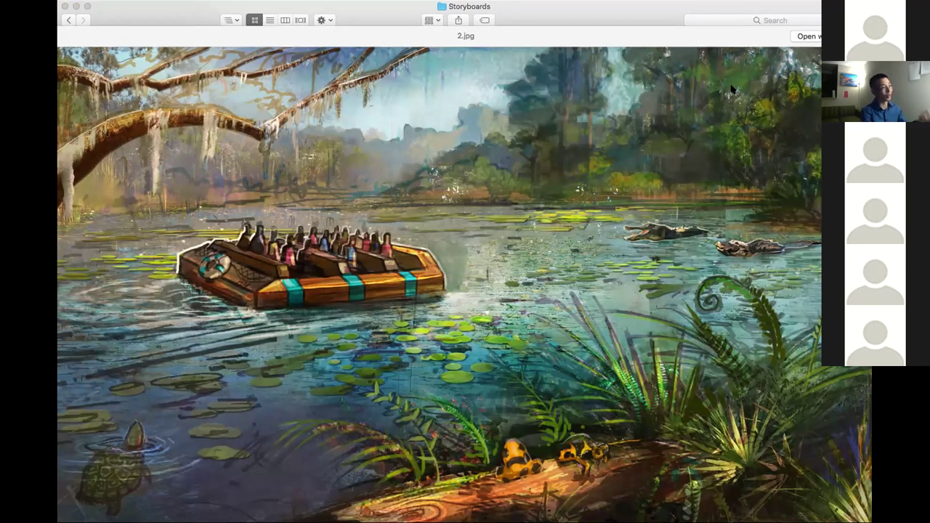
key(Right)
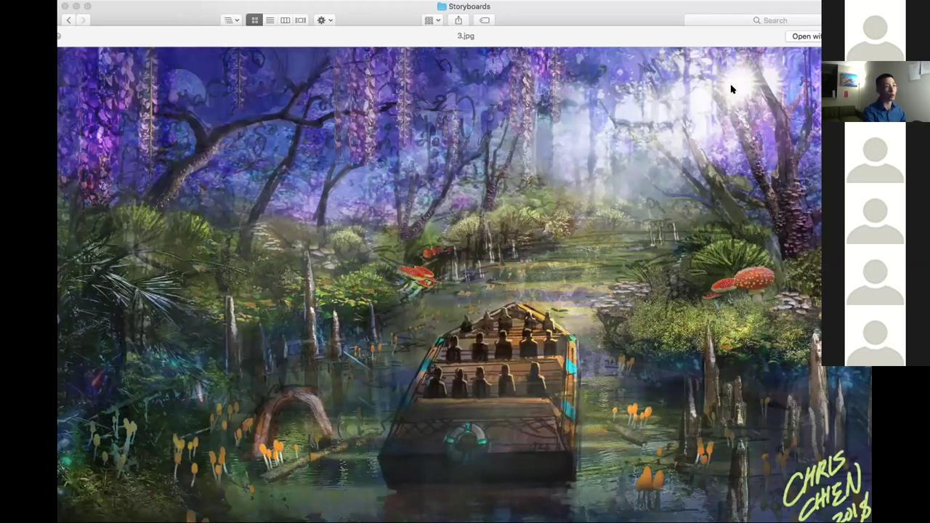
key(Right)
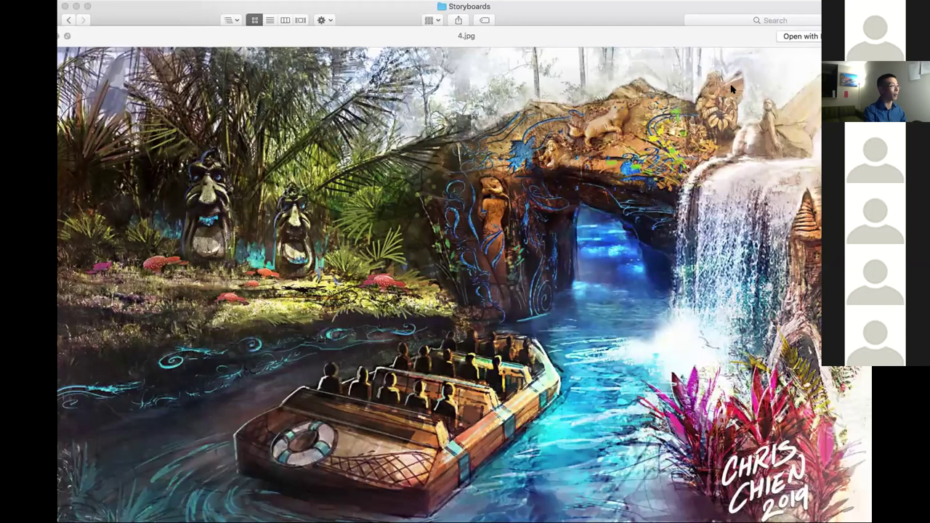
key(Right)
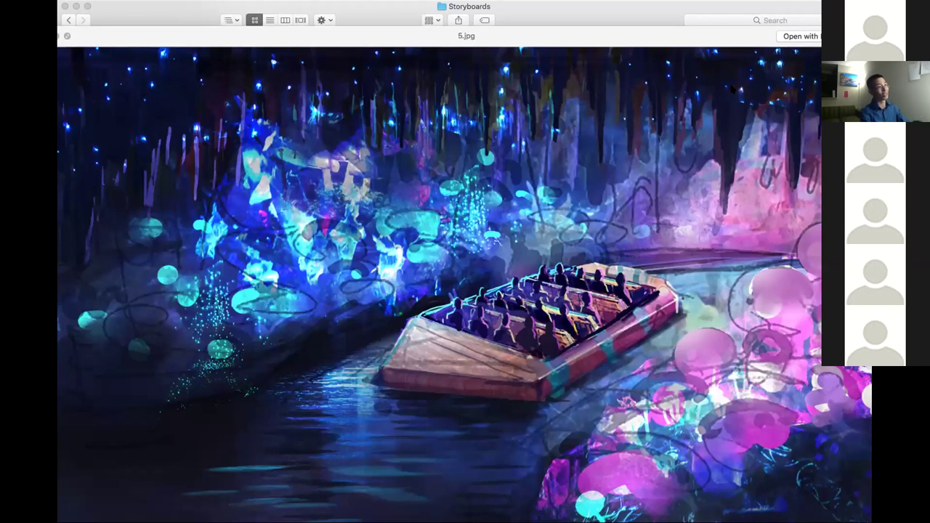
key(Right)
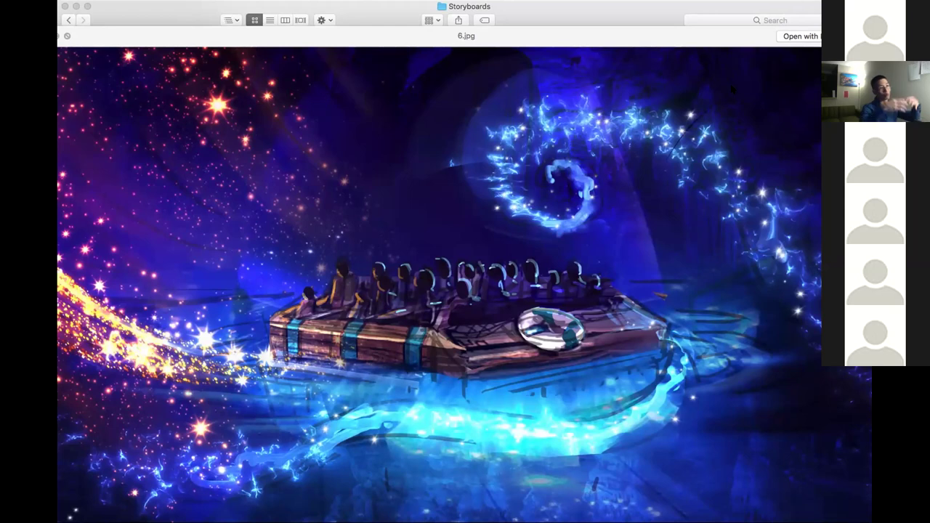
Review the storyboards-01.jpg sketch sheet again after the painted scenes
key(Right)
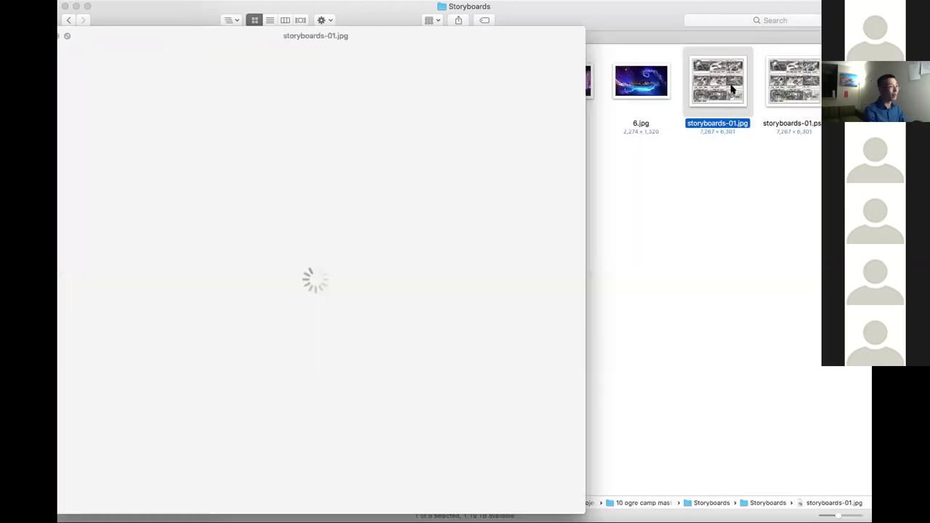
key(space)
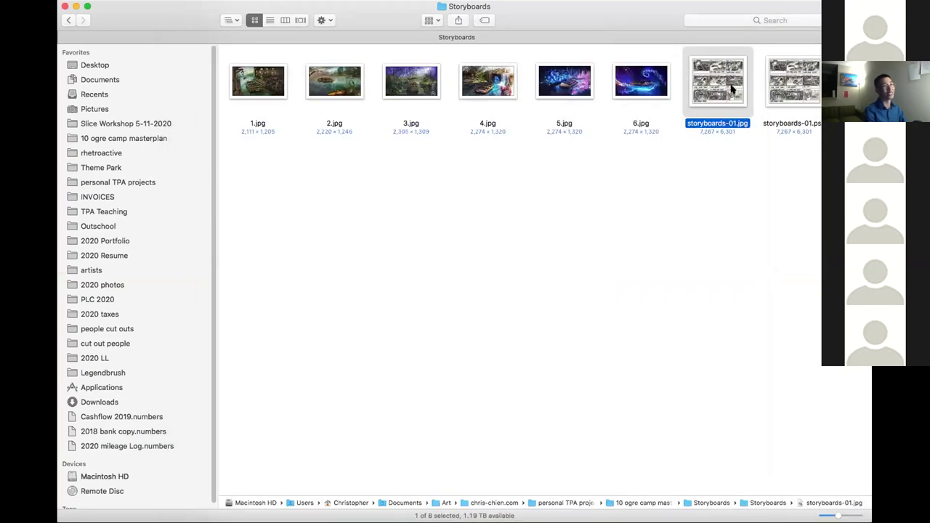
key(space)
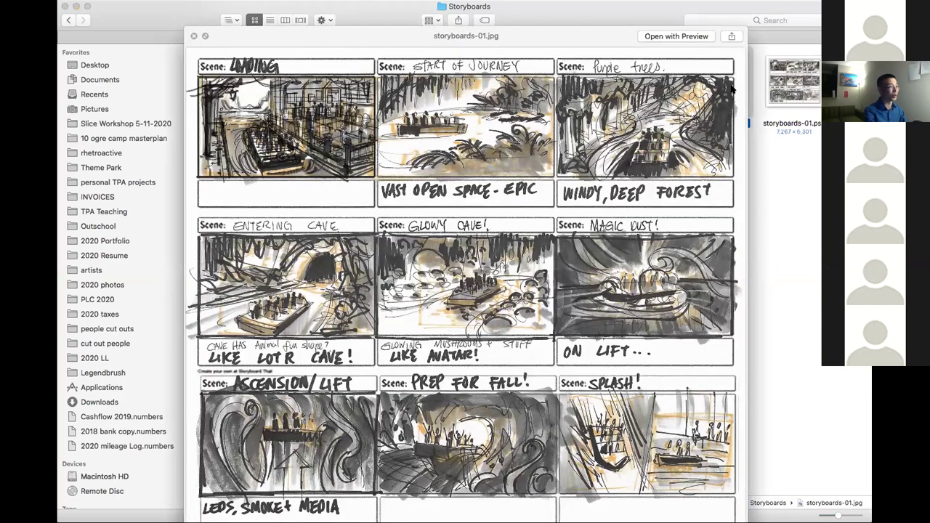
key(space)
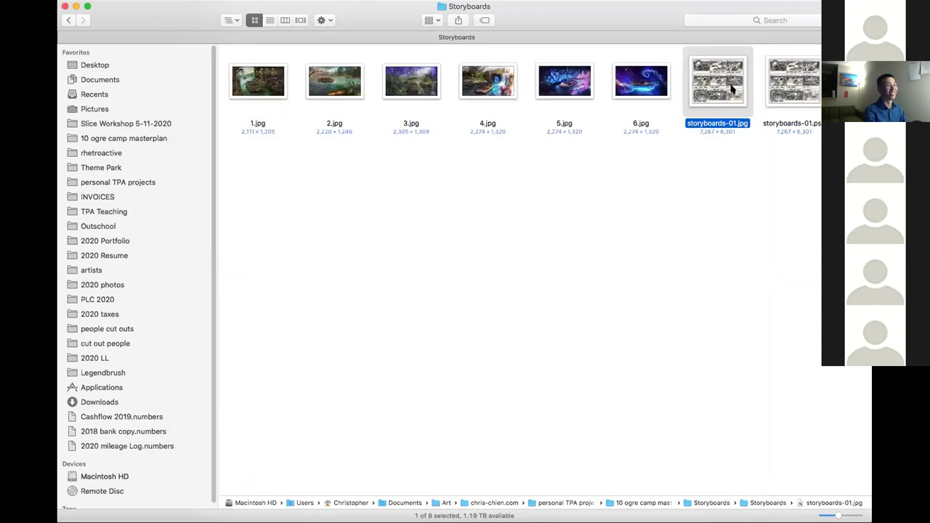
Return to the parent Storyboards folder and open its 06 Magic Dust folder
key(super+Up)
key(Up)
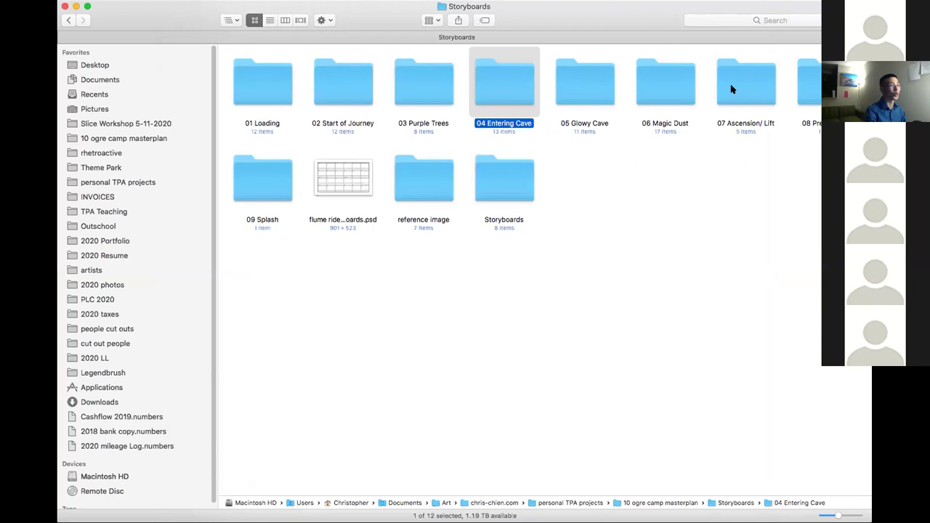
key(Right)
key(Right)
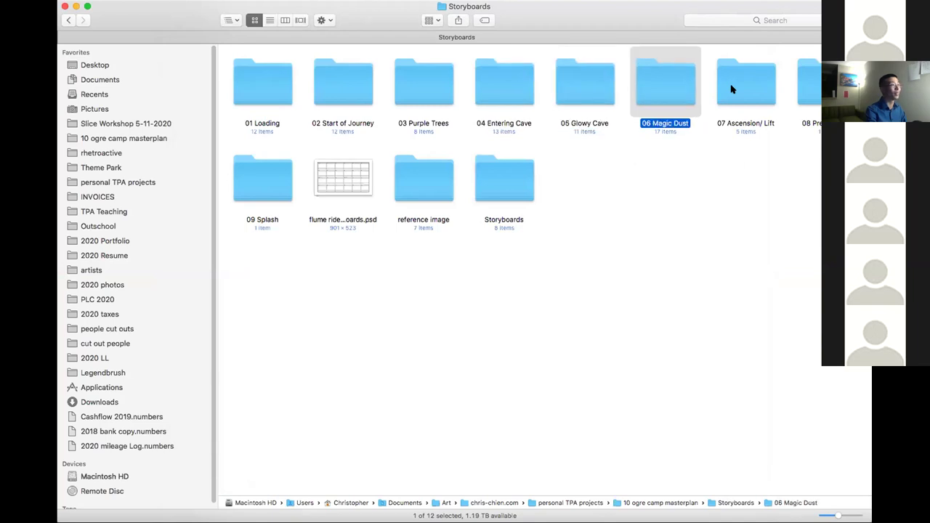
key(super+Down)
key(Right)
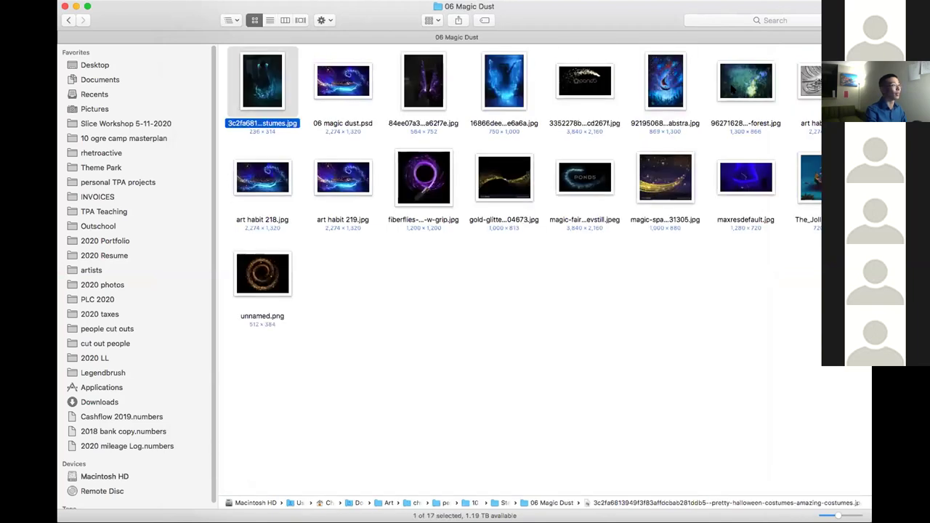
Preview the painted boat scenes art habit 218.jpg and art habit 219.jpg
key(Down)
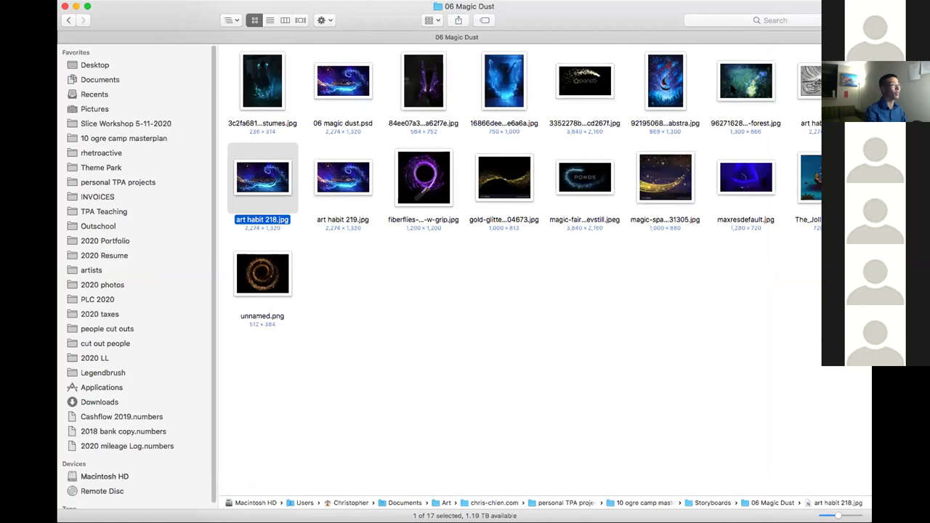
key(space)
key(Right)
key(space)
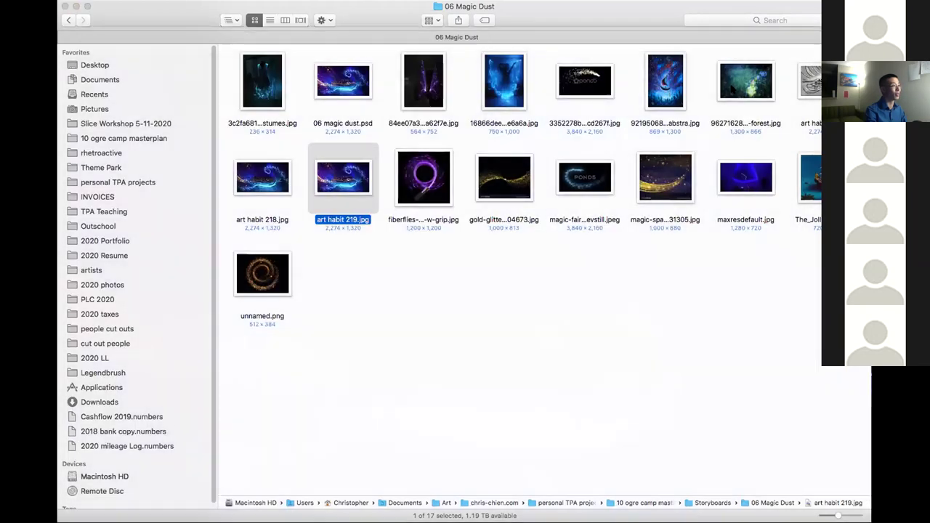
key(space)
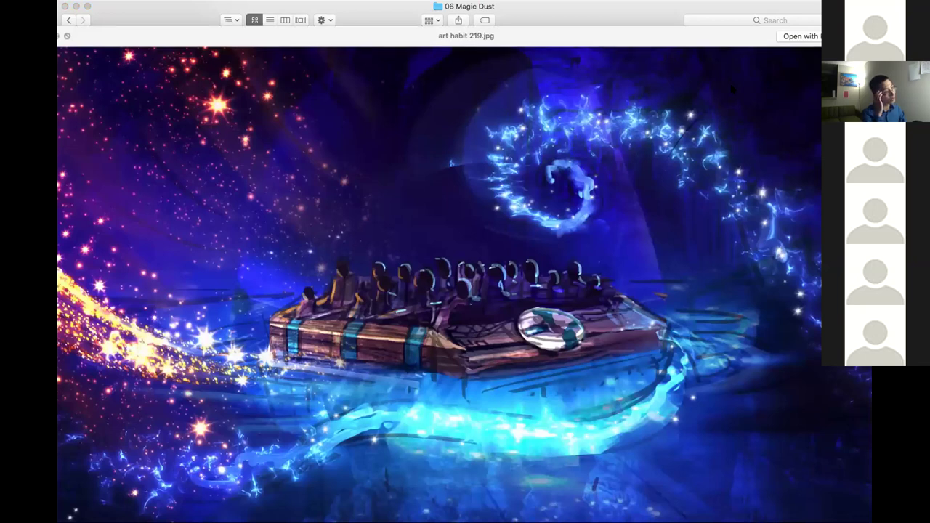
Preview the fairy dust and sparkle reference images in the 06 Magic Dust folder
key(Right)
key(Right)
key(Right)
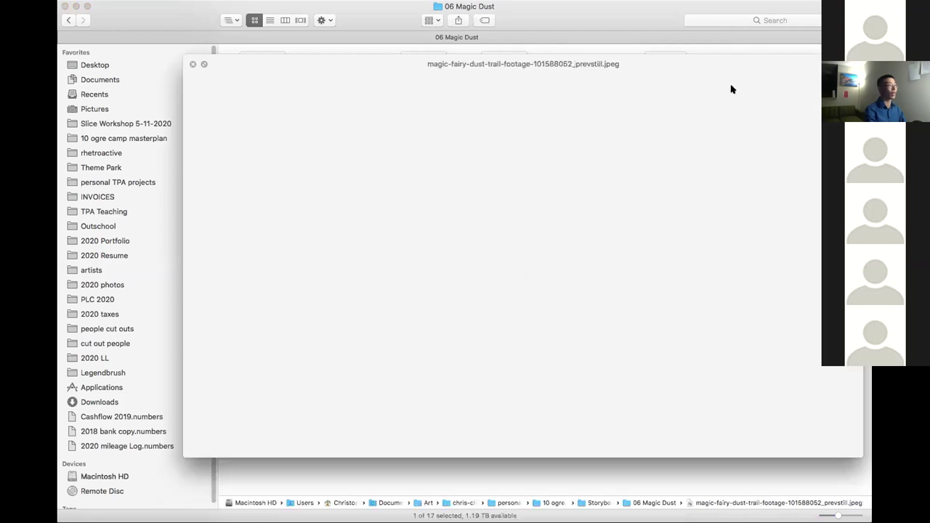
key(Right)
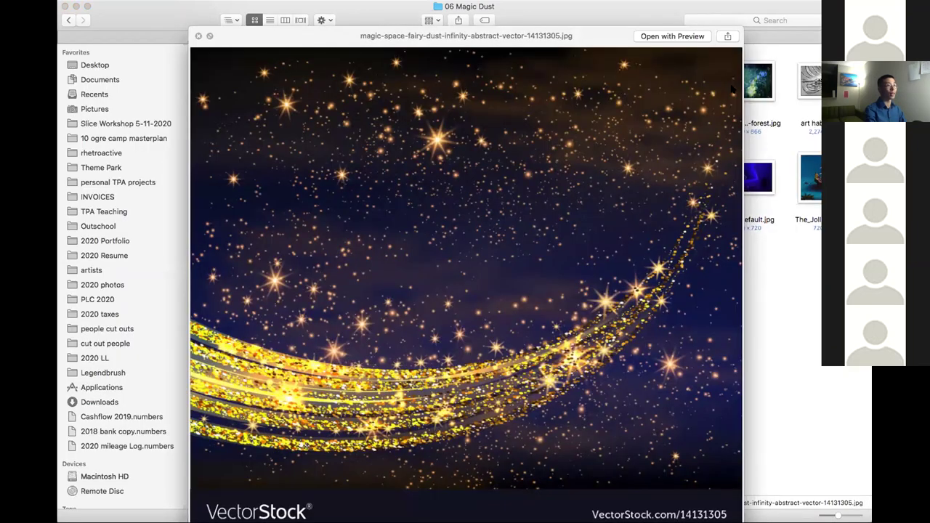
key(Up)
key(Left)
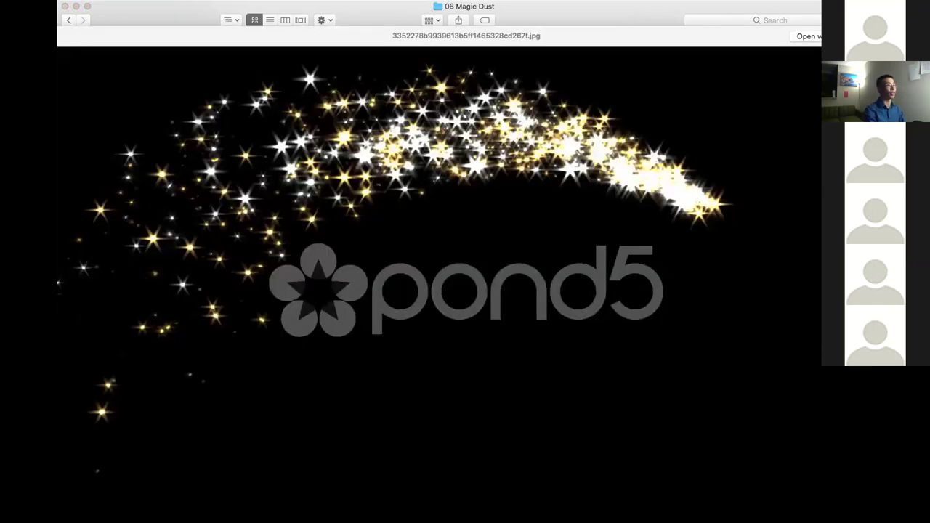
key(Left)
key(Left)
key(space)
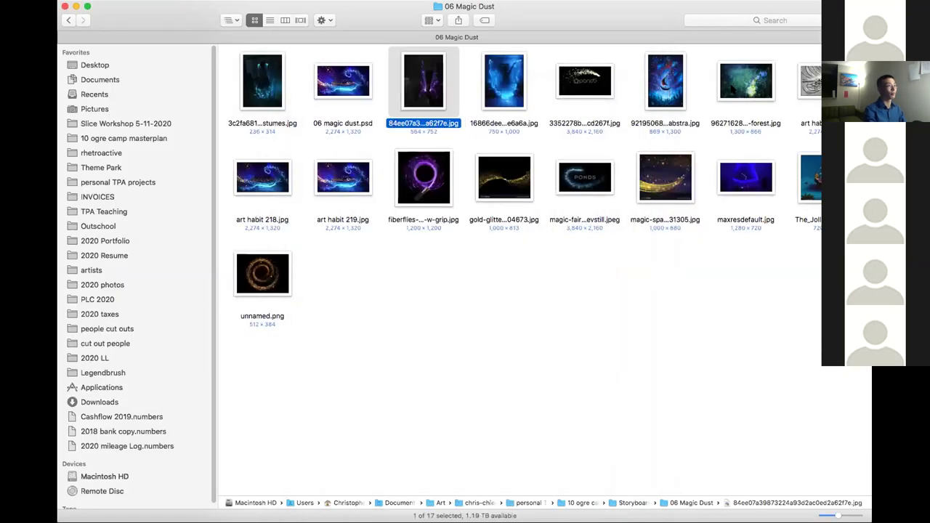
Go back to the parent Storyboards folder and open the 07 Ascension/ Lift folder
key(super+Up)
double_click(731, 87)
key(Right)
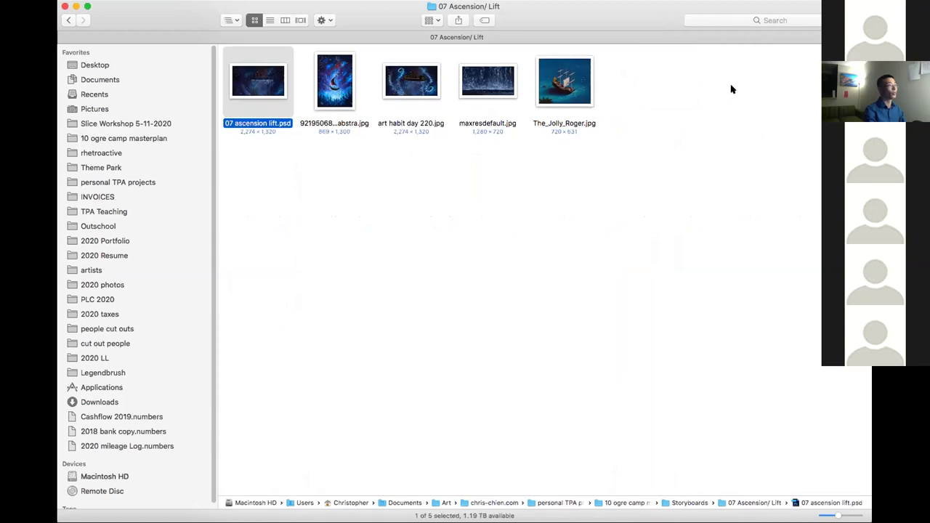
Preview the ascension scene files, including 07 ascension lift.psd, art habit day 220.jpg and the rain reference maxresdefault.jpg
key(Right)
key(Right)
key(Left)
key(Left)
key(space)
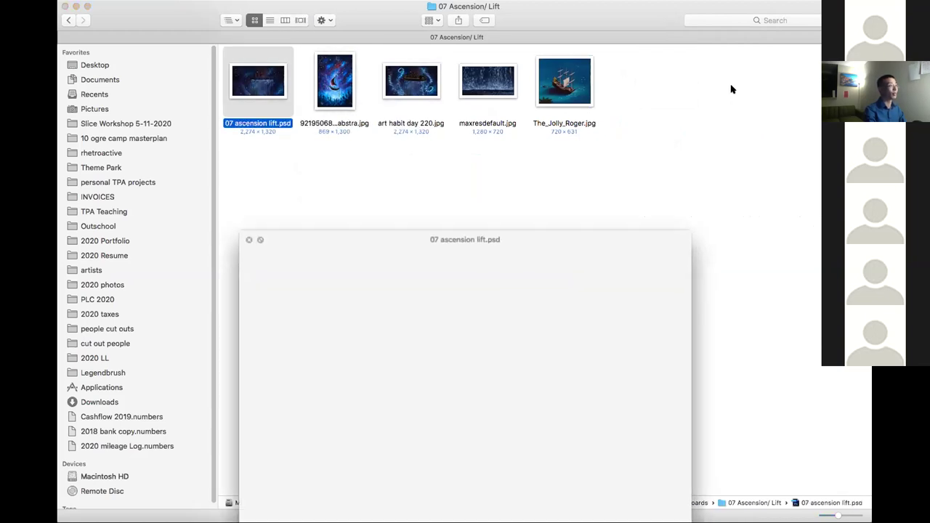
key(Right)
key(Right)
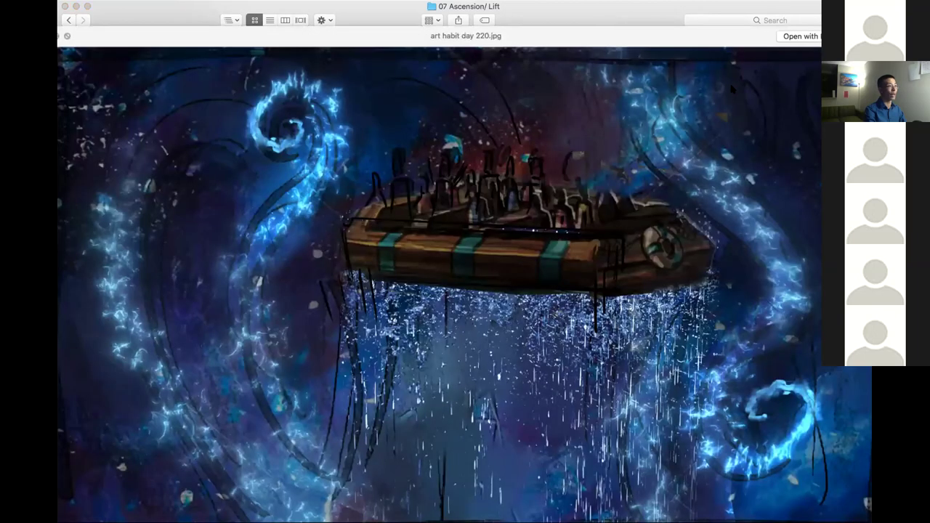
key(Right)
key(Right)
key(Left)
key(Left)
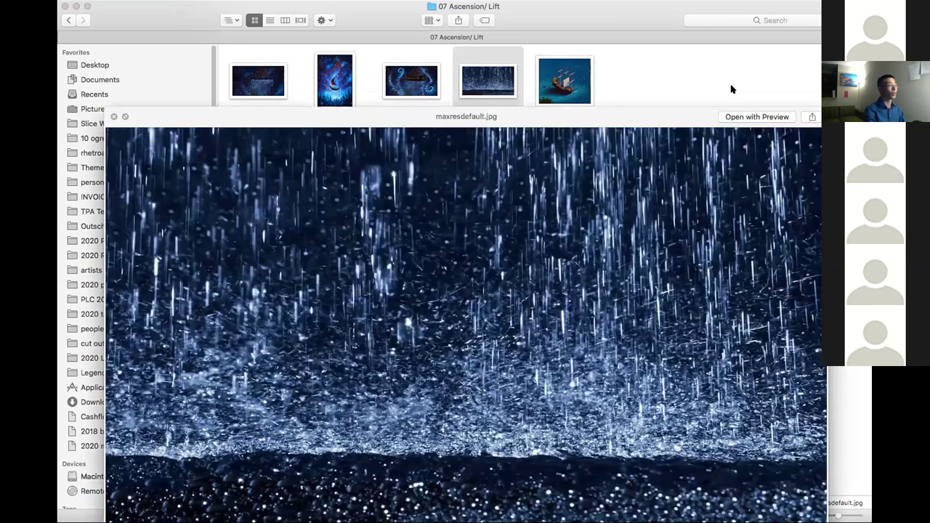
key(space)
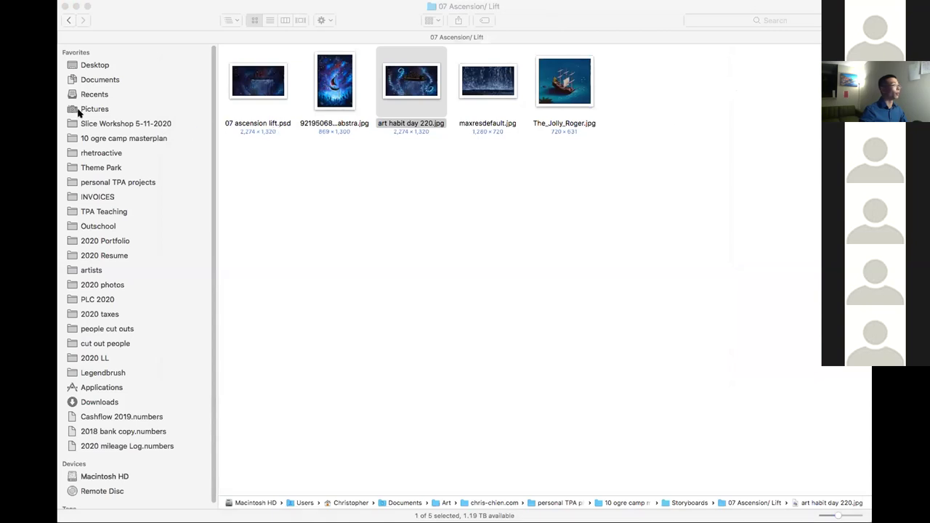
Open 07 ascension lift.psd and switch to Photoshop
click(258, 80)
double_click(258, 81)
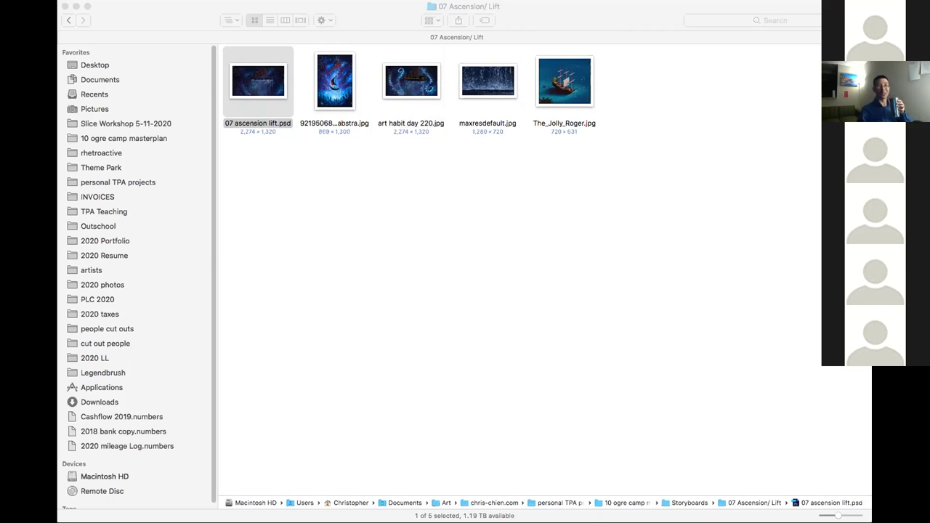
click(618, 12)
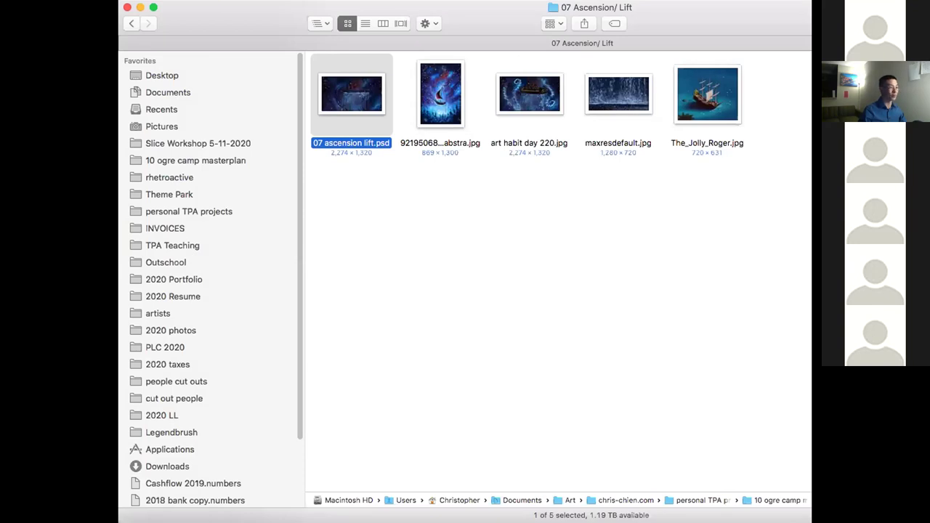
key(super+Tab)
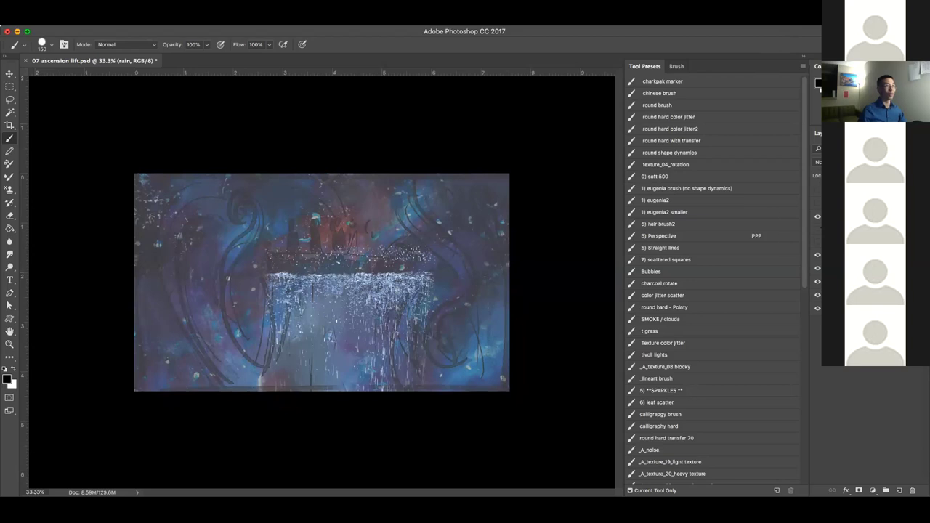
Show the glowing blue swirls without the pale haze overlay, toggling the individual swirl layers off and back on
click(817, 230)
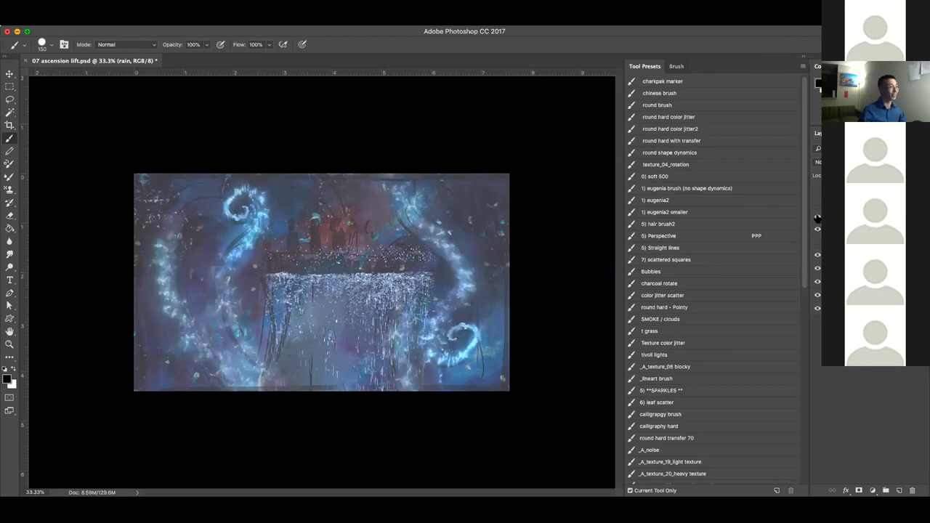
click(818, 217)
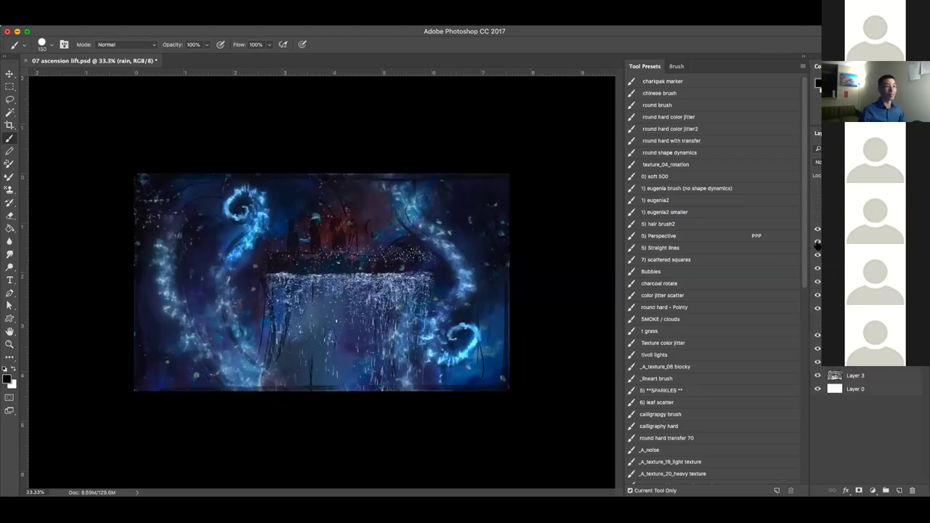
click(815, 310)
click(816, 309)
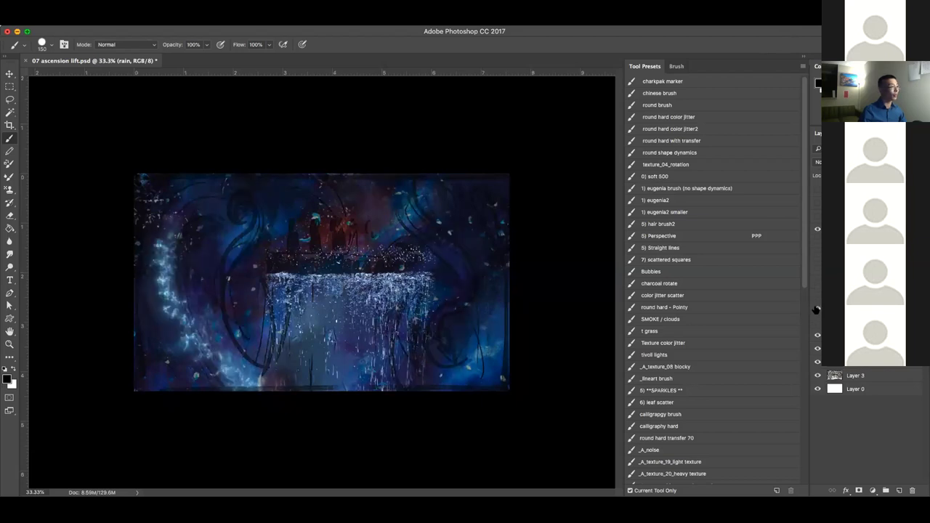
click(816, 296)
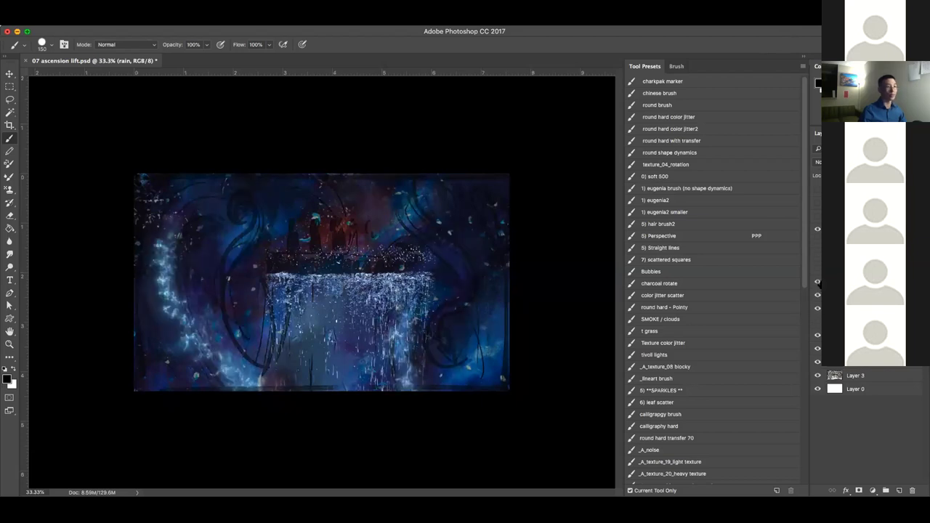
click(816, 269)
click(817, 255)
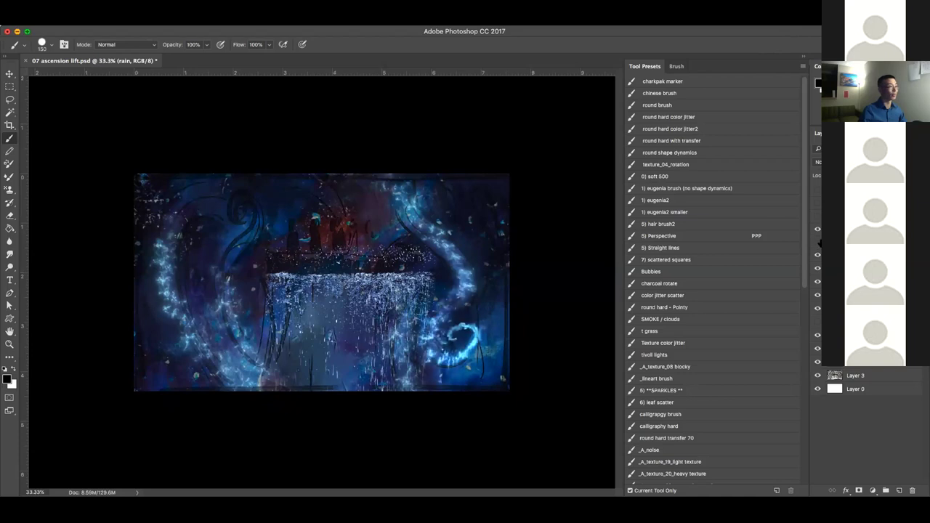
click(817, 241)
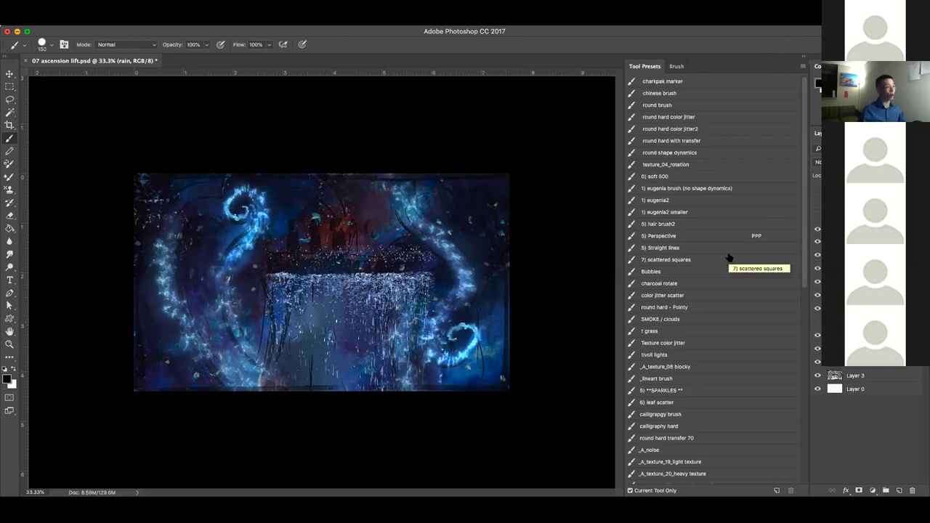
Show the painted boat and the dark passenger sketch layers, and make the boat layer active
click(818, 322)
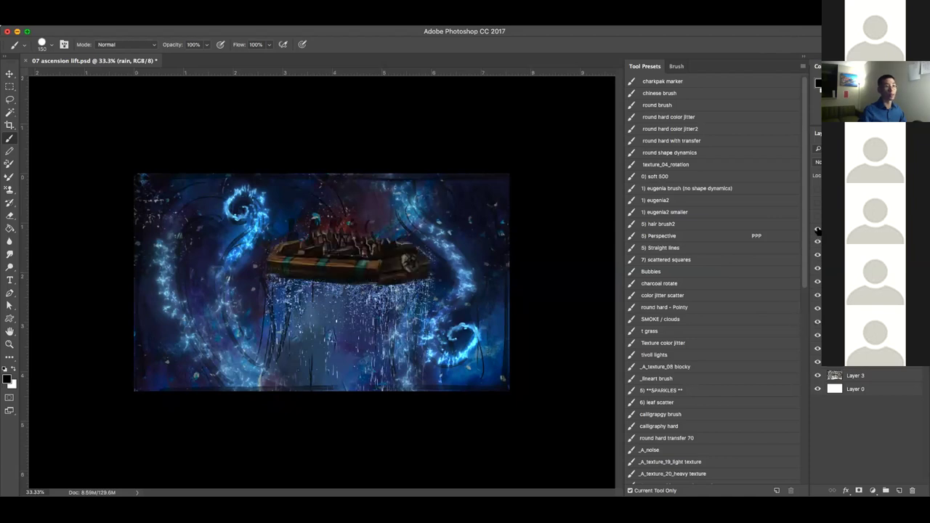
click(817, 204)
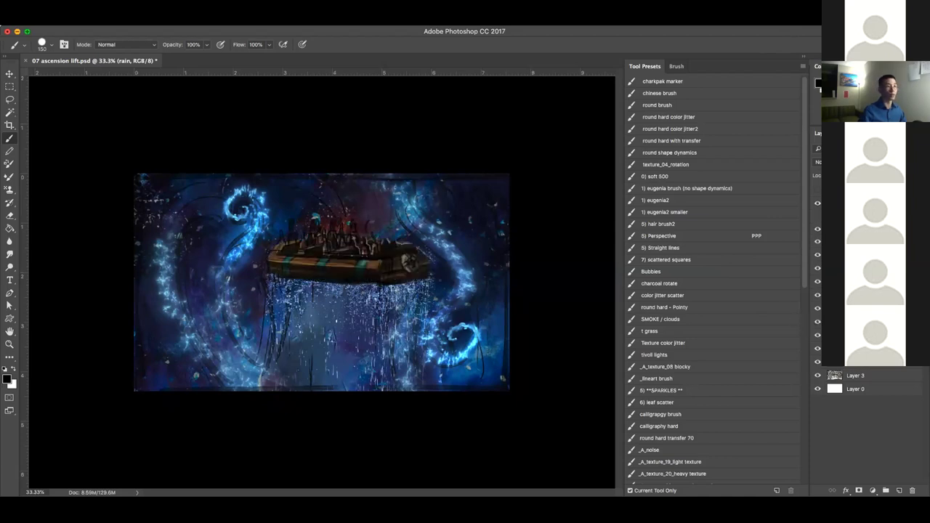
click(856, 322)
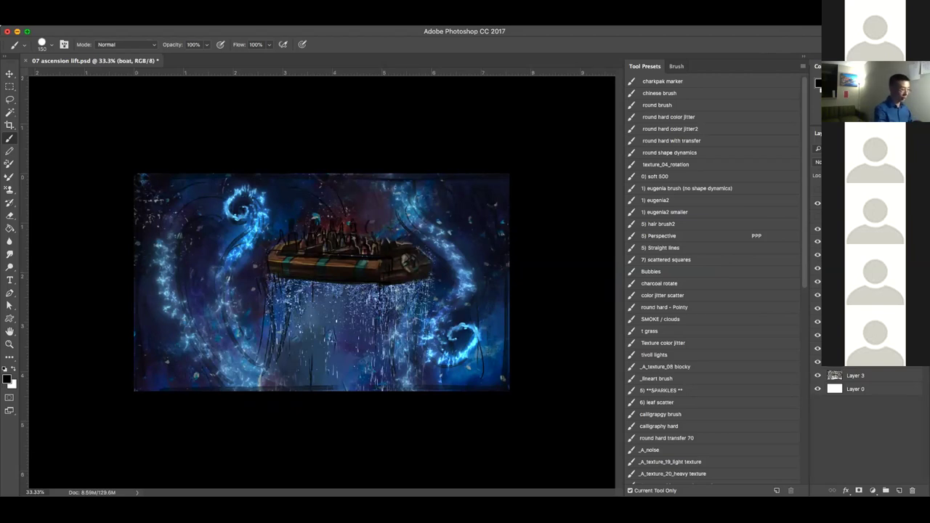
Paint dark silhouettes over the passengers at the left end of the boat with the round brush at size 20
key(super+equal)
key(super+equal)
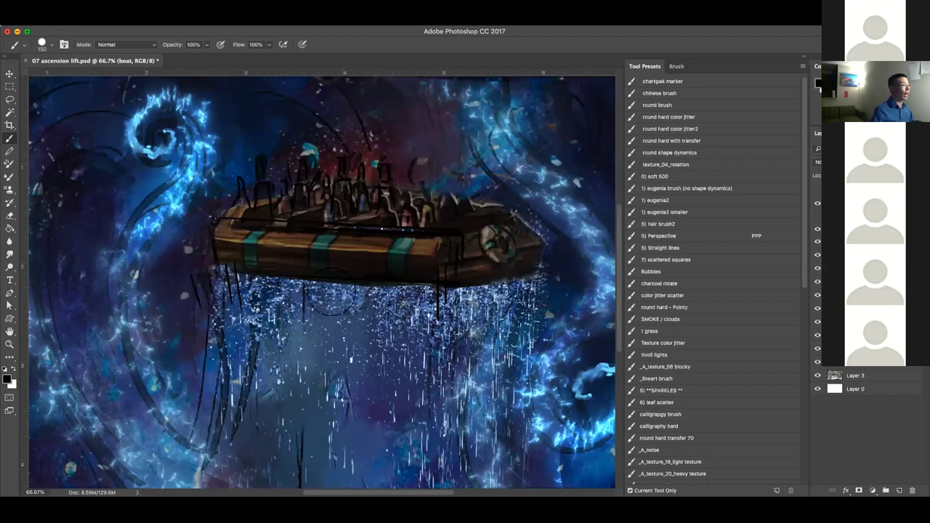
drag(333, 261, 370, 292)
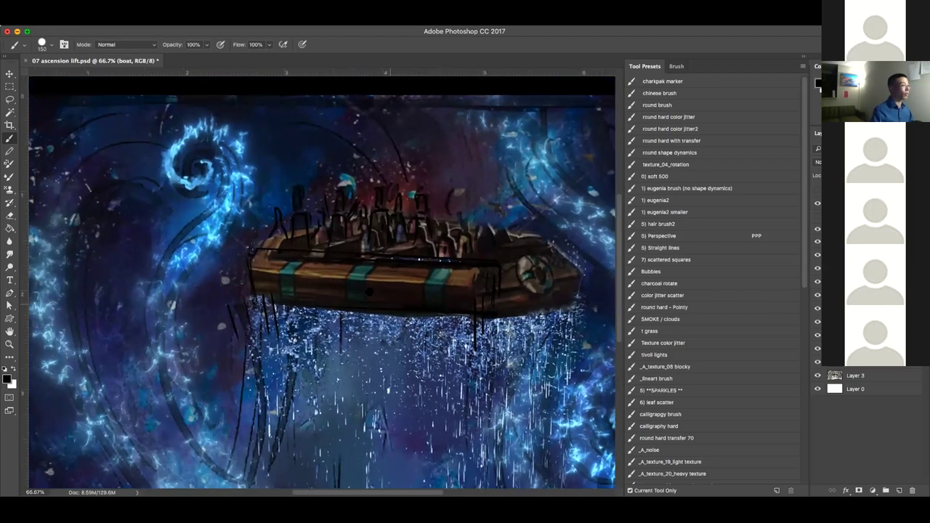
key(super+equal)
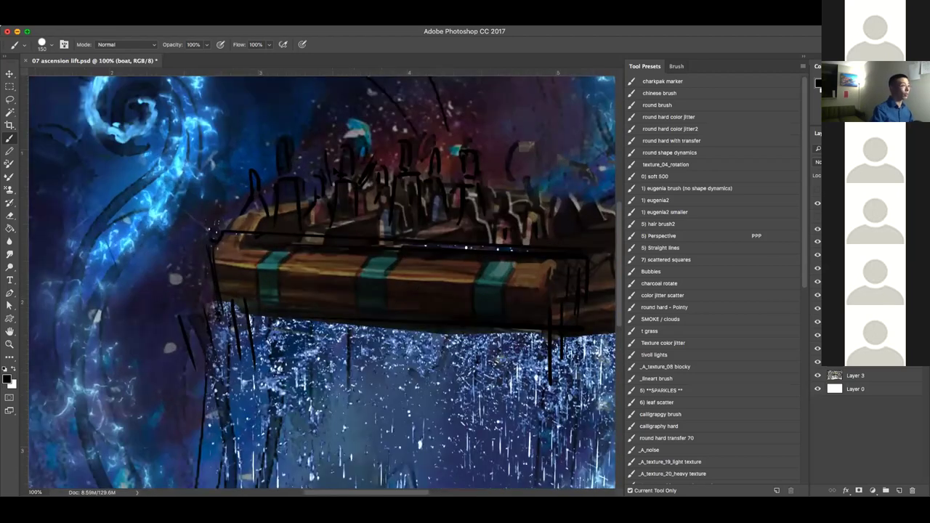
scroll(381, 232, up, 2)
scroll(380, 232, left, 2)
click(658, 106)
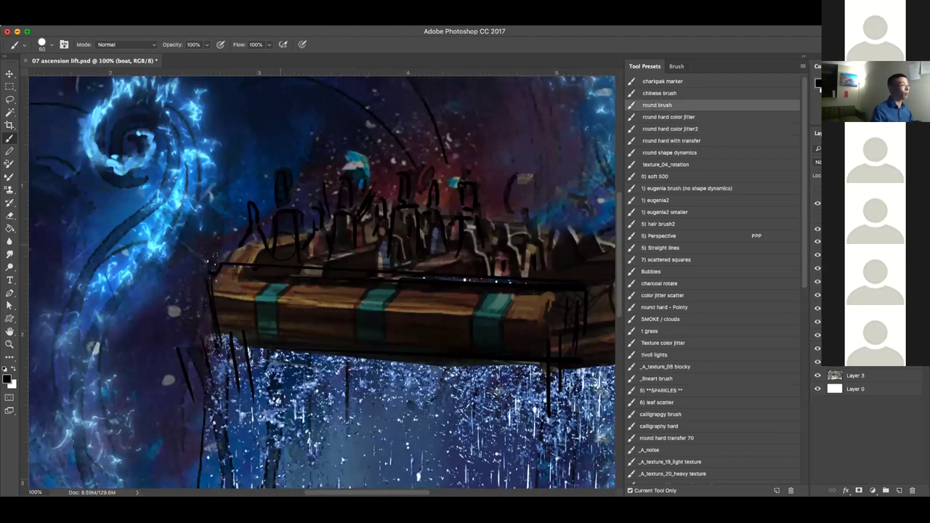
key(bracketleft)
key(bracketleft)
key(bracketleft)
key(bracketleft)
key(bracketleft)
mouse_move(285, 220)
mouse_down()
mouse_move(286, 238)
mouse_move(289, 229)
mouse_move(247, 248)
mouse_up()
mouse_move(345, 264)
mouse_down()
mouse_move(297, 298)
mouse_move(260, 304)
mouse_move(269, 268)
mouse_up()
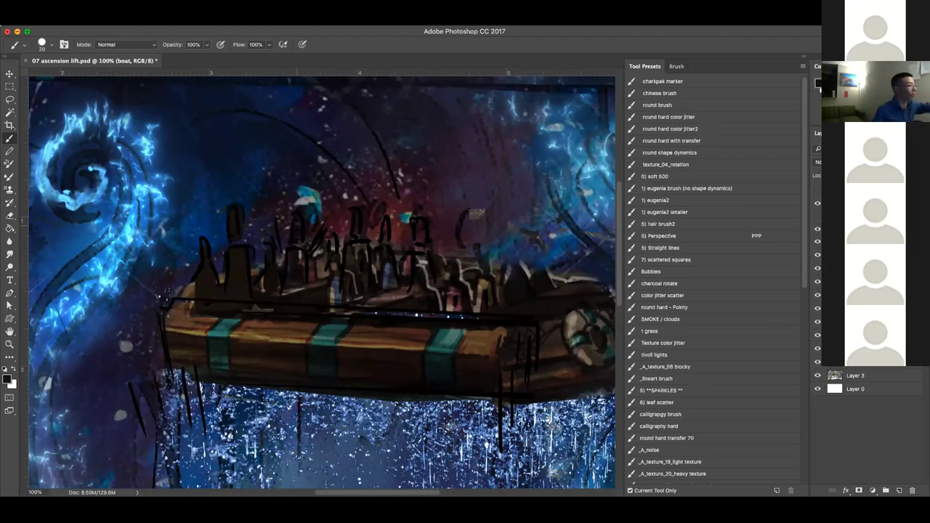
Fill the remaining passengers toward the boat's right end with dark silhouettes and cover the light specks along the rim
key(])
mouse_move(320, 254)
mouse_down()
mouse_move(338, 292)
mouse_move(354, 248)
mouse_move(373, 276)
mouse_up()
mouse_move(360, 231)
mouse_down()
mouse_move(392, 247)
mouse_move(404, 269)
mouse_move(420, 263)
mouse_move(446, 298)
mouse_move(490, 261)
mouse_move(480, 293)
mouse_move(433, 316)
mouse_move(465, 288)
mouse_move(488, 313)
mouse_move(443, 338)
mouse_up()
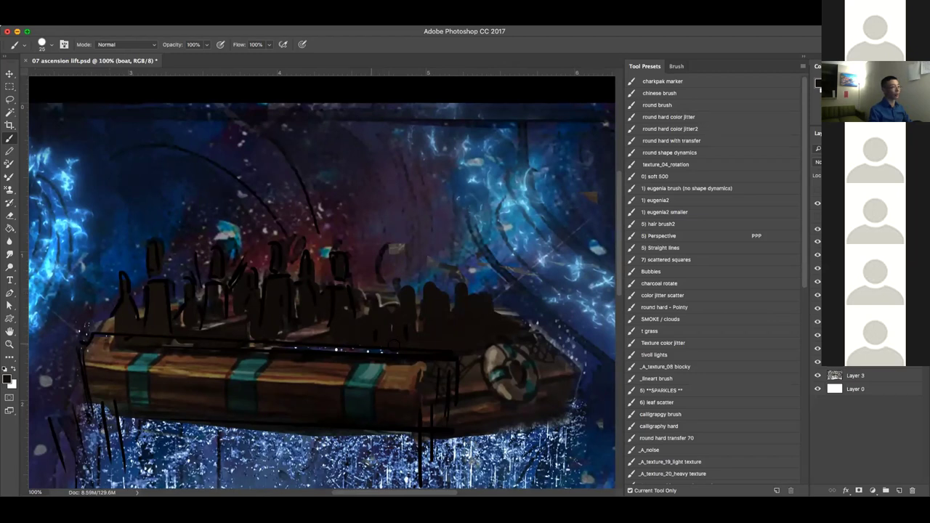
drag(353, 349, 247, 345)
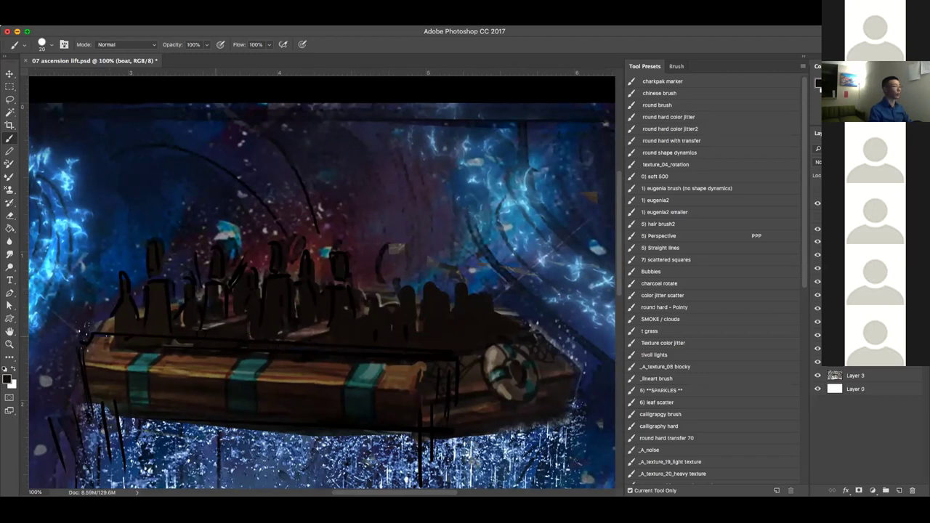
Add dark heads and refine the body shapes of the passenger silhouettes across the boat, varying the brush size
drag(195, 329, 211, 325)
mouse_move(364, 293)
mouse_down()
mouse_move(378, 259)
mouse_move(369, 266)
mouse_move(400, 295)
mouse_up()
key([)
key(])
drag(439, 278, 440, 292)
drag(495, 298, 496, 312)
mouse_move(404, 287)
mouse_down()
mouse_move(410, 296)
mouse_move(430, 283)
mouse_move(462, 285)
mouse_move(480, 306)
mouse_up()
key(])
mouse_move(339, 263)
mouse_down()
mouse_move(341, 271)
mouse_move(391, 281)
mouse_up()
drag(276, 266, 277, 256)
drag(216, 279, 218, 260)
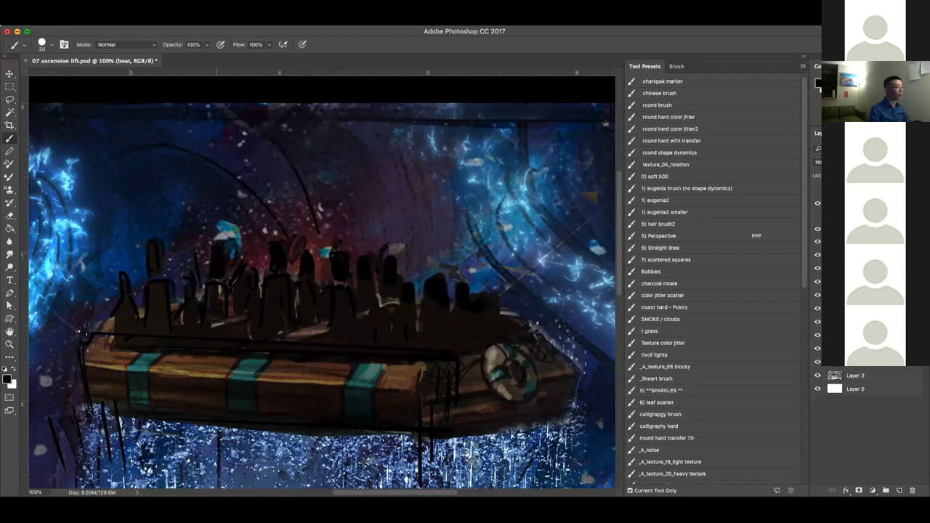
Darken the passenger silhouettes at the stern end of the boat with black brush strokes on the boat layer
drag(154, 264, 153, 245)
drag(128, 296, 128, 284)
drag(189, 292, 186, 273)
key(ctrl+0)
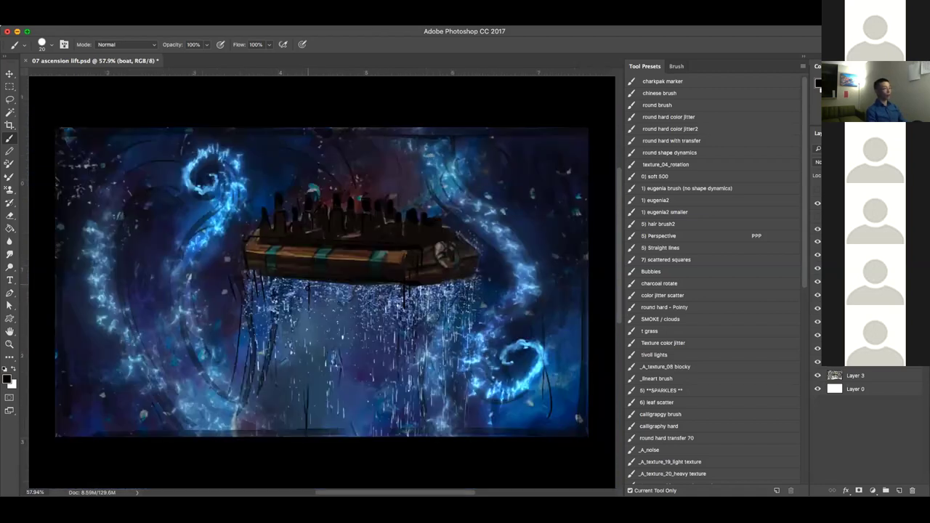
scroll(353, 199, up, 5)
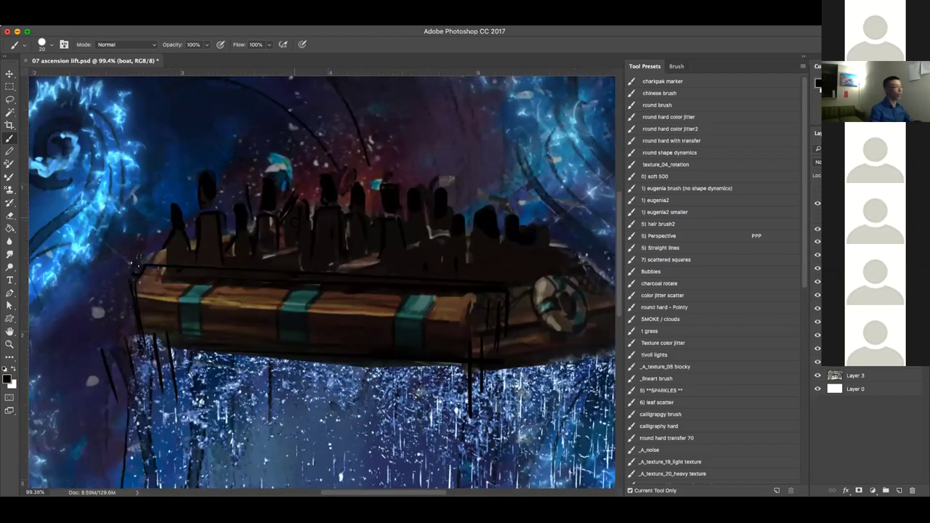
Erase stray dark paint between the figures in the middle of the group using a small _HARD 175 eraser
key(e)
click(657, 93)
key(bracketleft)
key(bracketleft)
key(bracketleft)
key(bracketleft)
key(bracketleft)
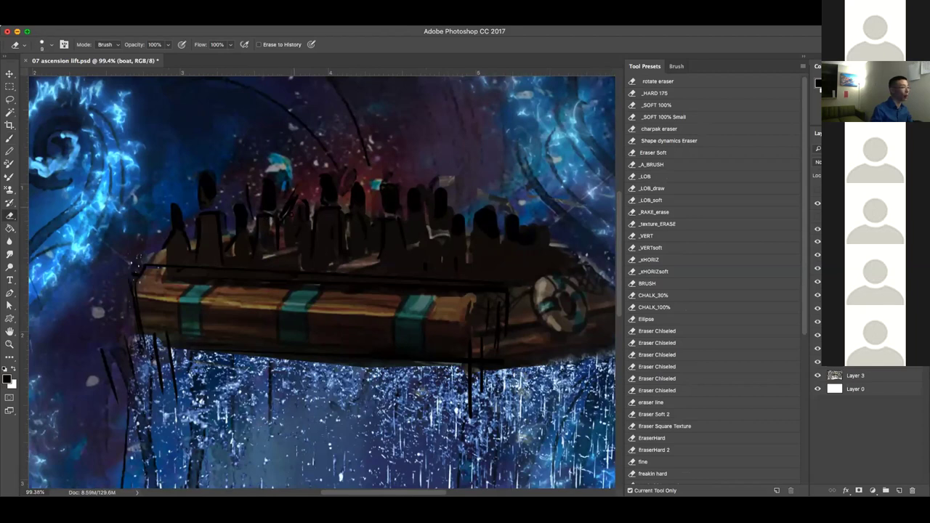
drag(291, 234, 296, 216)
Brush light brown bench edges between the passengers in the rear and middle of the boat with a small brush
key(b)
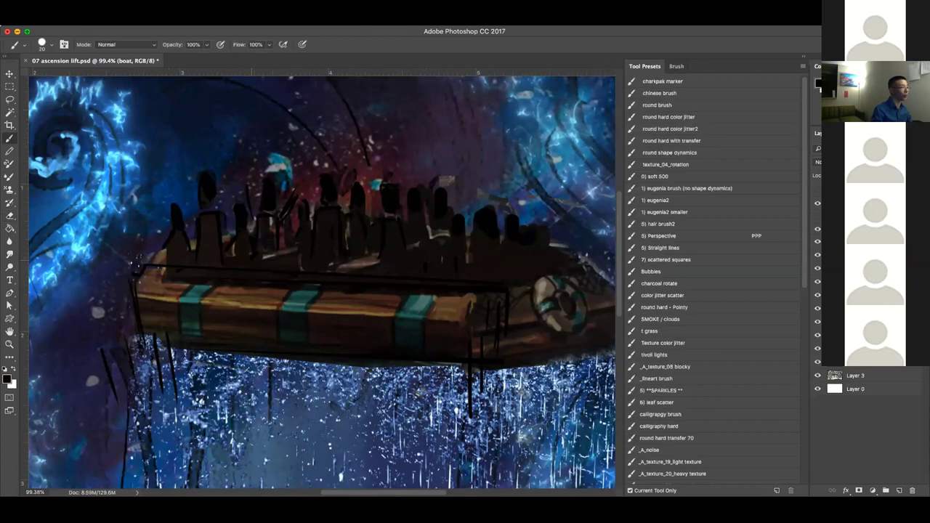
key(bracketleft)
drag(259, 253, 283, 251)
key(x)
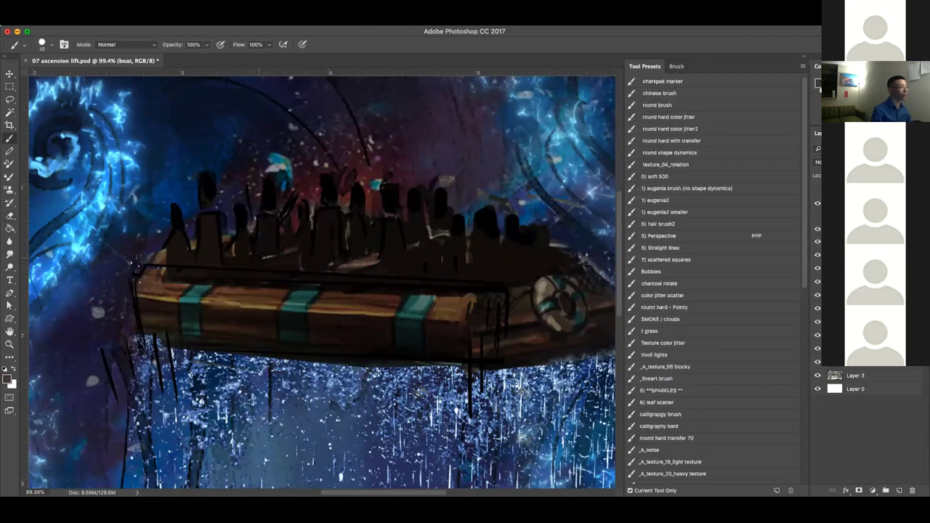
drag(299, 247, 240, 266)
drag(333, 270, 378, 258)
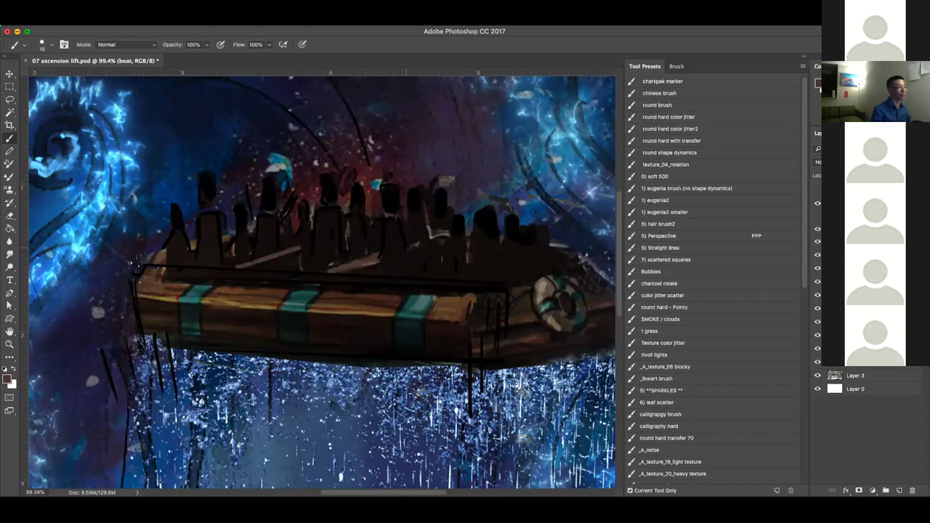
Add a straight bench edge toward the bow, and paint dark passenger figures around it with a sampled colour
key(bracketleft)
drag(460, 244, 381, 277)
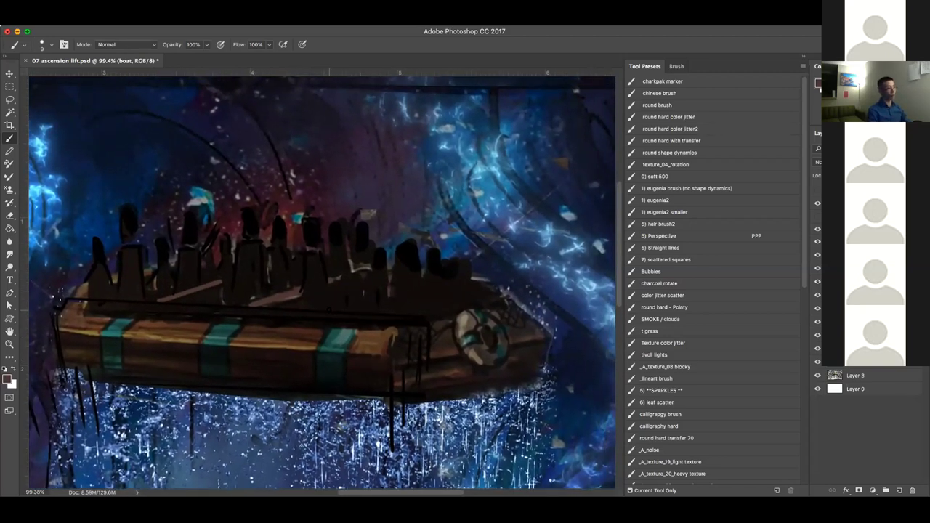
shift+click(434, 286)
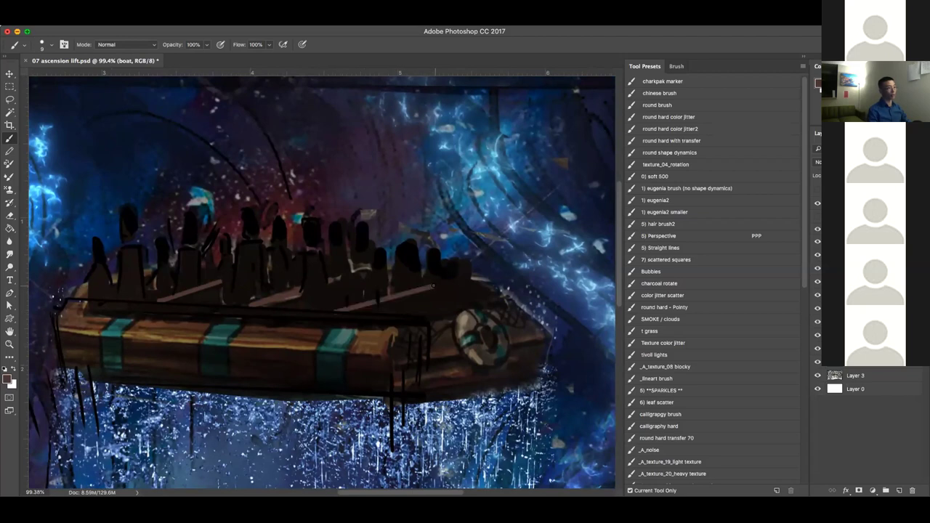
alt+click(392, 307)
mouse_move(382, 278)
mouse_down()
mouse_move(411, 275)
mouse_move(418, 290)
mouse_move(441, 276)
mouse_up()
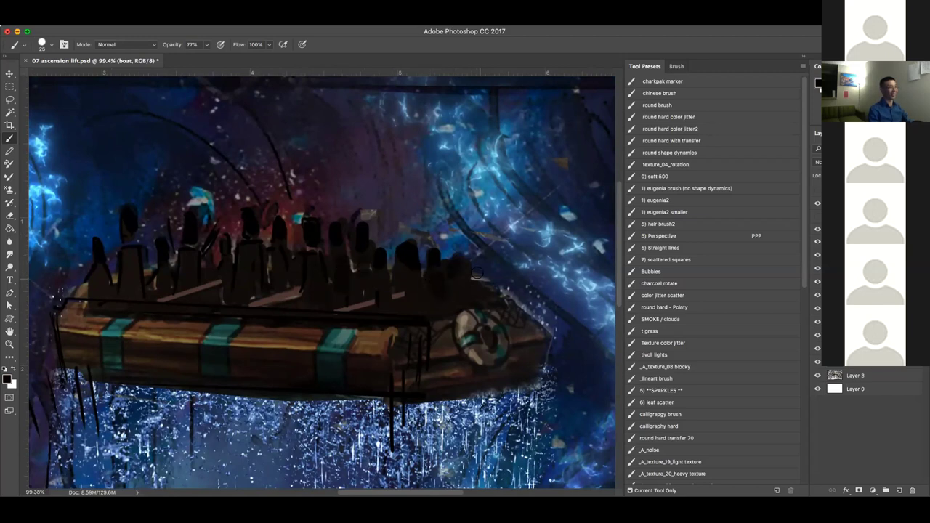
drag(379, 330, 451, 351)
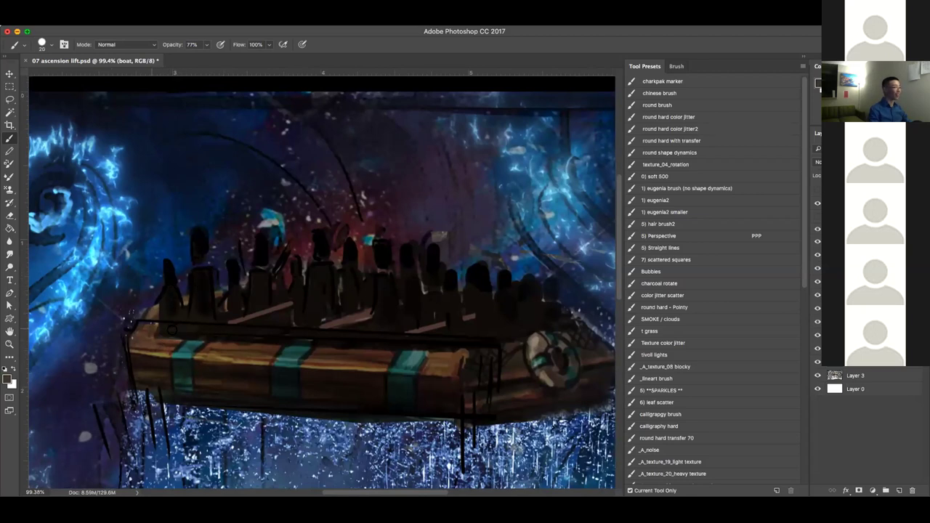
alt+click(190, 343)
mouse_move(185, 344)
mouse_down()
mouse_move(207, 327)
mouse_move(175, 339)
mouse_move(182, 328)
mouse_move(167, 328)
mouse_move(230, 340)
mouse_move(205, 346)
mouse_move(220, 332)
mouse_move(248, 332)
mouse_move(331, 347)
mouse_move(370, 346)
mouse_move(338, 337)
mouse_move(379, 341)
mouse_move(415, 355)
mouse_move(385, 349)
mouse_move(413, 354)
mouse_move(411, 342)
mouse_move(422, 357)
mouse_move(412, 348)
mouse_move(420, 347)
mouse_move(373, 378)
mouse_up()
key(super+alt+z)
key(super+alt+z)
Extend the wood planks and turquoise bands up over the sketched top rail, using colours sampled along the hull at 77% opacity
key([)
alt+click(172, 336)
key(])
key(])
alt+click(263, 343)
alt+click(297, 350)
alt+click(331, 354)
alt+click(411, 359)
key([)
key(super+z)
key([)
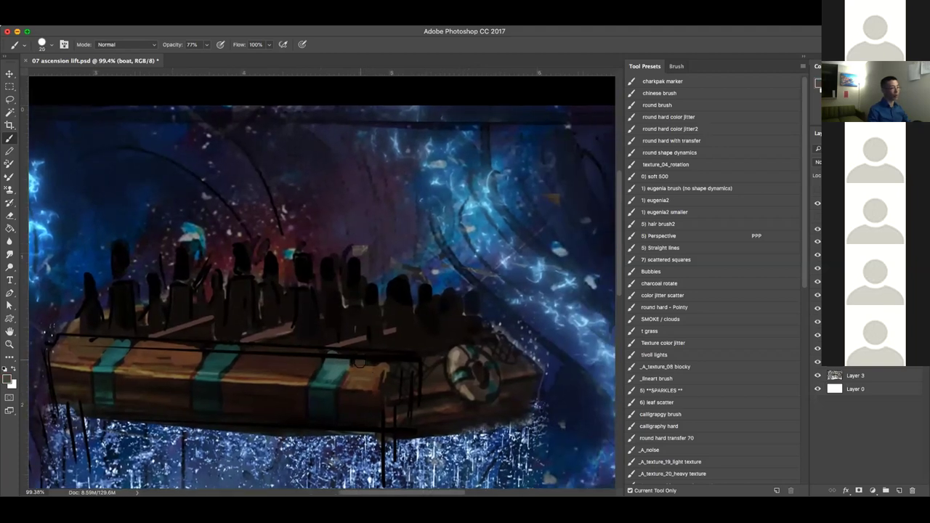
Cover the rough sketch lines around the lifebuoy and bow deck with sampled dark browns
alt+click(439, 369)
key(])
drag(410, 353, 435, 354)
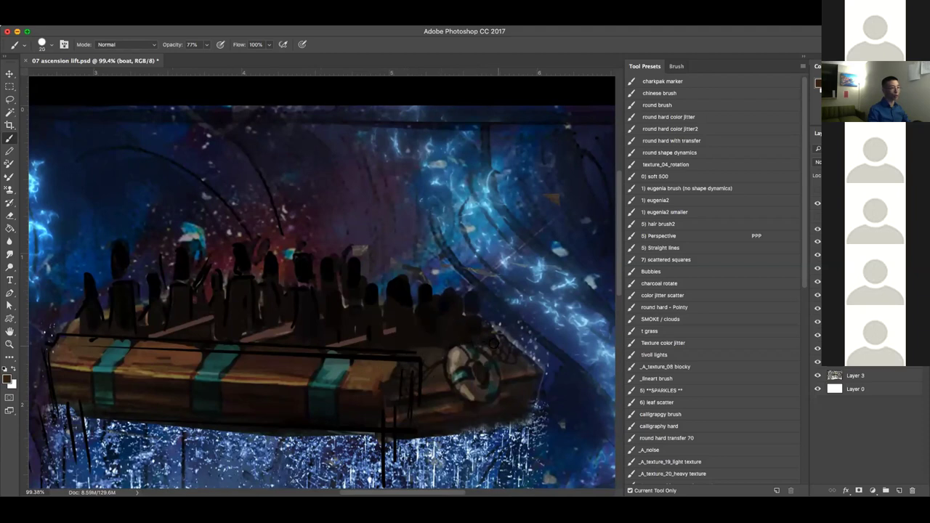
drag(495, 341, 516, 354)
alt+click(421, 337)
drag(417, 348, 455, 347)
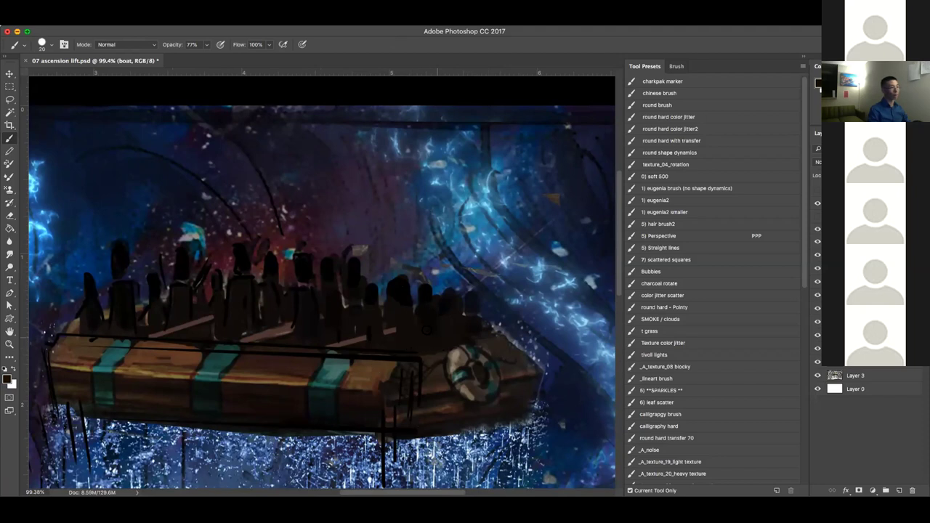
Paint fuller black passenger silhouettes in the middle and bow end of the group with a sampled dark colour
alt+click(394, 319)
drag(372, 345, 379, 327)
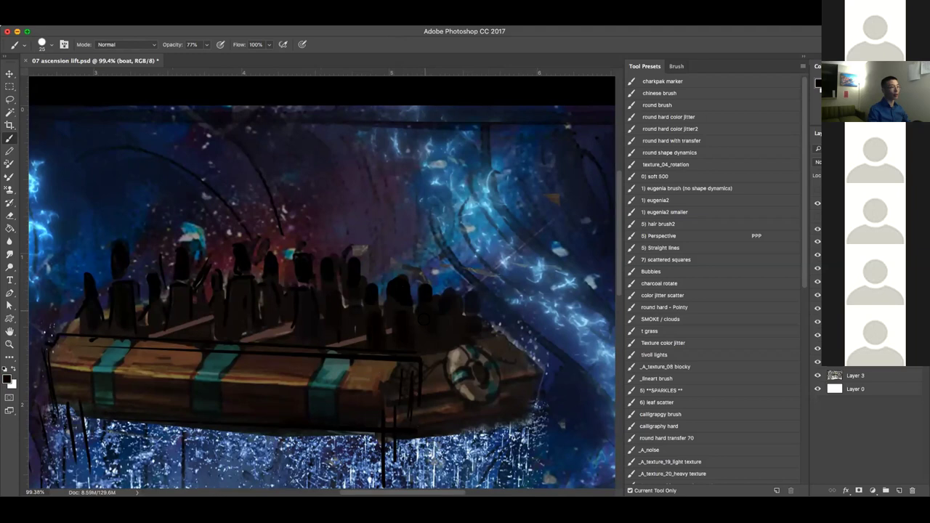
drag(339, 287, 344, 307)
drag(459, 311, 410, 311)
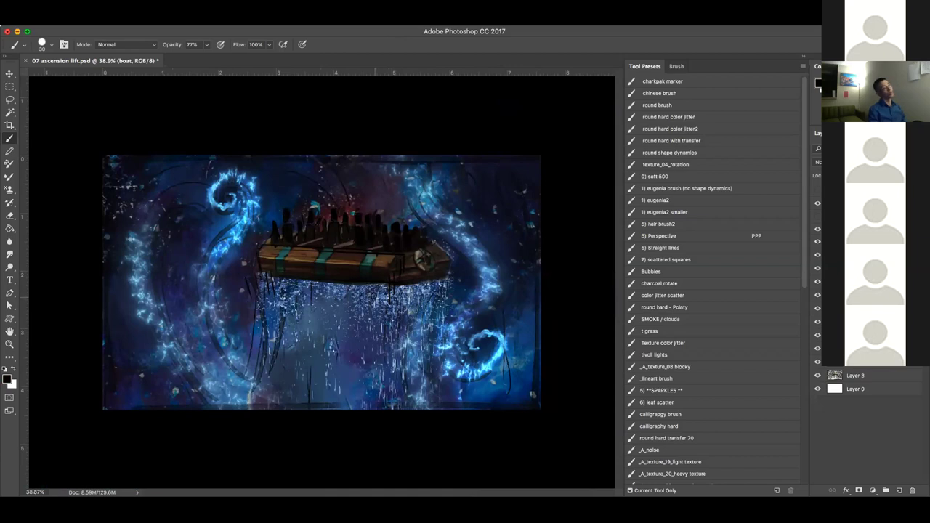
Review the whole painting and toggle one layer's visibility off and on to compare
scroll(327, 251, up, 4)
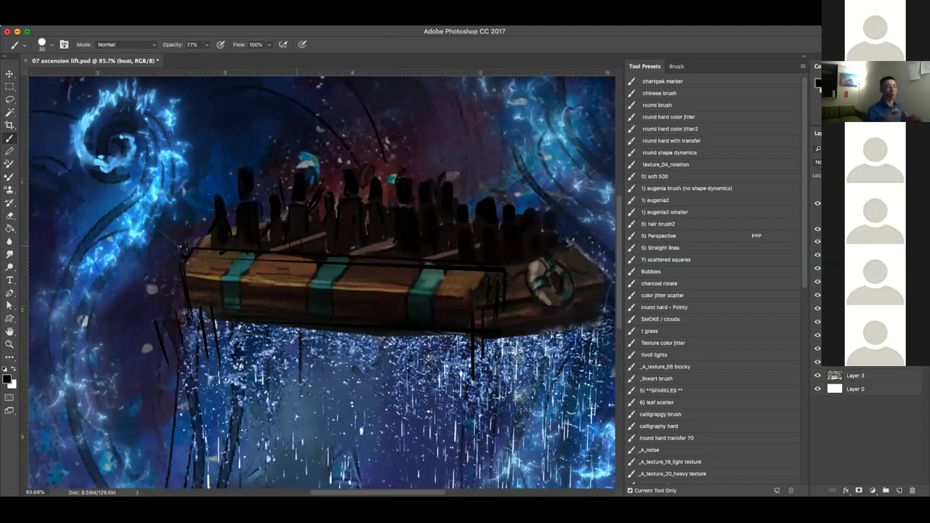
drag(454, 240, 409, 273)
scroll(366, 219, down, 3)
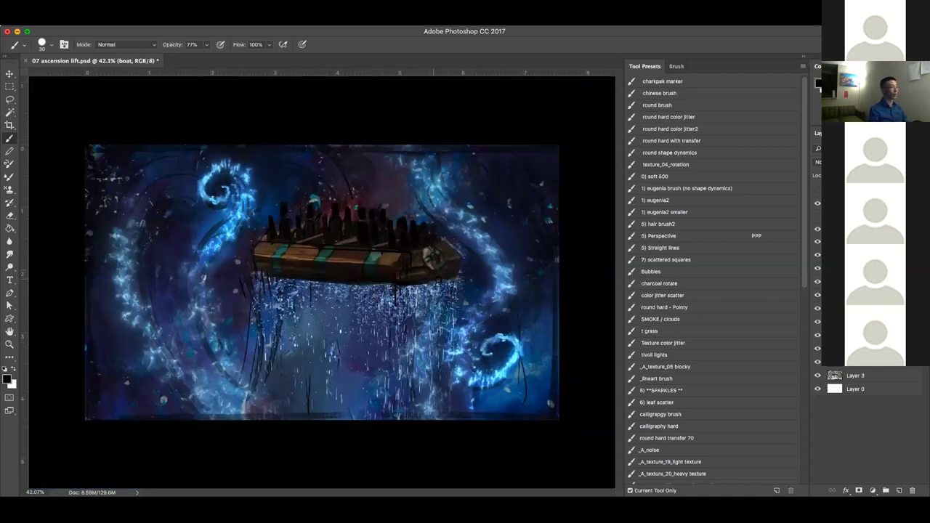
click(818, 321)
click(818, 322)
scroll(416, 285, up, 2)
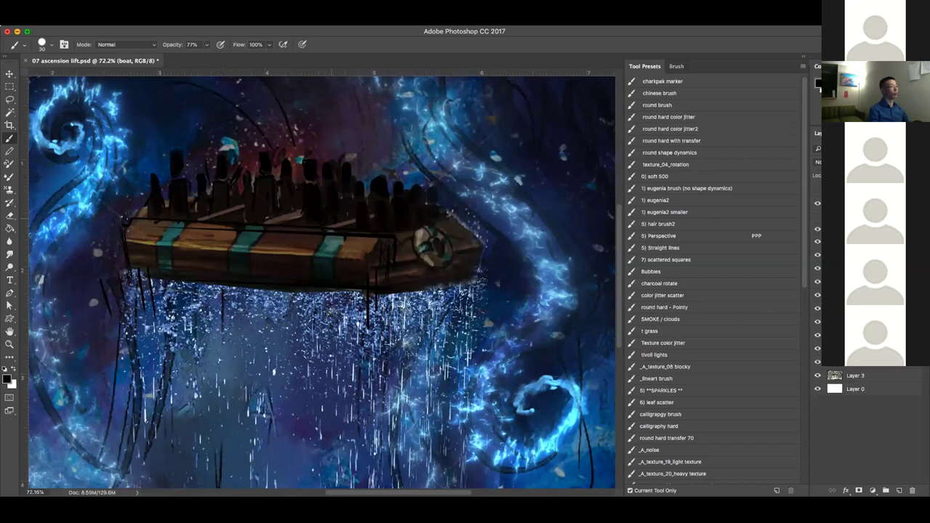
Paint thin dark brown bench lines among the passengers with a small brush at 80% opacity
key(bracketleft)
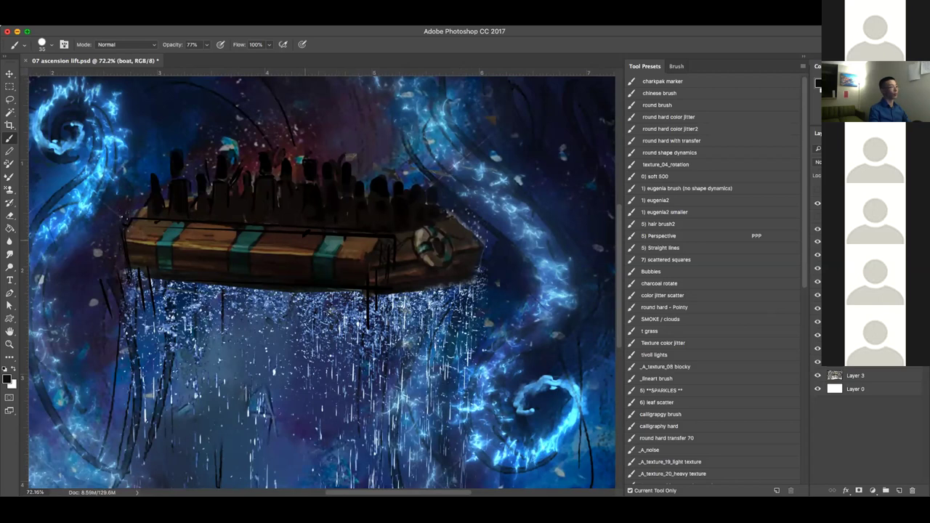
key(bracketleft)
key(bracketleft)
key(8)
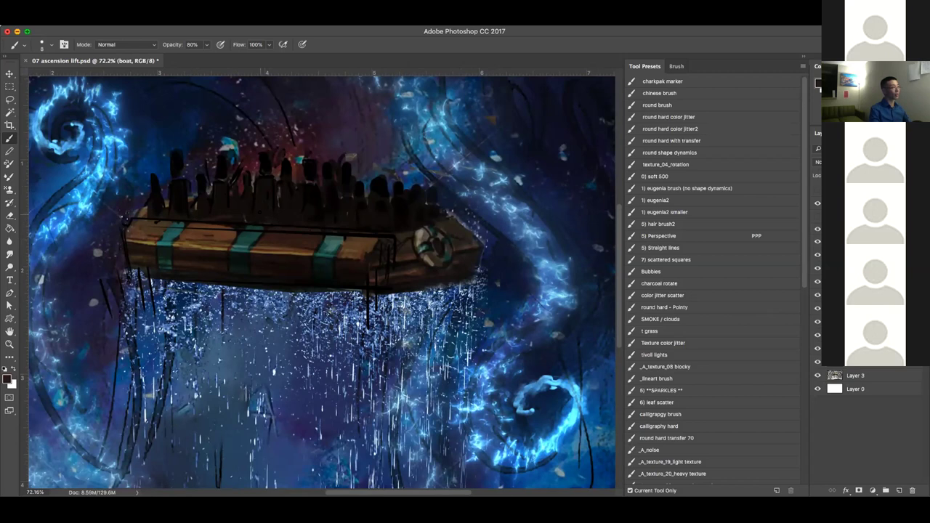
drag(253, 212, 295, 214)
drag(410, 216, 303, 222)
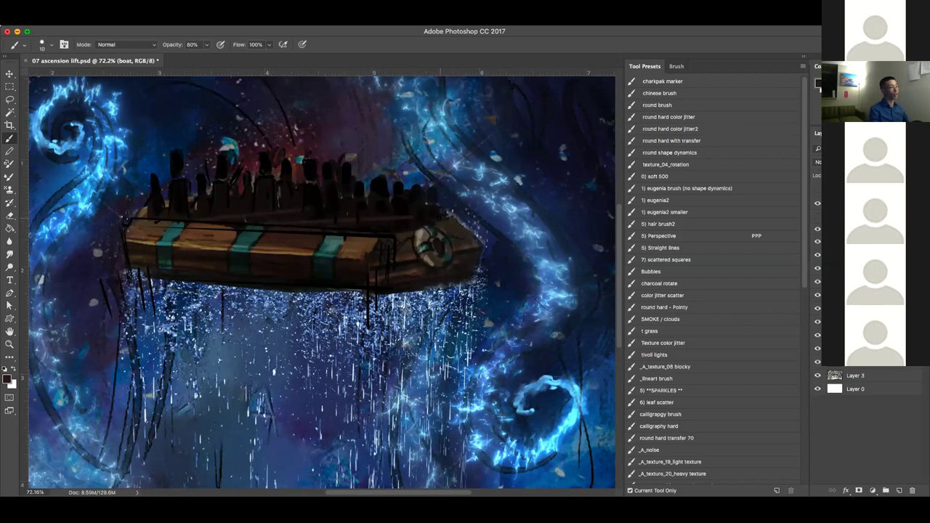
key(super+z)
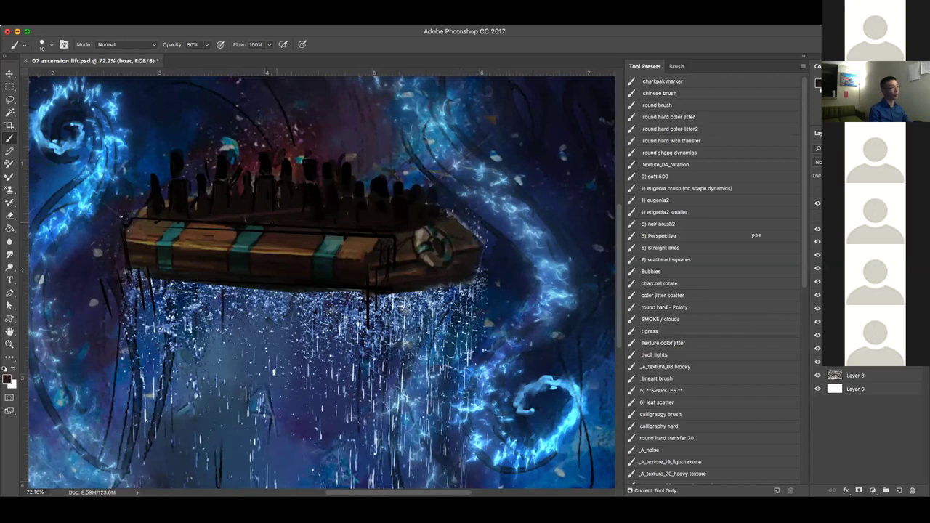
key(super+z)
drag(436, 214, 363, 224)
Darken the bodies of the middle passengers with sampled black and a larger brush at 70% opacity
alt+click(348, 210)
key(])
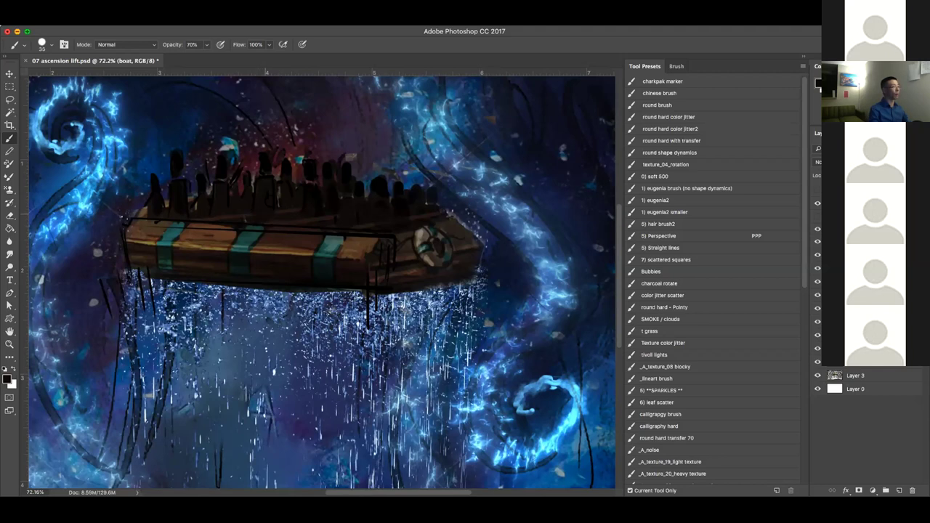
drag(280, 189, 288, 214)
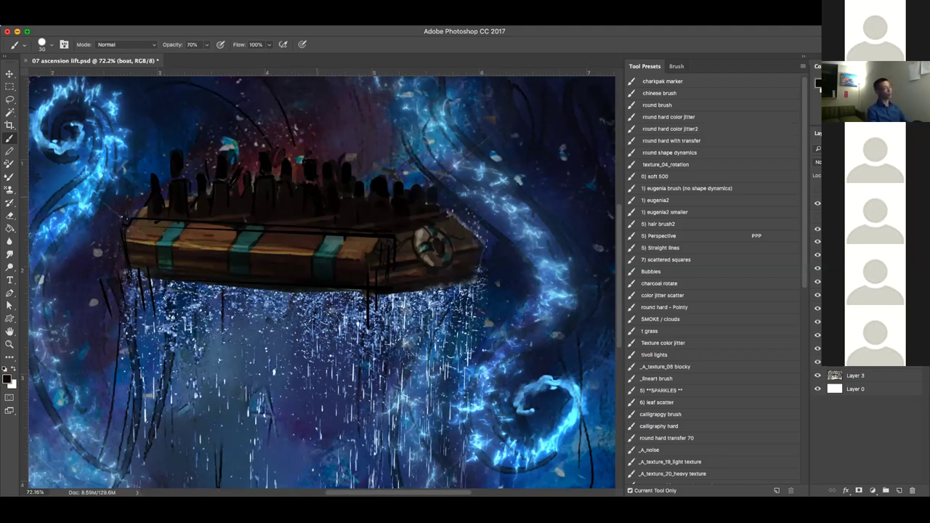
drag(292, 221, 331, 254)
scroll(333, 254, down, 5)
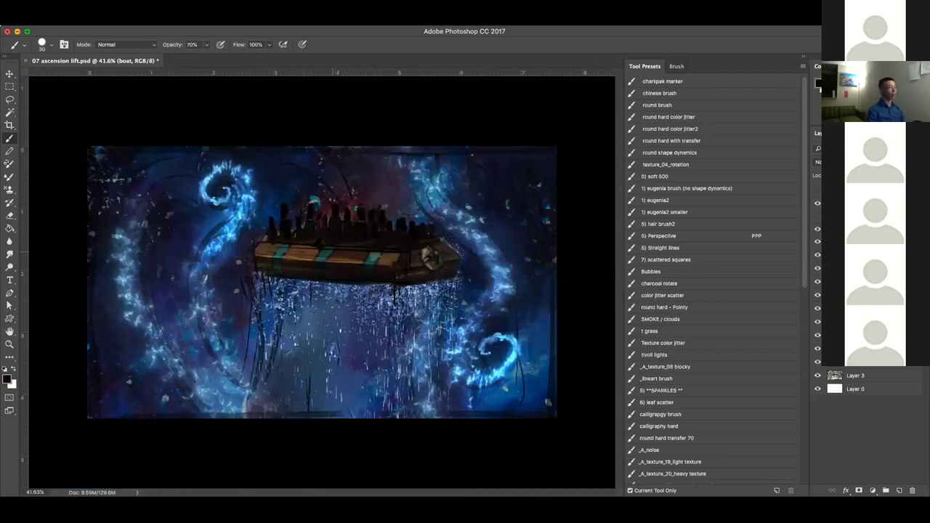
Touch up the brown top plank and extend the upper end of the rearmost turquoise band with its sampled teal
scroll(318, 242, up, 8)
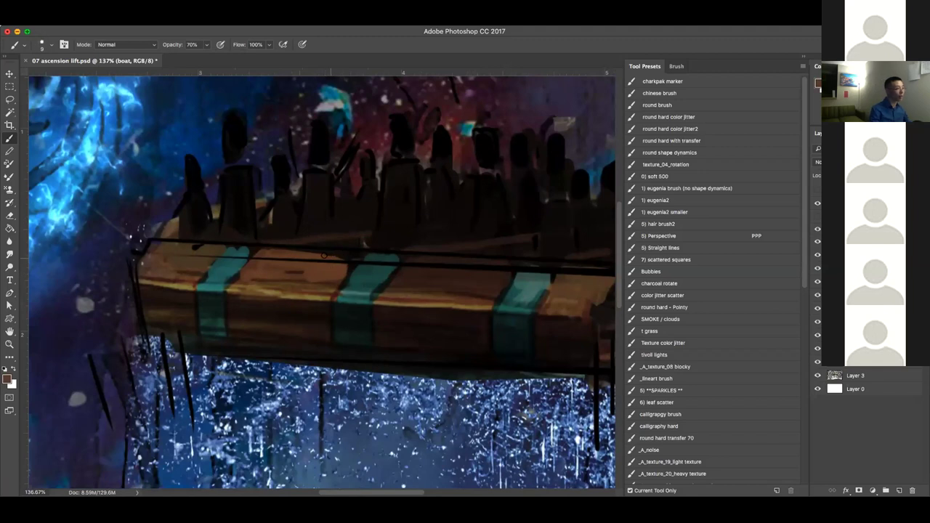
key(5)
key(])
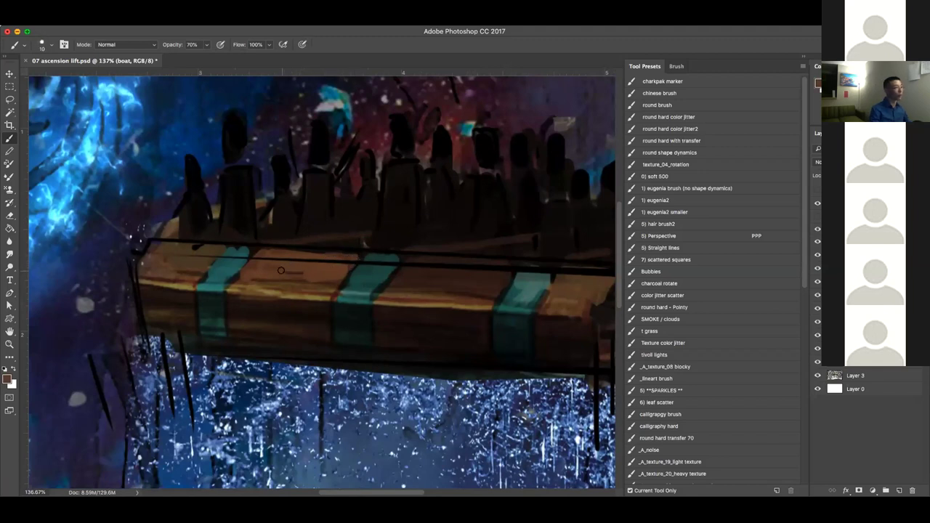
alt+click(236, 264)
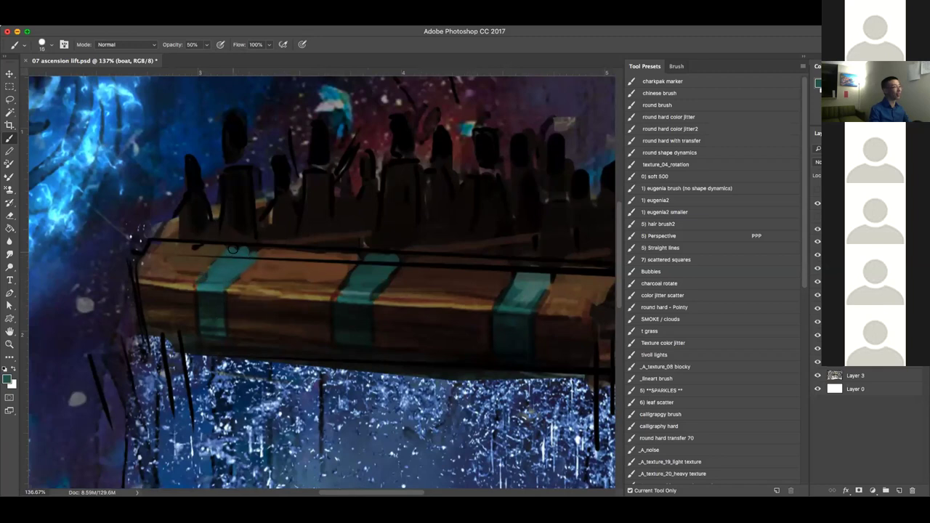
Glaze sampled olive-yellow highlights onto the hull's upper planks around the rearmost turquoise band
alt+click(188, 253)
key(bracketright)
alt+click(177, 283)
key(4)
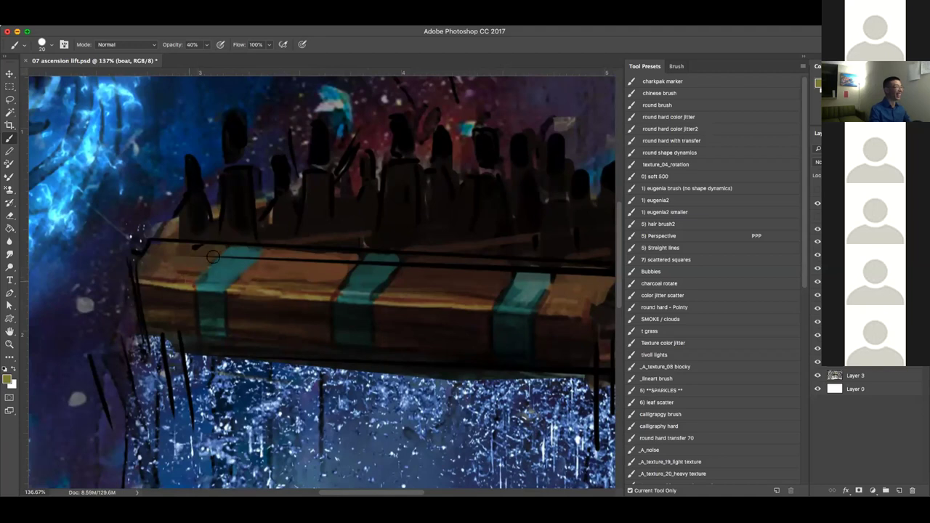
drag(214, 257, 174, 278)
drag(266, 283, 326, 287)
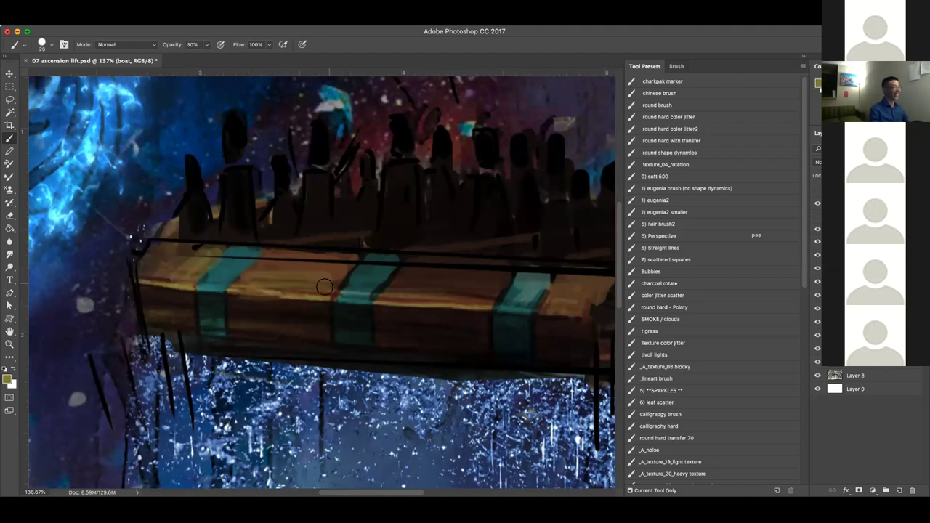
Blend sampled wood tones across the planks between the middle and front turquoise bands, lowering the brush opacity to 20%
key(3)
key(bracketright)
scroll(472, 300, down, 3)
scroll(486, 288, down, 3)
drag(487, 289, 263, 288)
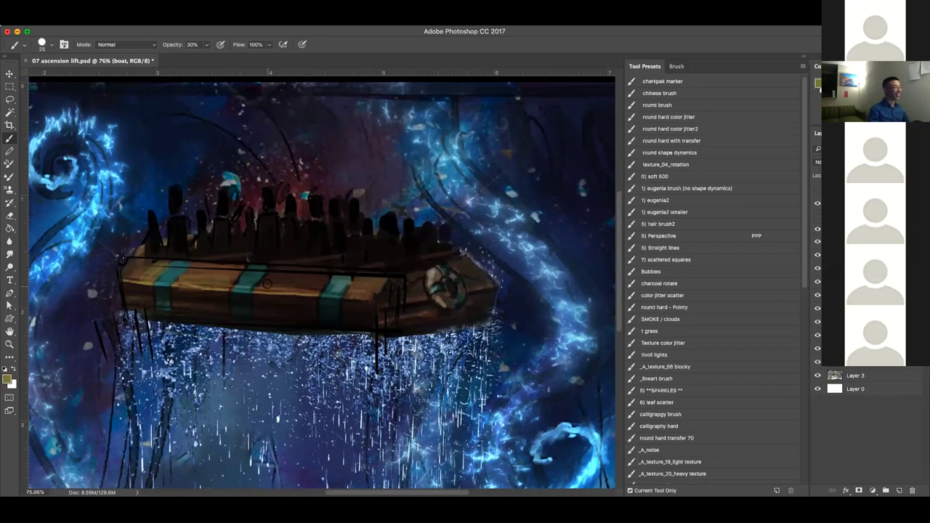
key(2)
drag(266, 283, 326, 285)
alt+click(249, 285)
alt+click(343, 283)
alt+click(325, 279)
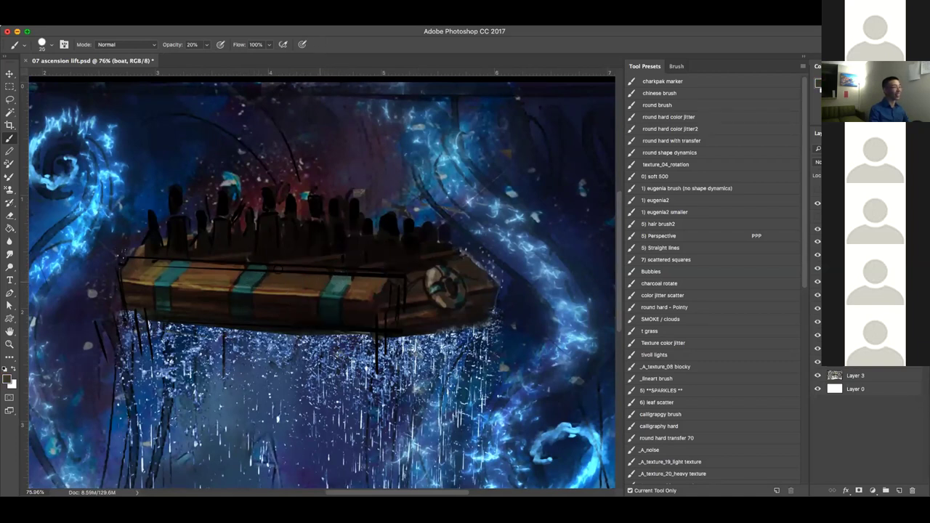
Blend sampled browns over the sketched front corner of the hull and the bow planks around the lifebuoy
alt+click(367, 285)
alt+click(392, 281)
alt+click(375, 289)
key([)
alt+click(392, 312)
alt+click(423, 303)
mouse_move(427, 311)
mouse_down()
mouse_move(406, 318)
mouse_move(429, 312)
mouse_up()
alt+click(468, 294)
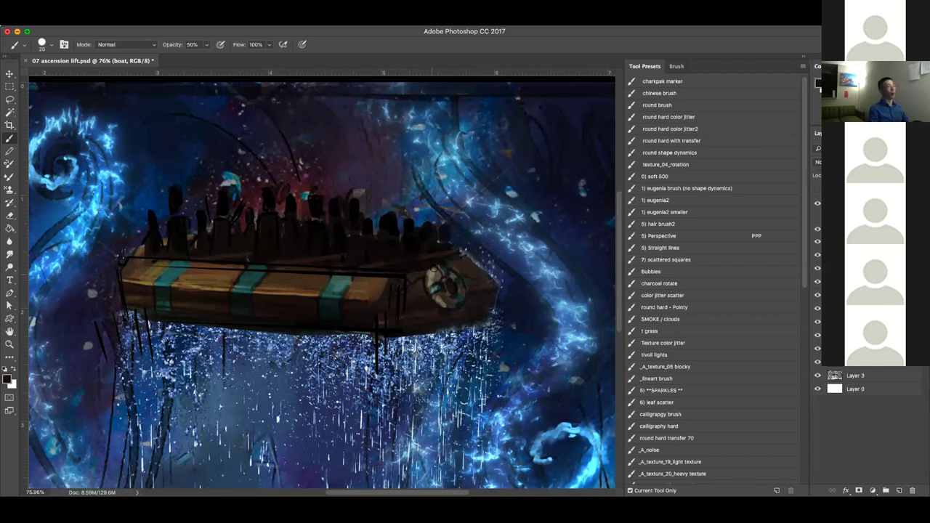
Trim the underside of the boat's bow to a clean straight edge with a size 25 eraser
scroll(384, 281, down, 8)
scroll(392, 268, up, 5)
drag(302, 311, 373, 332)
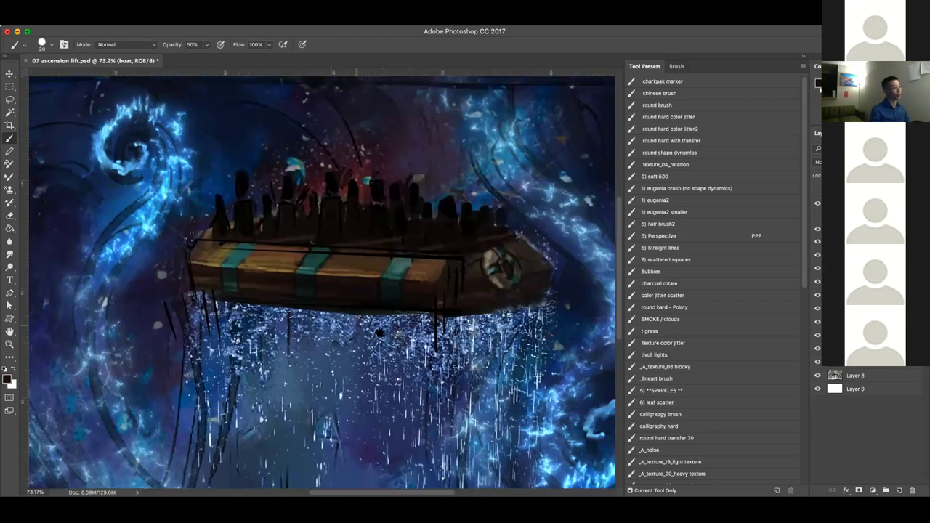
key(e)
key(])
key(])
key(])
key(])
click(585, 308)
shift+click(466, 326)
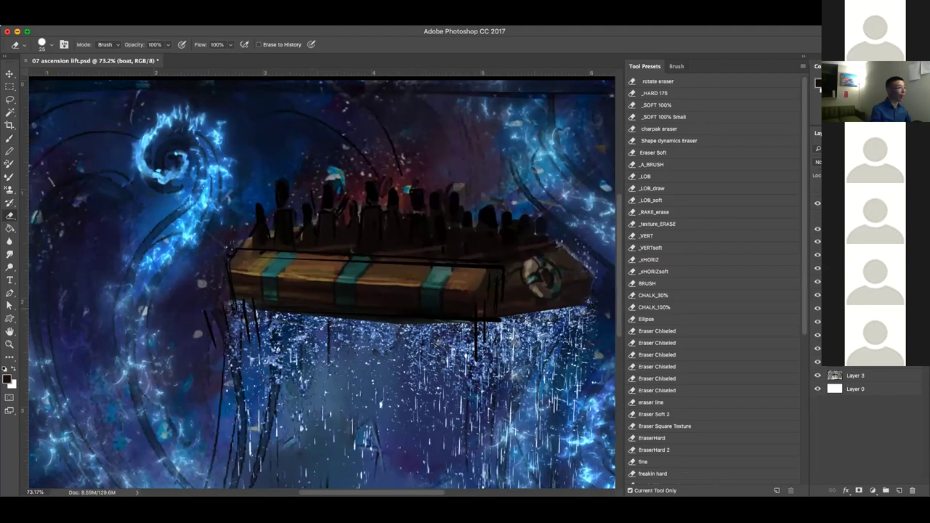
Trim the rest of the hull's underside to a straight edge back towards the stern
shift+click(240, 313)
drag(404, 325, 367, 333)
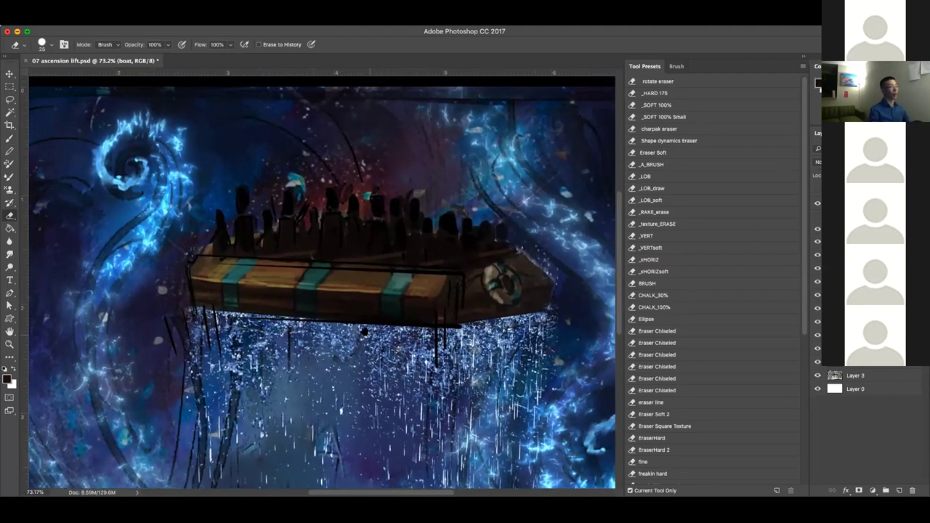
scroll(364, 331, down, 3)
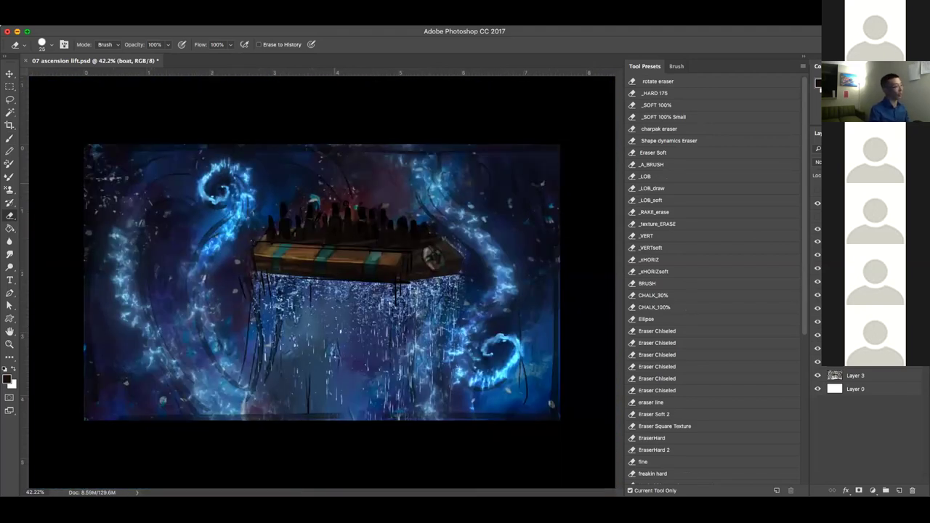
scroll(355, 208, up, 3)
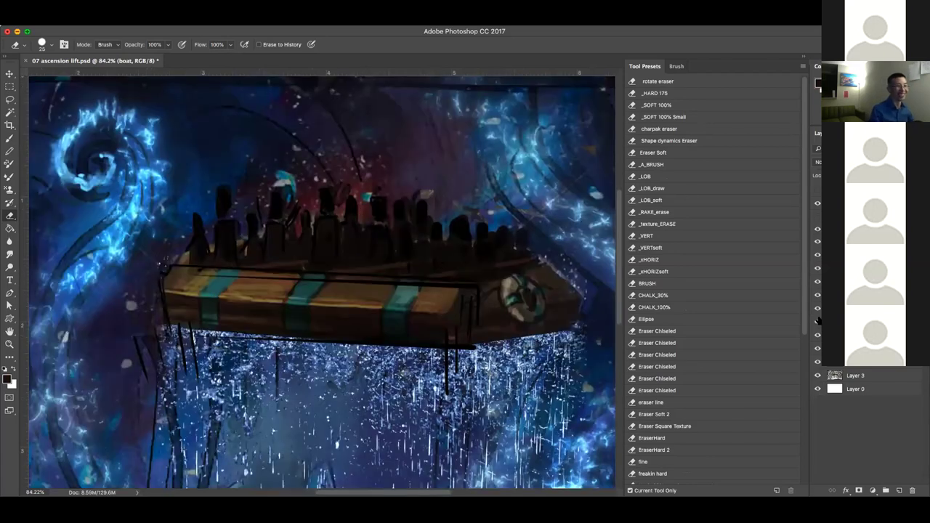
click(818, 321)
click(818, 321)
Paint rim highlights in sampled light blue on the heads of the front passengers with the round shape dynamics brush at 50% opacity
key(b)
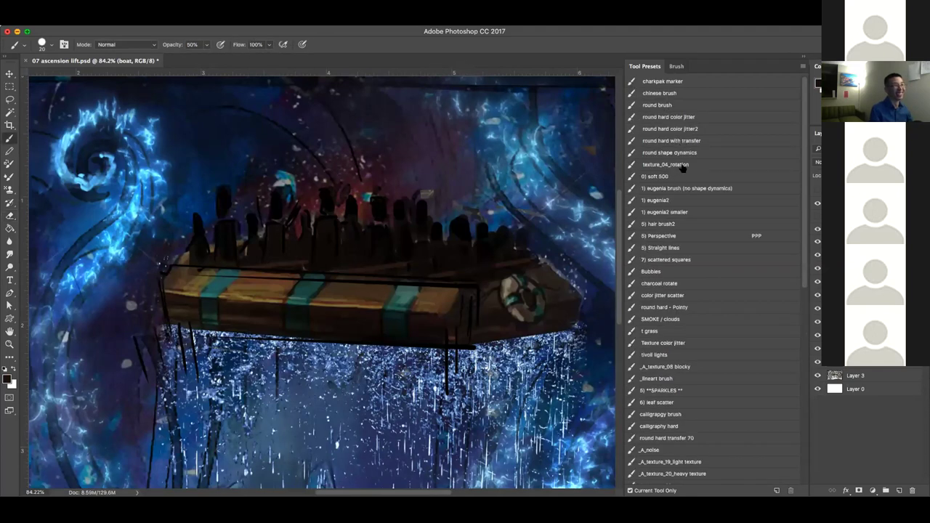
click(684, 191)
scroll(476, 270, right, 2)
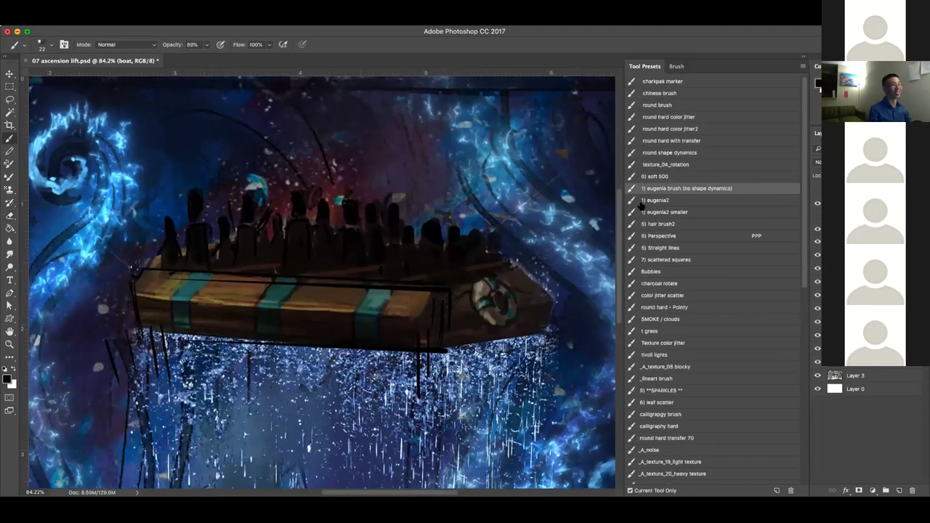
click(683, 154)
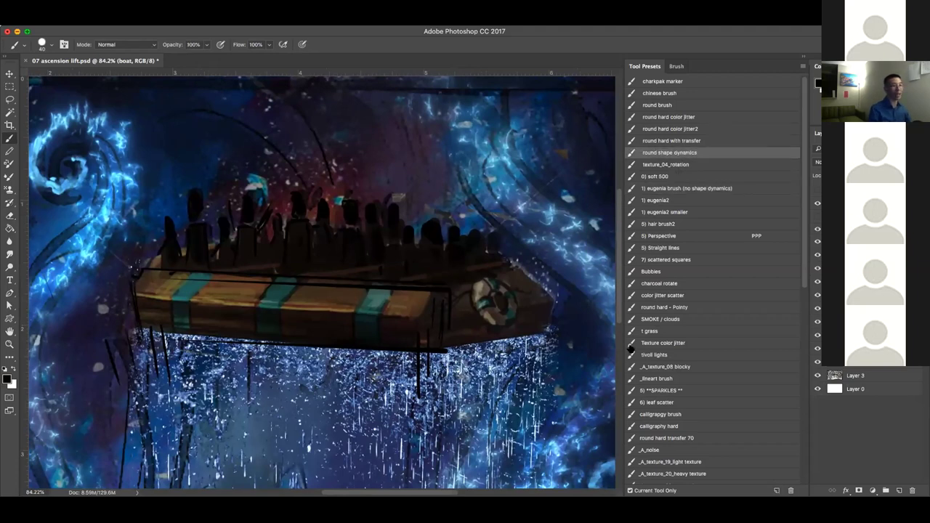
alt+click(131, 174)
key(bracketleft)
key(bracketleft)
key(bracketleft)
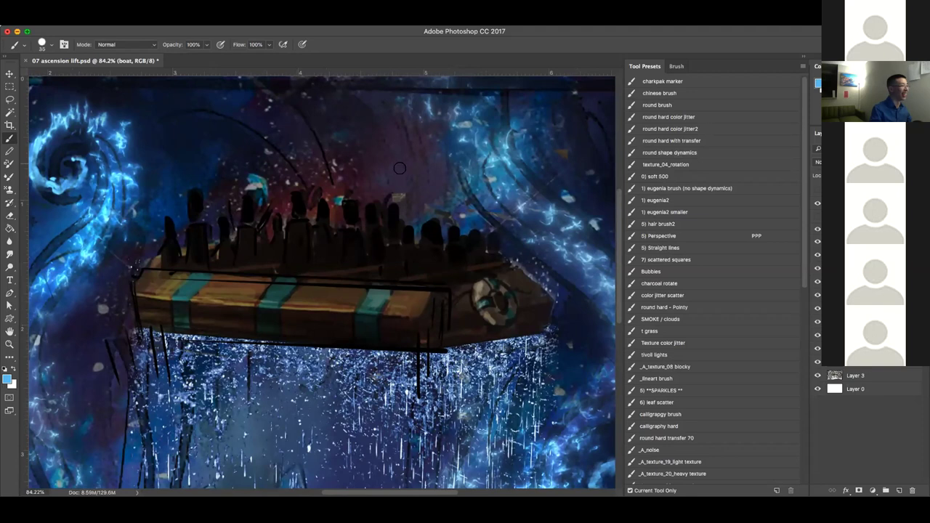
drag(427, 226, 450, 225)
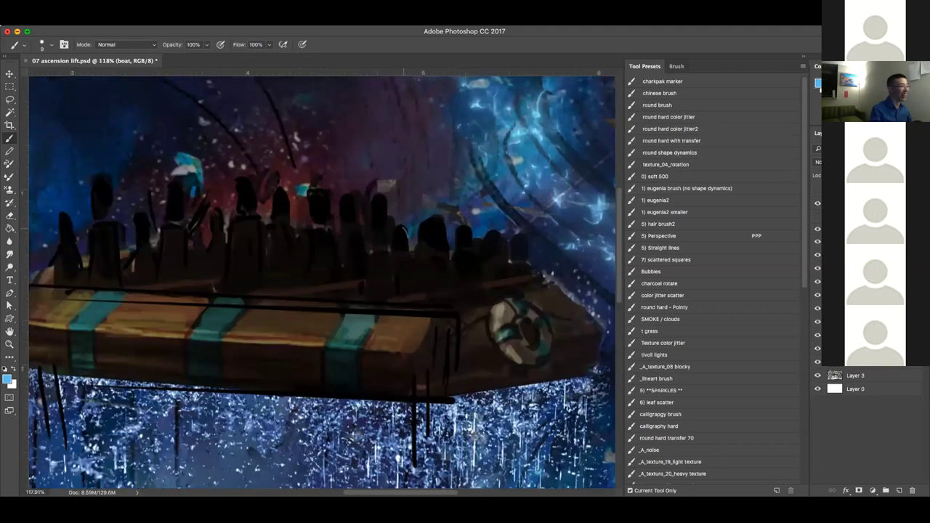
key(bracketright)
mouse_move(410, 246)
mouse_down()
mouse_move(406, 228)
mouse_move(436, 217)
mouse_up()
key(5)
drag(470, 248, 465, 225)
mouse_move(502, 252)
mouse_down()
mouse_move(499, 233)
mouse_move(522, 233)
mouse_up()
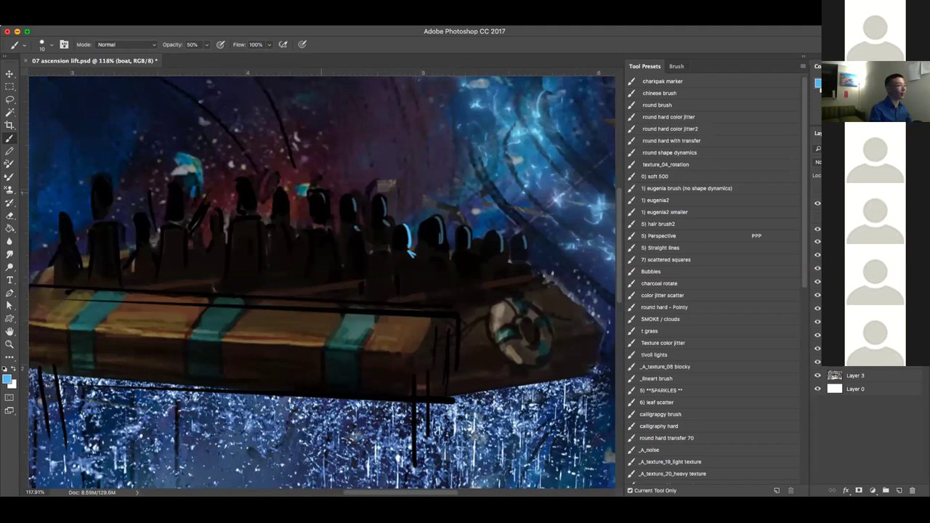
Add light-blue rim highlights to the heads and shoulders of the middle and rear passengers
mouse_move(288, 212)
mouse_down()
mouse_move(286, 187)
mouse_move(252, 187)
mouse_up()
drag(293, 247, 320, 252)
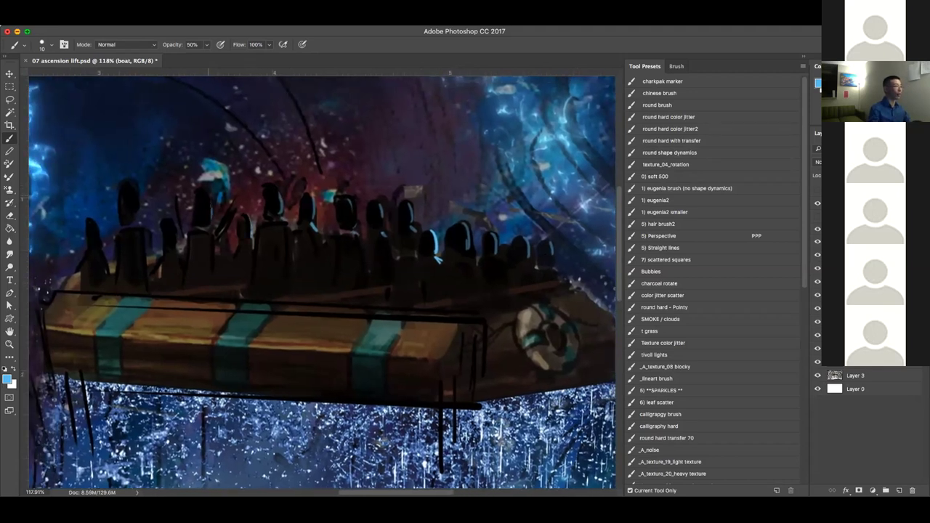
scroll(322, 282, left, 5)
mouse_move(212, 195)
mouse_down()
mouse_move(210, 229)
mouse_move(252, 247)
mouse_up()
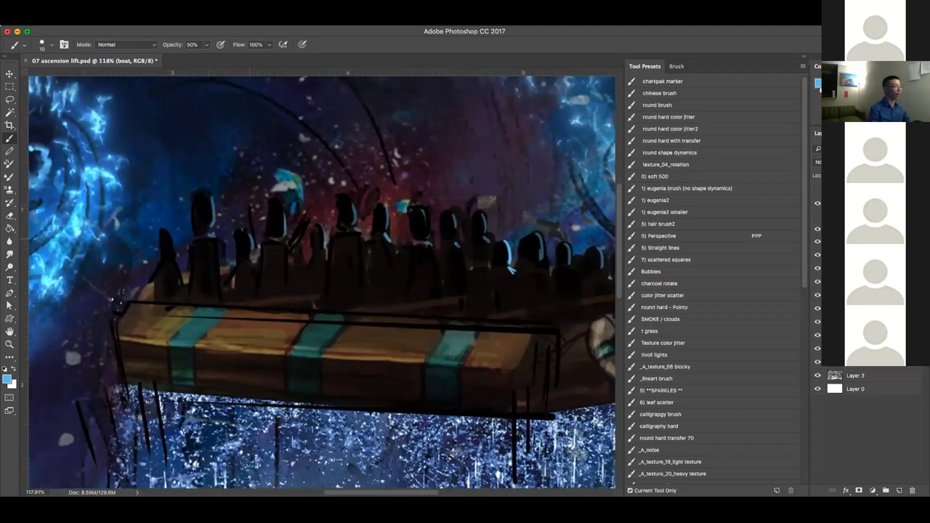
mouse_move(225, 275)
mouse_down()
mouse_move(221, 235)
mouse_move(177, 250)
mouse_up()
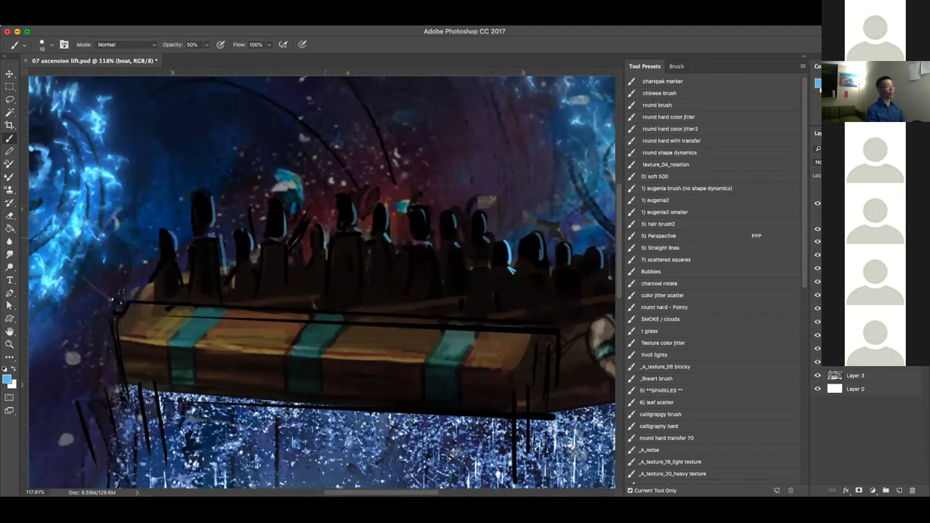
scroll(335, 232, down, 5)
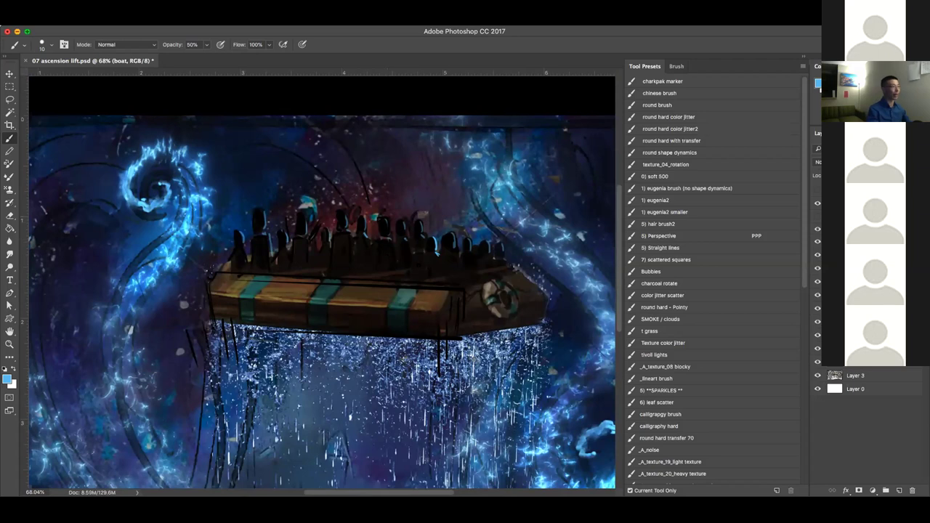
scroll(436, 252, up, 3)
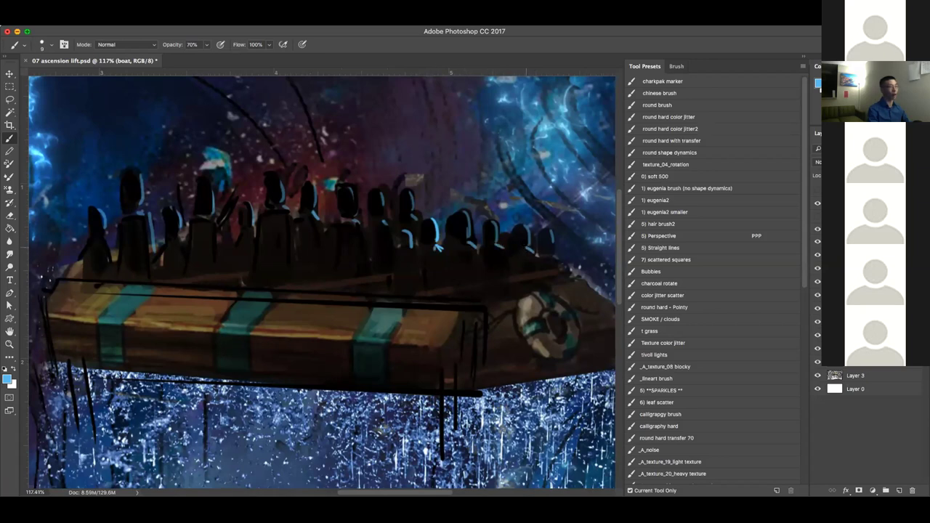
Trim the frontmost passenger's head with the _HARD 175 eraser at size 9, and sample black from a middle passenger's silhouette
key(e)
click(658, 93)
key(bracketleft)
key(bracketleft)
key(bracketleft)
key(bracketleft)
key(bracketleft)
key(bracketleft)
key(bracketleft)
key(bracketleft)
key(bracketleft)
key(bracketleft)
key(bracketleft)
key(bracketleft)
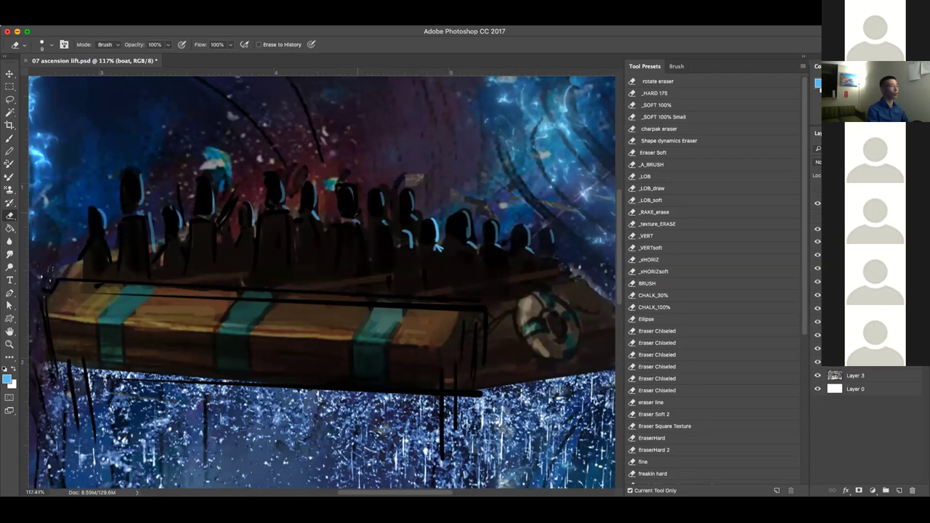
key(b)
alt+click(347, 206)
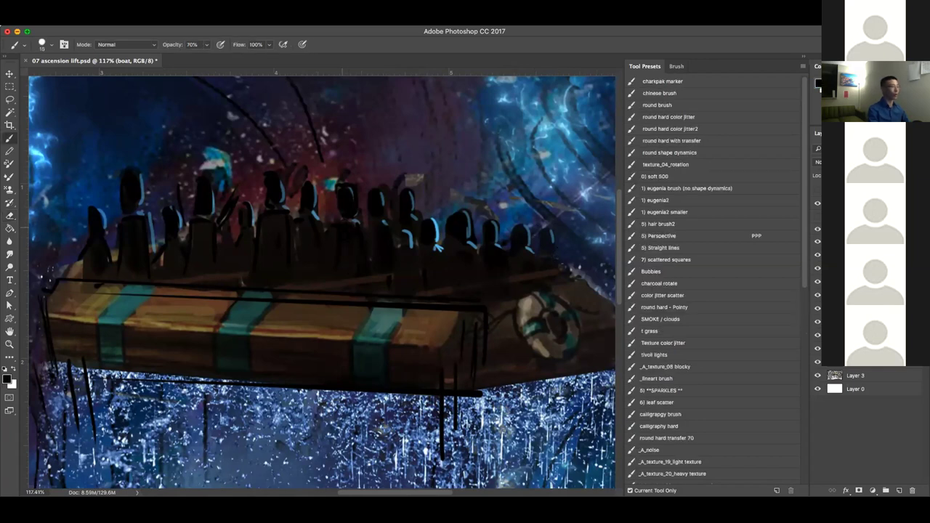
scroll(339, 280, down, 8)
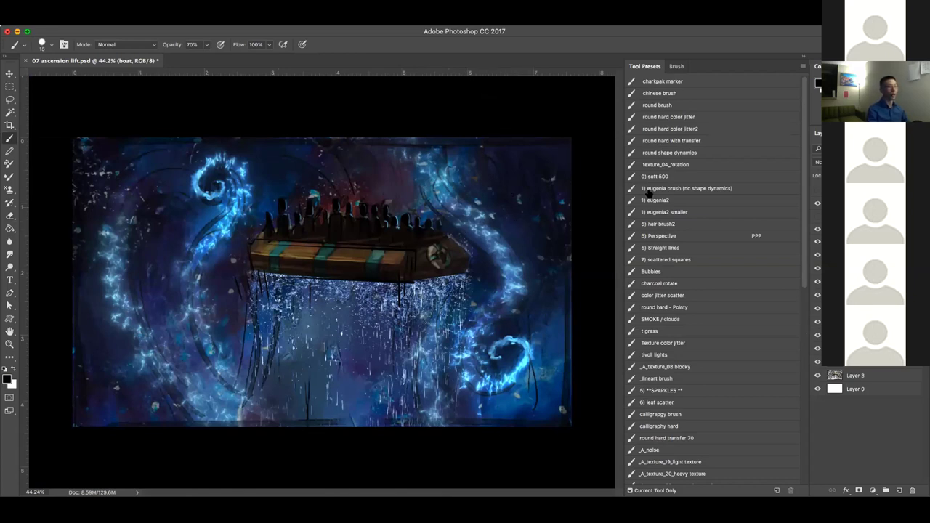
Glaze a sampled muted blue over the boat's bow with a reduced 0) soft 500 brush at 30% flow
click(663, 176)
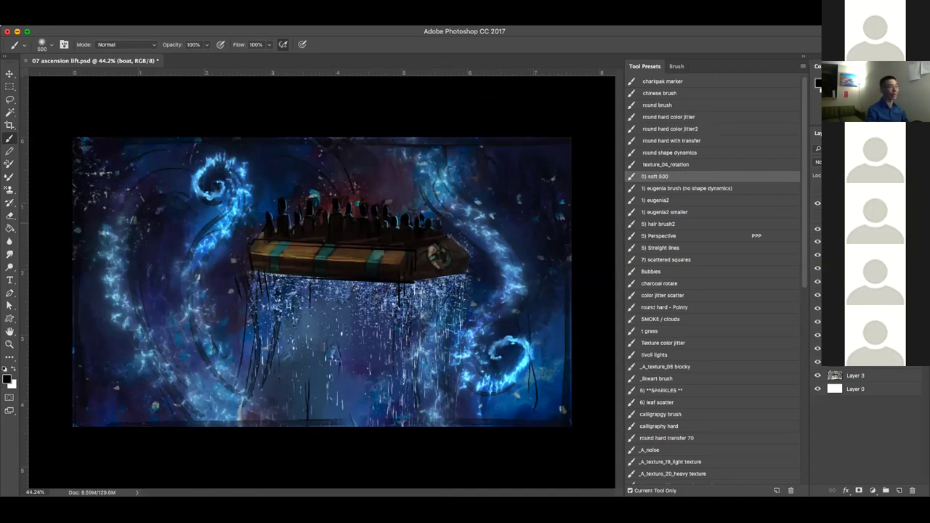
scroll(503, 229, up, 2)
alt+click(526, 222)
key(shift+3)
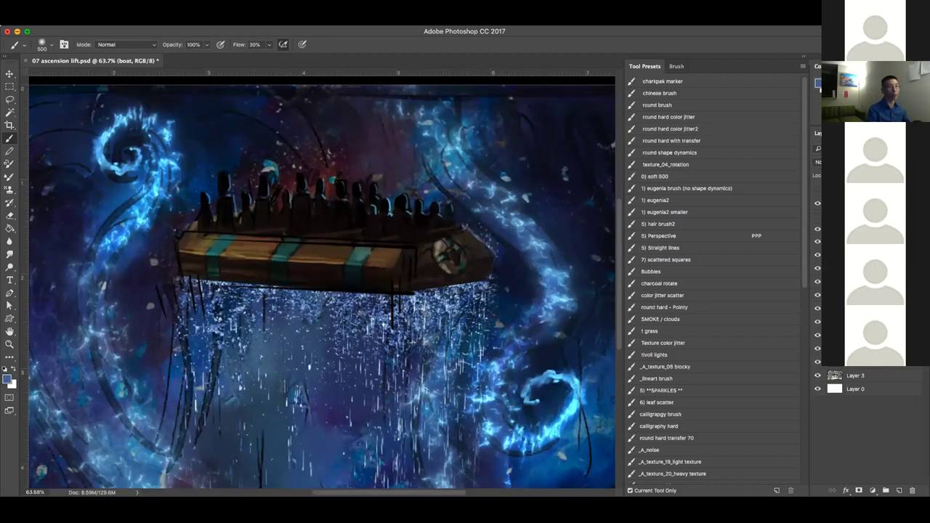
key(bracketleft)
key(bracketleft)
key(bracketleft)
key(bracketleft)
key(bracketleft)
key(bracketleft)
key(bracketleft)
drag(500, 237, 478, 239)
Brighten the lifebuoy and bow planks in sampled light blue with the round brush in Color Dodge mode, raising the opacity from 20% to 50%
click(665, 105)
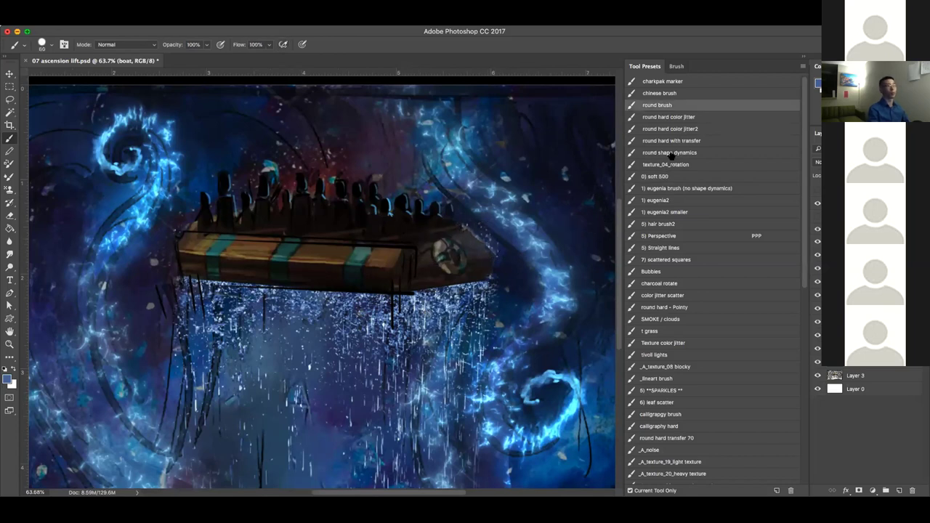
scroll(511, 219, up, 4)
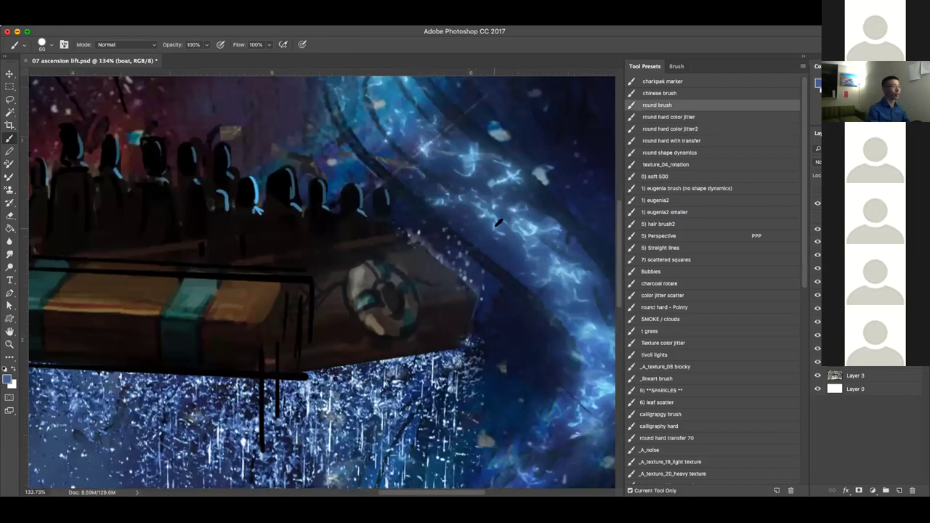
key(bracketleft)
key(bracketleft)
key(bracketleft)
key(bracketleft)
alt+click(480, 114)
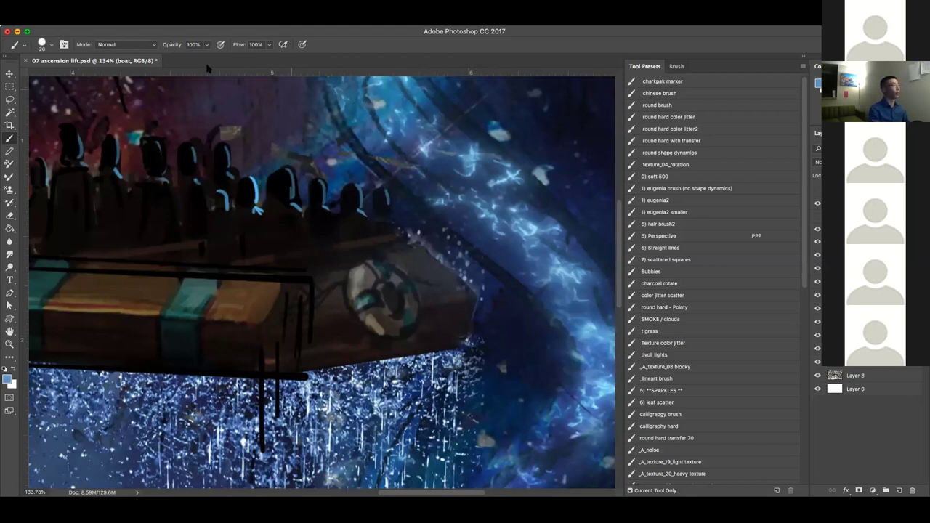
click(140, 45)
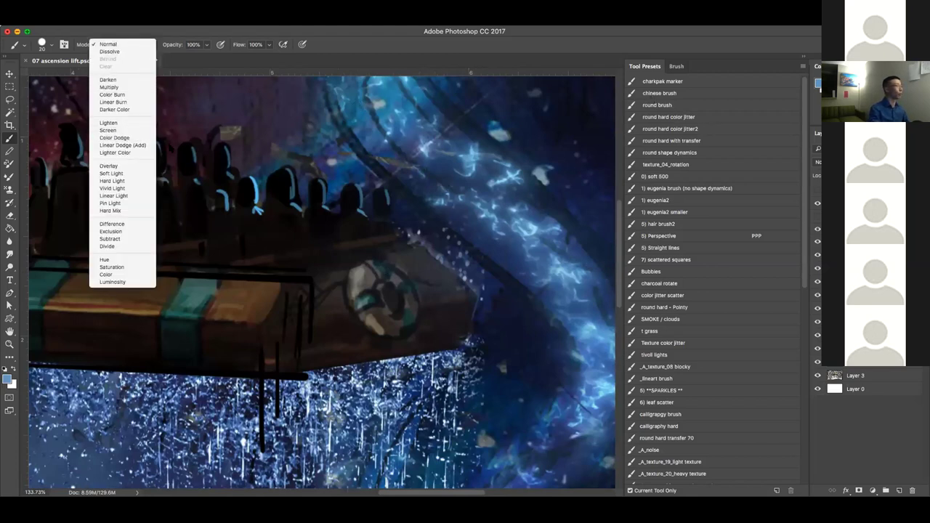
click(127, 137)
key(2)
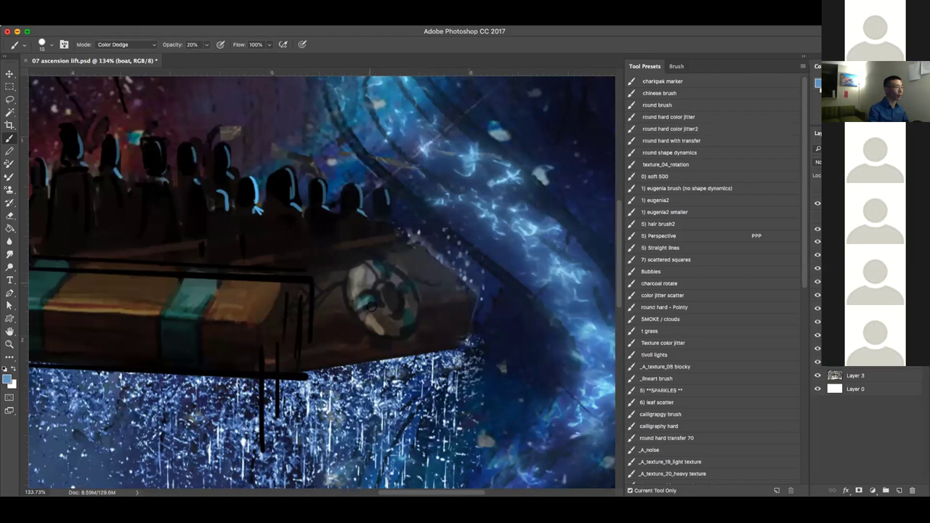
mouse_move(380, 266)
mouse_down()
mouse_move(408, 294)
mouse_move(410, 321)
mouse_up()
key(])
mouse_move(439, 283)
mouse_down()
mouse_move(405, 248)
mouse_move(429, 282)
mouse_up()
mouse_move(298, 288)
mouse_down()
mouse_move(328, 270)
mouse_move(341, 311)
mouse_move(351, 266)
mouse_move(308, 262)
mouse_move(367, 248)
mouse_move(275, 261)
mouse_move(422, 233)
mouse_move(459, 286)
mouse_move(438, 295)
mouse_up()
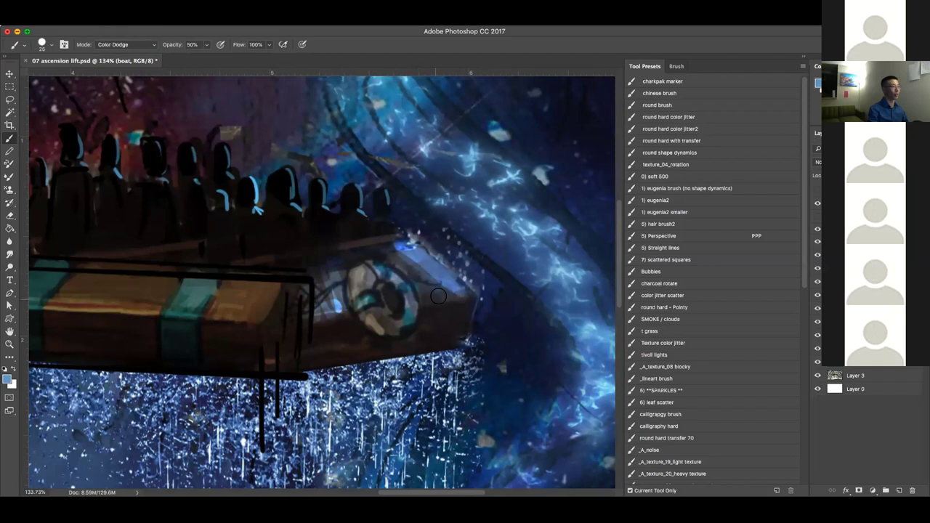
Undo the last Color Dodge stroke and glaze thinner highlights along the bow's upper edge at 20% opacity
key(super+z)
key(2)
key(bracketleft)
key(bracketleft)
key(bracketleft)
key(bracketleft)
mouse_move(392, 247)
mouse_down()
mouse_move(350, 261)
mouse_move(409, 260)
mouse_move(476, 293)
mouse_up()
key(bracketright)
key(bracketright)
key(bracketright)
mouse_move(458, 204)
mouse_down()
mouse_move(396, 233)
mouse_move(450, 215)
mouse_up()
Try a light-blue glow over the front passengers with the 0) soft 500 brush, undo it, and reduce the brush to size 150 and 10% flow
key(bracketright)
key(bracketright)
key(bracketright)
key(bracketright)
click(660, 176)
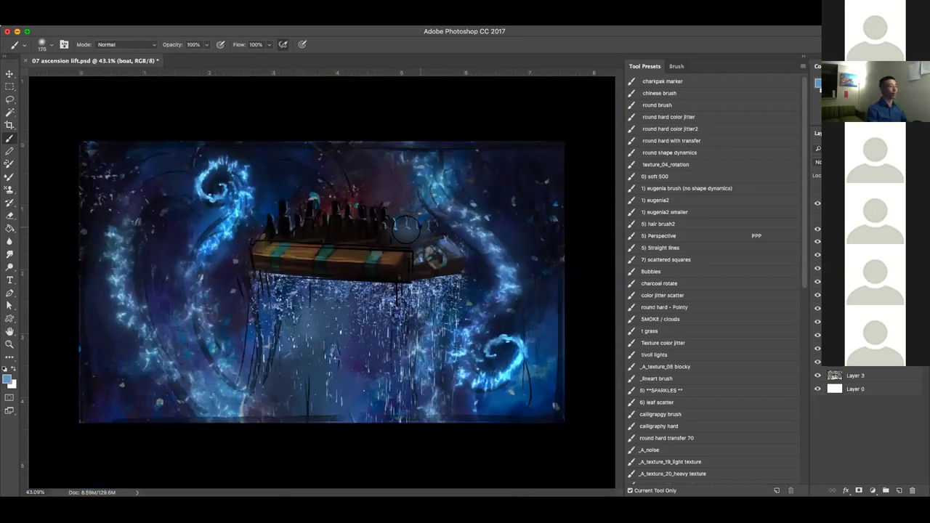
key(super+z)
key(1)
key(bracketleft)
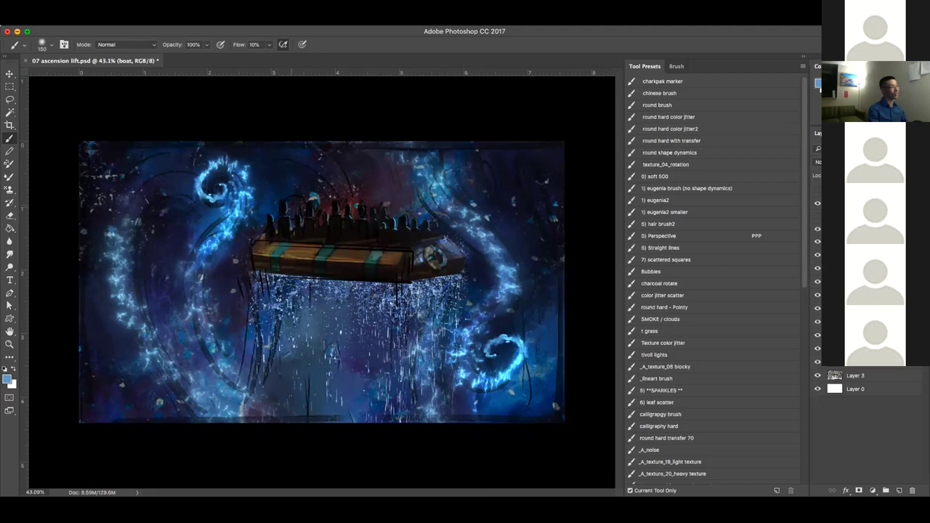
click(817, 324)
click(817, 335)
click(818, 335)
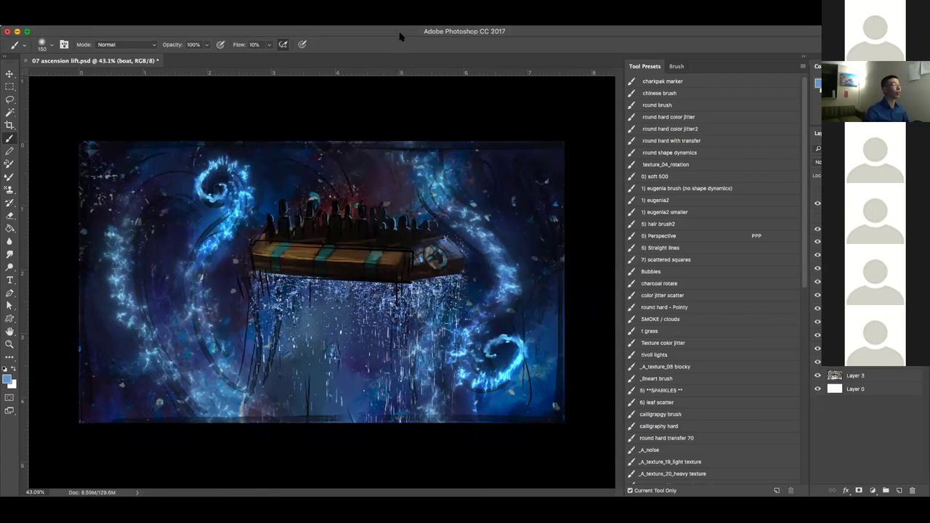
drag(399, 32, 400, 54)
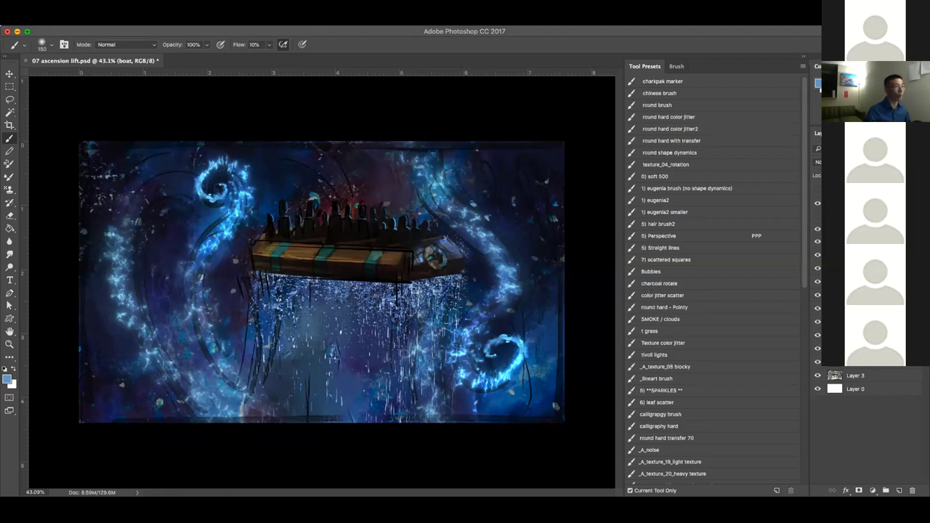
Place the magic-space-fairy-dust-infinity image at 36% scale over the painting and set its layer blend mode to Color Dodge
drag(469, 205, 472, 209)
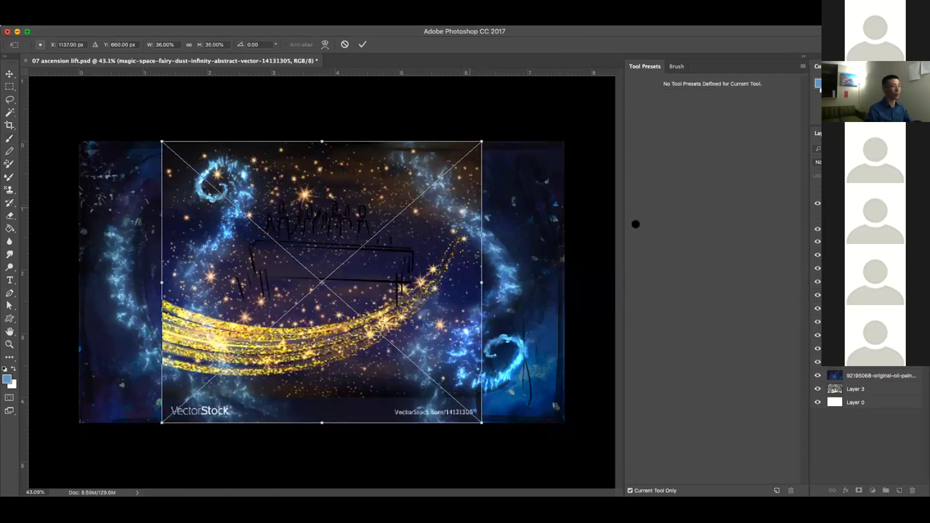
key(Return)
click(819, 162)
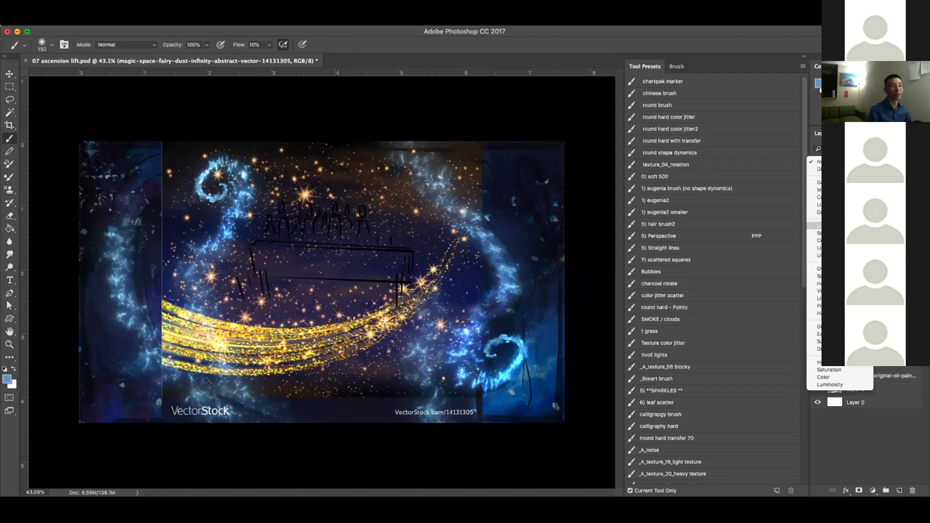
click(818, 240)
key(ctrl+t)
key(Return)
key(b)
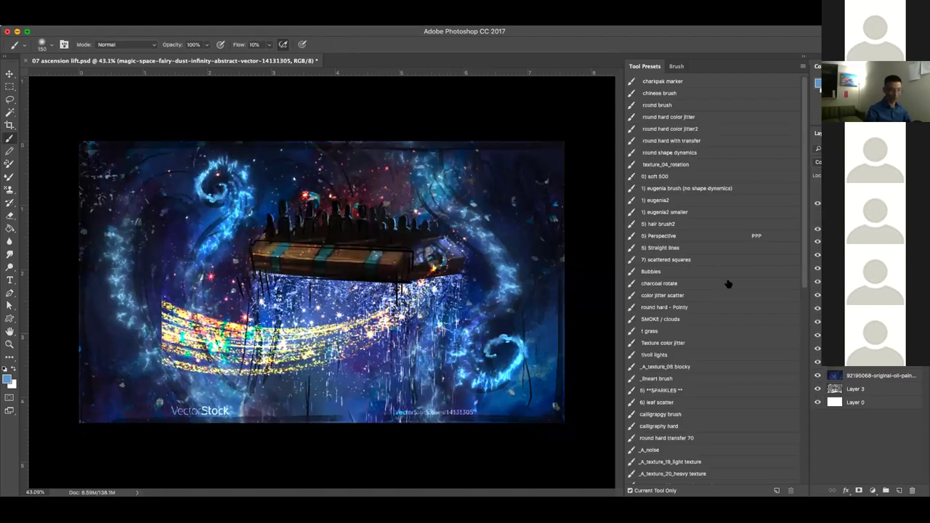
Rotate, flip and position the fairy-dust image so its golden streaks run along the light swirl beside the boat's stern
key(ctrl+t)
drag(399, 346, 423, 294)
right_click(423, 294)
click(459, 419)
drag(548, 303, 532, 384)
drag(401, 325, 327, 328)
drag(499, 269, 491, 360)
mouse_move(325, 258)
mouse_down()
mouse_move(341, 270)
mouse_move(349, 252)
mouse_up()
key(Return)
key(b)
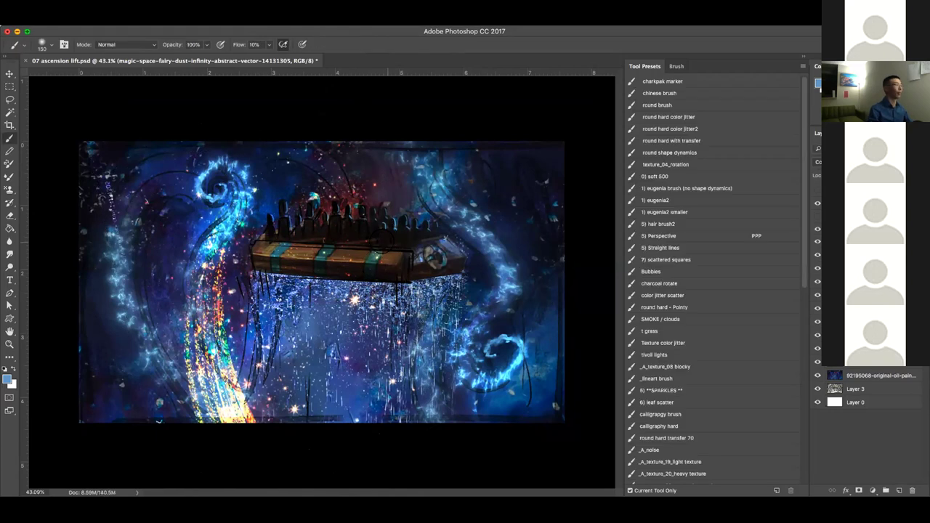
key(super+t)
key(Return)
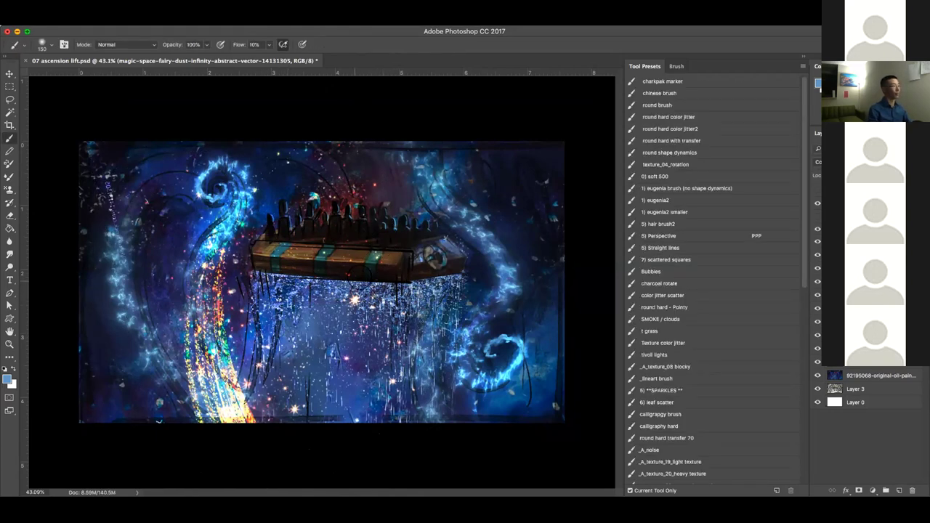
Erase the stray fairy-dust sparkles over the boat and the falling light with the _SOFT 100% eraser, reducing its size to 300
key(e)
click(673, 105)
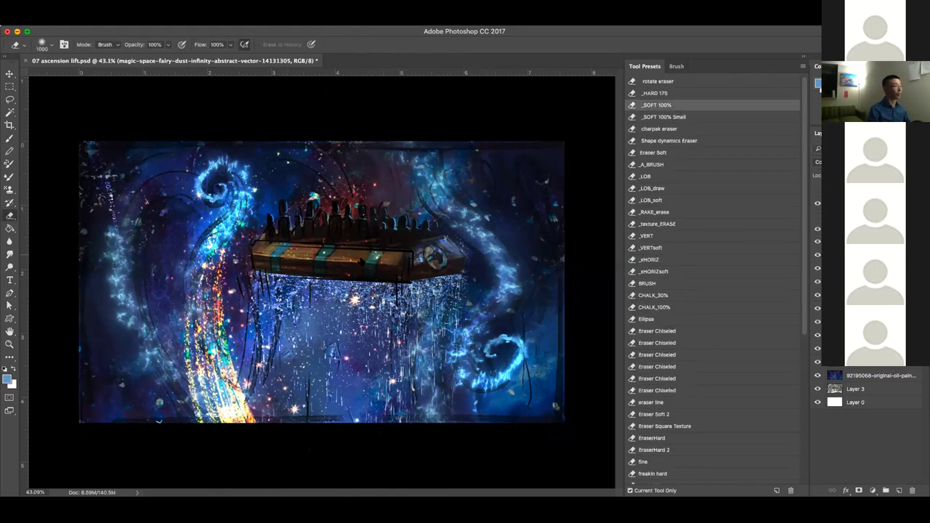
key(bracketleft)
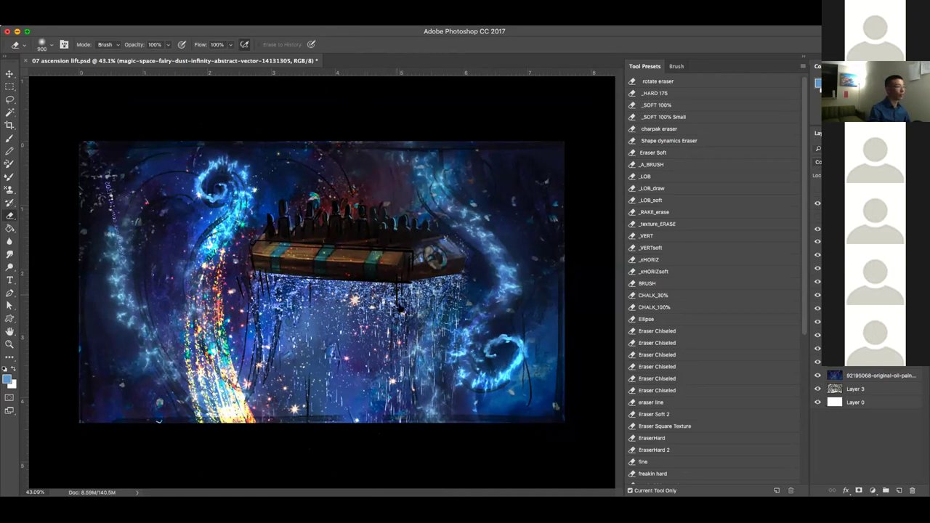
key(bracketleft)
key(bracketleft)
key(bracketleft)
key(bracketleft)
key(bracketleft)
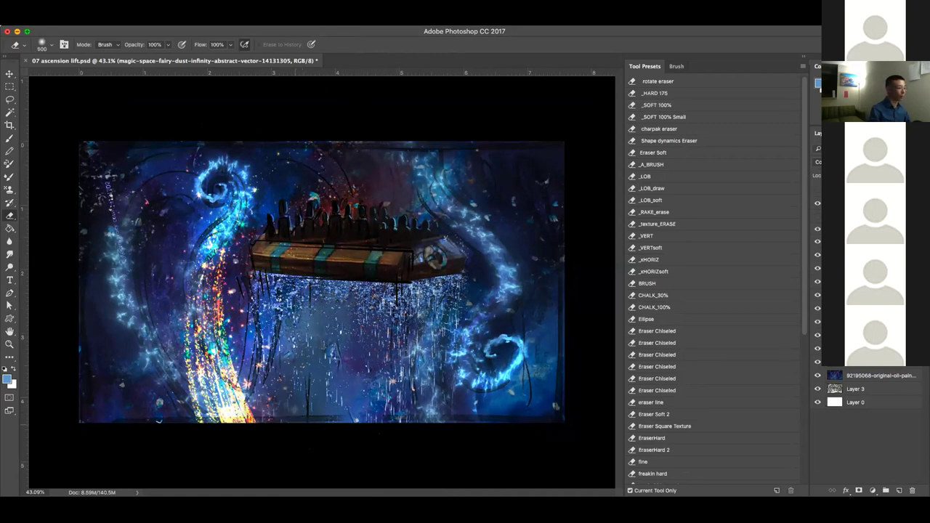
mouse_move(156, 429)
mouse_down()
mouse_move(143, 406)
mouse_move(164, 433)
mouse_up()
key(bracketleft)
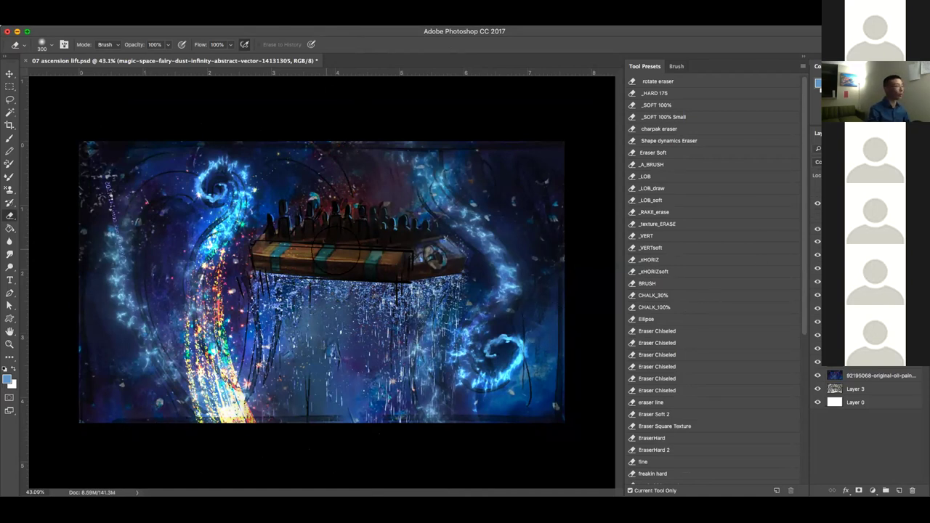
Nudge the fairy-dust image slightly up and to the left to realign its golden streaks with the swirl
key(super+t)
drag(230, 375, 225, 367)
key(Return)
key(e)
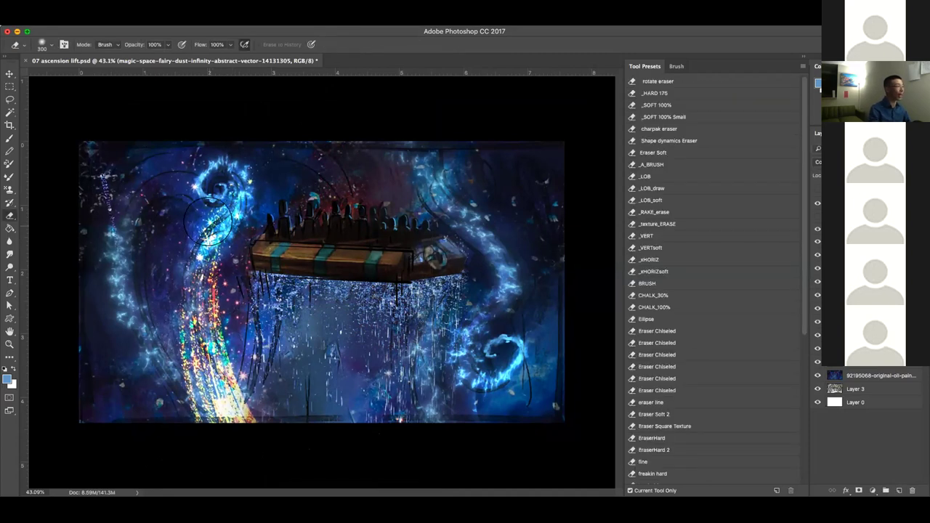
Set the eraser to 30% flow and size 500 and fade the fairy-dust sparkles near the painting's upper-left corner
key(3)
key(bracketright)
key(bracketright)
key(bracketright)
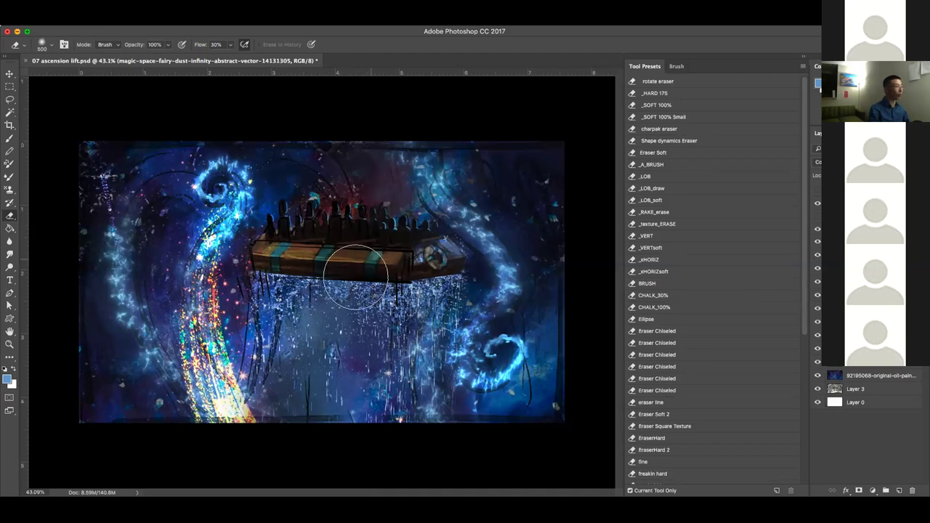
mouse_move(109, 261)
mouse_down()
mouse_move(100, 188)
mouse_move(114, 237)
mouse_move(107, 191)
mouse_move(108, 238)
mouse_move(98, 206)
mouse_up()
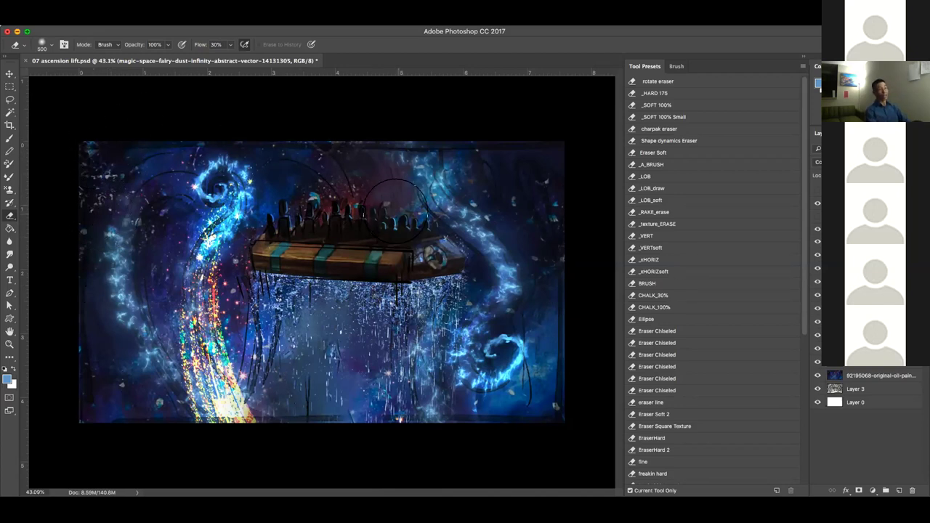
Shift the fairy-dust image slightly left and down, and erase the bright golden streaks at the swirl's lower end
key(ctrl+t)
mouse_move(231, 359)
mouse_down()
mouse_move(231, 309)
mouse_move(224, 320)
mouse_move(212, 314)
mouse_move(215, 367)
mouse_up()
key(Return)
key(e)
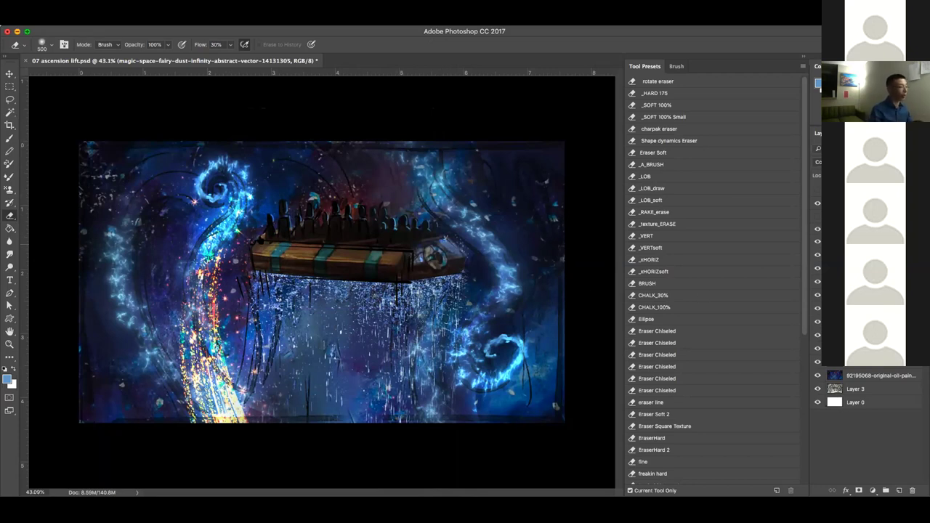
mouse_move(188, 298)
mouse_down()
mouse_move(203, 362)
mouse_move(178, 404)
mouse_move(198, 378)
mouse_move(190, 416)
mouse_move(218, 363)
mouse_move(231, 392)
mouse_move(271, 402)
mouse_up()
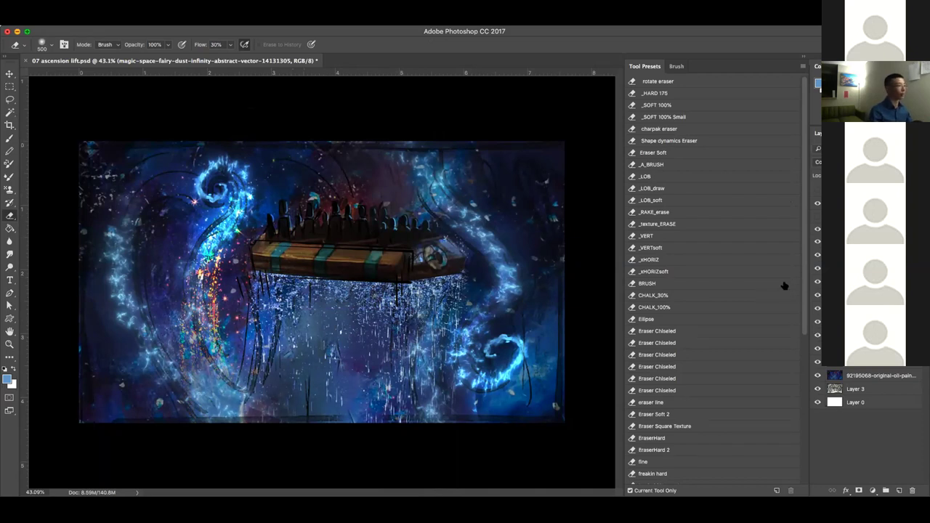
Compare the left swirl of the painting with the storyboard sketch by toggling the sketch's visibility
click(817, 190)
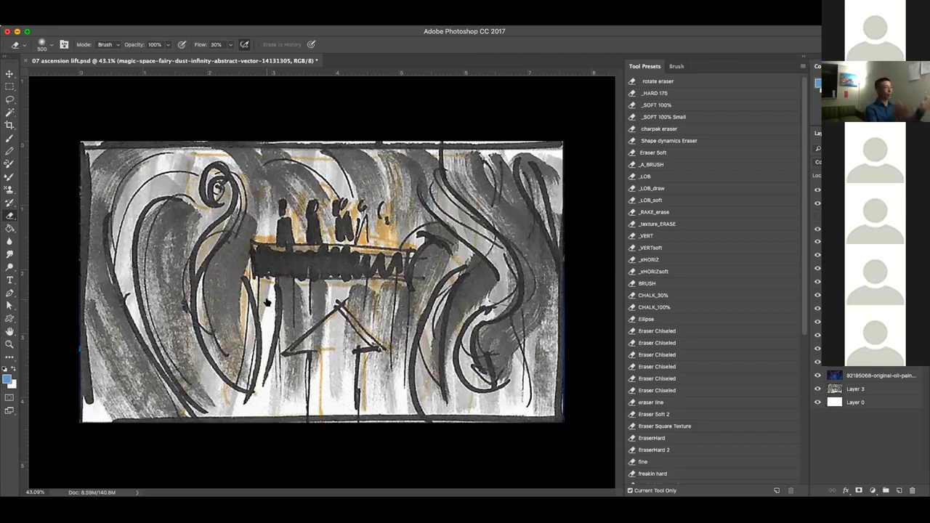
click(816, 190)
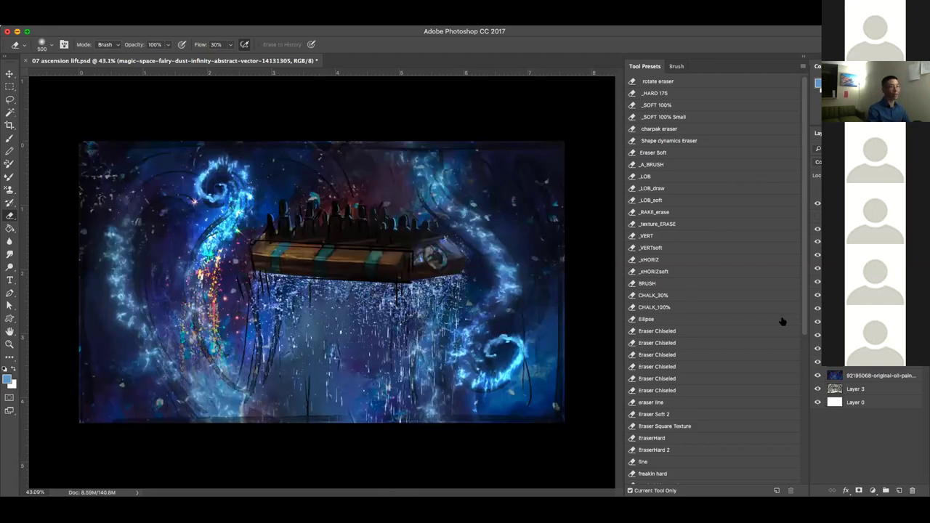
key(super+t)
right_click(228, 245)
key(Escape)
key(Escape)
click(817, 191)
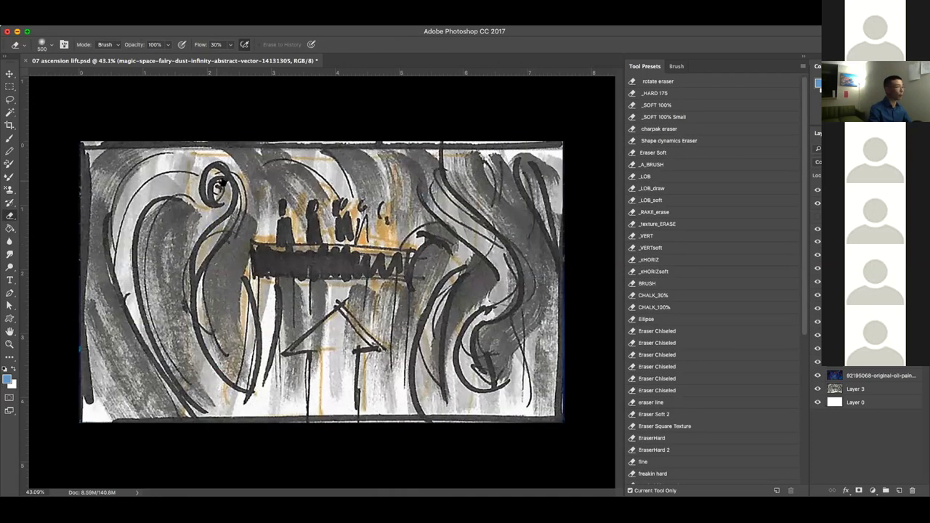
click(814, 191)
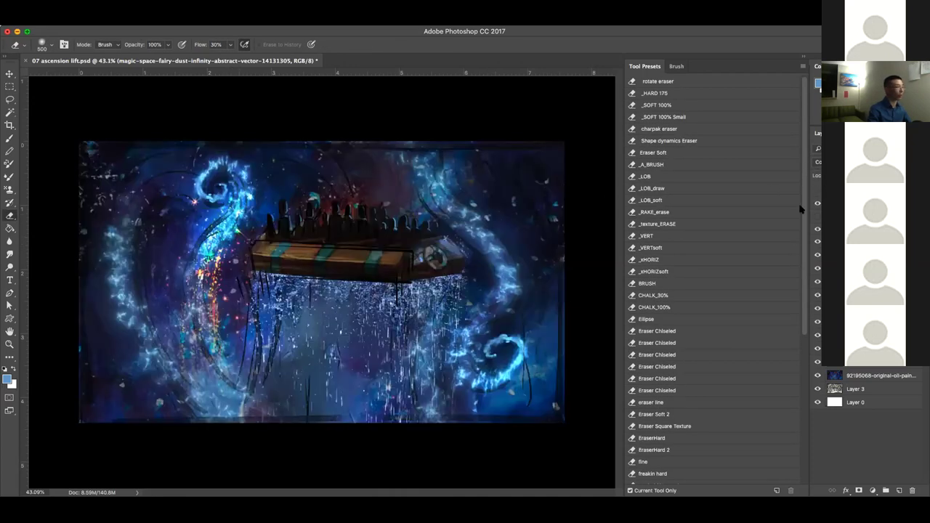
Select the fairy-dust image layer and warp it so its orange sparkles bend along the swirl beside the boat's stern
key(v)
click(231, 266)
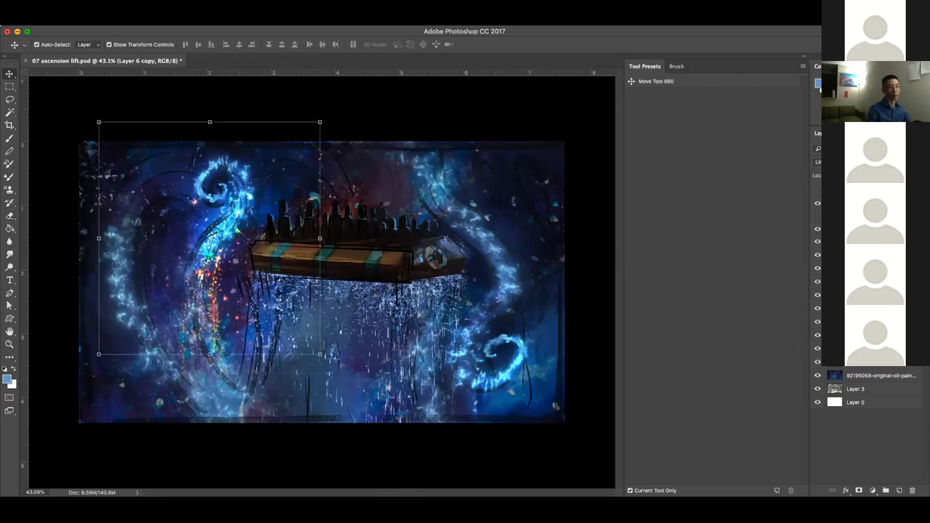
click(816, 242)
click(815, 241)
click(817, 322)
click(817, 323)
click(857, 322)
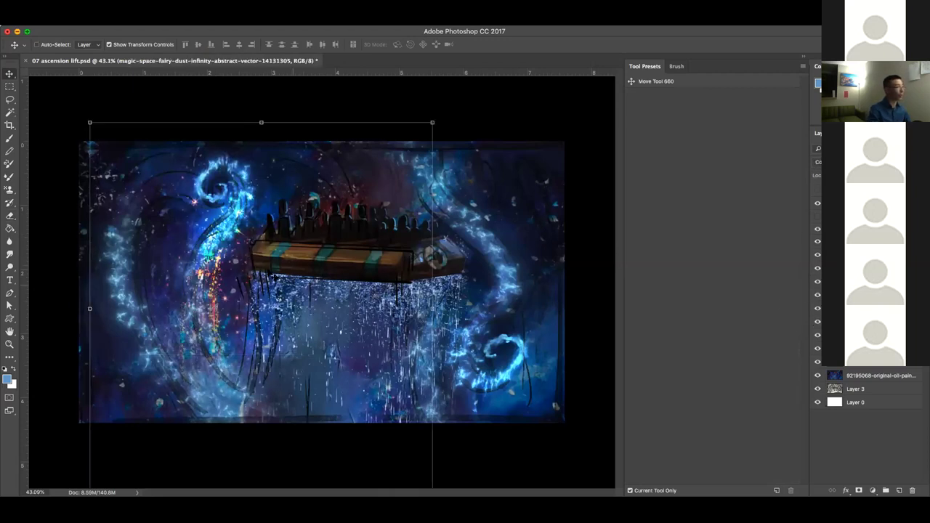
key(super+t)
right_click(234, 230)
click(252, 292)
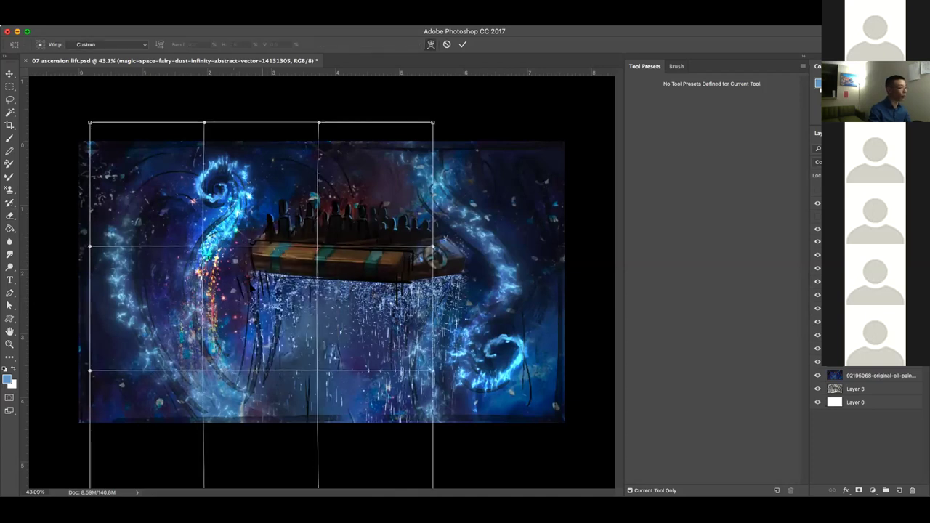
drag(237, 186, 254, 205)
drag(163, 290, 159, 261)
drag(265, 234, 270, 249)
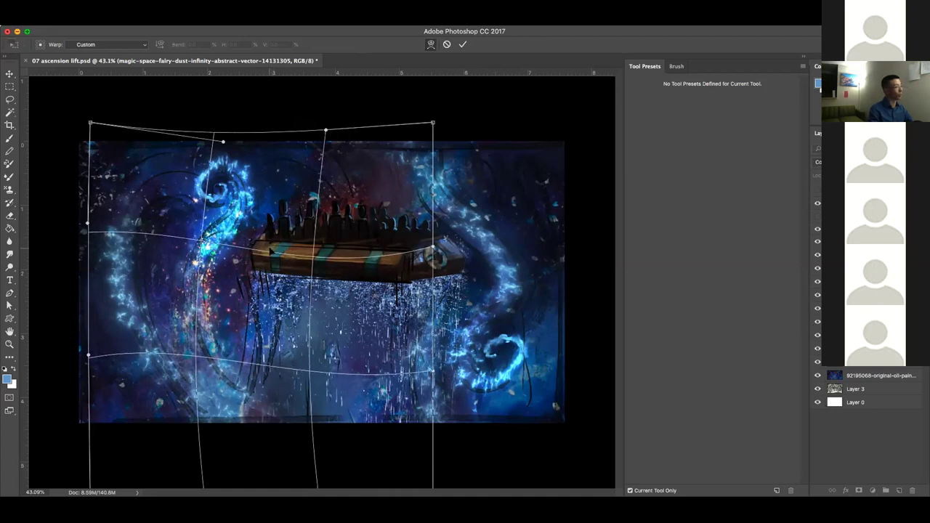
key(Return)
Erase the dark lines on the lineart layer around the right-hand swirl with the soft eraser
key(e)
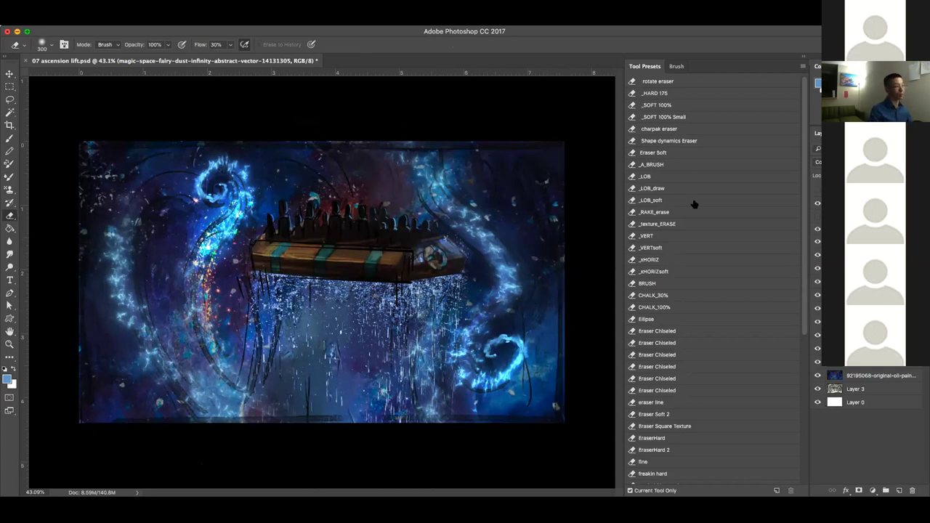
click(872, 203)
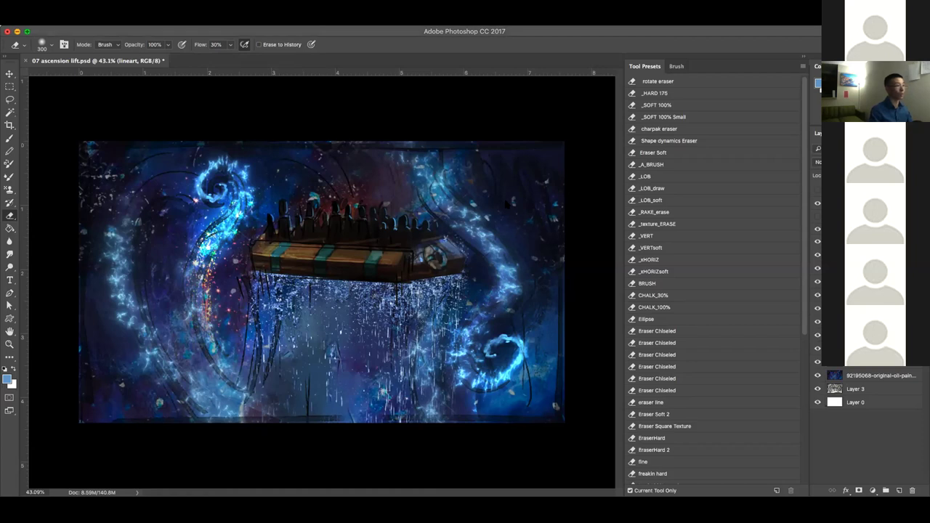
drag(487, 178, 486, 266)
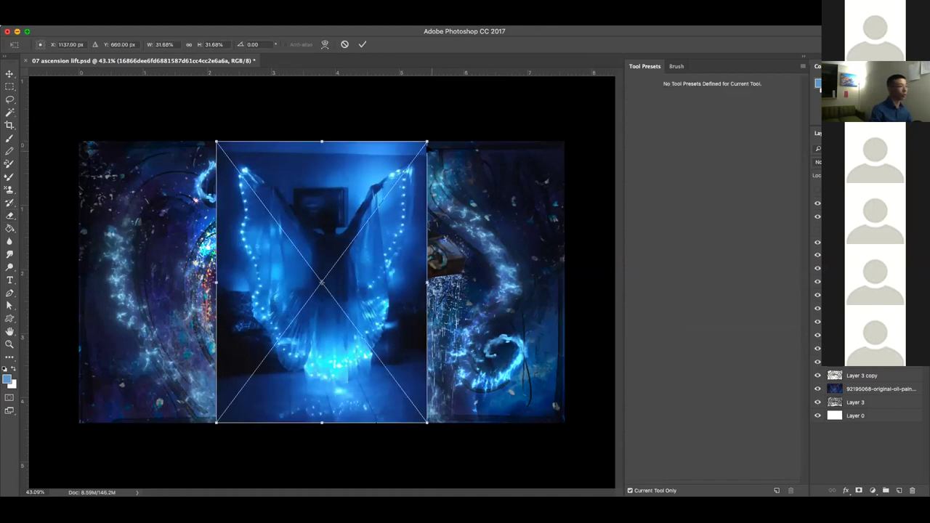
Scale the placed blue string-light dress image to about 43% and shift it left over the painting
drag(426, 141, 538, 77)
drag(434, 231, 346, 241)
key(Return)
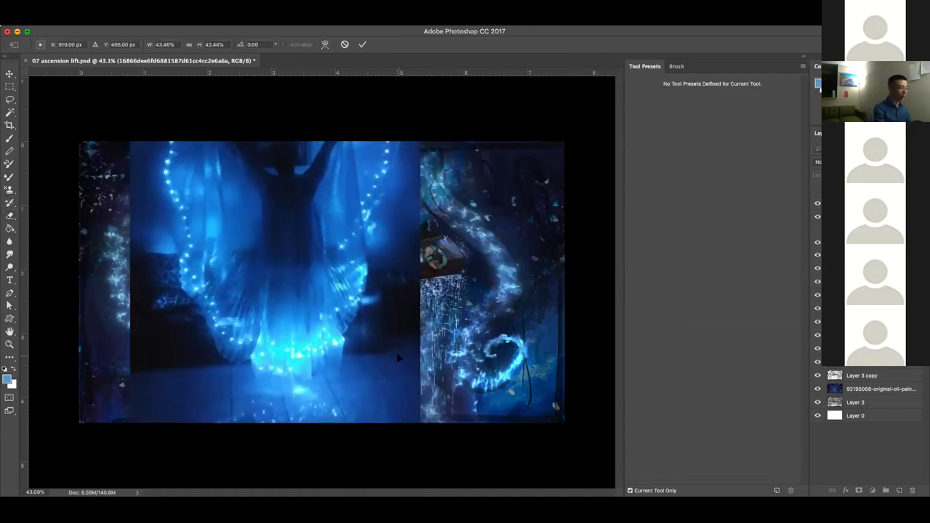
Enlarge the blue string-light image further and raise it so its brightest glow sits below the boat's position
key(e)
key(ctrl+minus)
key(ctrl+minus)
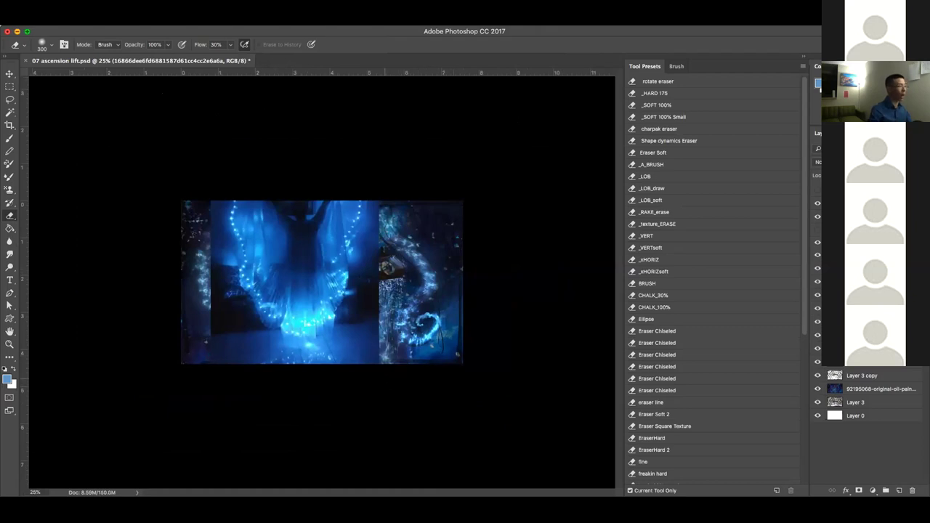
key(super+t)
drag(380, 370, 518, 408)
mouse_move(416, 367)
mouse_down()
mouse_move(407, 307)
mouse_move(393, 293)
mouse_up()
key(Return)
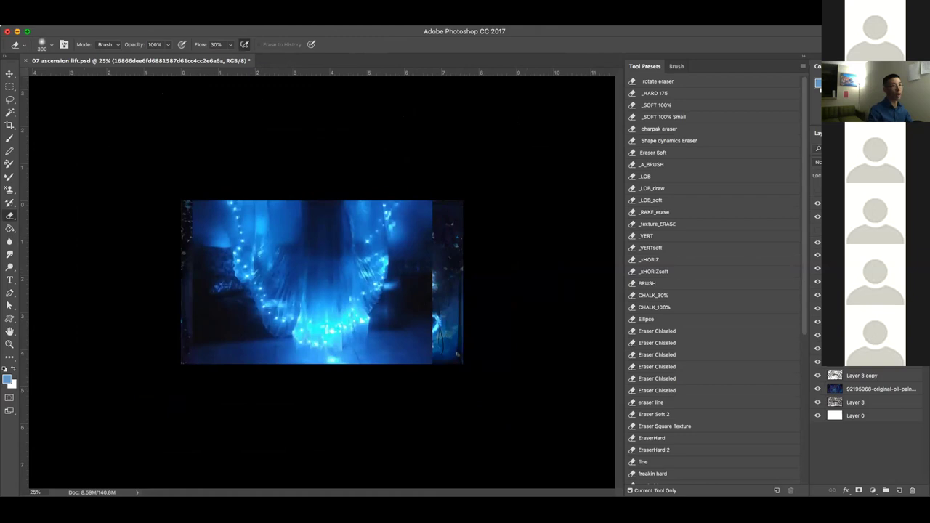
Show the storyboard sketch over the placed string-light image to check the composition, and hide it again
click(816, 202)
click(816, 191)
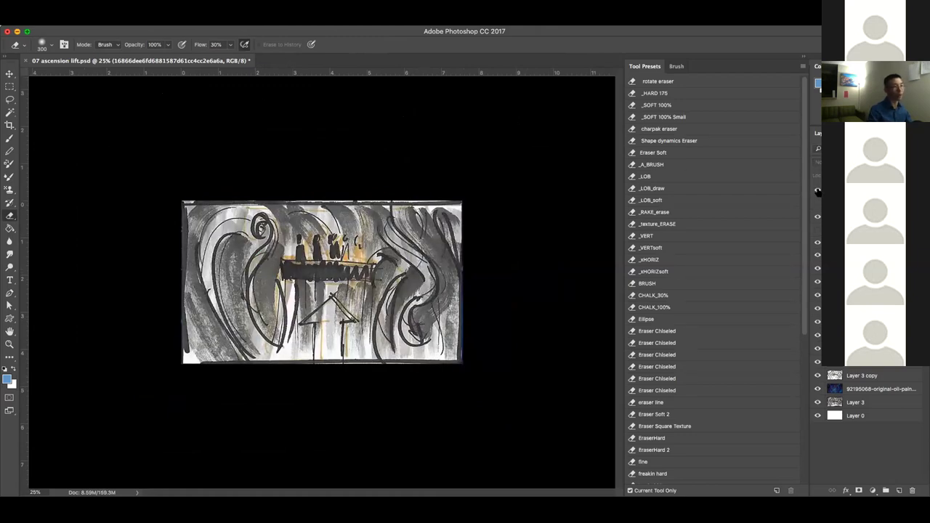
click(817, 190)
click(817, 204)
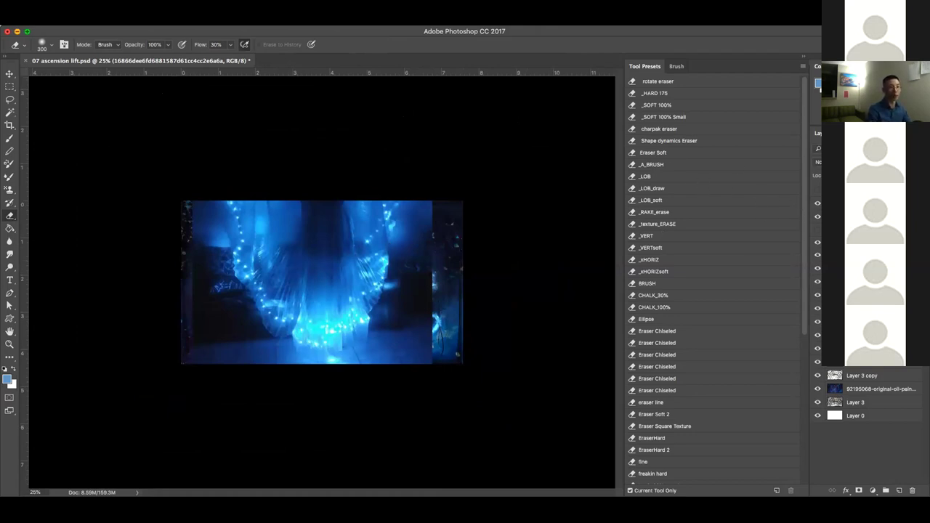
Move the string-light layer directly above the oil-painting background, hide Layer 3 copy, and set the image's blend mode to Color Dodge
mouse_move(858, 328)
mouse_down()
mouse_move(853, 374)
mouse_move(825, 377)
mouse_up()
click(814, 364)
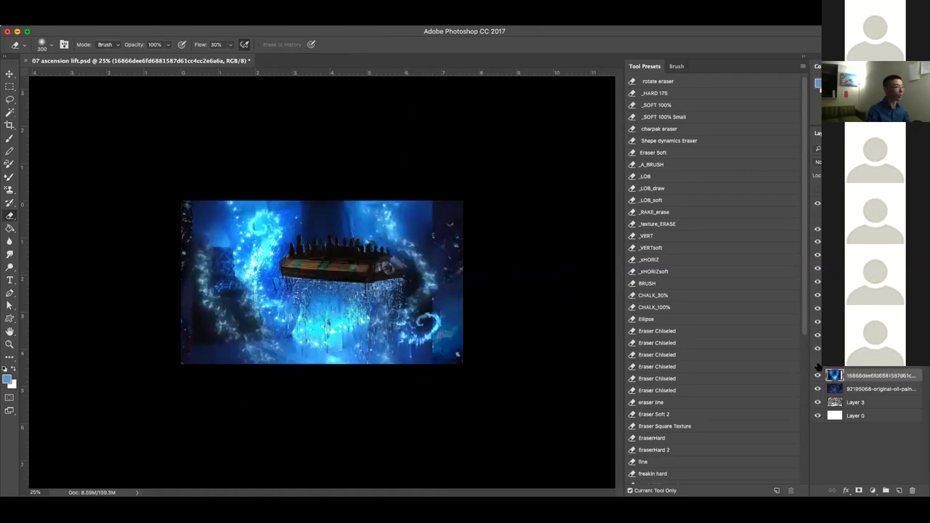
click(818, 162)
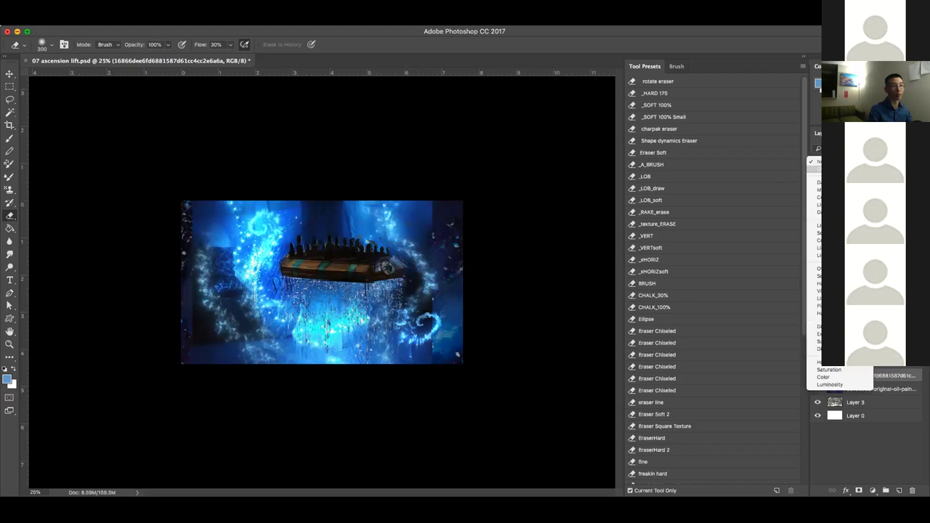
click(819, 239)
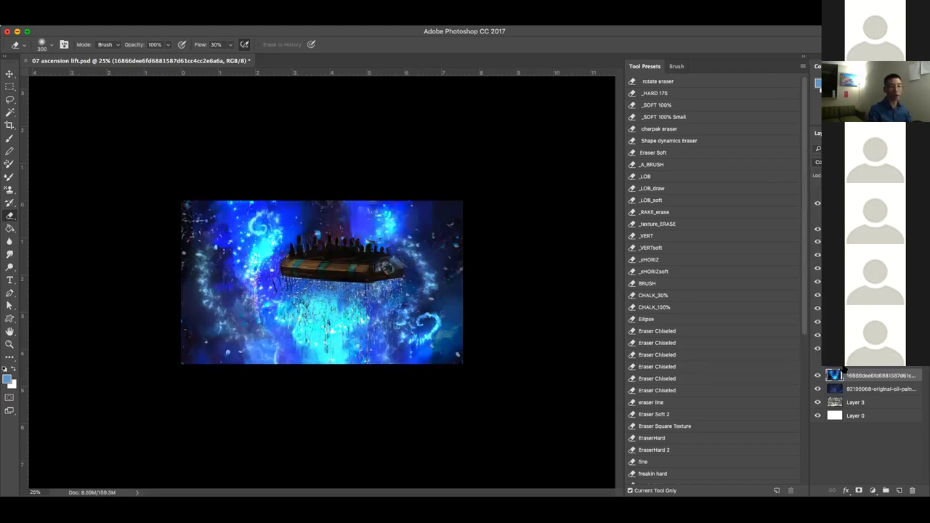
Move the blue string-light glow down and slightly right toward the painting's lower edge
key(ctrl+t)
mouse_move(405, 305)
mouse_down()
mouse_move(423, 352)
mouse_move(415, 331)
mouse_up()
key(Return)
key(e)
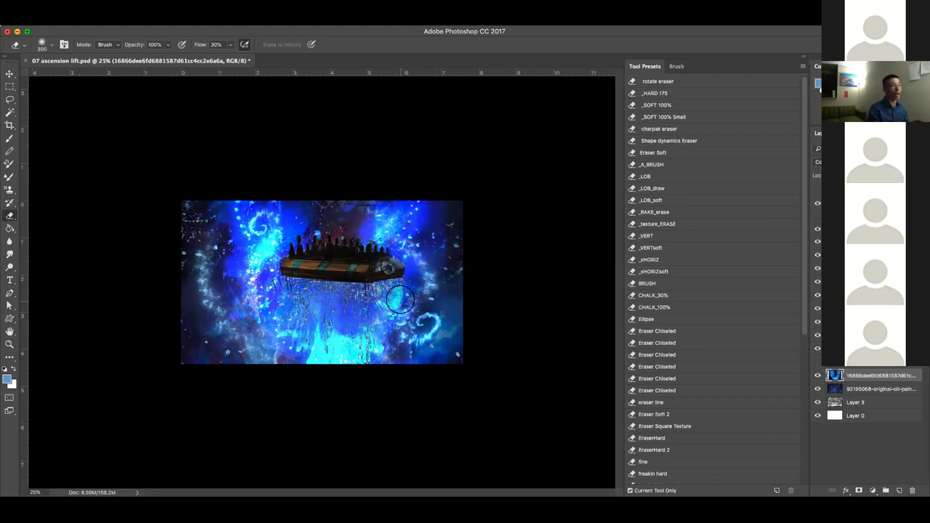
Erase the string-light glow around both swirls with the _SOFT 100% eraser, keeping the light beneath the boat
click(666, 107)
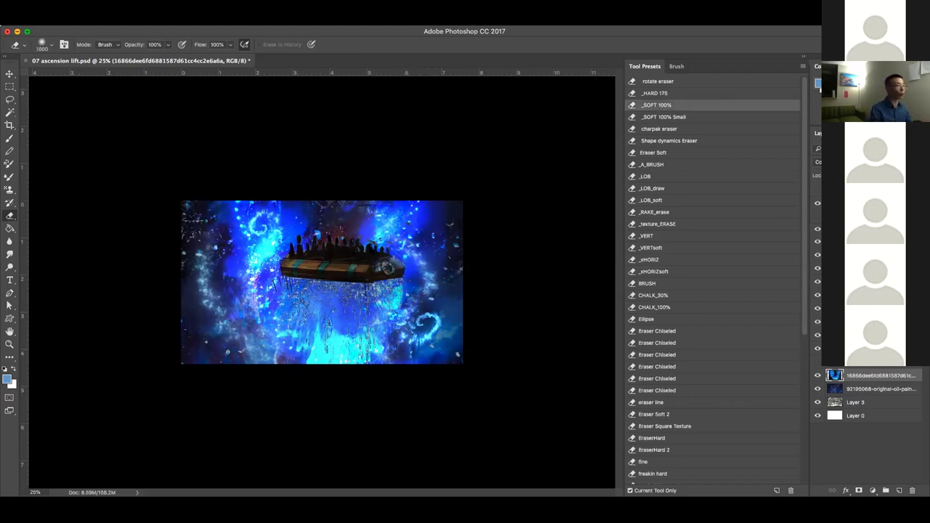
click(252, 252)
drag(393, 227, 419, 218)
click(419, 279)
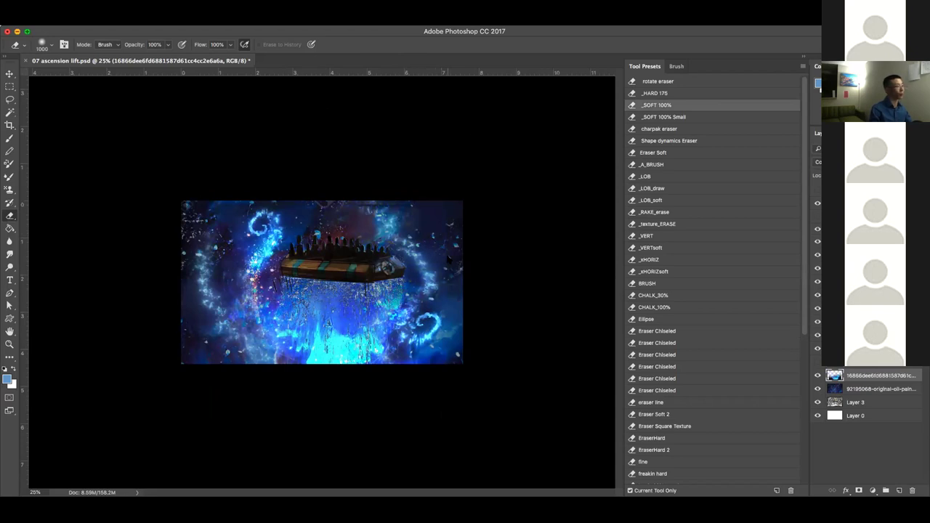
Shift the remaining glow up and left beneath the boat, set its blend mode to Screen, and compare the painting without it
key(super+t)
drag(354, 340, 339, 320)
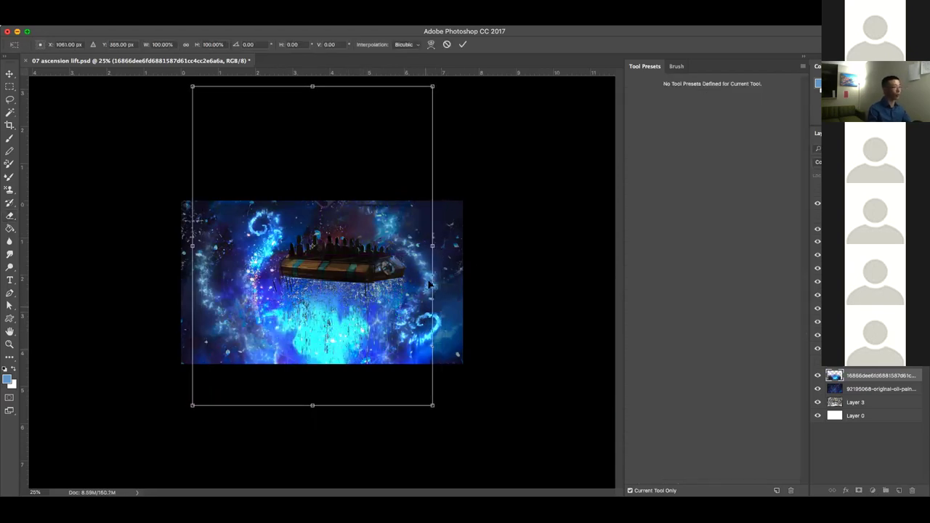
key(Return)
key(e)
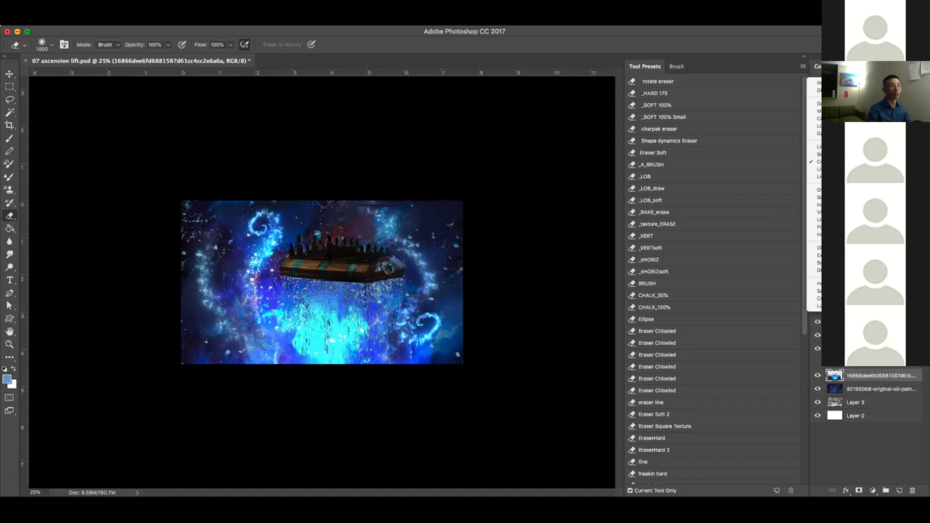
click(817, 375)
click(817, 375)
Check the glow beneath the boat against the storyboard sketch by toggling the sketch's visibility
click(817, 191)
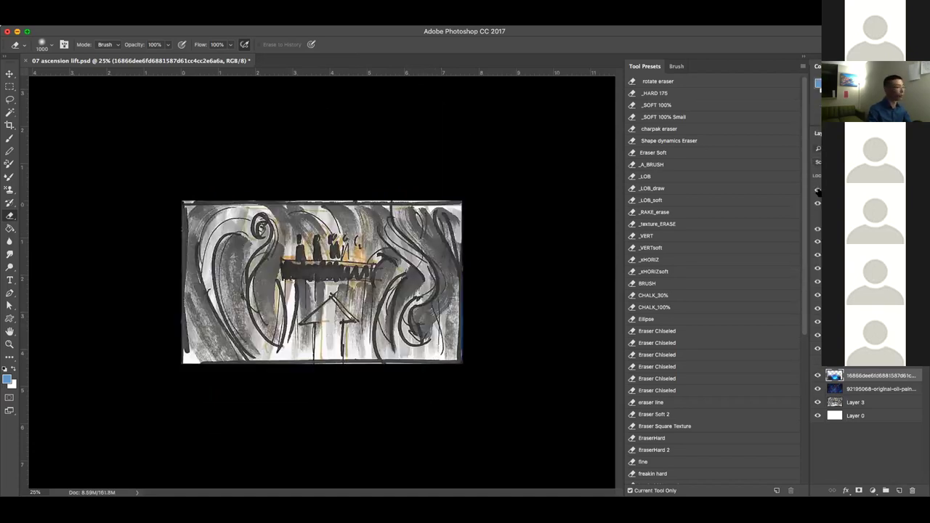
click(818, 190)
click(818, 190)
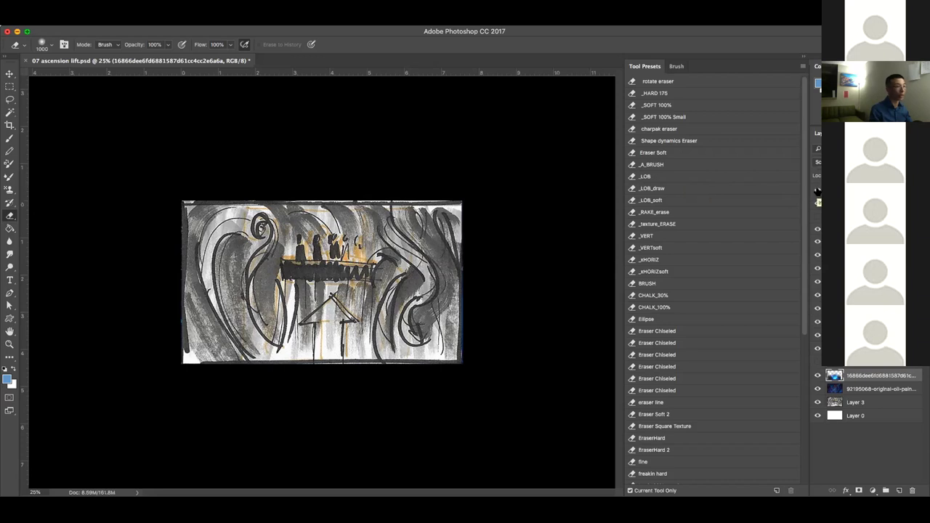
Hide the storyboard sketch covering the painting
click(817, 192)
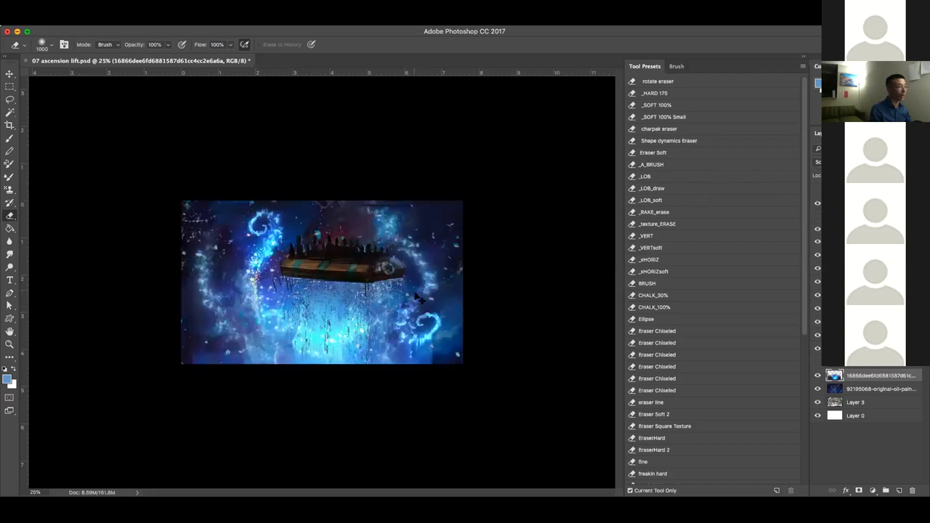
key(ctrl+t)
drag(433, 246, 488, 246)
drag(461, 293, 440, 241)
right_click(403, 316)
click(440, 447)
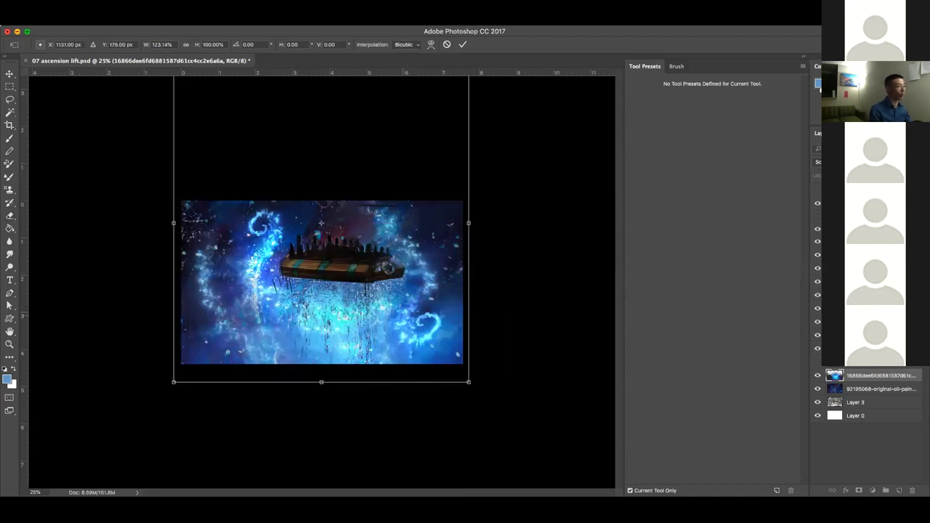
drag(381, 220, 393, 362)
key(Escape)
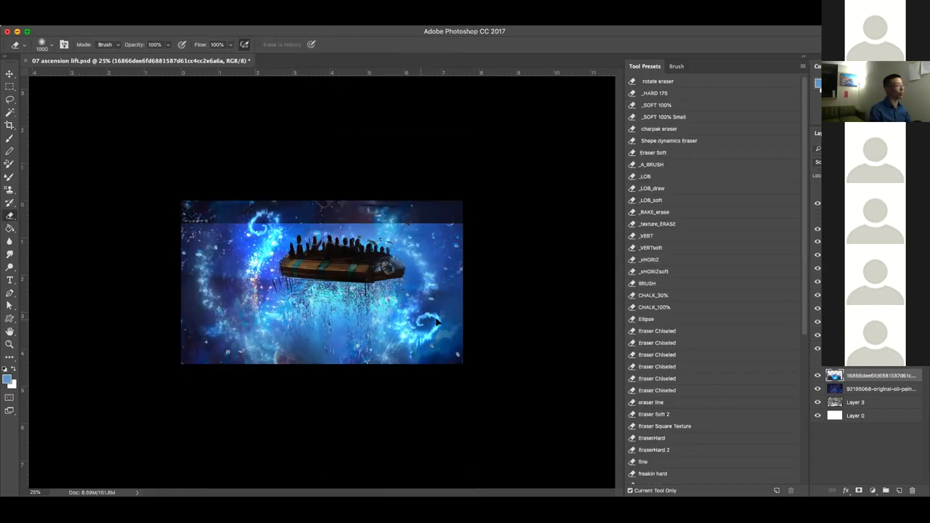
Shift the blue string-light glow slightly down and to the right toward the painting's lower edge
key(ctrl+t)
drag(425, 332, 433, 346)
key(Return)
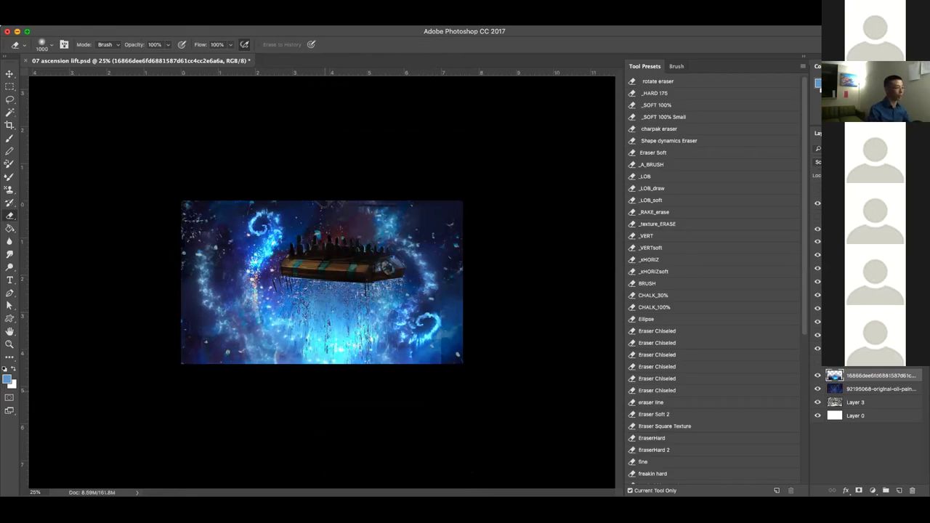
click(325, 389)
key(super+z)
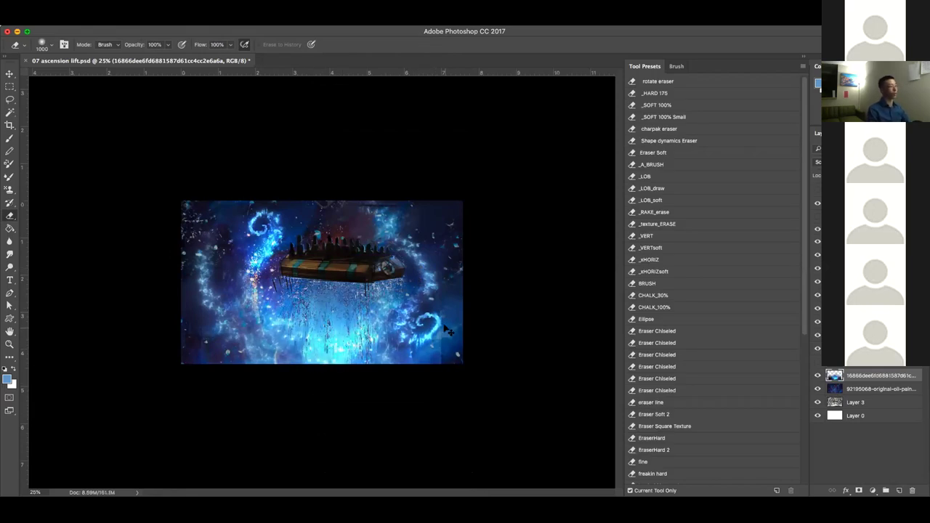
Smudge the bright glow near the lower edge with a 175 px Smudge brush, and compare it with the storyboard sketch
key(r)
key(bracketright)
key(bracketright)
key(bracketright)
key(bracketright)
key(bracketright)
key(bracketright)
key(bracketright)
key(bracketright)
key(bracketright)
key(bracketright)
key(bracketright)
key(bracketright)
mouse_move(353, 349)
mouse_down()
mouse_move(368, 359)
mouse_move(388, 336)
mouse_up()
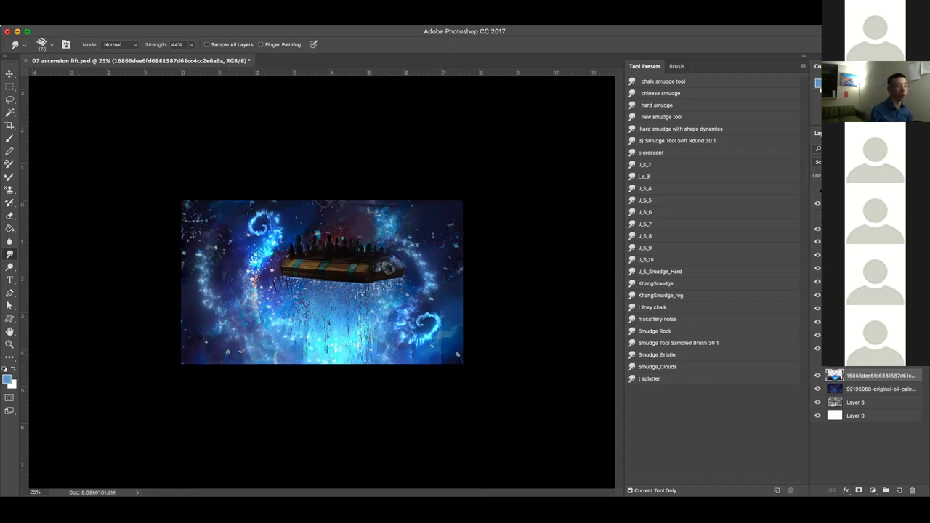
click(817, 190)
click(818, 189)
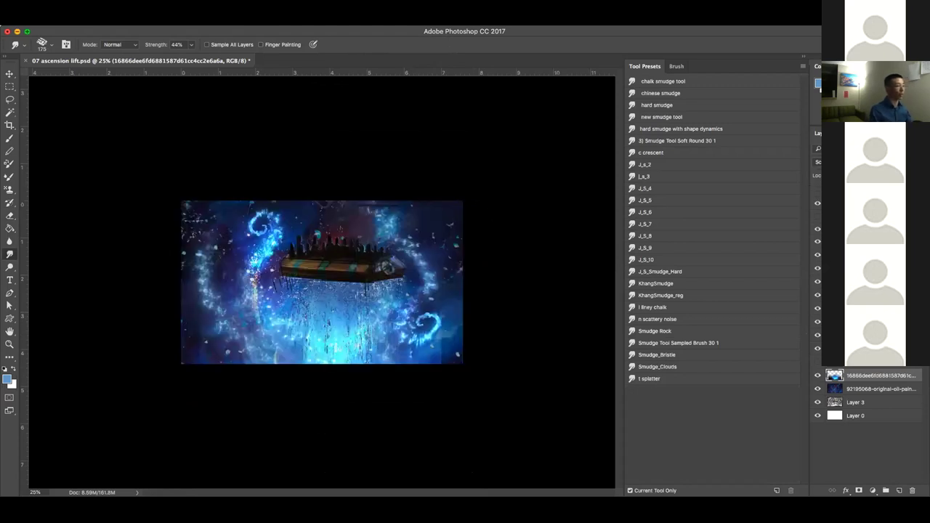
Toggle the swirl layers, including Layer 6 and Layer 6 copy, to identify which one holds the outer left swirl
key(v)
click(204, 279)
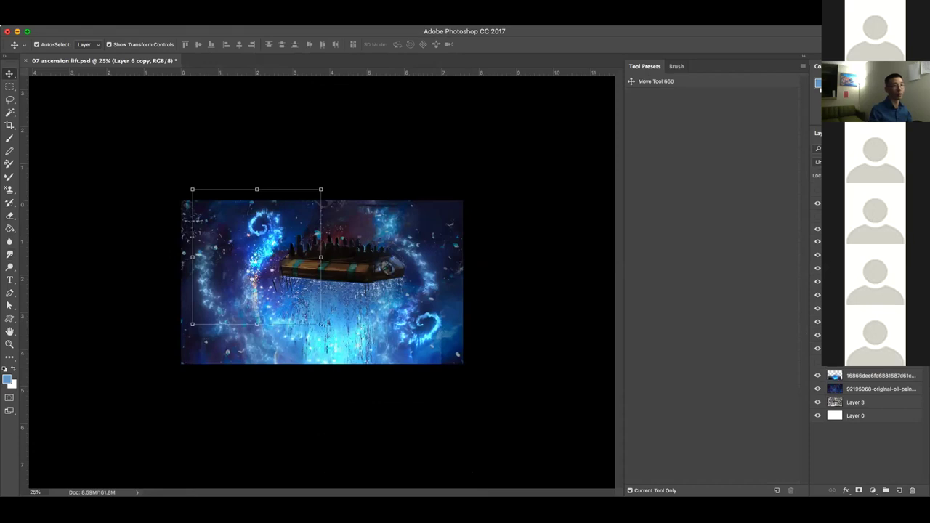
key(e)
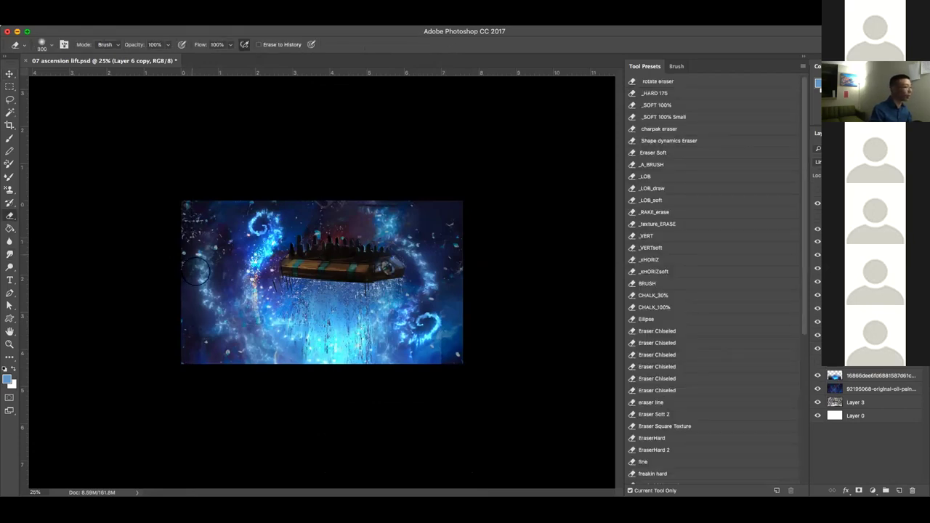
click(847, 268)
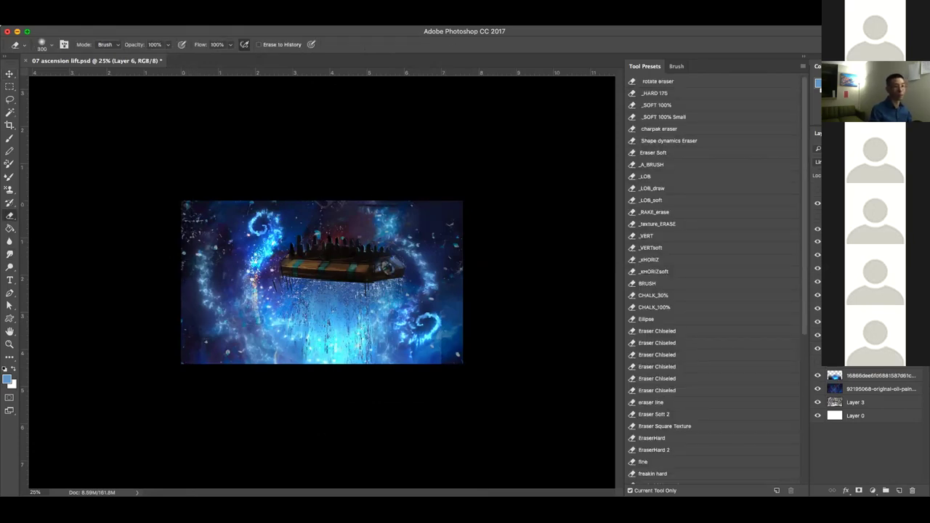
key(v)
click(208, 288)
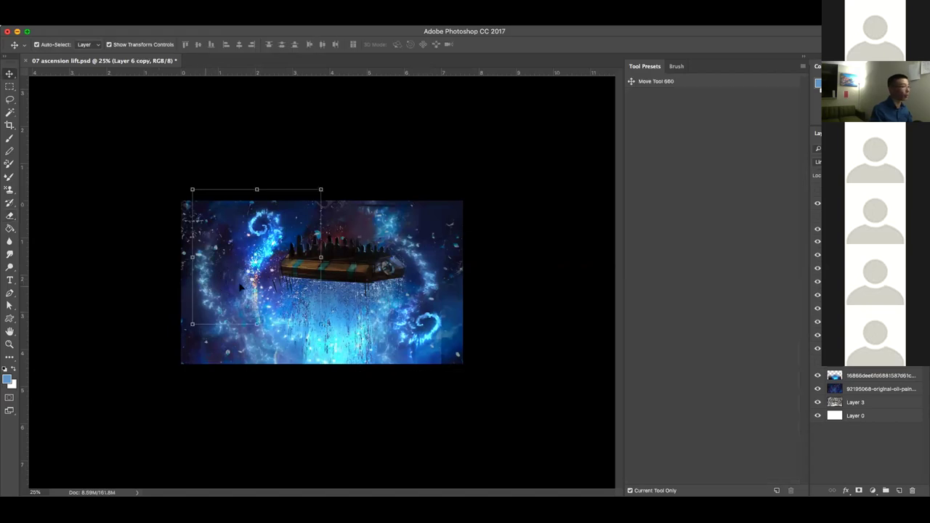
click(817, 243)
click(817, 243)
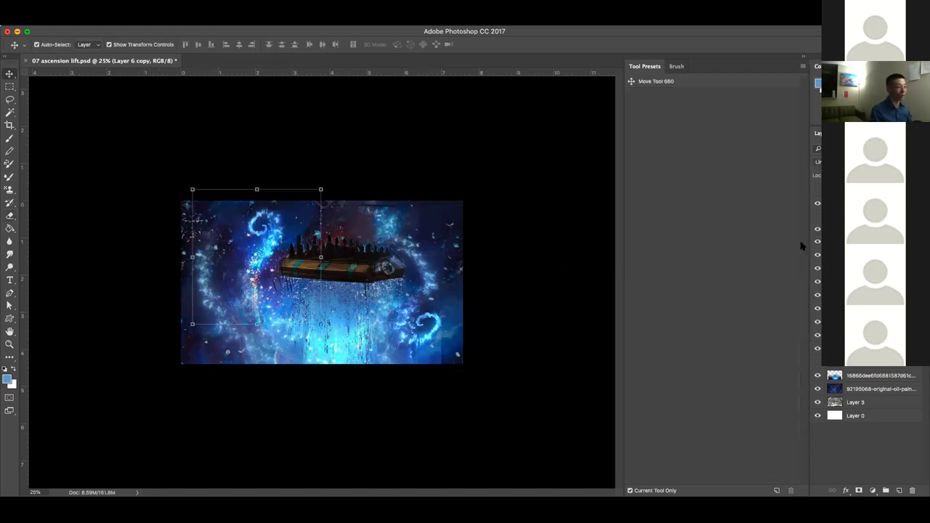
click(846, 268)
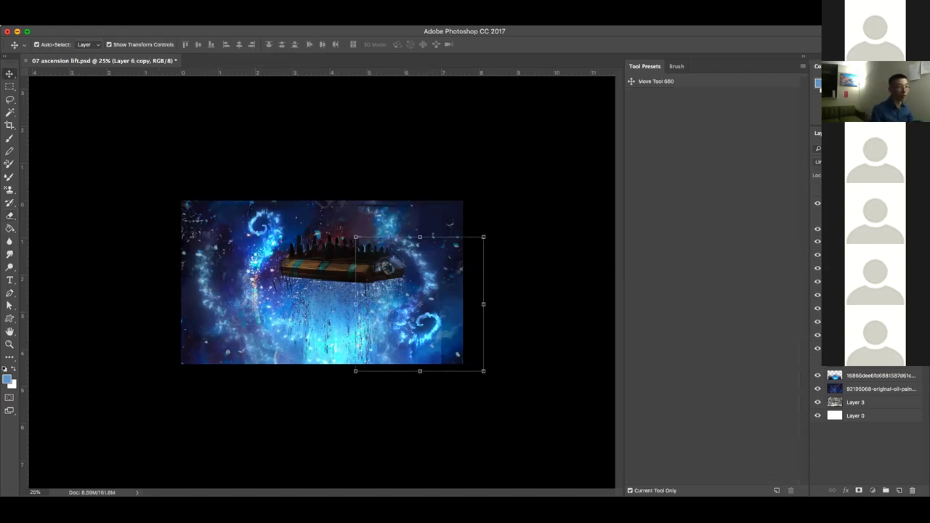
click(817, 268)
click(818, 268)
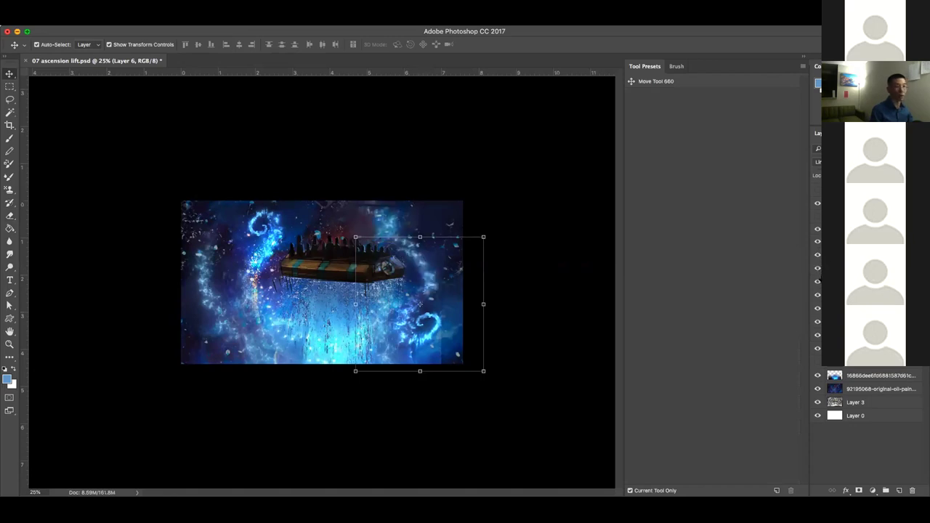
click(818, 308)
click(817, 309)
click(818, 308)
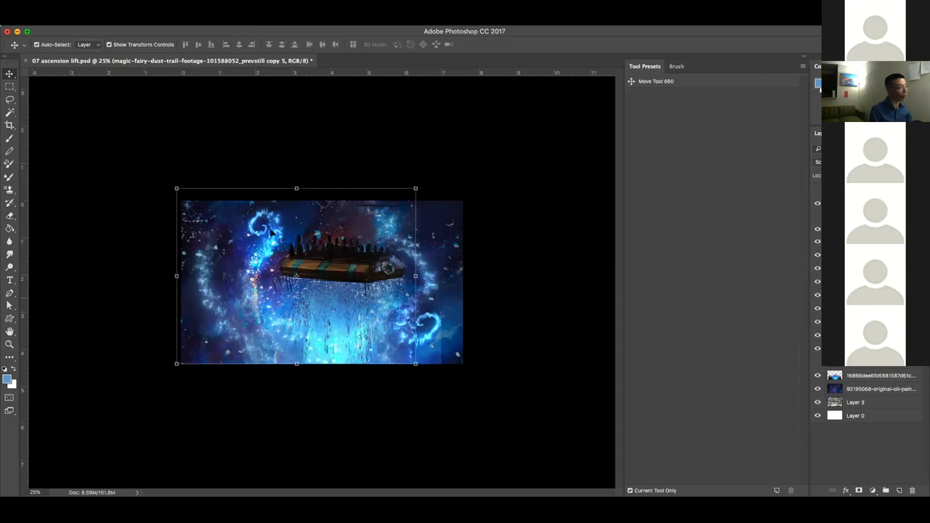
Warp the outer left fairy-dust swirl, pulling its upper part to the right and its middle to the left
key(super+t)
right_click(221, 240)
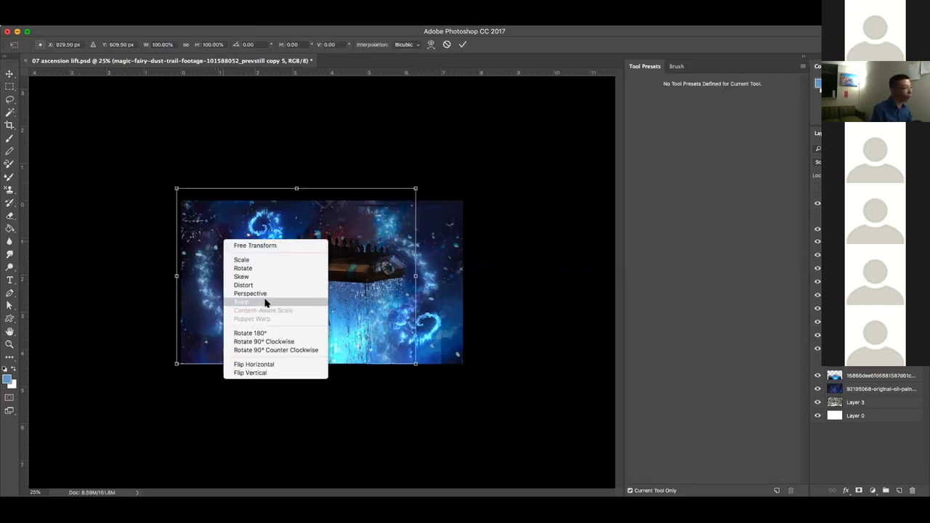
click(265, 302)
drag(225, 207, 256, 215)
drag(249, 288, 231, 282)
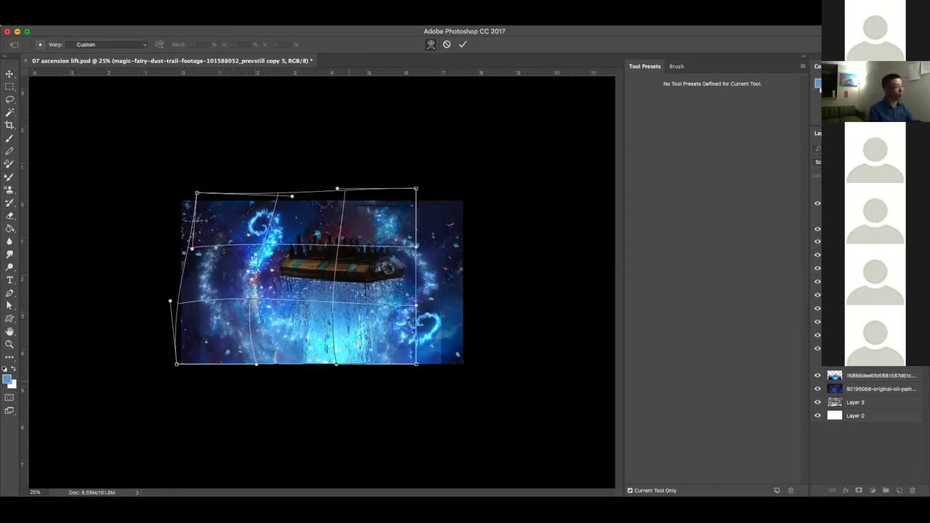
key(Escape)
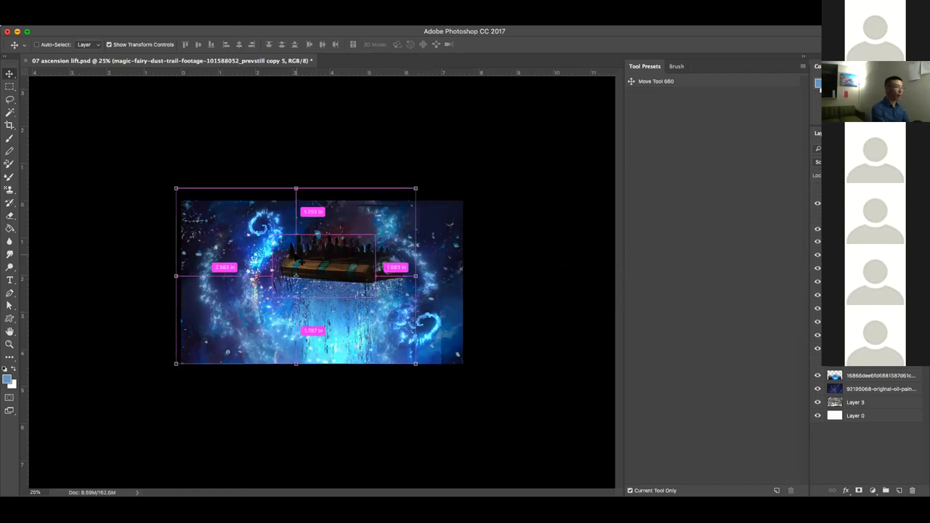
Examine the painting at 50% zoom in full-screen mode, checking the oil-painting background layer with and without its visibility
key(super+equal)
key(super+equal)
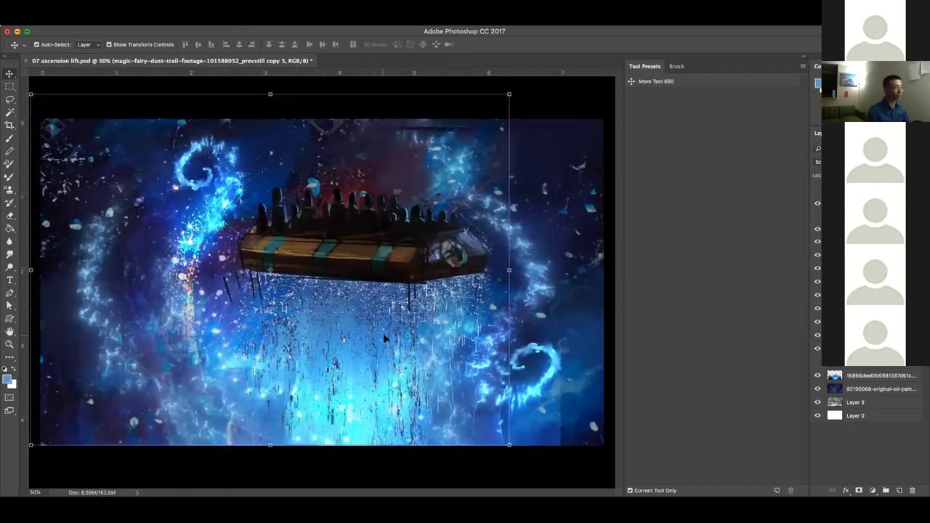
key(f)
drag(513, 315, 452, 328)
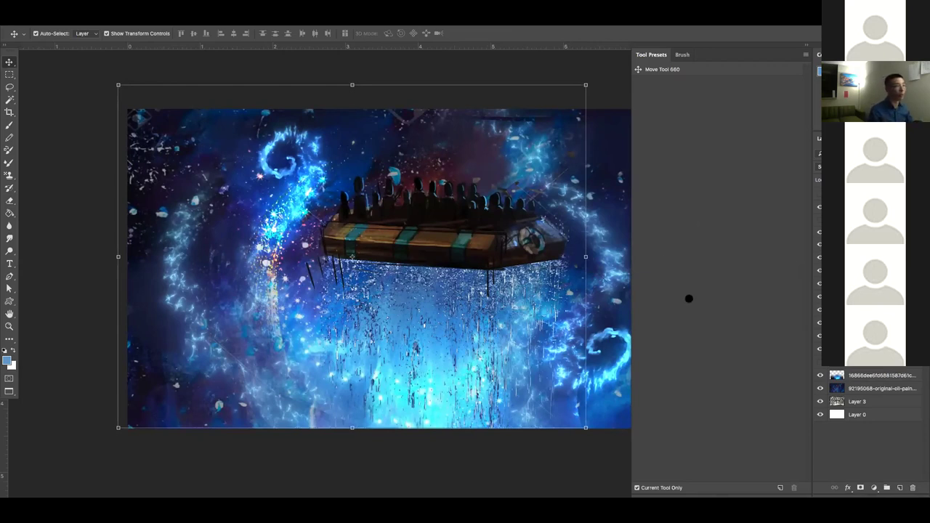
click(865, 392)
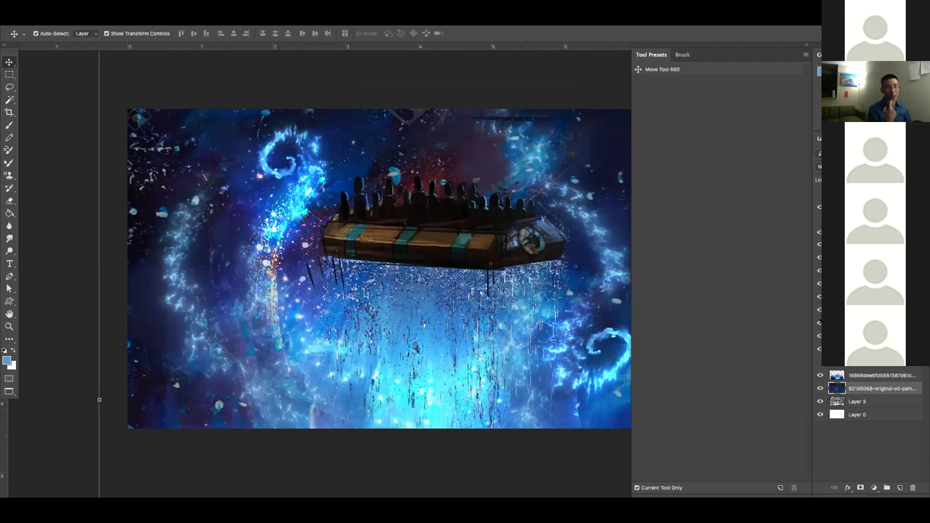
drag(497, 272, 456, 286)
click(820, 389)
click(820, 388)
Reduce the Smudge brush to 80 px and select the light-swirl layer above the boat's right end
key(r)
key(bracketleft)
key(bracketleft)
key(bracketleft)
key(bracketleft)
key(bracketleft)
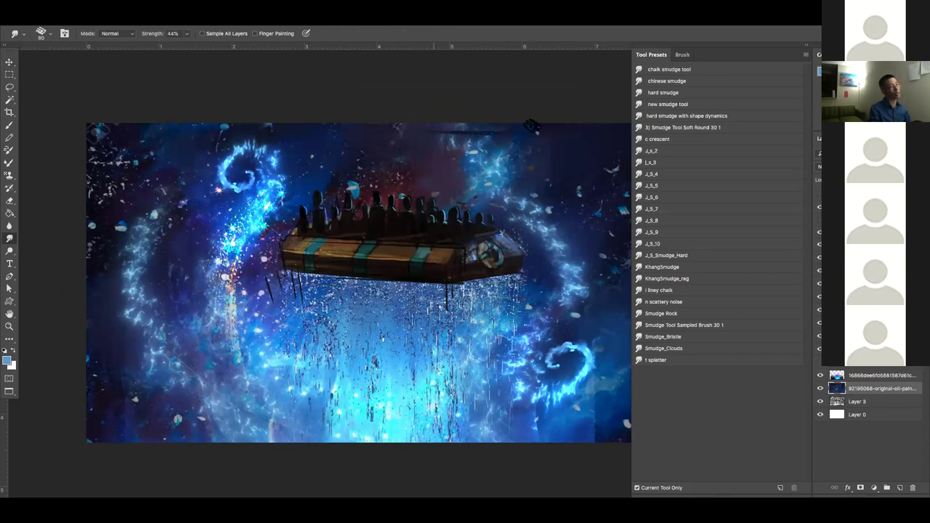
key(v)
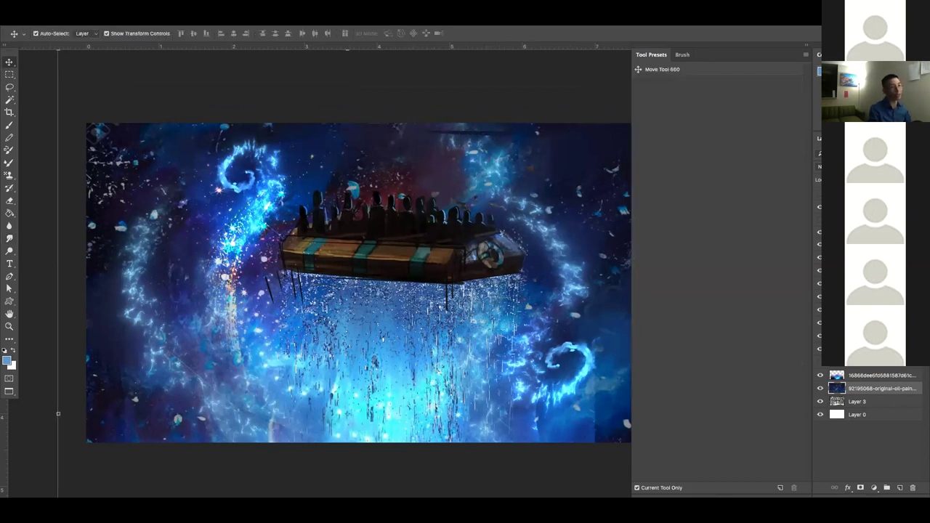
click(348, 218)
click(477, 135)
Toggle the fairy-dust layers off and on to find the one with the hard streak above the right swirl
click(820, 284)
click(820, 284)
click(820, 309)
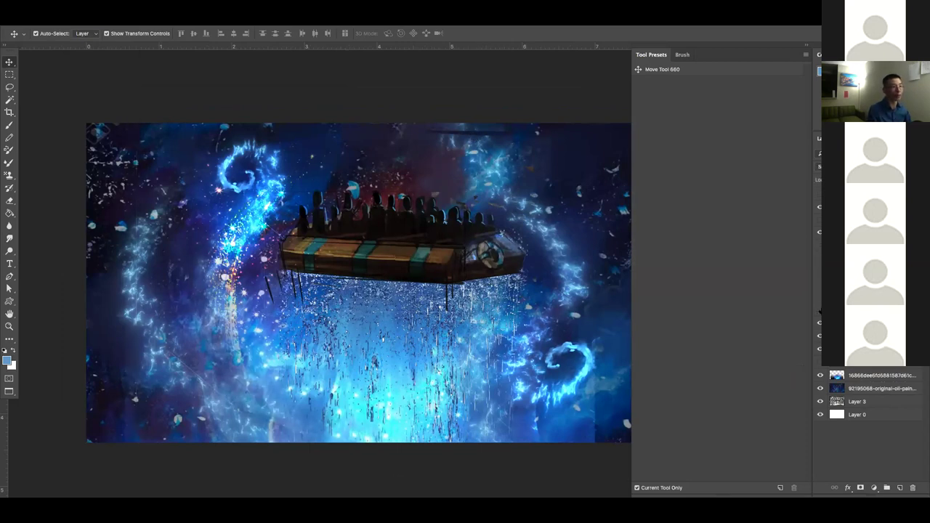
click(820, 310)
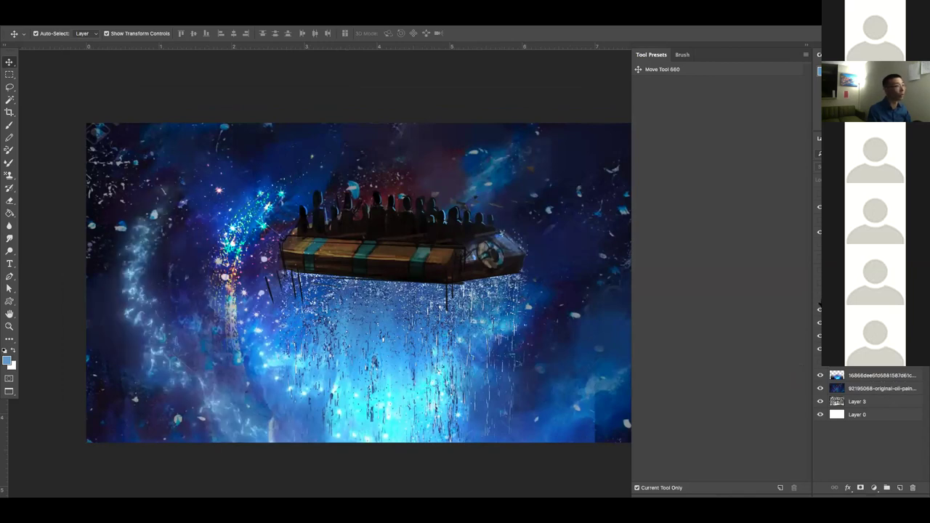
click(819, 284)
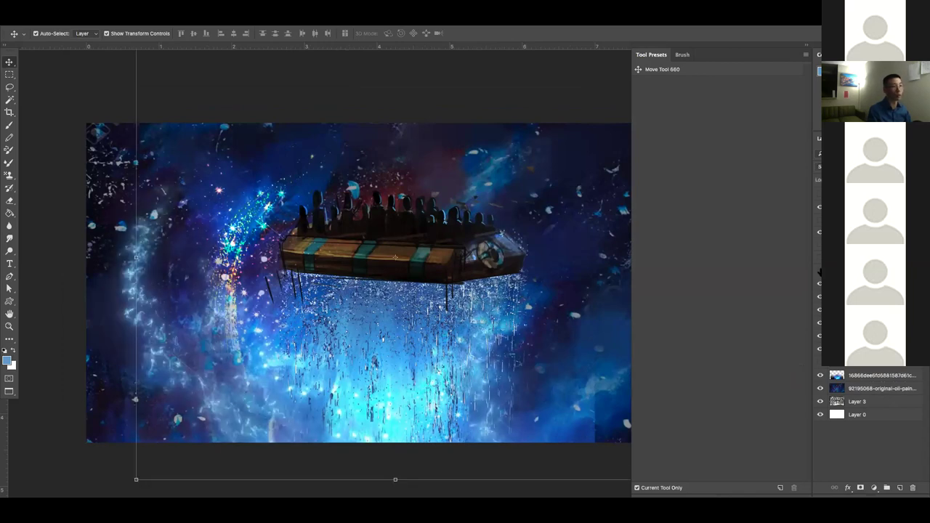
click(819, 270)
click(820, 270)
click(820, 270)
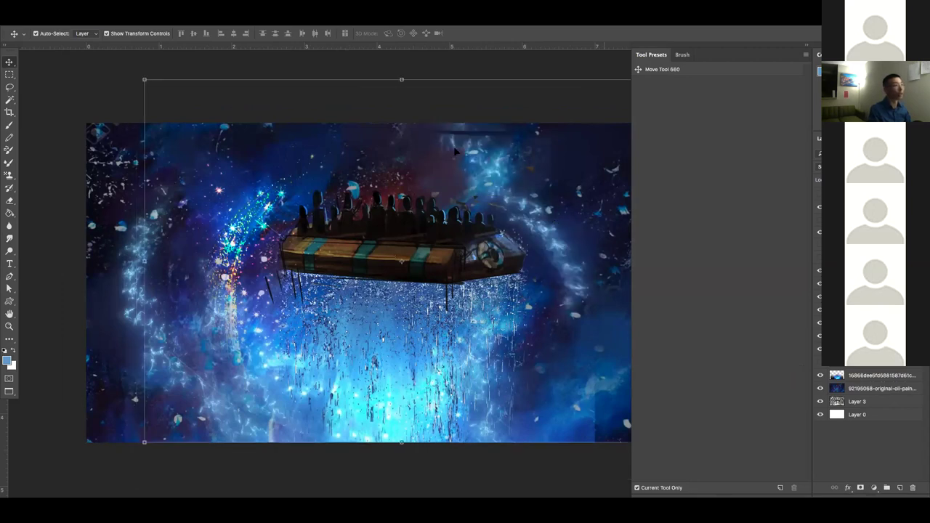
Smudge away the hard streak near the upper edge with a 70 px brush, and show the hidden swirl layers again
key(r)
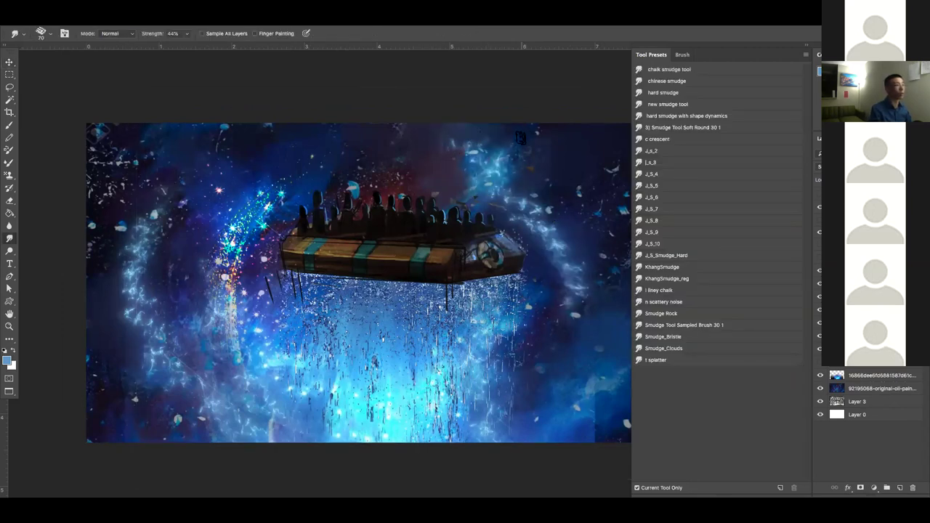
click(820, 259)
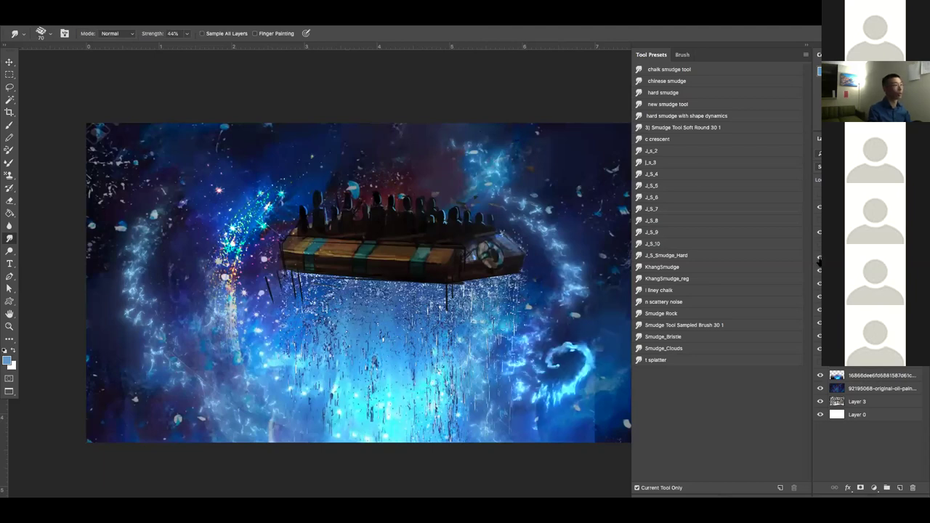
click(819, 246)
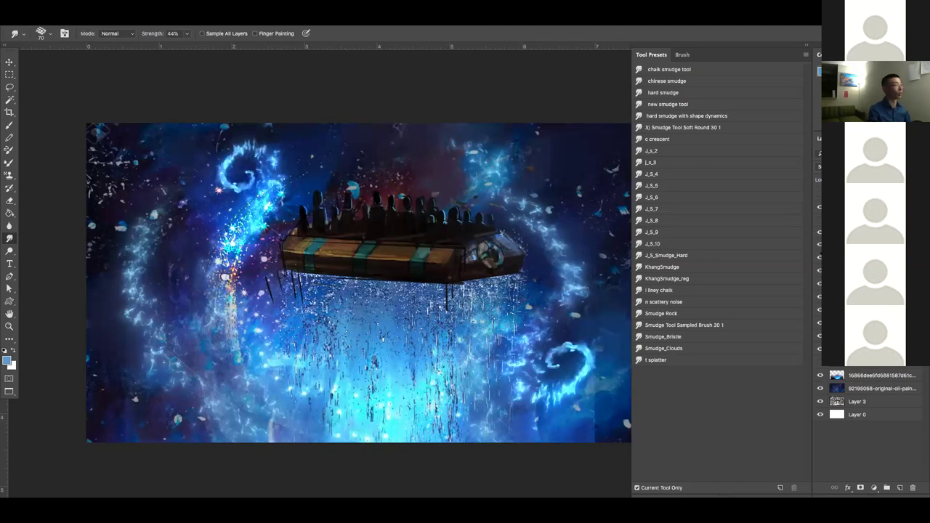
Set up the soft 500 brush with 30% flow and a white foreground, and set the current layer's blend mode to Multiply
drag(513, 328, 471, 318)
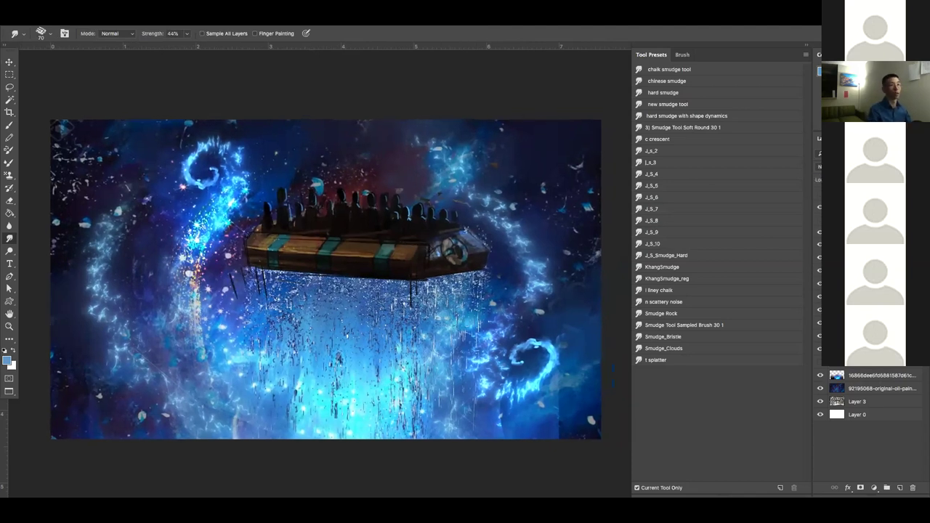
key(b)
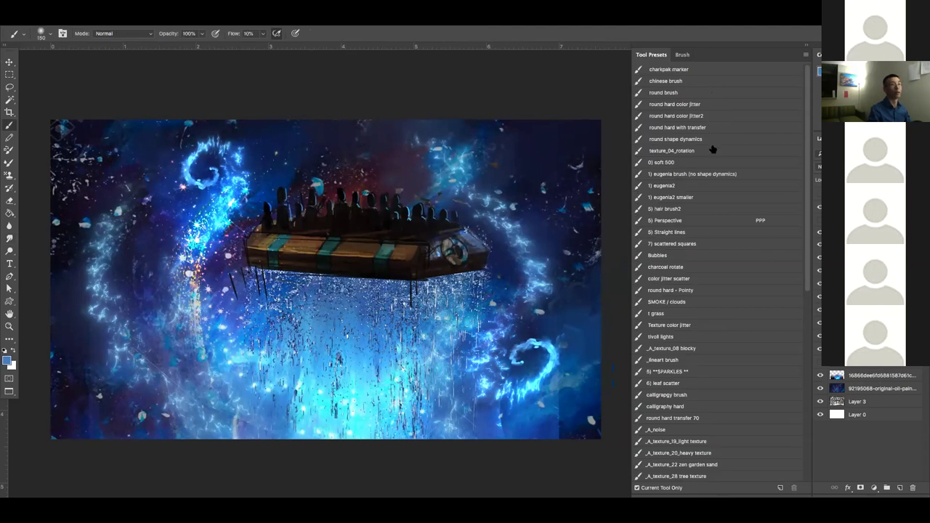
click(676, 162)
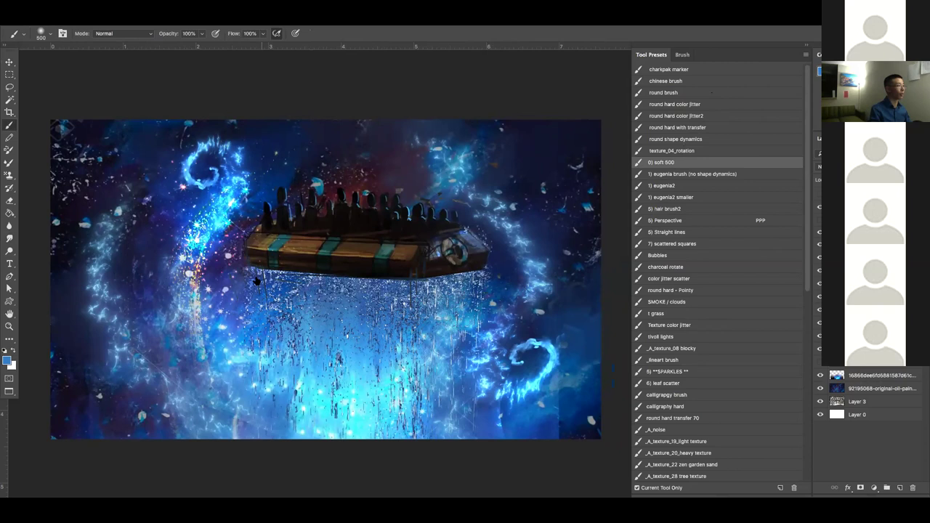
key(shift+2)
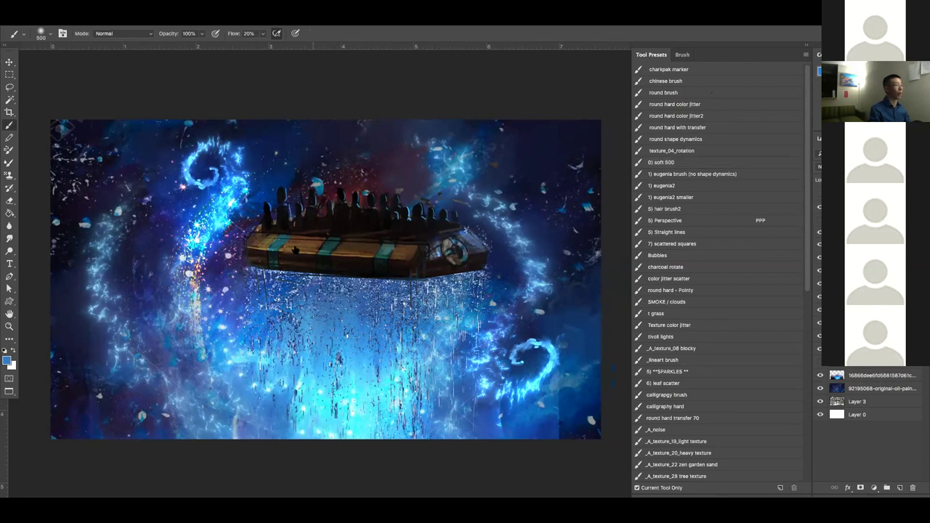
click(821, 166)
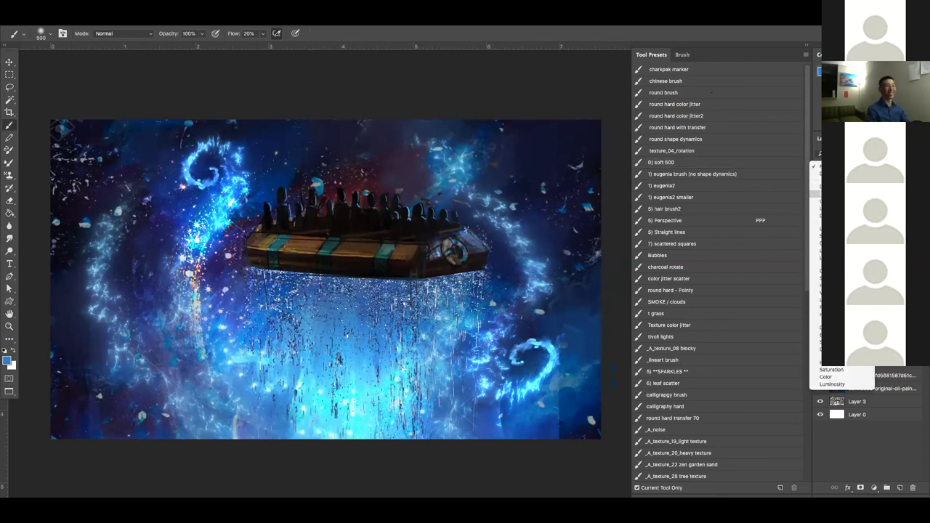
key(Escape)
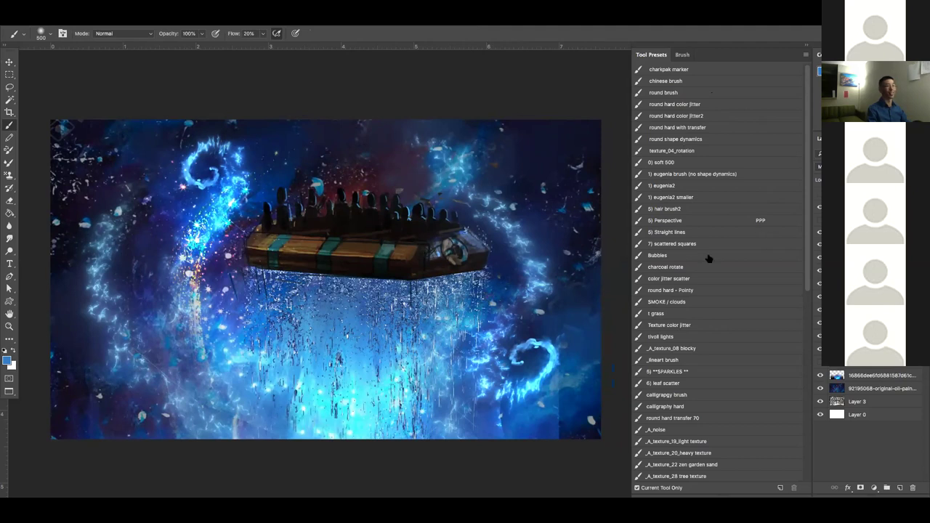
key(d)
key(x)
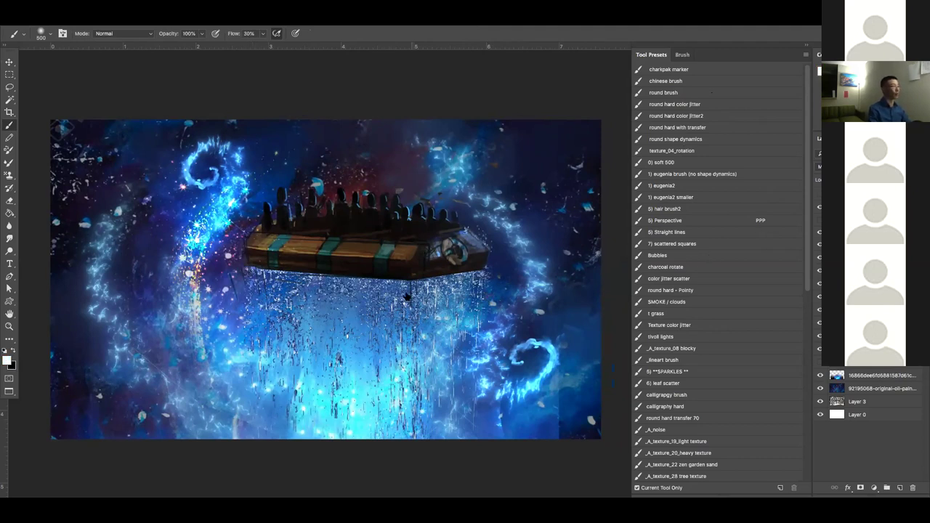
Select the layer of falling streaks beneath the boat and set its blend mode to Color Dodge
key(v)
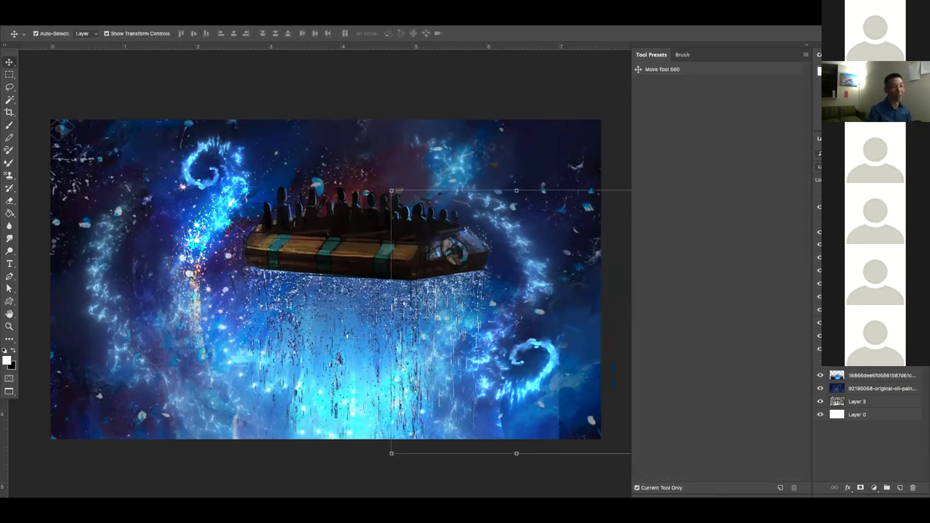
click(819, 349)
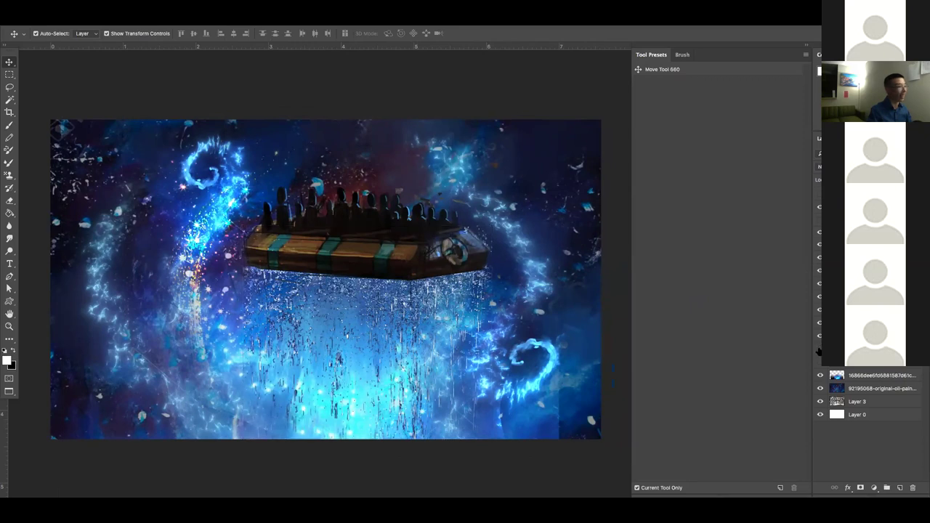
key(super+z)
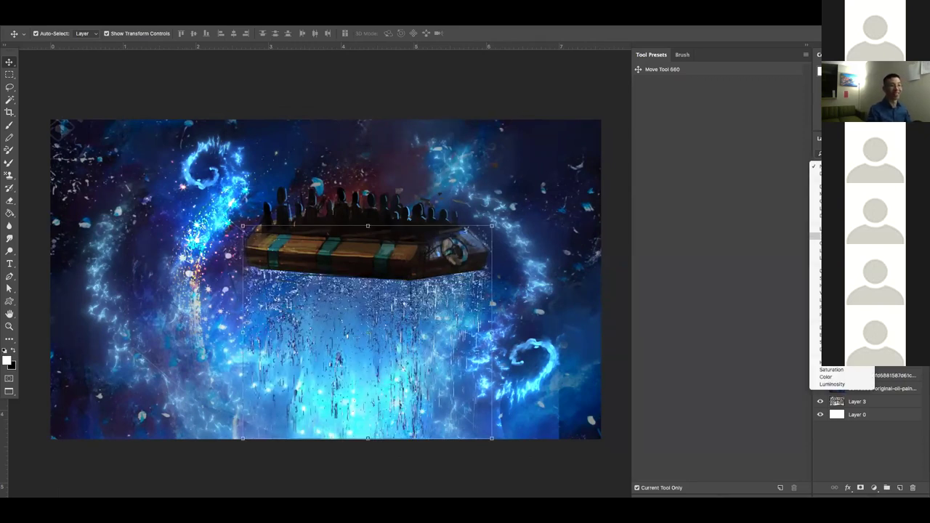
click(818, 243)
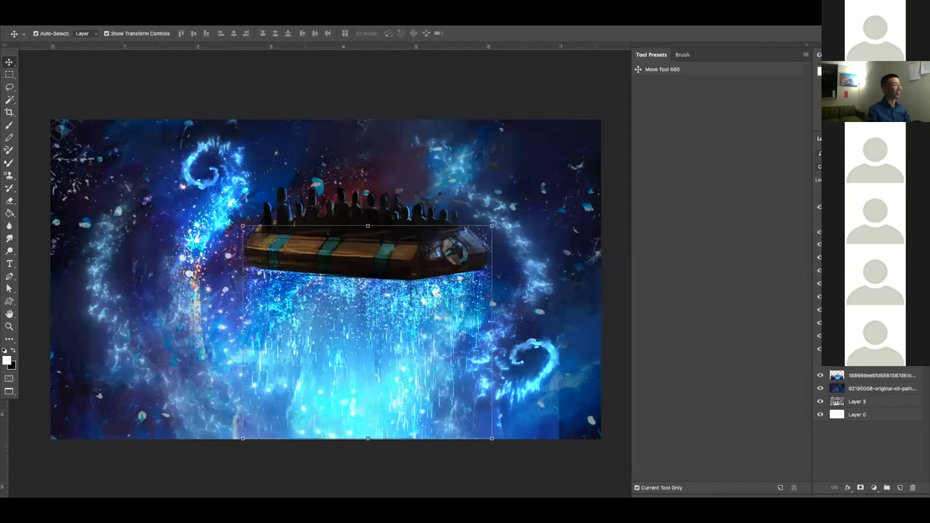
Shift the hue of the falling streaks to +44 with Hue/Saturation, and compare the painting with that layer hidden and shown
key(super+minus)
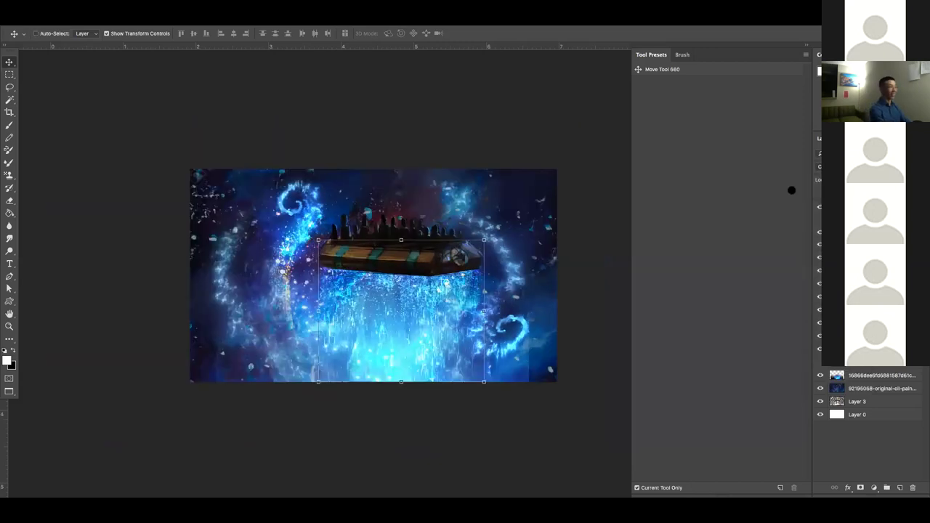
key(super+minus)
key(super+plus)
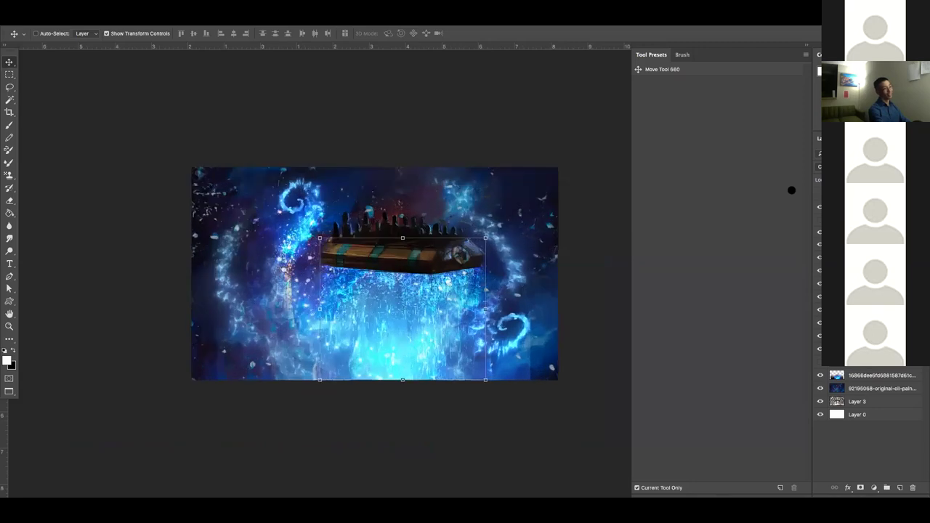
key(super+u)
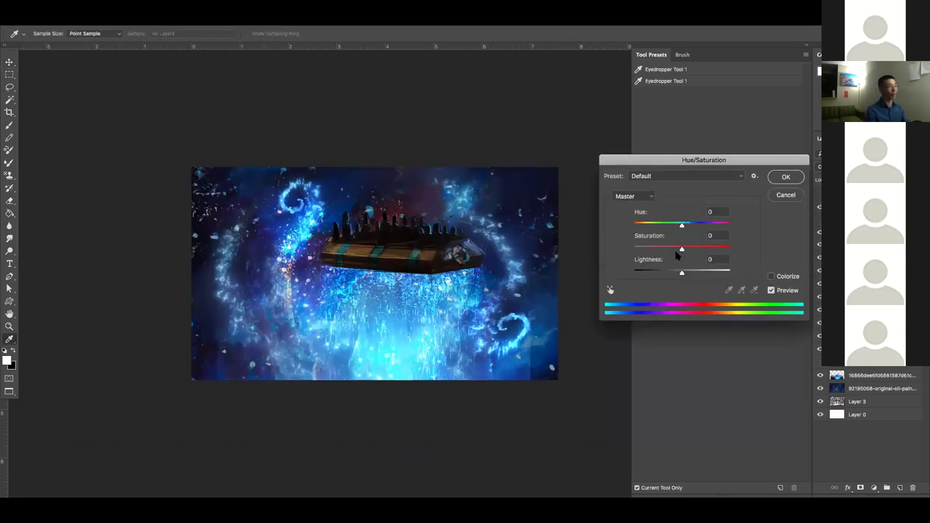
click(663, 223)
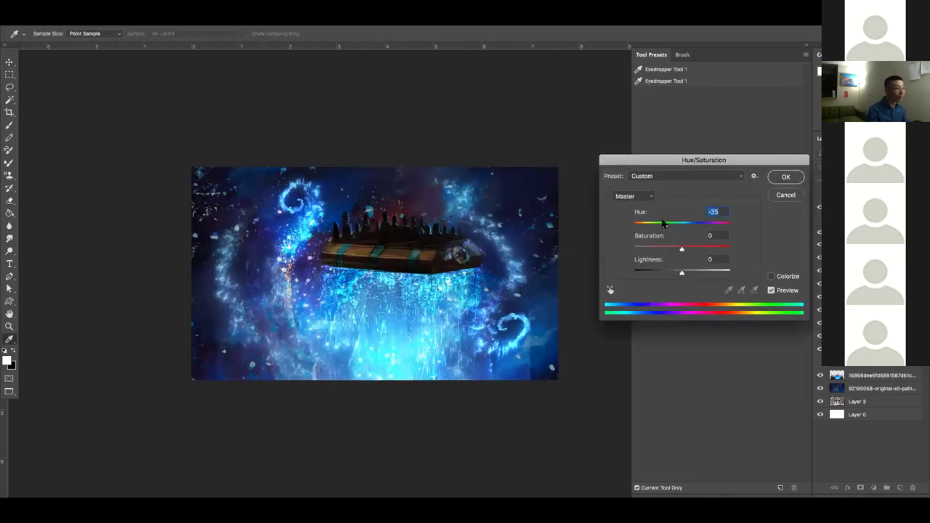
click(696, 227)
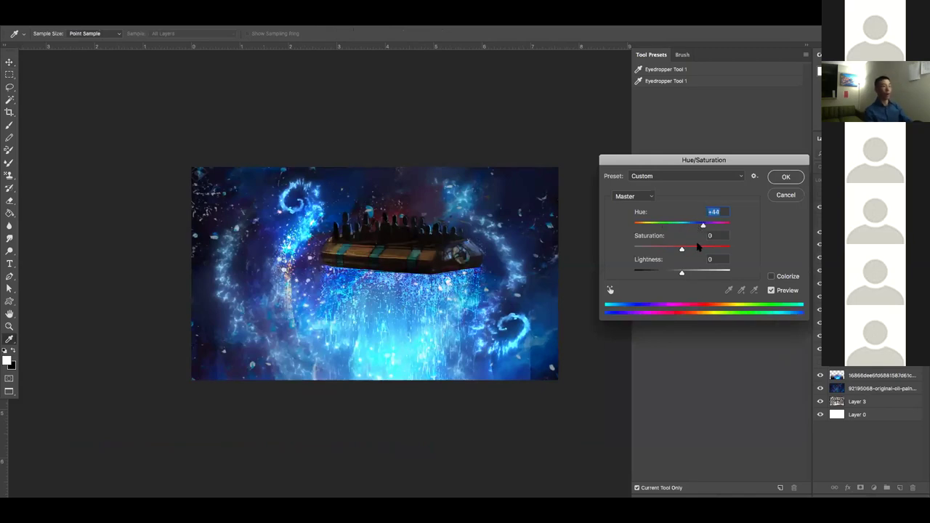
key(Return)
click(819, 350)
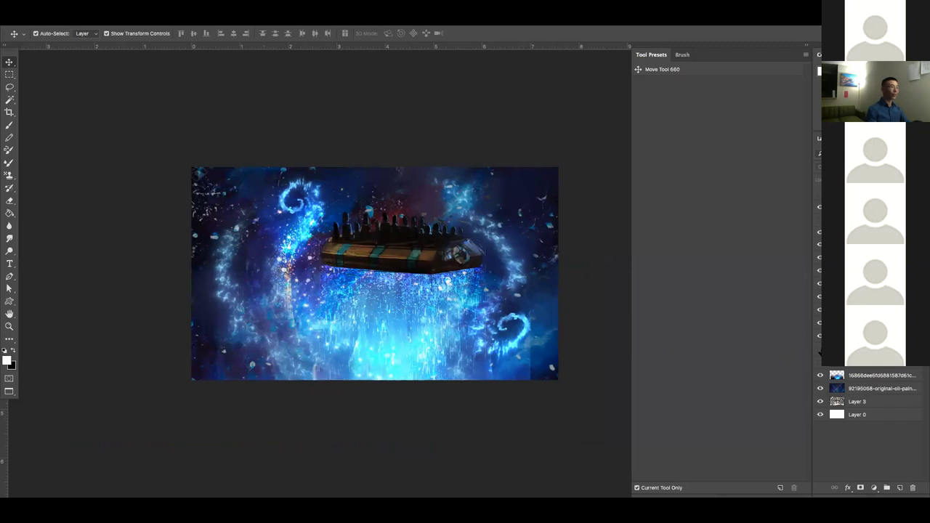
click(819, 350)
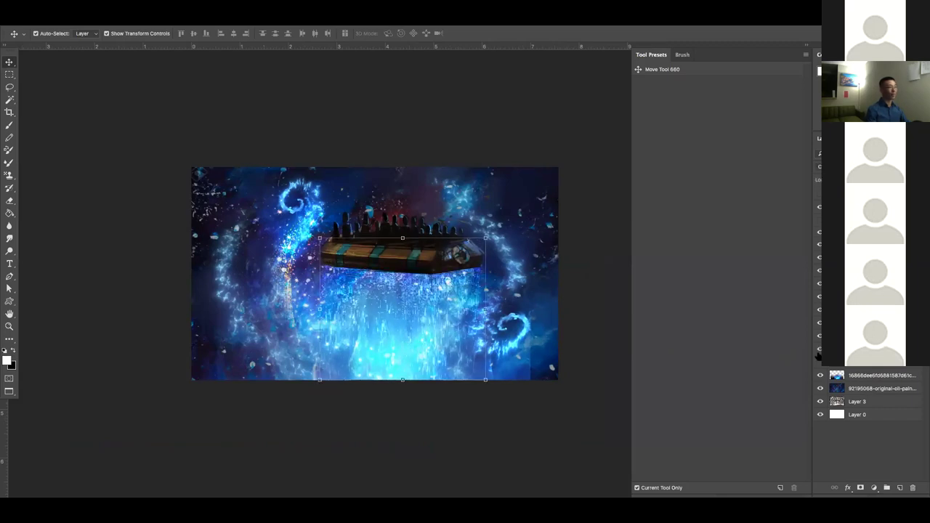
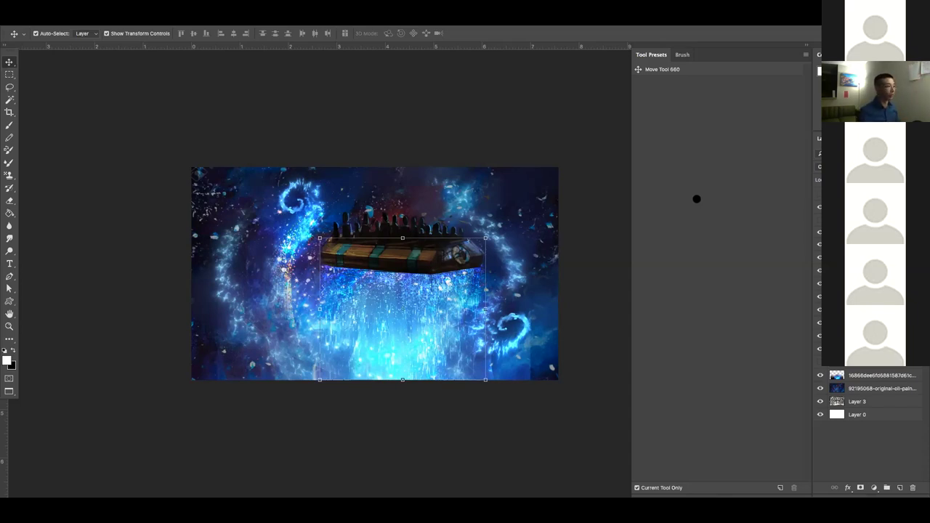
Duplicate the boat layer and darken it with a Hue/Saturation lightness of -33
click(597, 247)
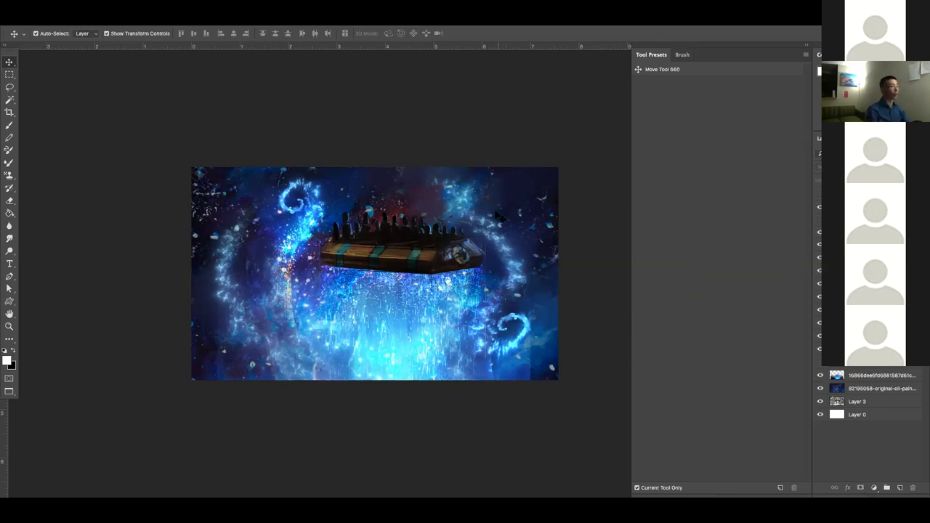
scroll(451, 285, up, 1)
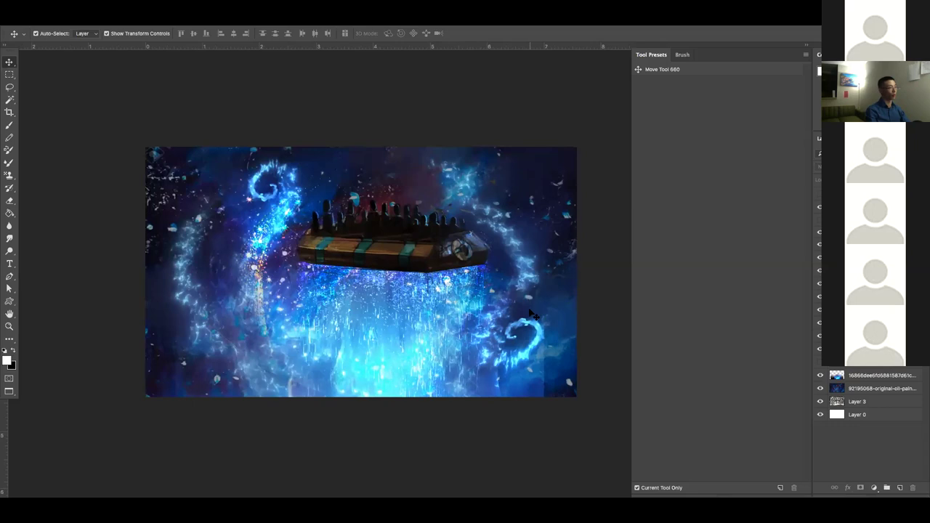
click(425, 260)
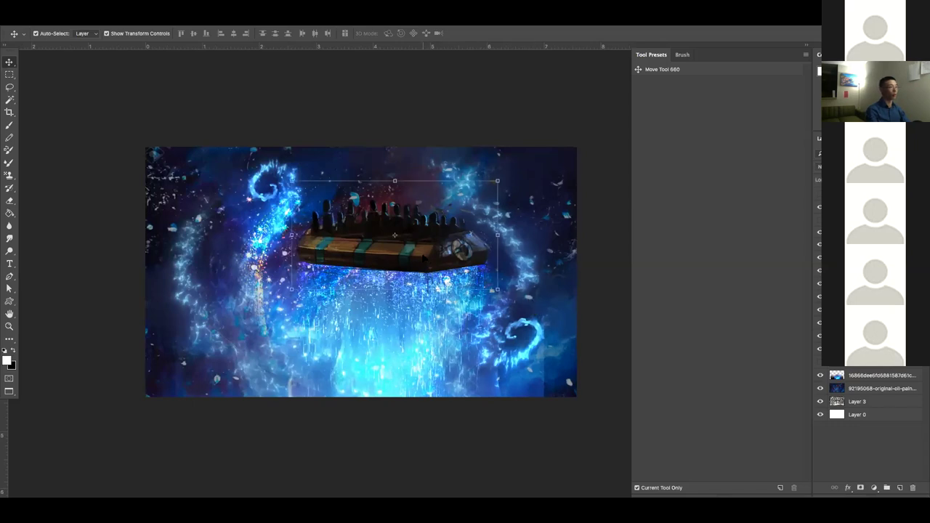
click(819, 335)
click(819, 335)
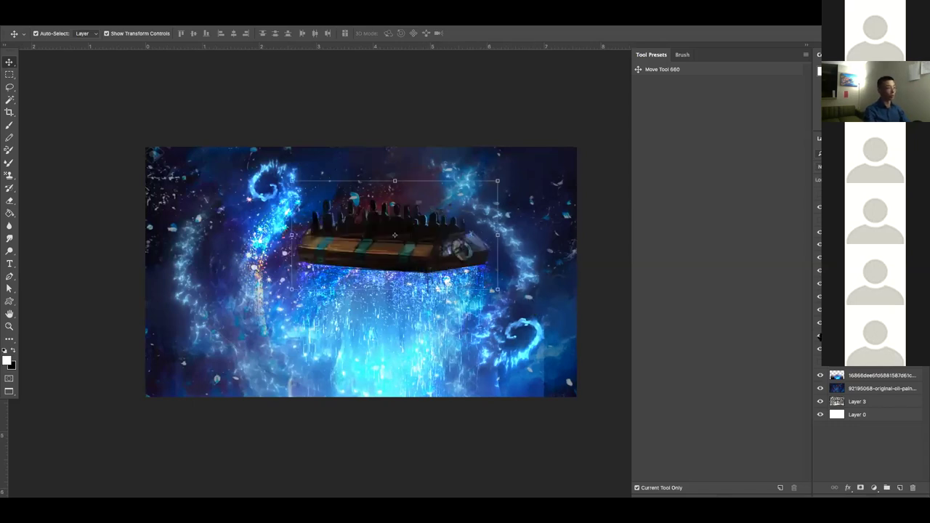
key(ctrl+j)
key(ctrl+u)
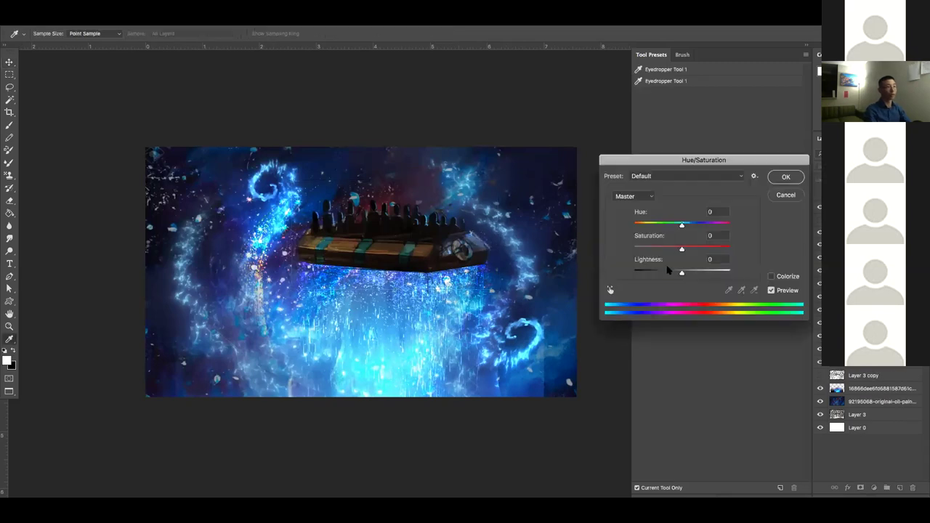
click(664, 274)
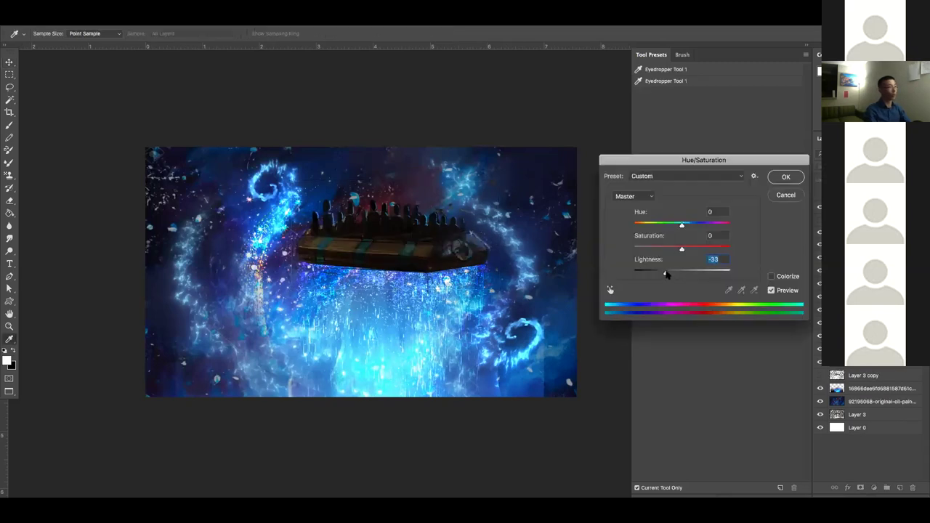
key(Return)
Erase softly across the middle of the darkened boat with the _SOFT 100% eraser at 30% flow
key(e)
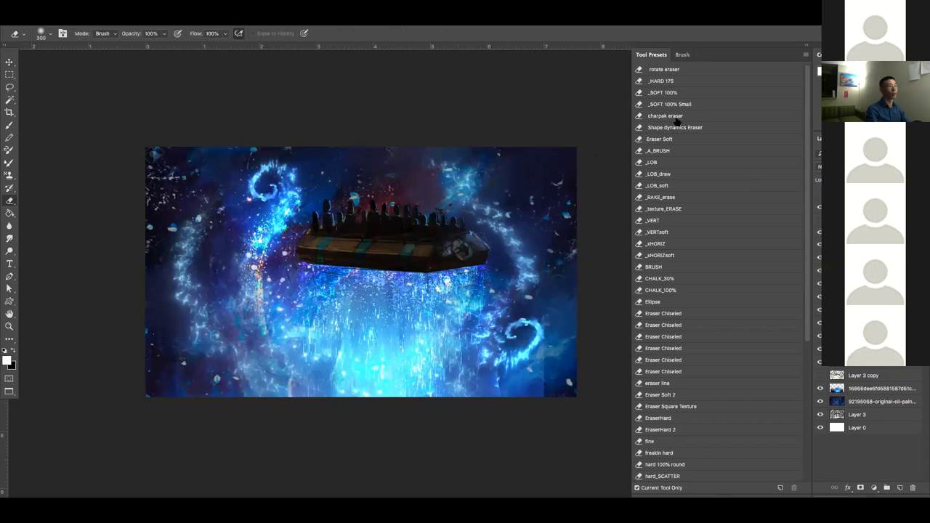
click(674, 92)
key(bracketleft)
key(bracketleft)
key(bracketleft)
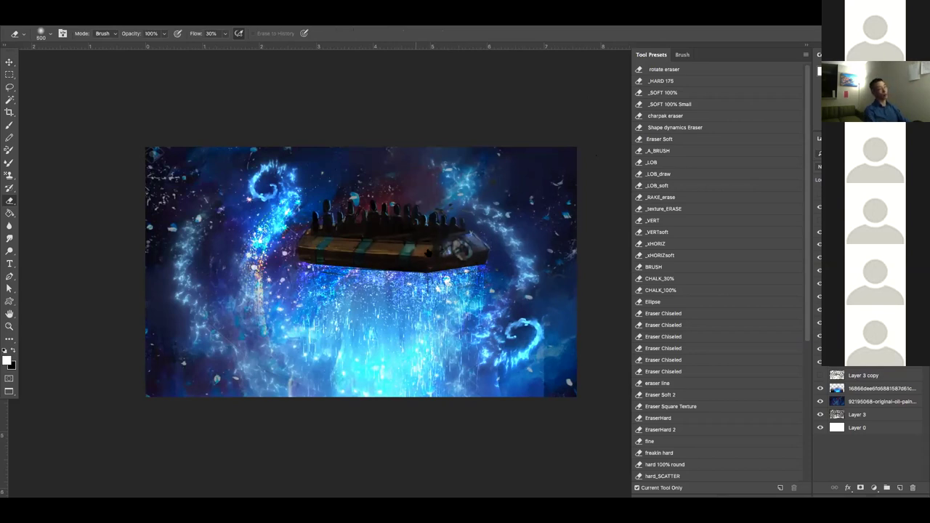
Smudge away the white specks near the edges of the oil-painting background layer with a 175 px brush
click(846, 404)
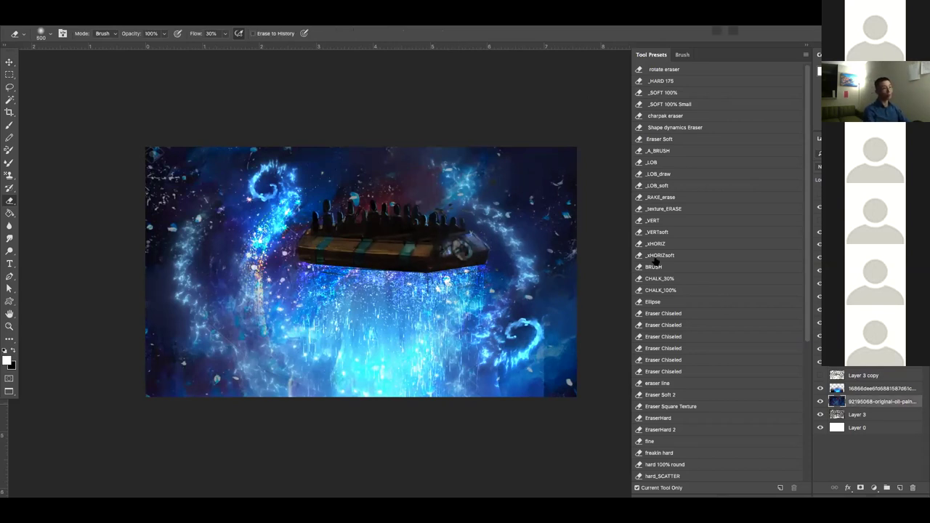
key(r)
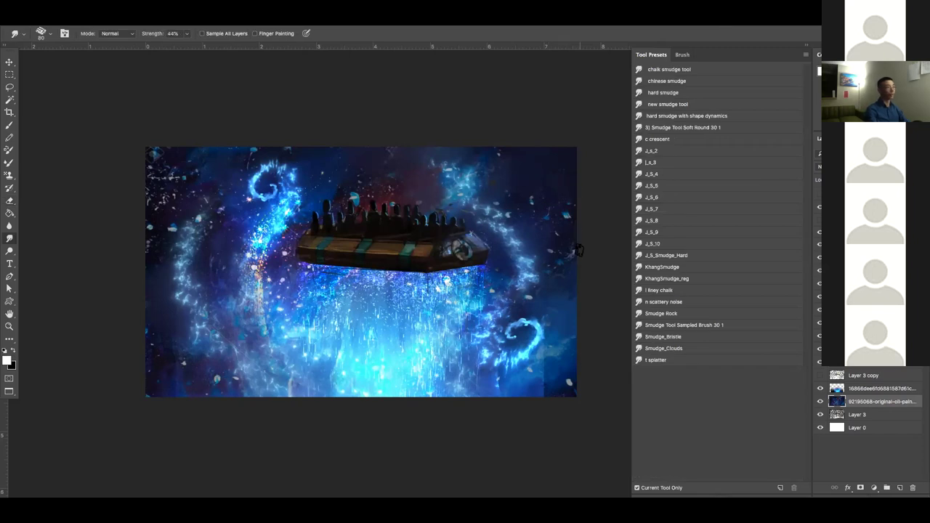
key(bracketright)
key(bracketright)
key(bracketright)
key(bracketright)
key(bracketright)
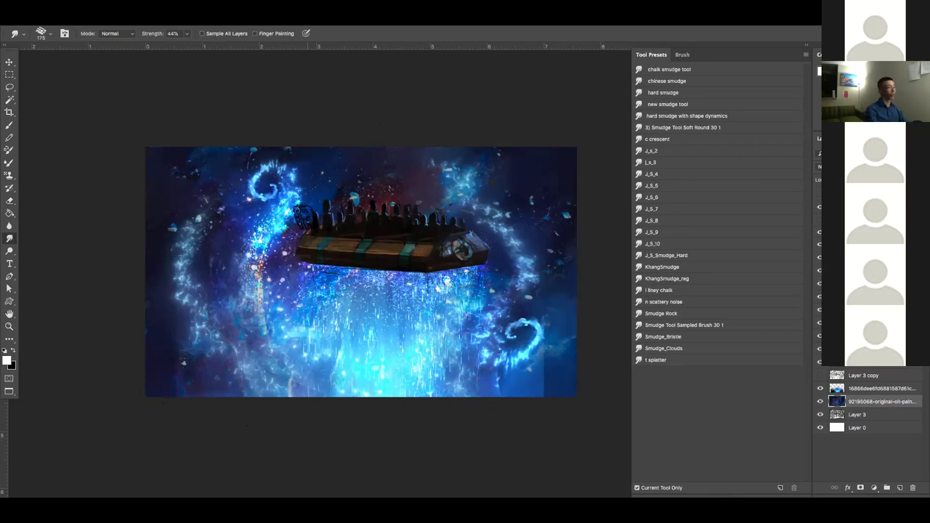
Apply a Gaussian Blur with a 6.0 pixel radius to the oil-painting background layer, and deselect the layers
key(super+alt+f)
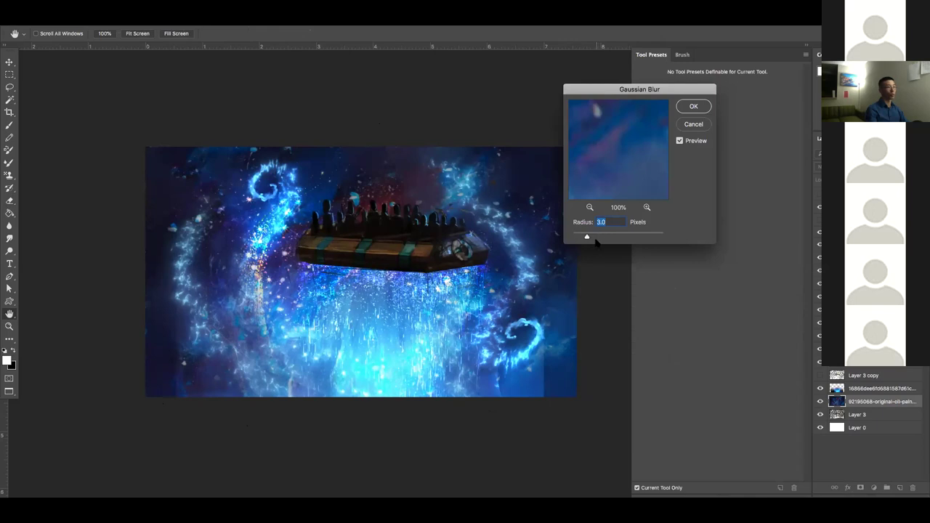
drag(603, 239, 611, 238)
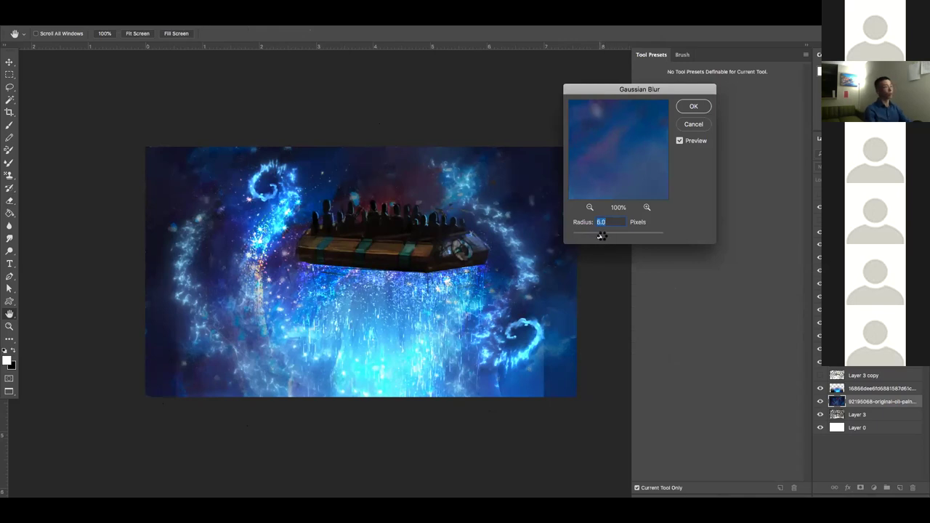
key(Return)
key(r)
key(ctrl+alt+a)
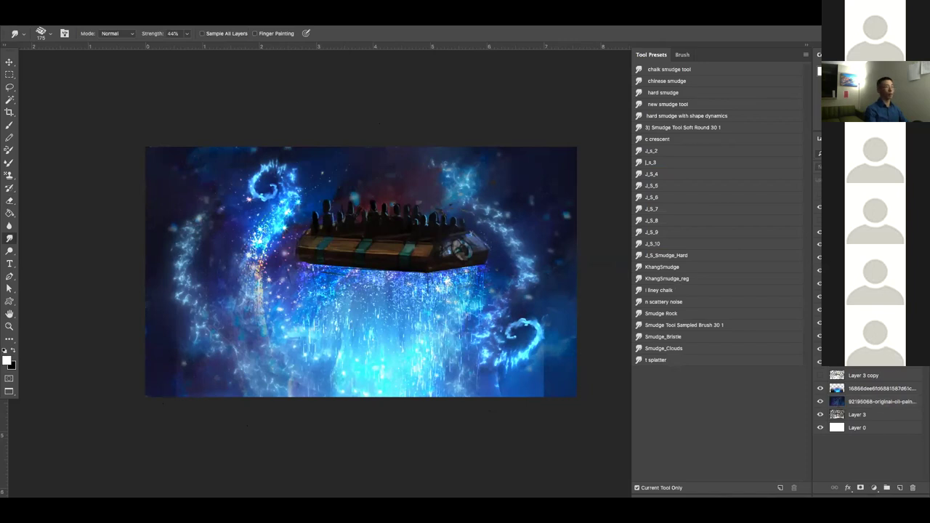
Show the original ink sketch over the painting to compare the compositions, and hide it again
click(819, 196)
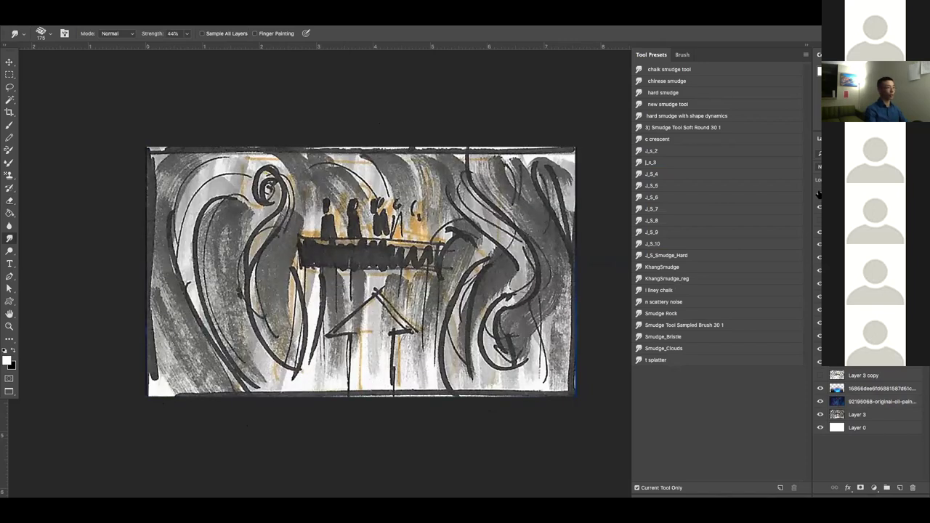
click(817, 193)
click(816, 193)
click(818, 196)
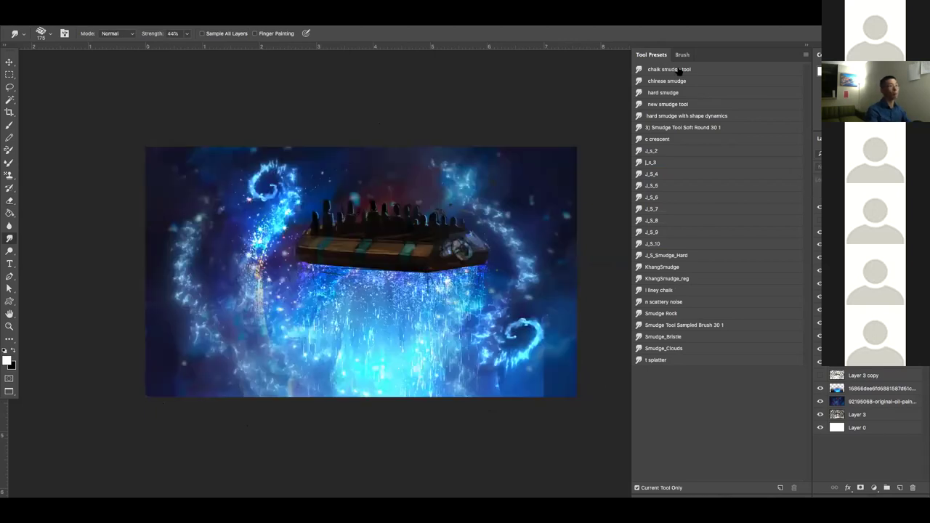
Pick the texture_04_rotation brush preset and check the painting against the original ink sketch and the glow layer
key(b)
drag(687, 153, 684, 152)
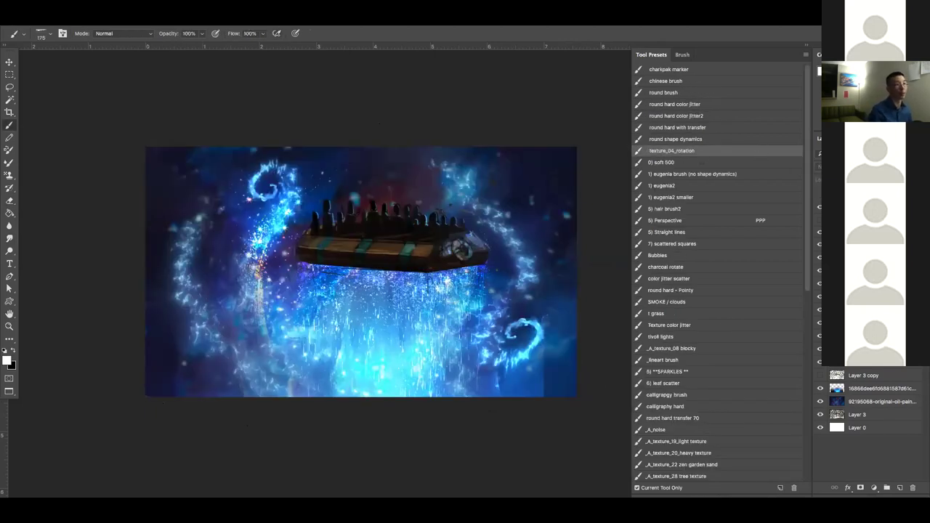
click(819, 202)
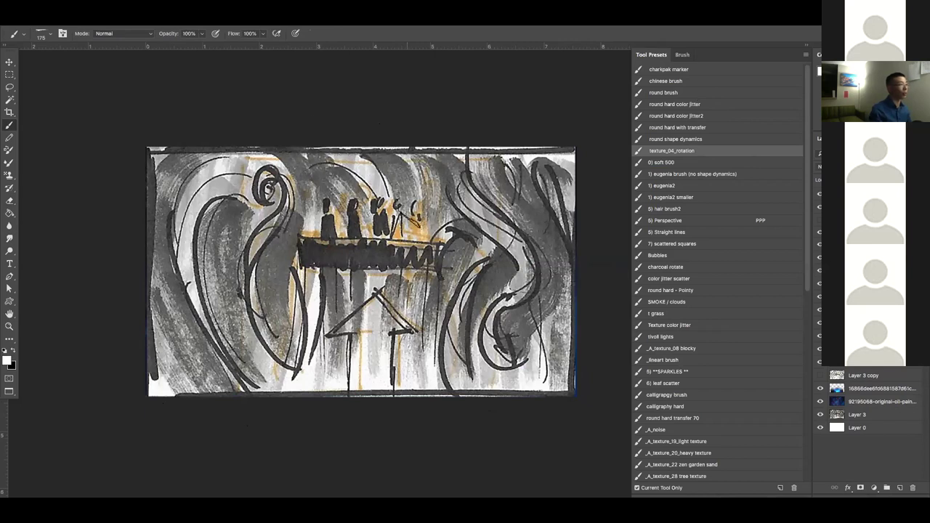
click(819, 202)
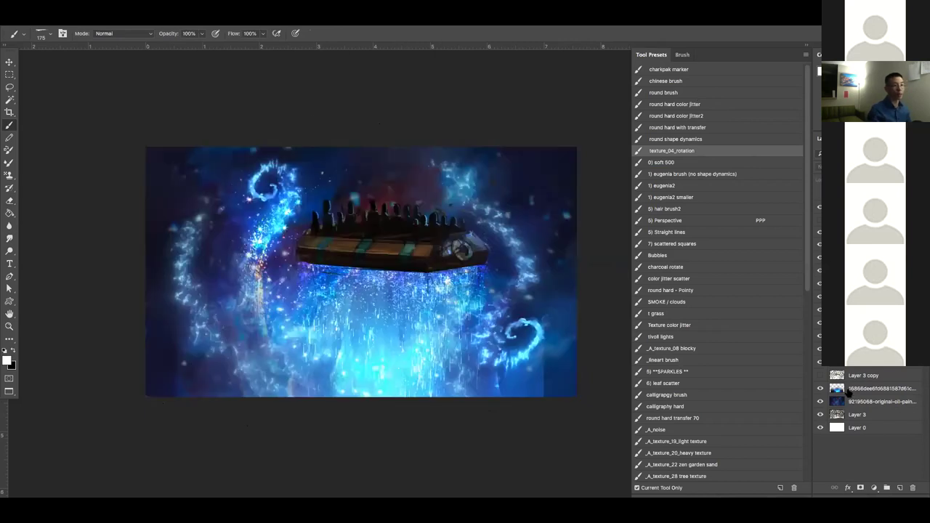
click(847, 393)
click(821, 388)
click(820, 388)
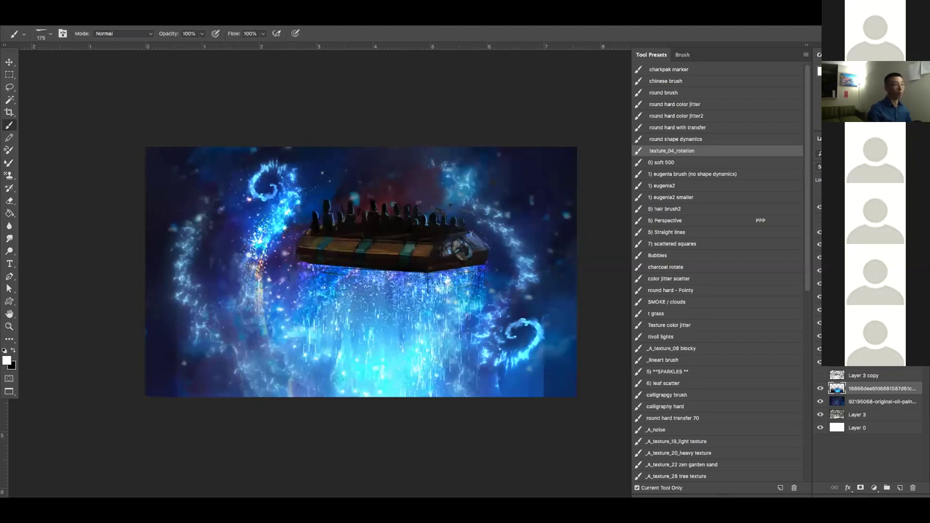
Paint light-blue rays rising behind the boat on the oil-painting background layer, using a 200 px brush at 20% and 30% opacity
click(863, 404)
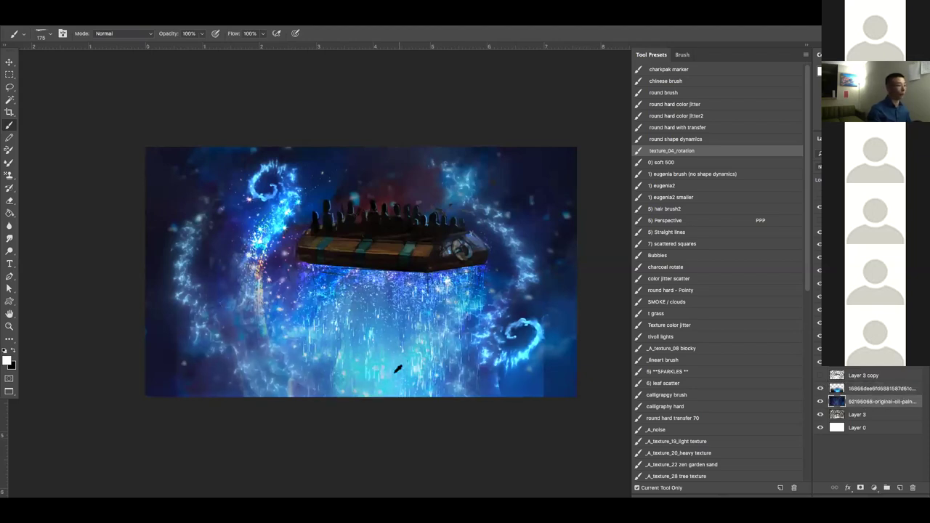
alt+click(362, 308)
key(])
key(2)
mouse_move(312, 158)
mouse_down()
mouse_move(361, 144)
mouse_move(369, 155)
mouse_up()
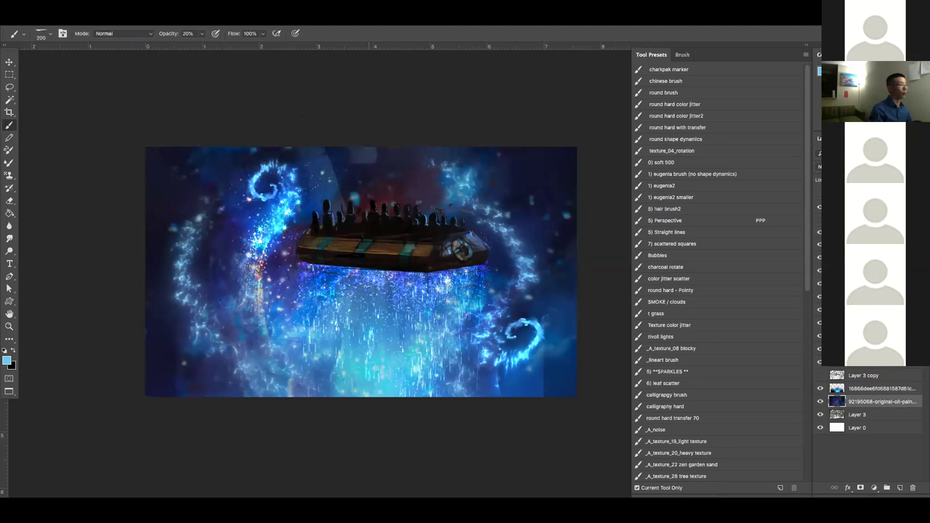
key(3)
drag(364, 227, 379, 149)
drag(405, 240, 428, 147)
drag(445, 233, 483, 147)
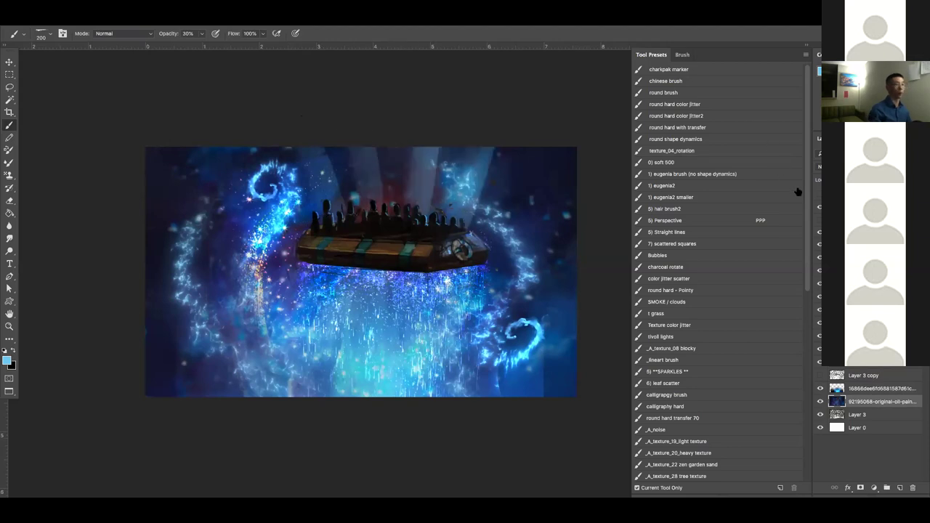
Add broader light-blue strokes between the rays above the boat at 20% opacity, enlarging the brush to 300 px and 500 px
click(818, 195)
click(819, 195)
key(])
key(])
key(2)
drag(302, 196, 304, 166)
drag(316, 220, 357, 201)
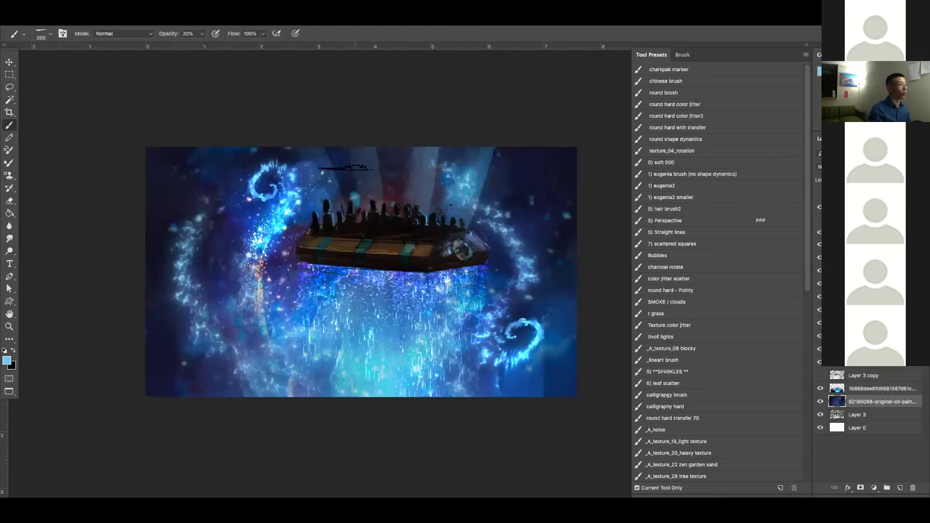
key(bracketright)
key(bracketright)
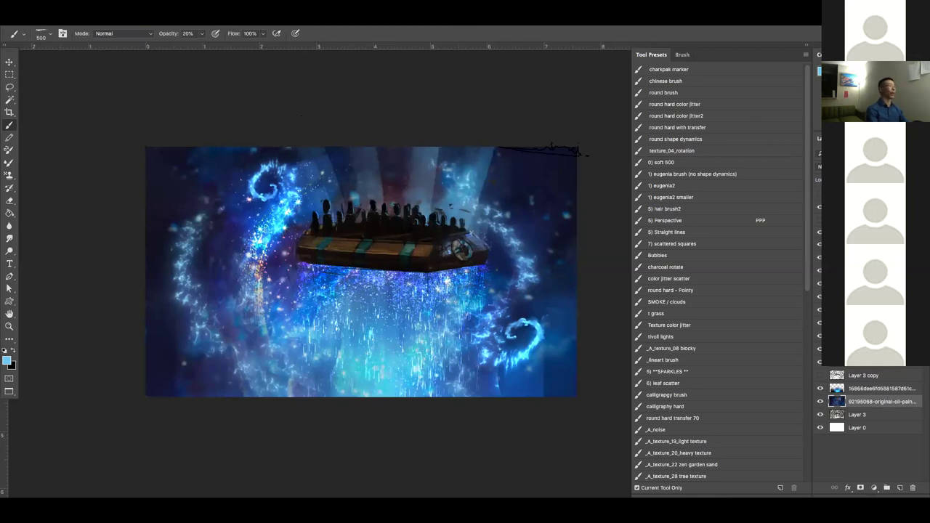
key(e)
click(654, 93)
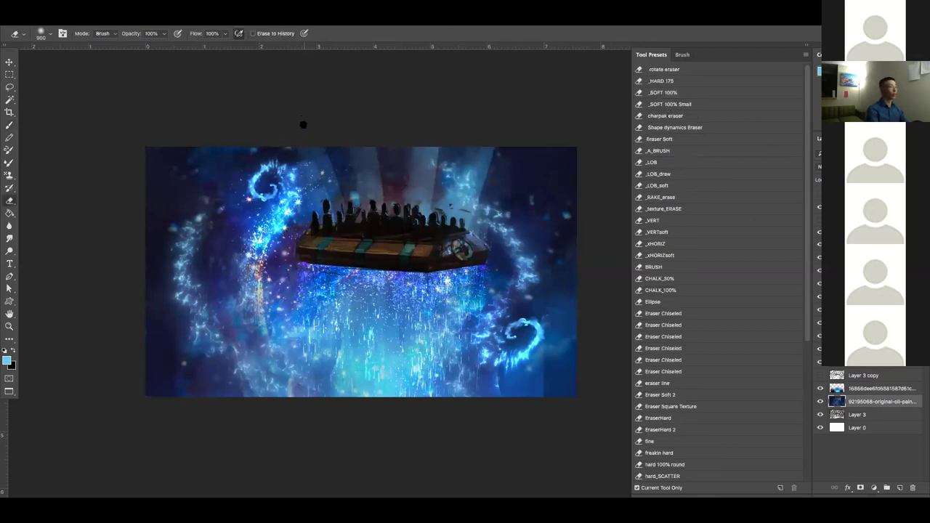
key(shift+1)
click(865, 390)
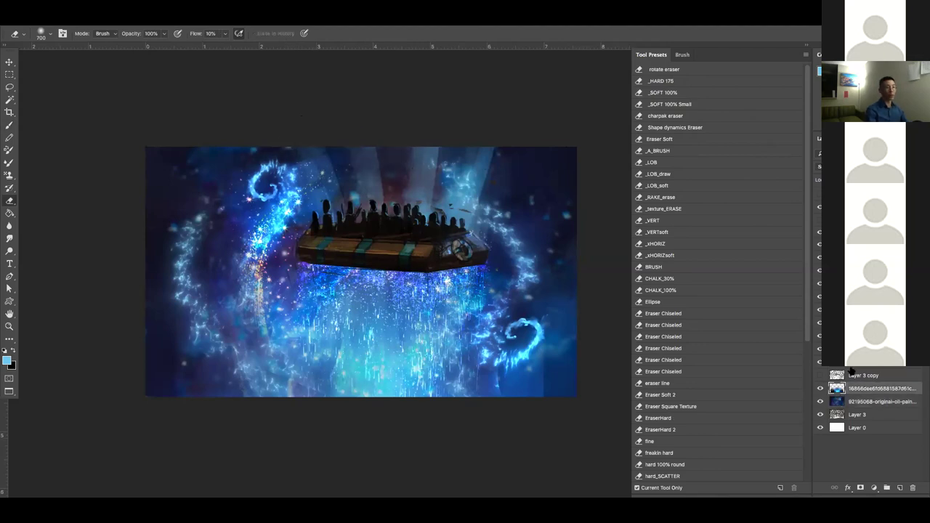
click(820, 388)
click(819, 389)
Darken the tops of the rays on the oil-painting background layer with sampled dark blue, using the soft 500 brush at 30% flow
click(863, 401)
key(b)
alt+click(552, 160)
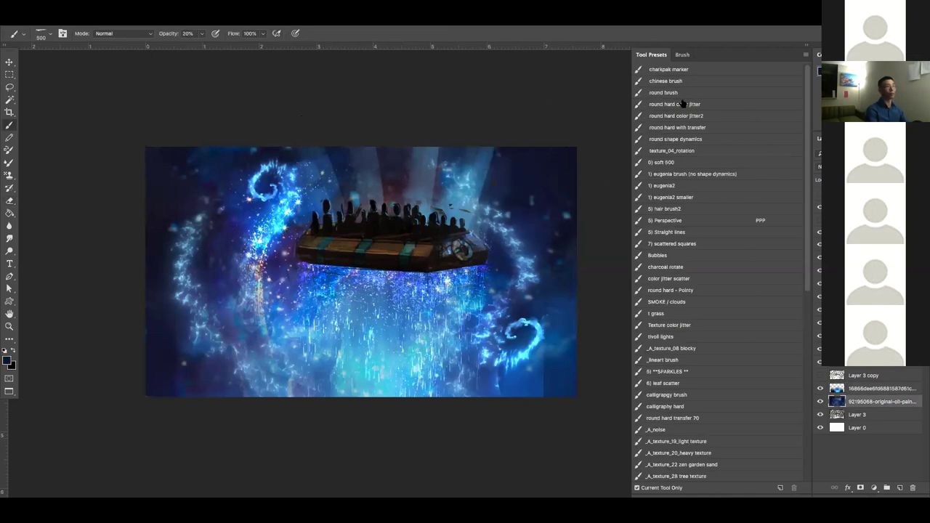
click(685, 165)
key(shift+2)
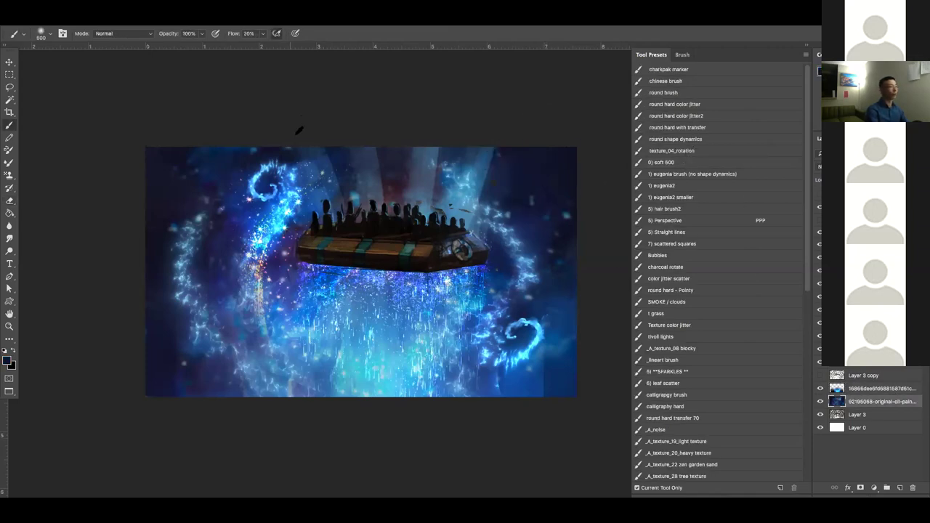
key(shift+3)
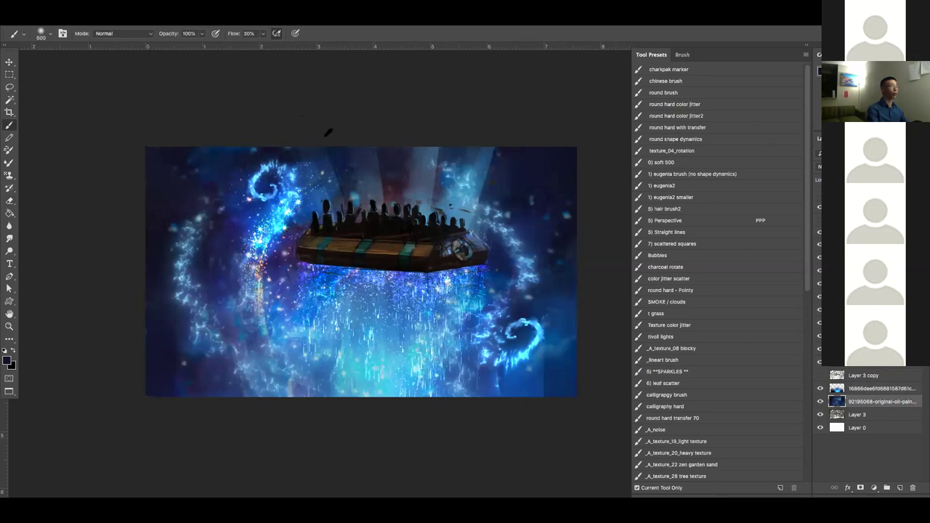
mouse_move(498, 158)
mouse_down()
mouse_move(469, 153)
mouse_move(476, 156)
mouse_up()
key(])
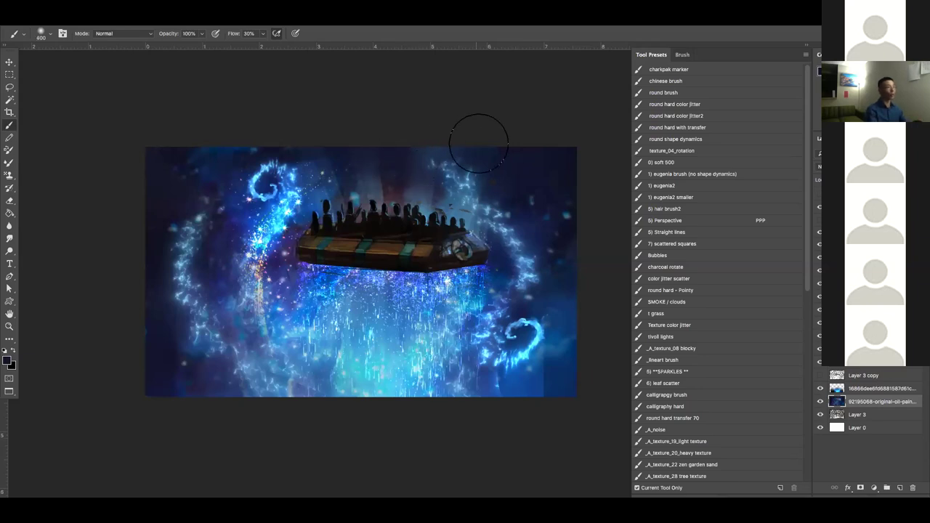
Blend sampled blues softly into the background above the passengers with 400 px and 500 px brushes at 20% flow
alt+click(482, 250)
key(bracketleft)
key(bracketleft)
key(2)
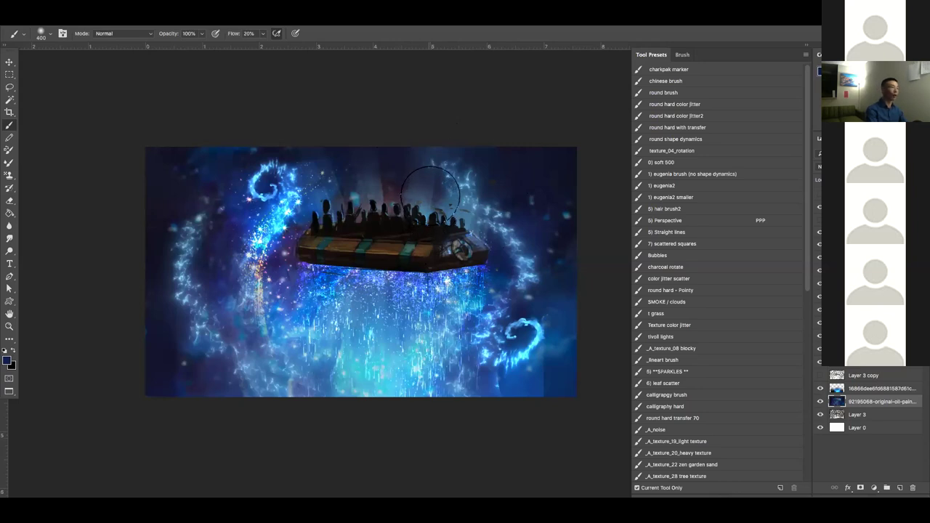
alt+click(445, 286)
key(bracketright)
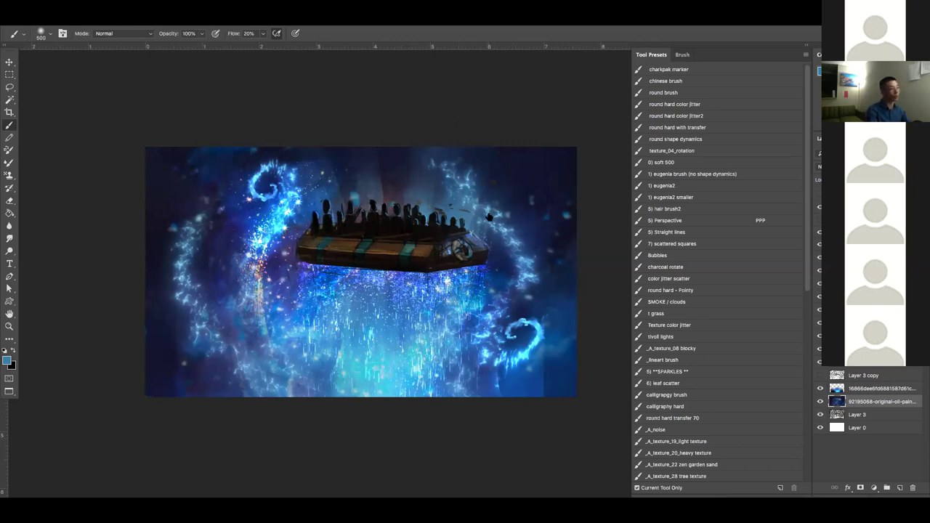
Erase the stray dark marks above the passengers at the boat's front end from the boat layer, using a 45 px _HARD 175 eraser
key(v)
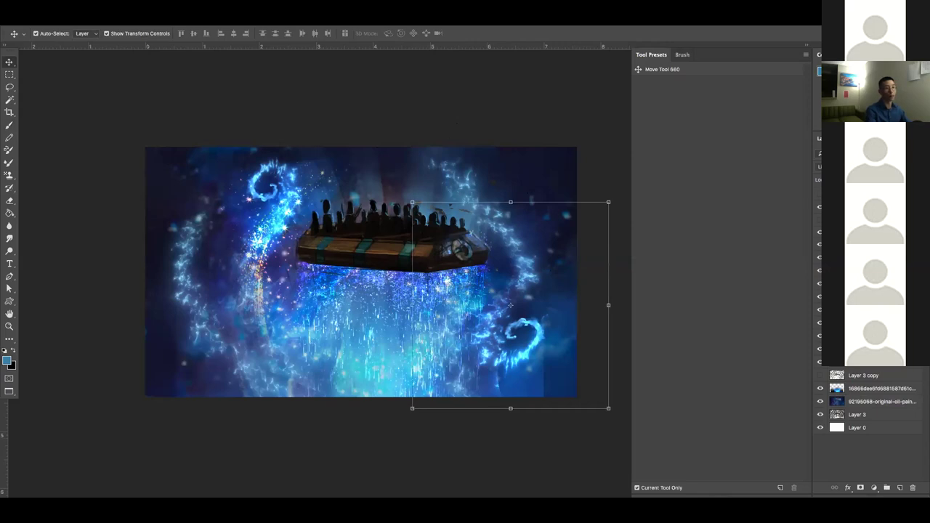
click(865, 349)
click(819, 349)
click(819, 349)
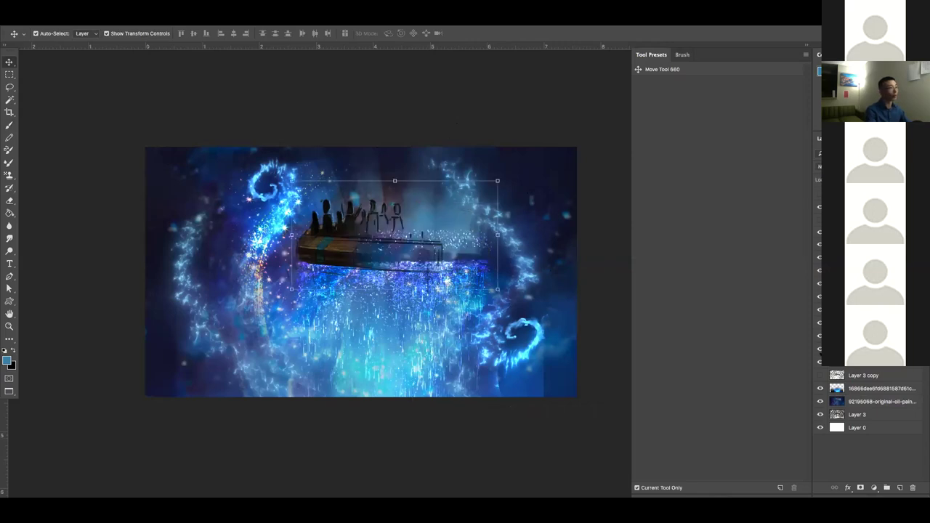
key(r)
scroll(471, 201, up, 4)
click(682, 92)
key(e)
click(673, 82)
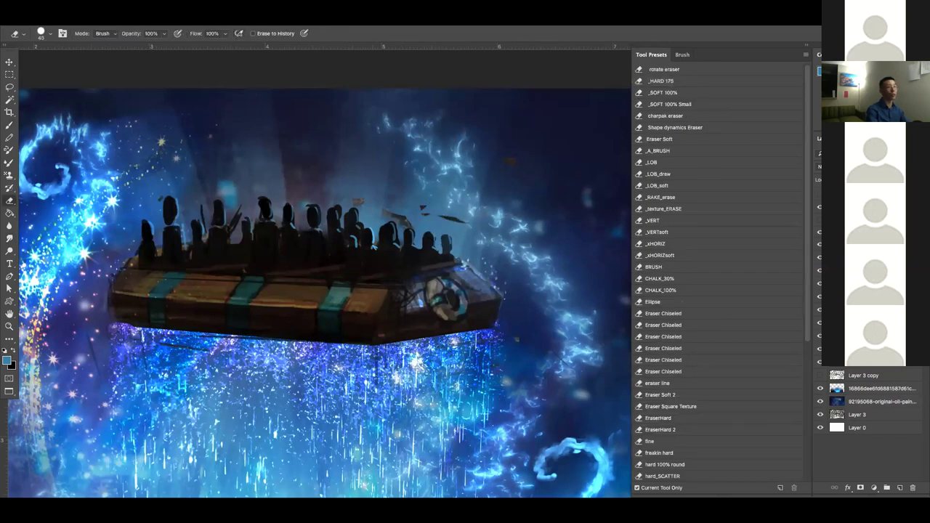
key(bracketleft)
key(bracketleft)
drag(411, 221, 355, 200)
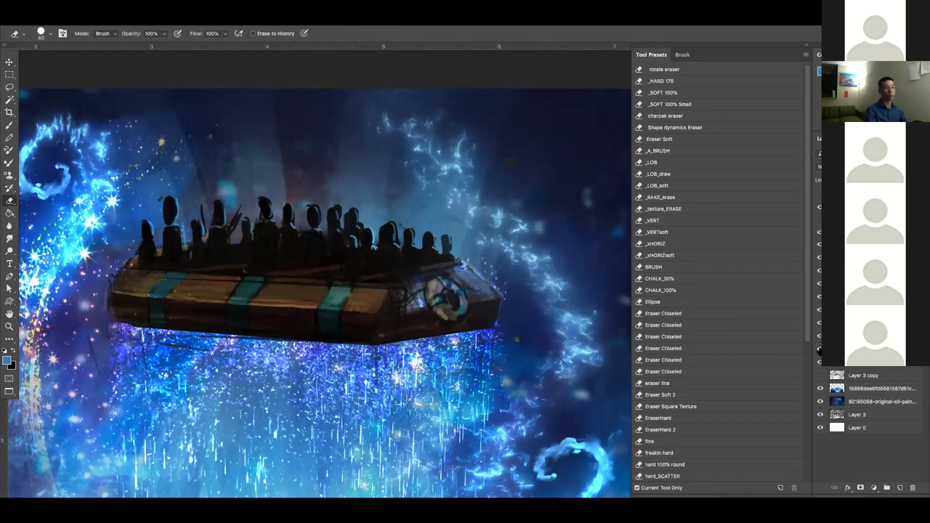
Examine the cleaned boat and the overall composition, hiding and showing individual layers for comparison
click(819, 350)
click(820, 351)
key(v)
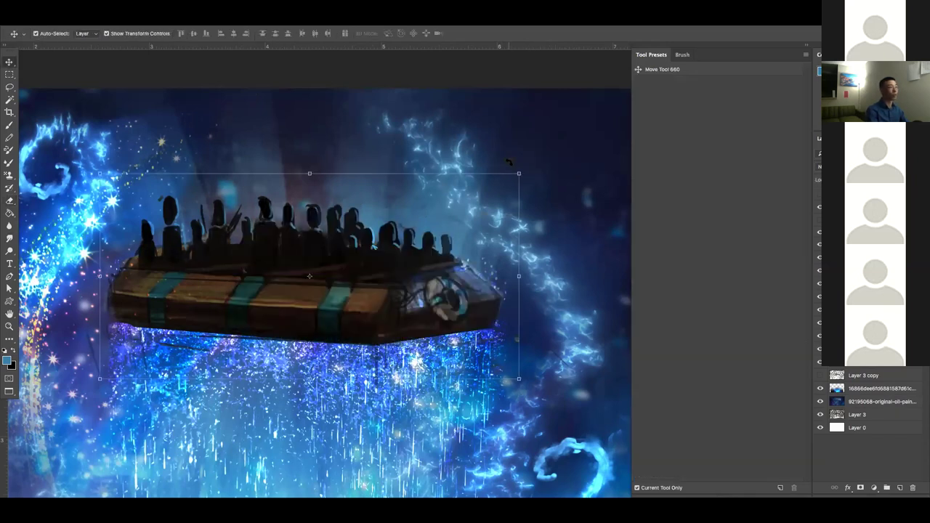
click(820, 272)
click(820, 273)
scroll(504, 287, down, 2)
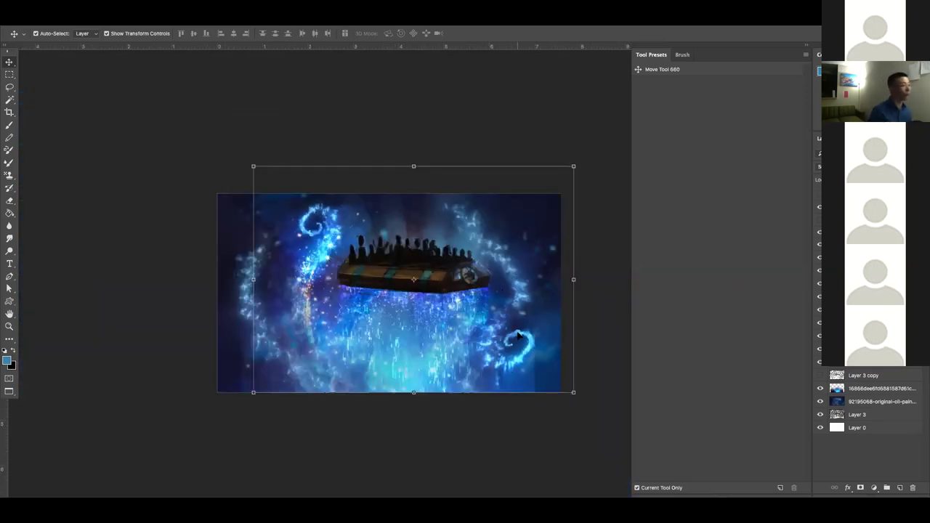
scroll(531, 190, up, 3)
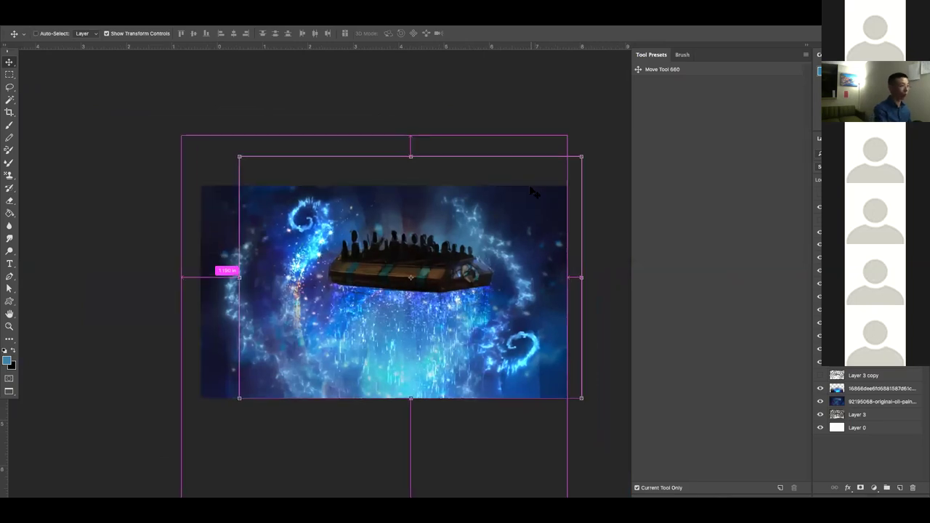
scroll(465, 346, down, 2)
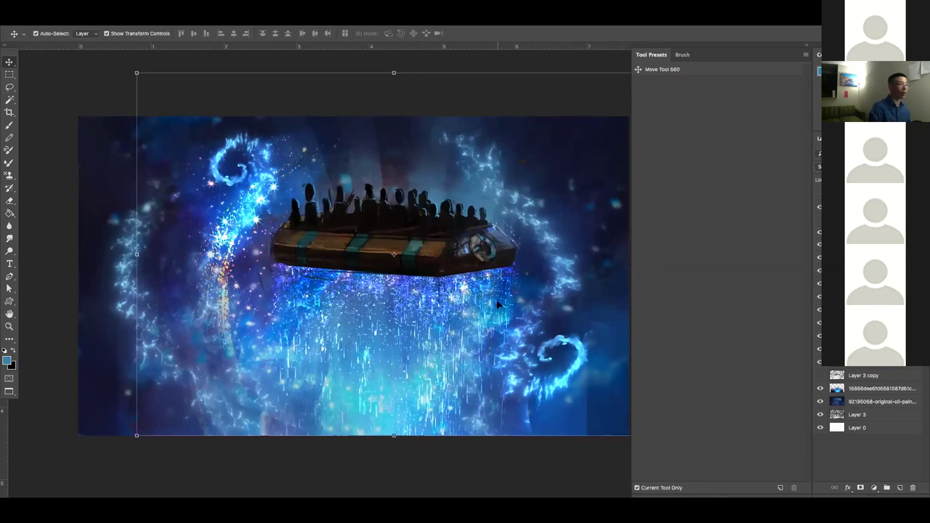
scroll(504, 270, up, 2)
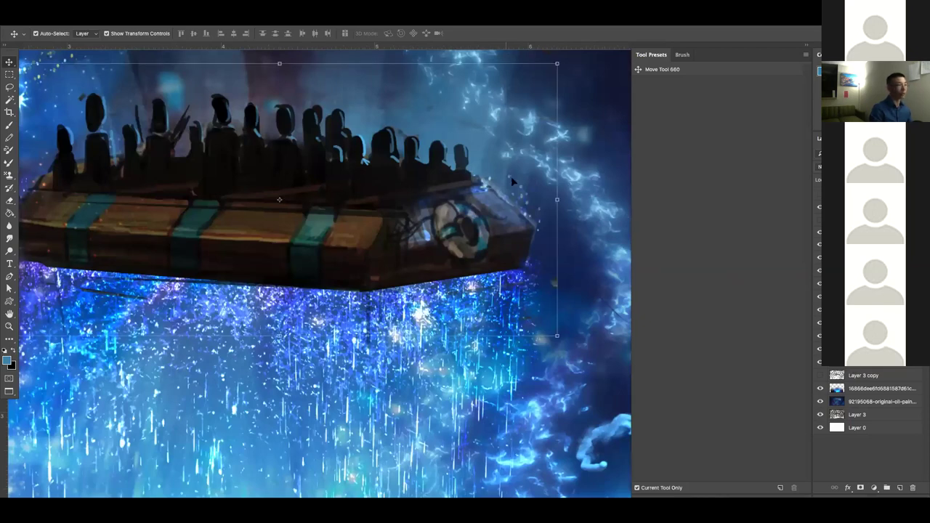
Paint faint pale-blue highlights on the ring emblem at the boat's front with a small round shape dynamics brush at 10% opacity
key(b)
click(692, 142)
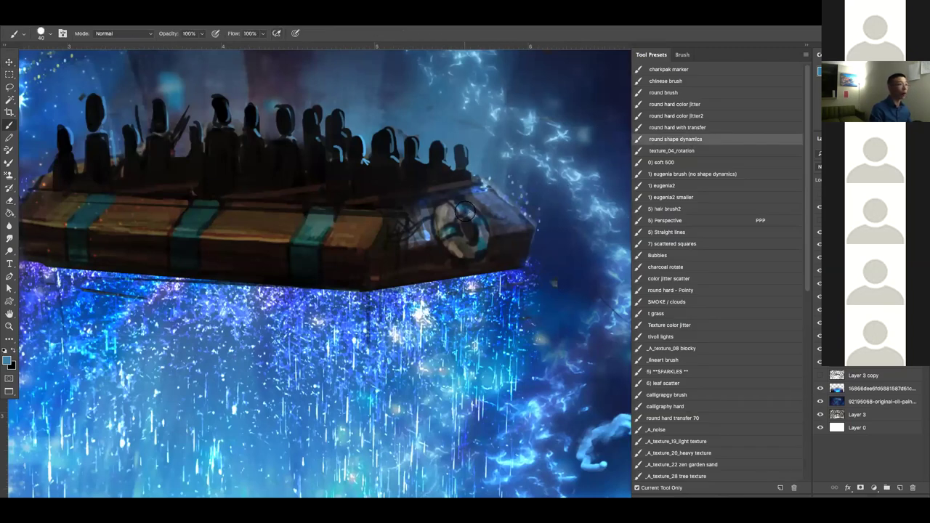
scroll(507, 237, up, 2)
alt+click(449, 220)
key(2)
key(bracketleft)
key(bracketleft)
key(bracketleft)
key(bracketleft)
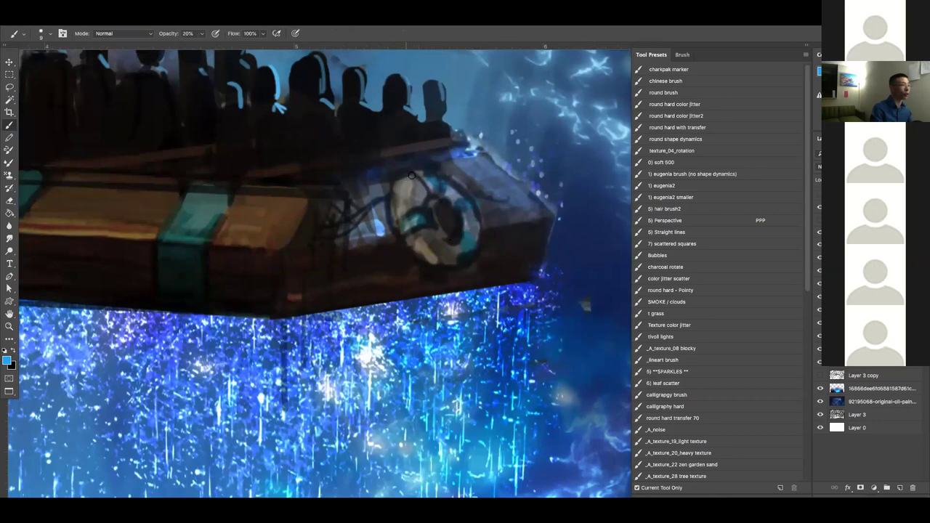
click(835, 72)
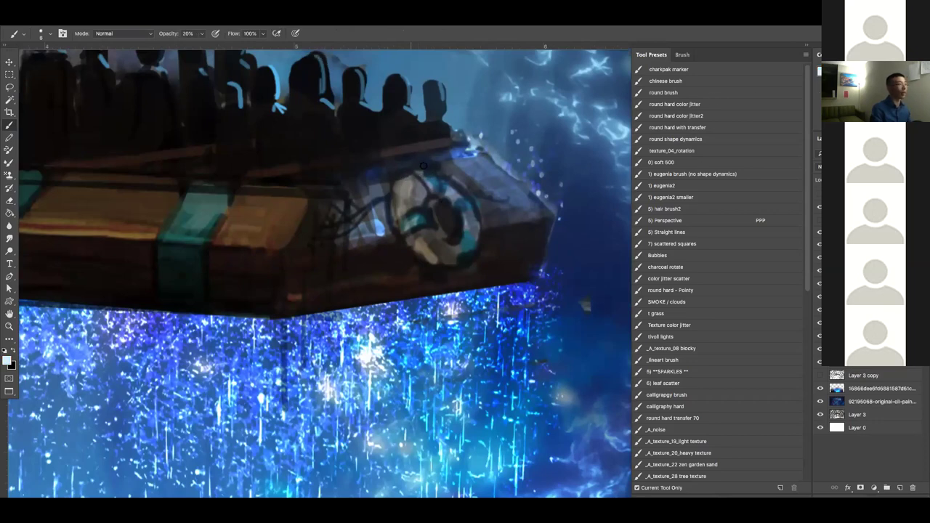
key(1)
drag(456, 187, 478, 239)
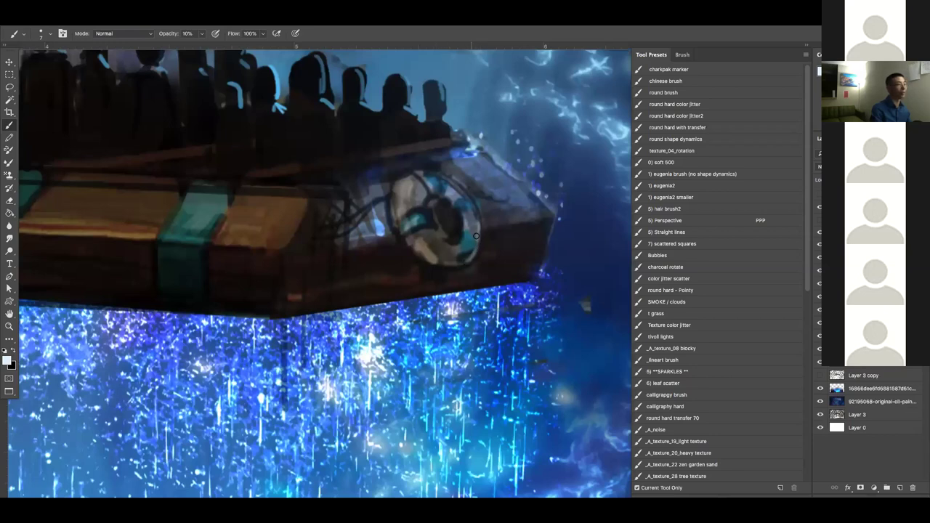
Add cyan accents around the ring emblem with colour sampled from it, at 50% brush opacity
alt+click(475, 244)
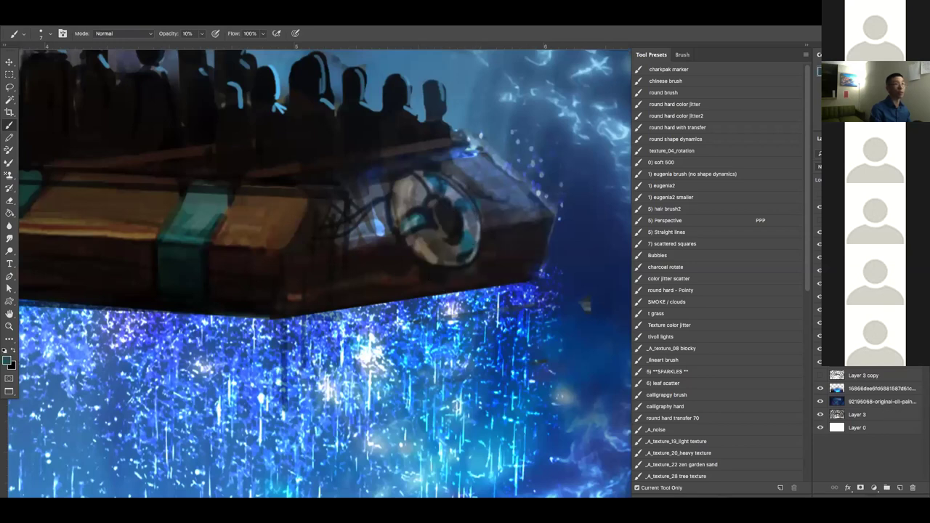
alt+click(481, 216)
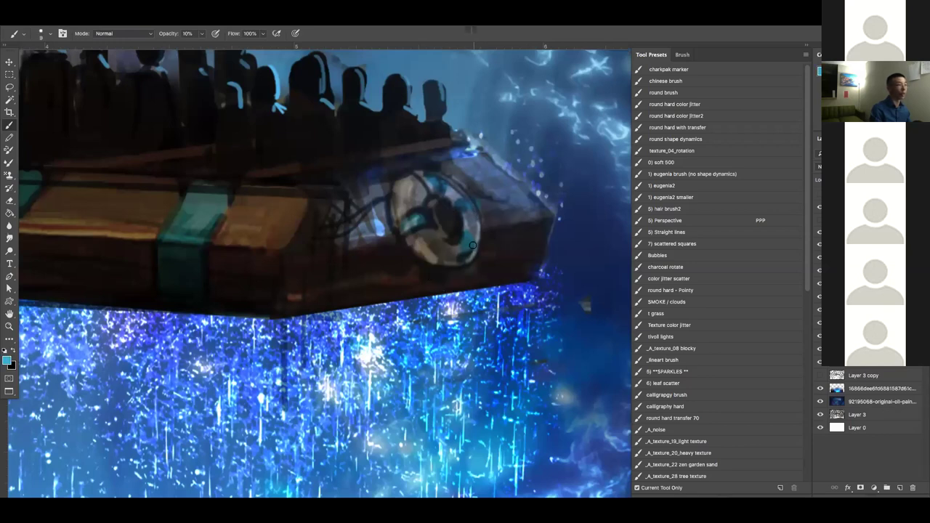
key(5)
drag(473, 245, 472, 244)
drag(428, 178, 440, 177)
drag(401, 231, 403, 222)
Review the whole painting with the interface panels hidden
scroll(480, 194, down, 3)
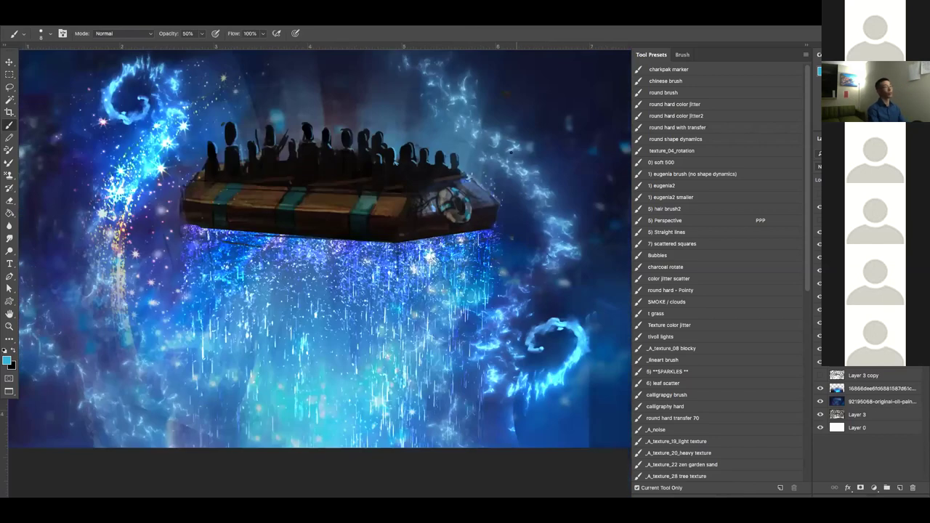
scroll(504, 199, down, 1)
scroll(503, 197, down, 2)
scroll(503, 198, up, 1)
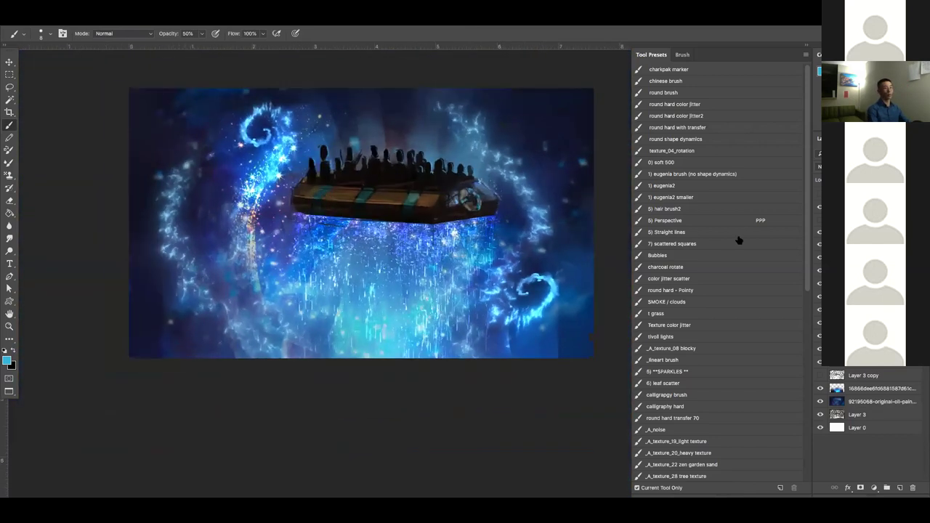
key(Tab)
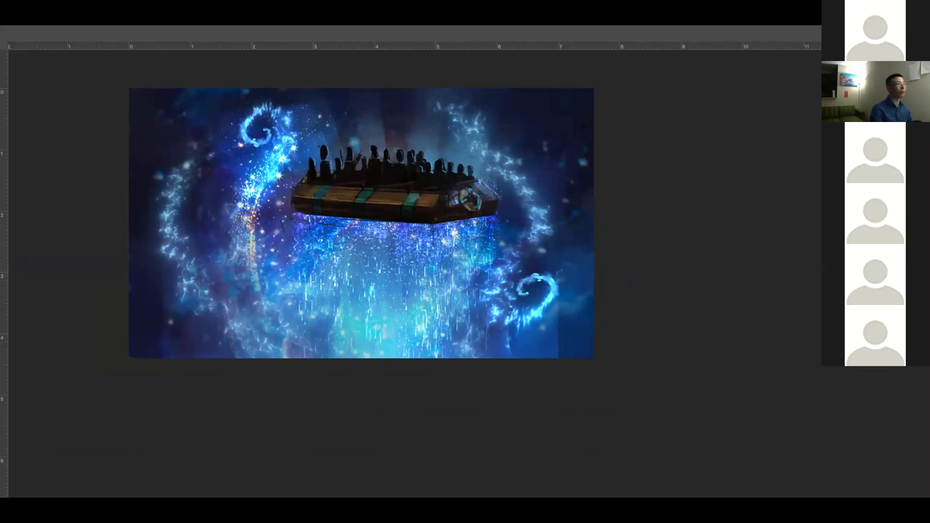
Compare the whole painting in grayscale and in colour, including at thumbnail size, to judge its value contrast
key(Tab)
drag(503, 209, 513, 226)
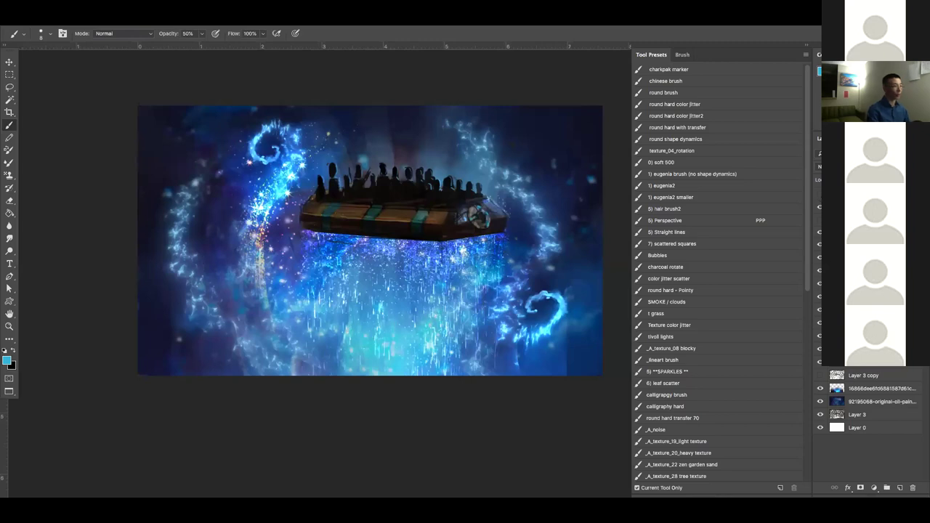
key(super+y)
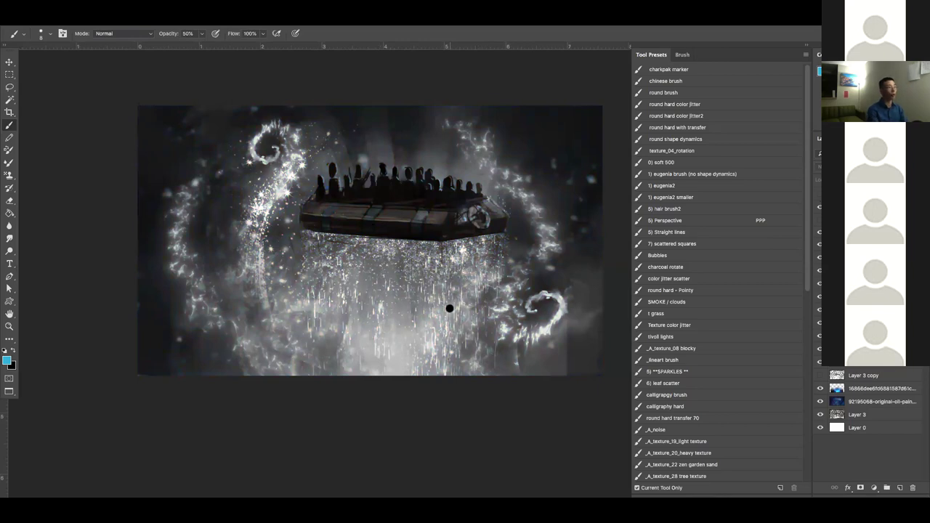
key(ctrl+z)
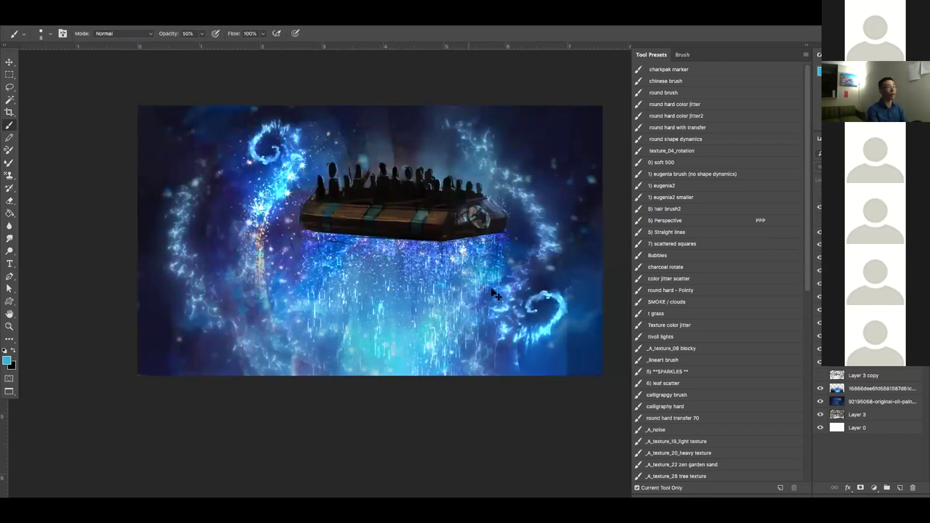
key(super+y)
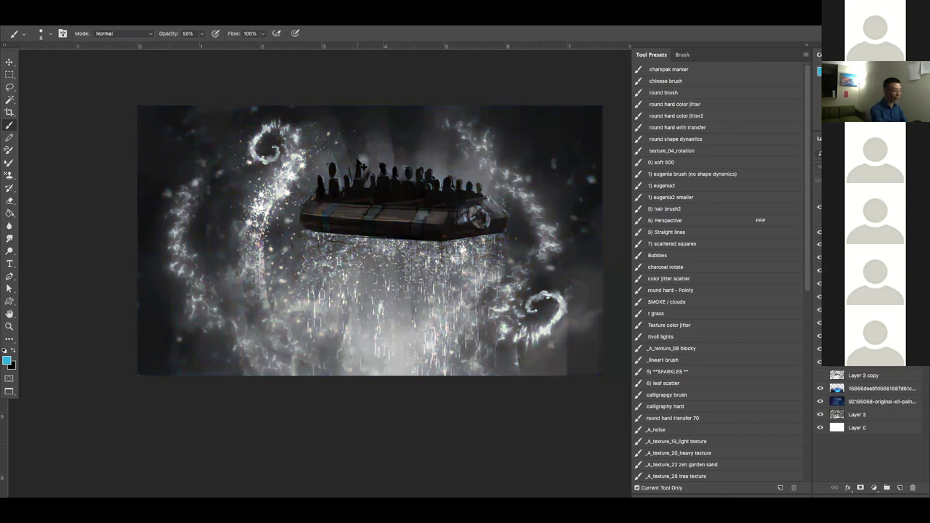
key(super+minus)
key(super+minus)
key(super+minus)
key(super+minus)
key(super+minus)
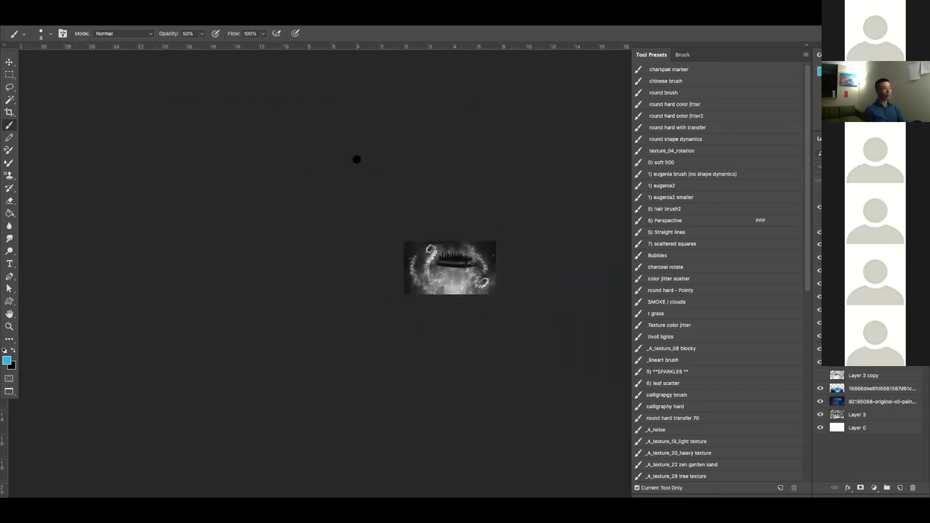
key(ctrl+z)
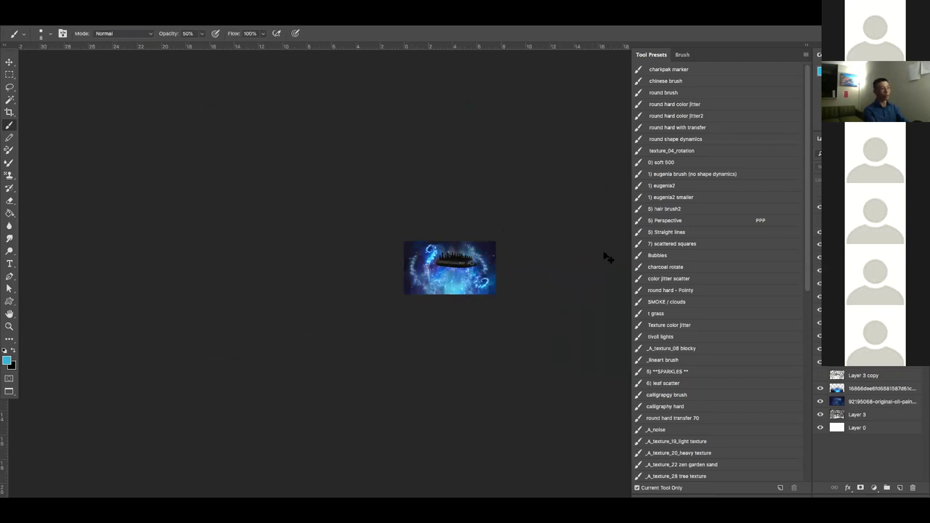
Paint soft dark blue over the area around the boat's figures on a new layer, using the soft 500 brush at 100% opacity
click(858, 385)
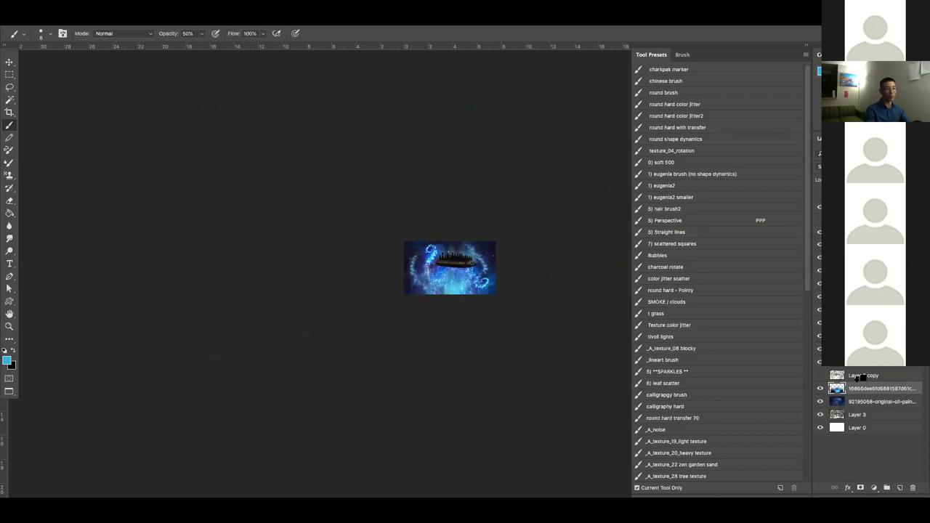
key(ctrl+alt+shift+n)
click(659, 164)
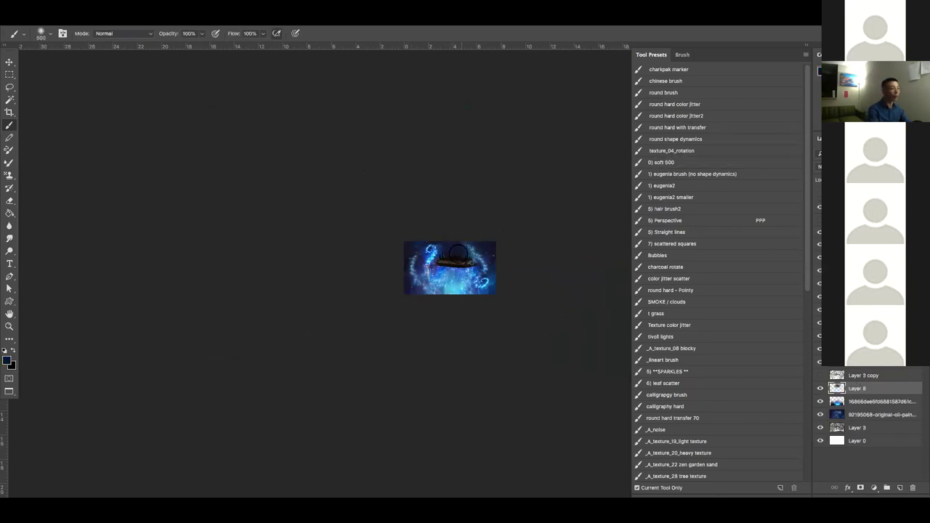
Check the dark shading in grayscale, hide its layer, and return the painting to full colour
key(super+y)
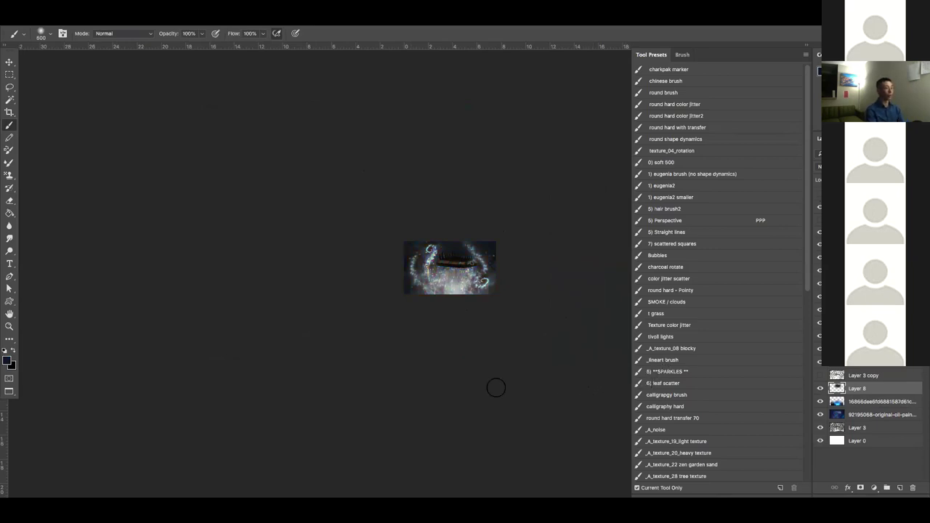
scroll(465, 287, up, 2)
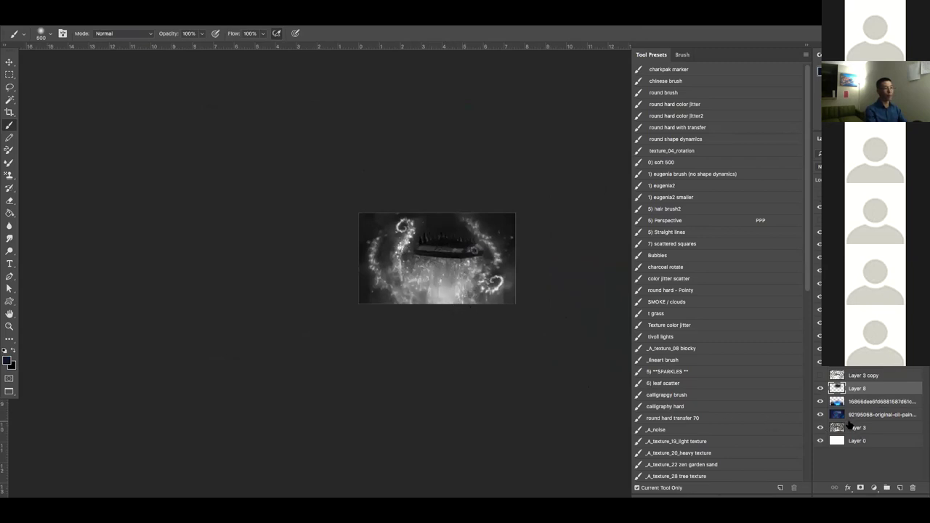
click(821, 389)
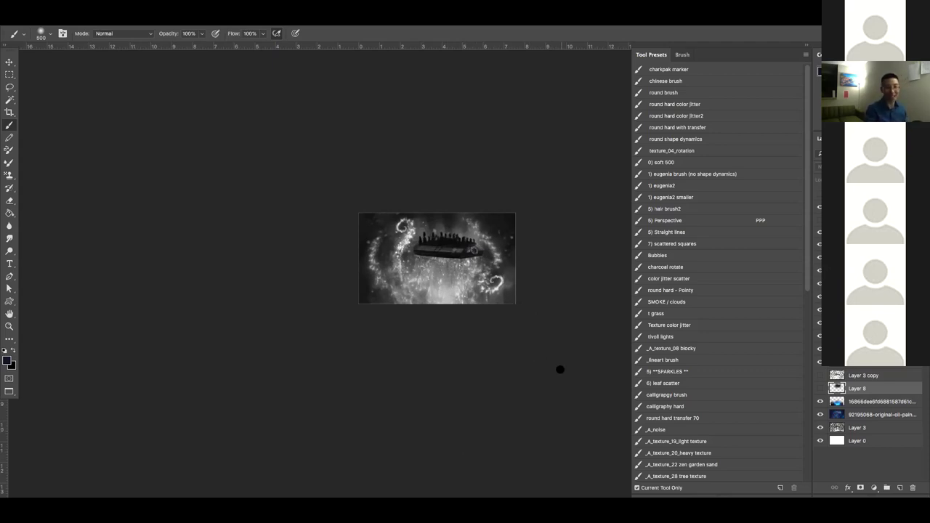
scroll(506, 273, up, 3)
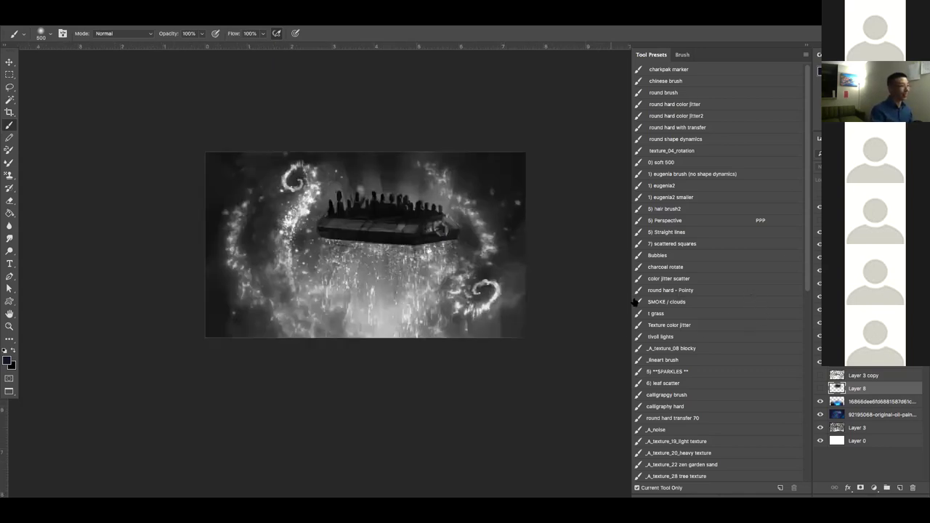
click(819, 220)
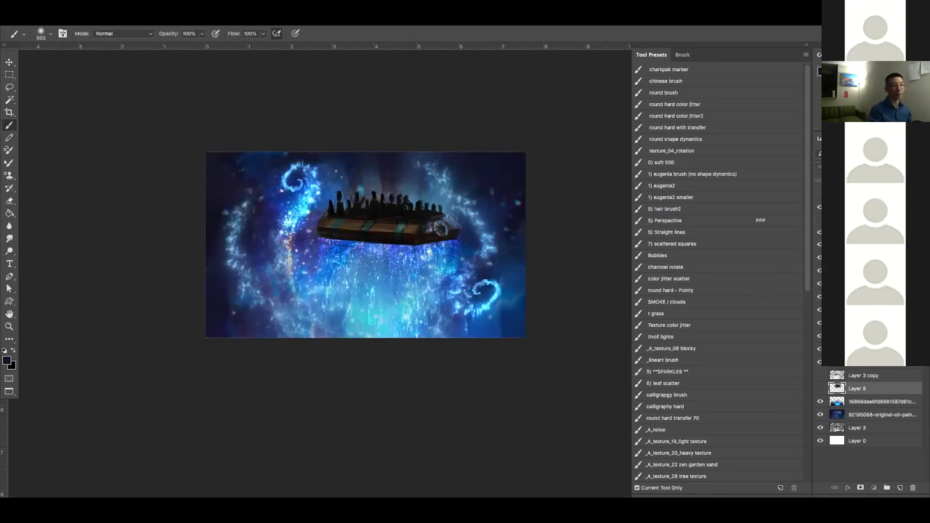
Paint white sparkles along the lower part of the left swirl with the SPARKLES brush at size 50, using the sketch as reference
click(830, 283)
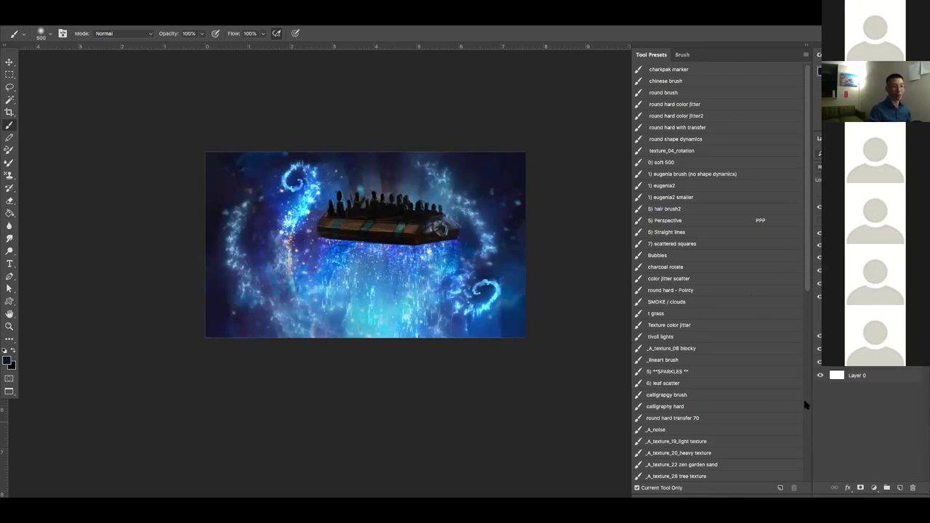
click(686, 372)
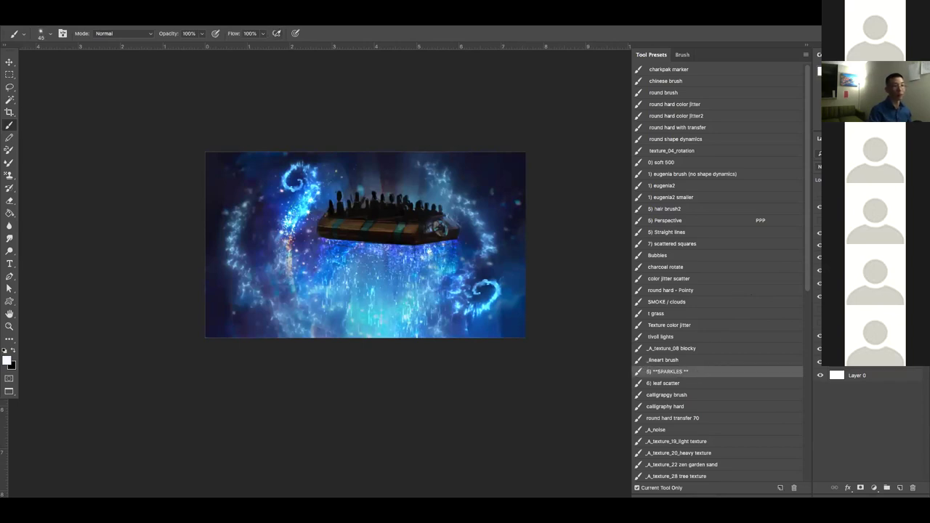
key(super+plus)
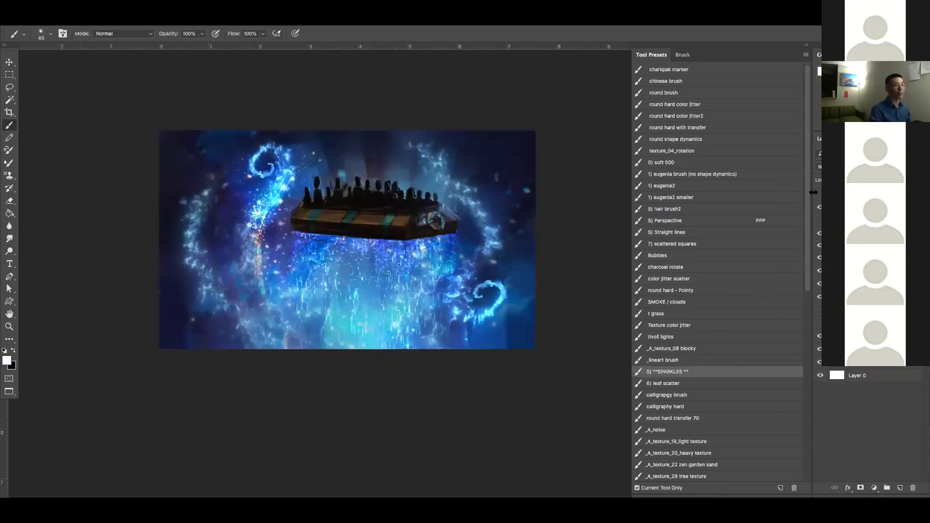
click(818, 194)
click(819, 195)
key(bracketleft)
key(bracketleft)
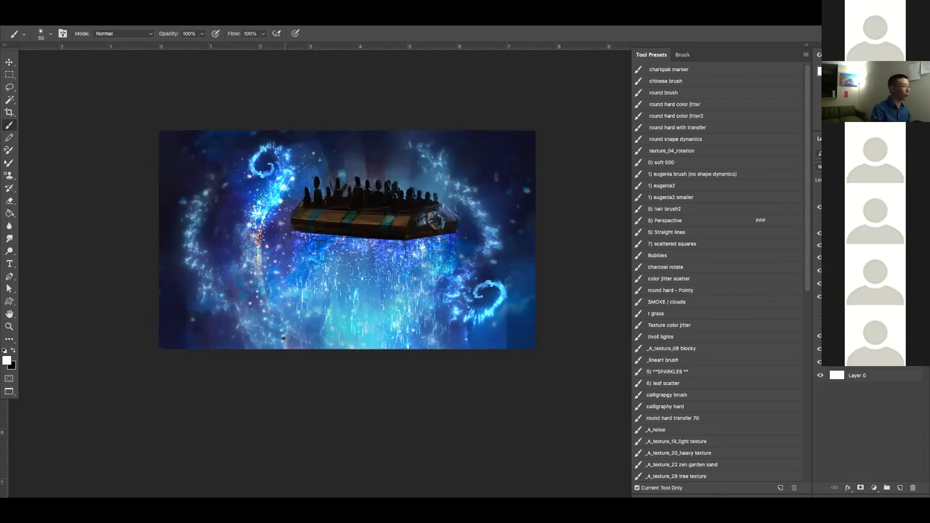
Add white sparkles along the upper right swirl, comparing its path with the original sketch
click(819, 195)
click(819, 196)
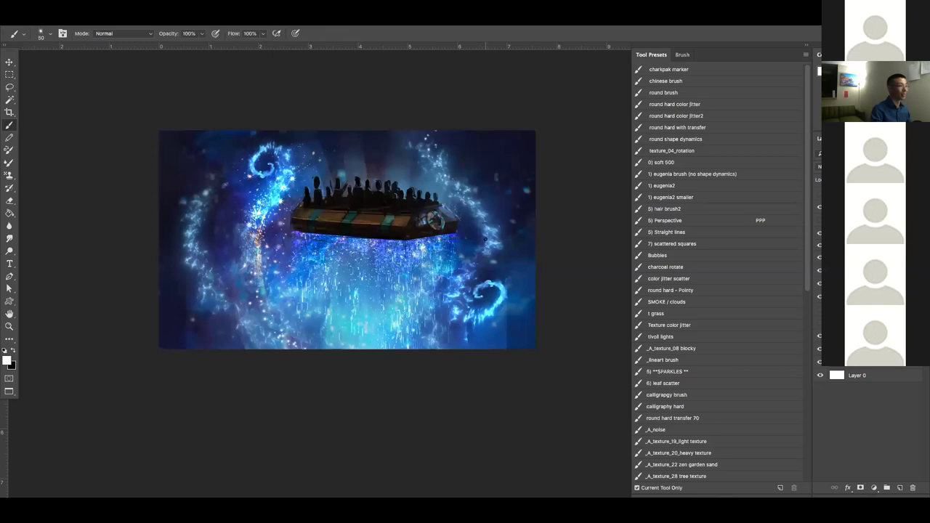
click(818, 196)
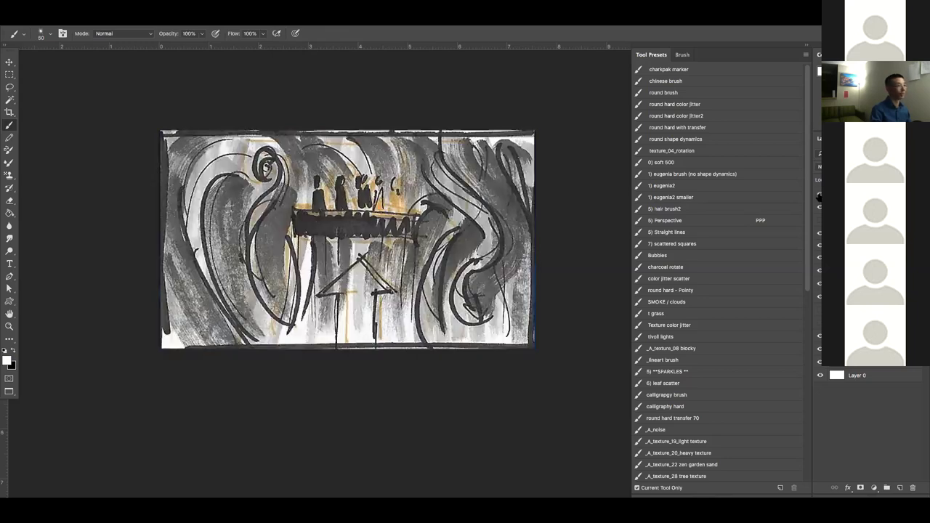
click(819, 195)
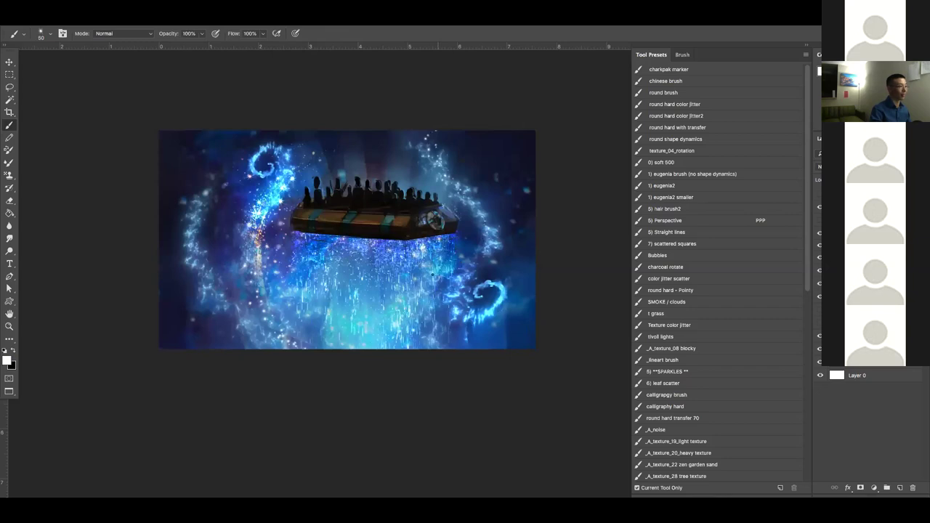
Scatter more white sparkles across the boat's hull and the upper left swirl, checking against the sketch
click(819, 195)
click(819, 195)
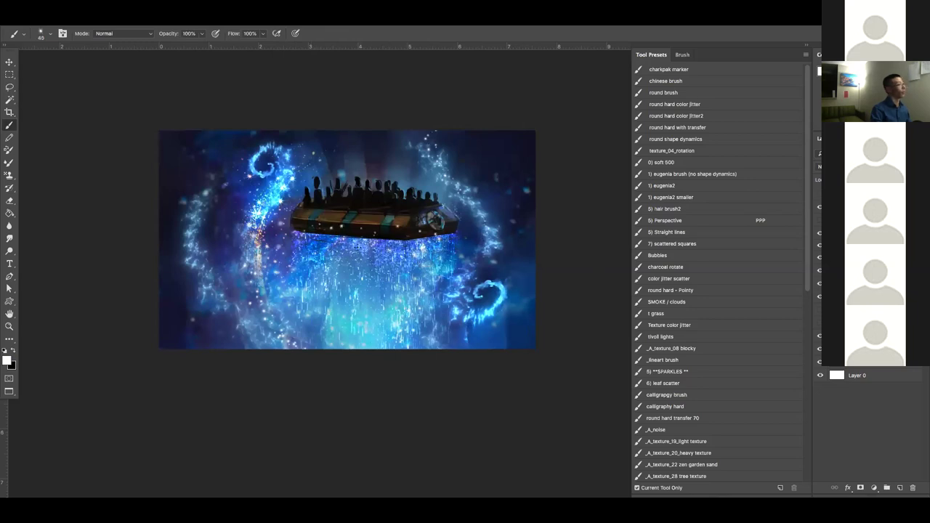
click(819, 196)
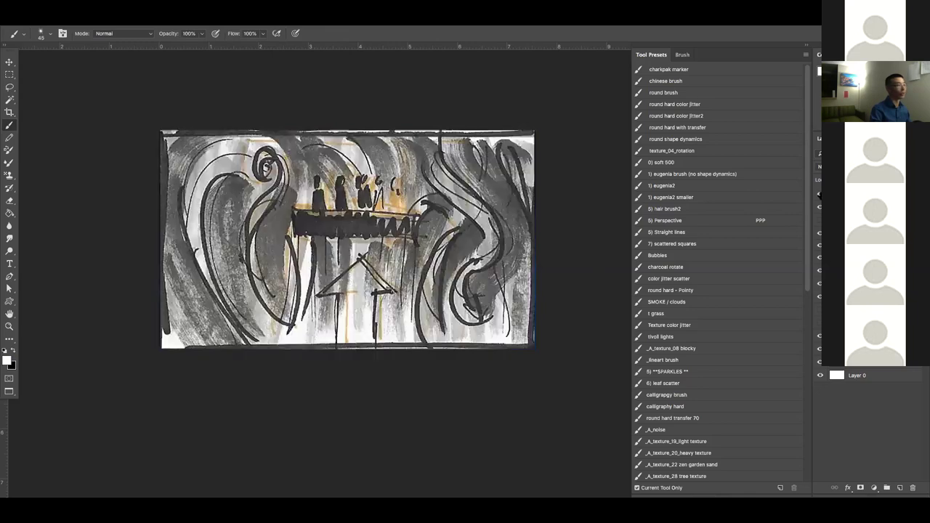
click(819, 195)
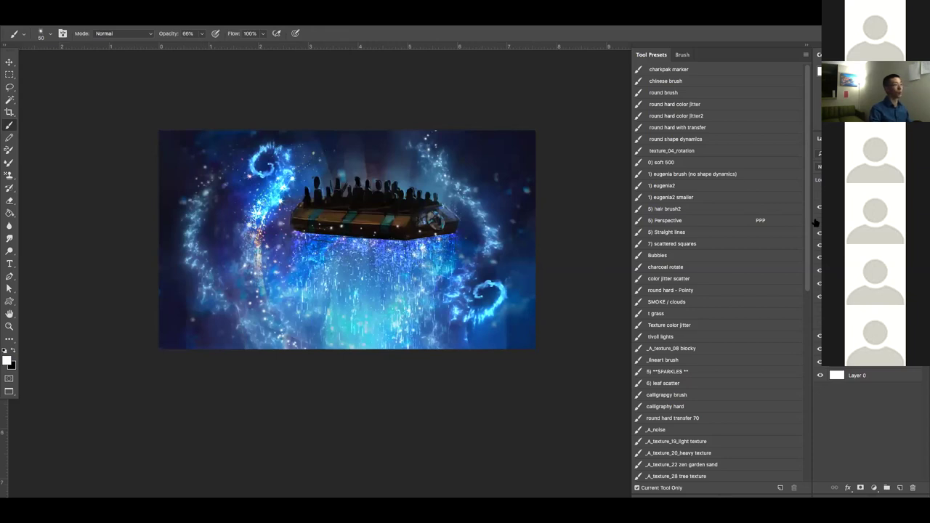
Add a green Color Dodge Outer Glow to the sparkles layer with 25% opacity and a size of 133 px
click(848, 487)
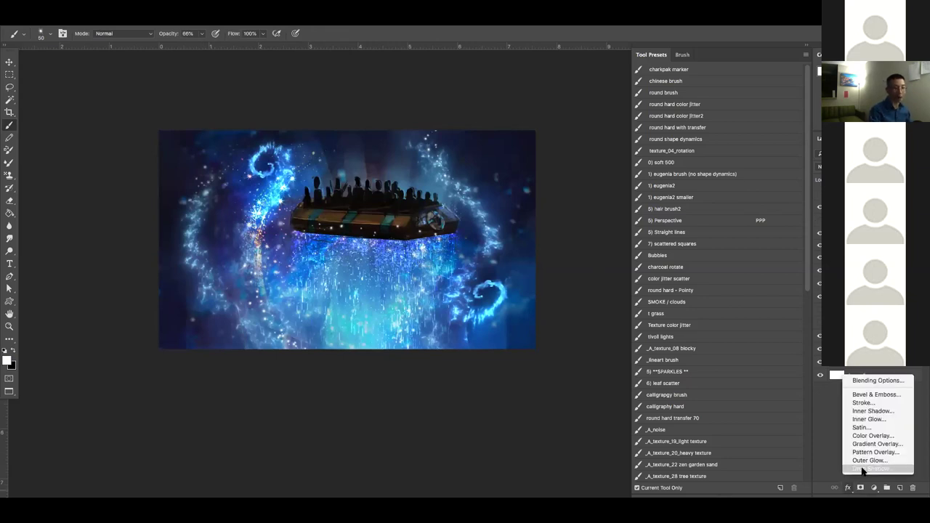
click(869, 460)
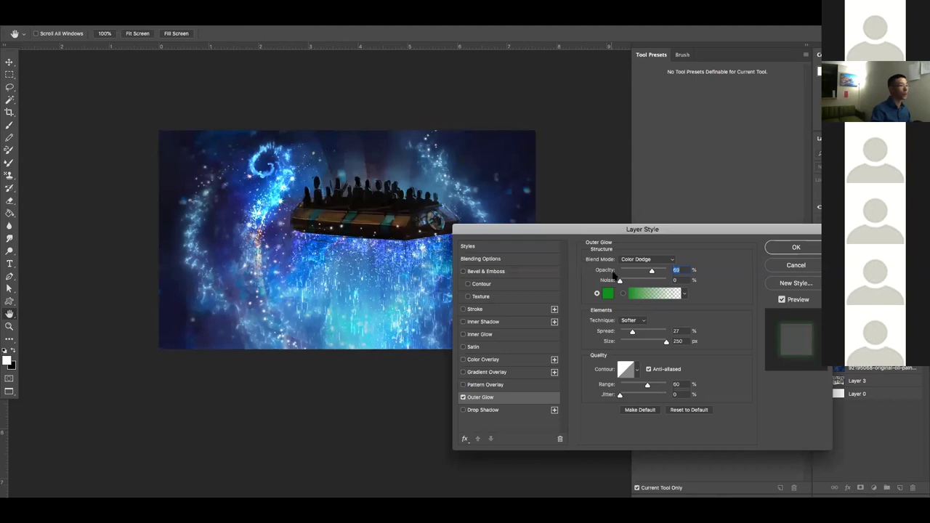
click(608, 294)
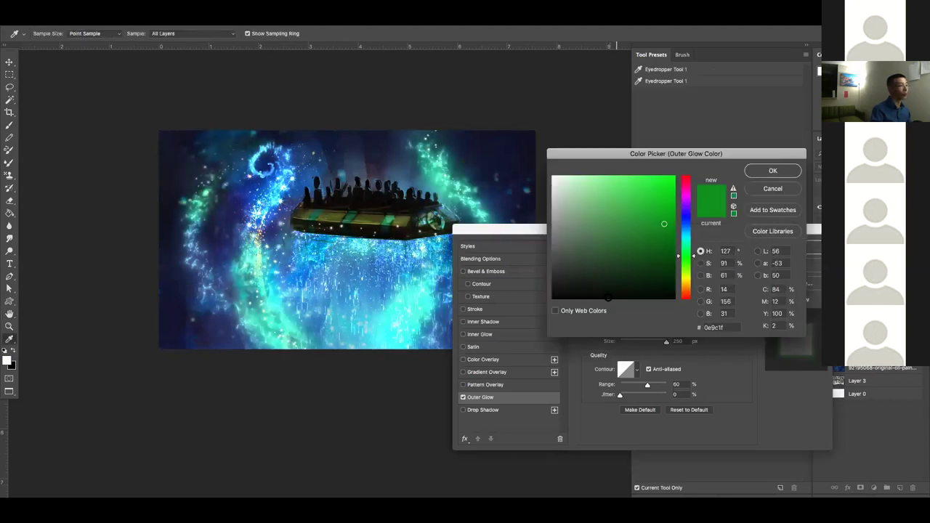
click(764, 173)
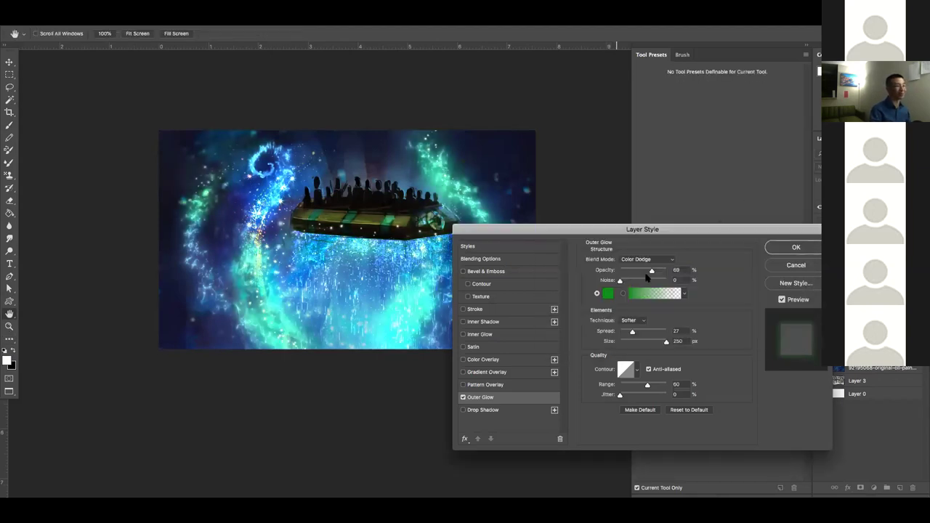
click(636, 272)
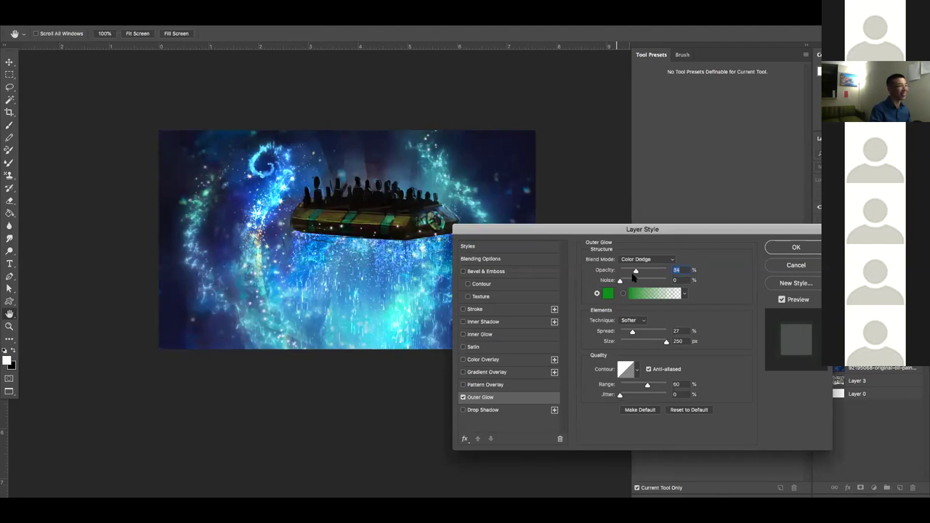
drag(634, 272, 632, 271)
click(646, 342)
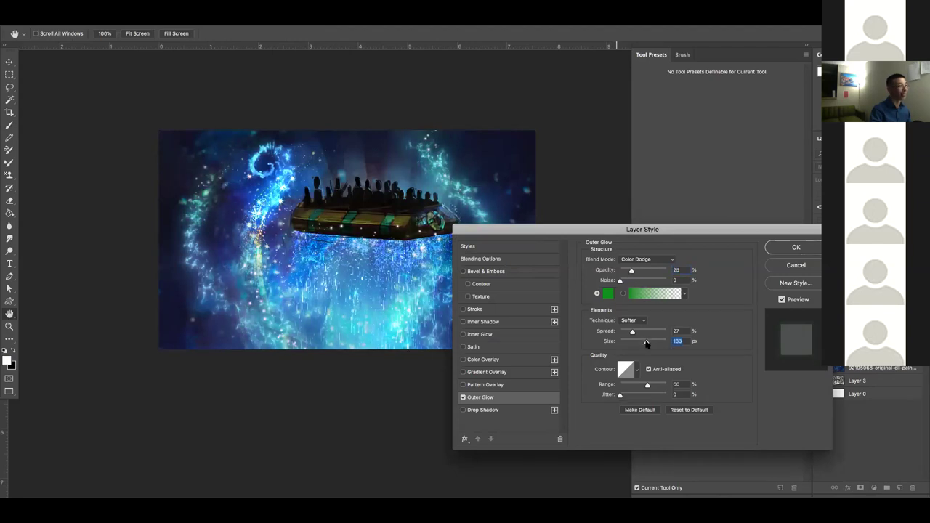
Try blue, orange, pink and green hues for the sparkles' Outer Glow color while watching the painting
drag(617, 230, 681, 186)
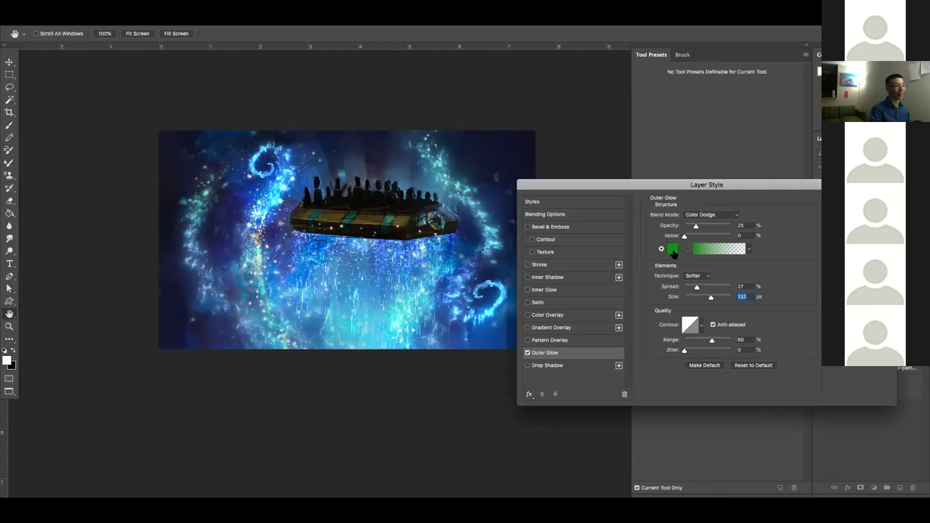
click(672, 250)
click(686, 220)
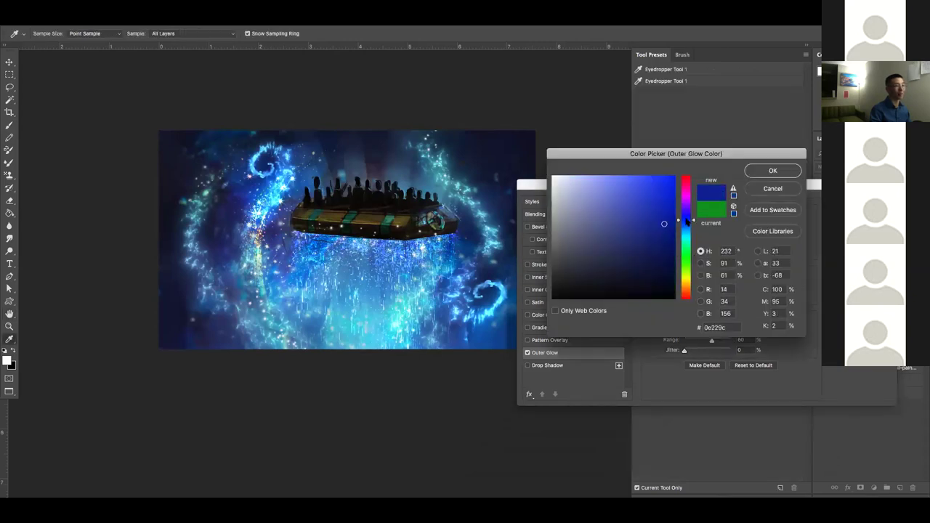
drag(644, 187, 629, 182)
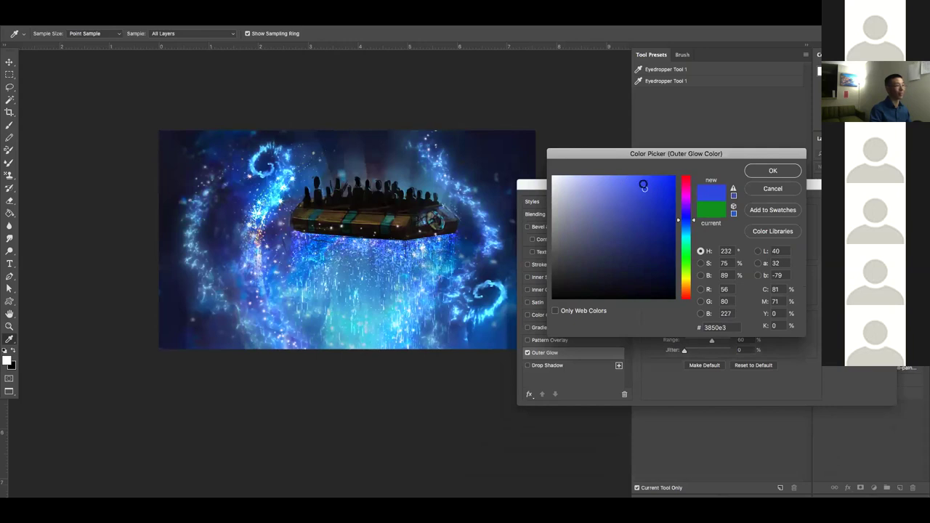
click(685, 277)
click(687, 296)
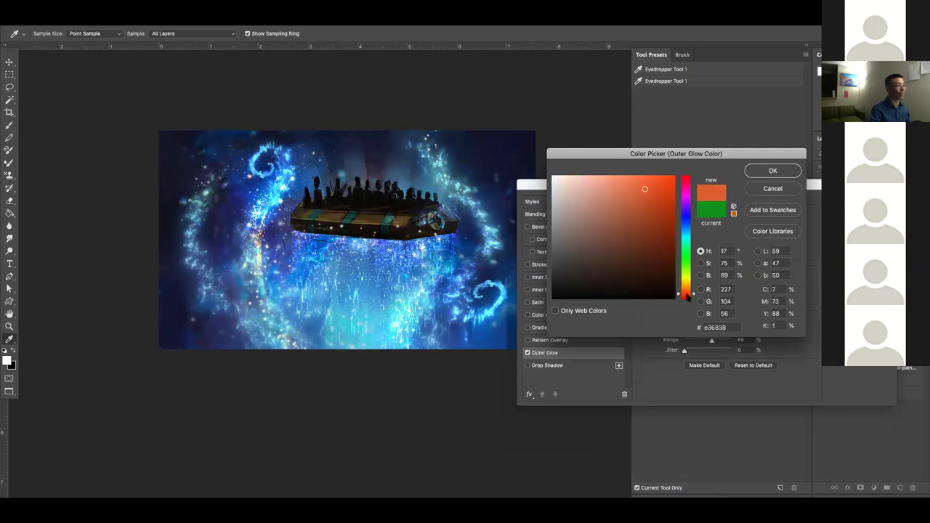
click(686, 257)
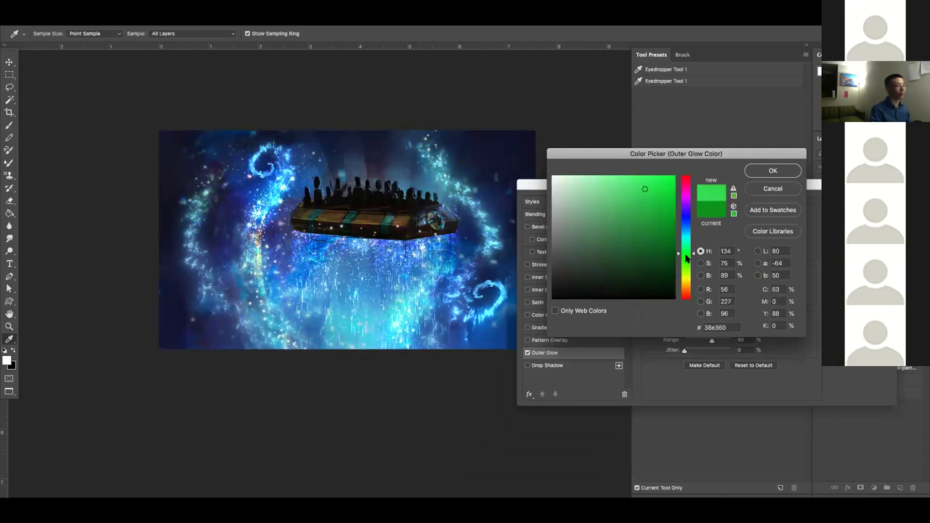
click(686, 190)
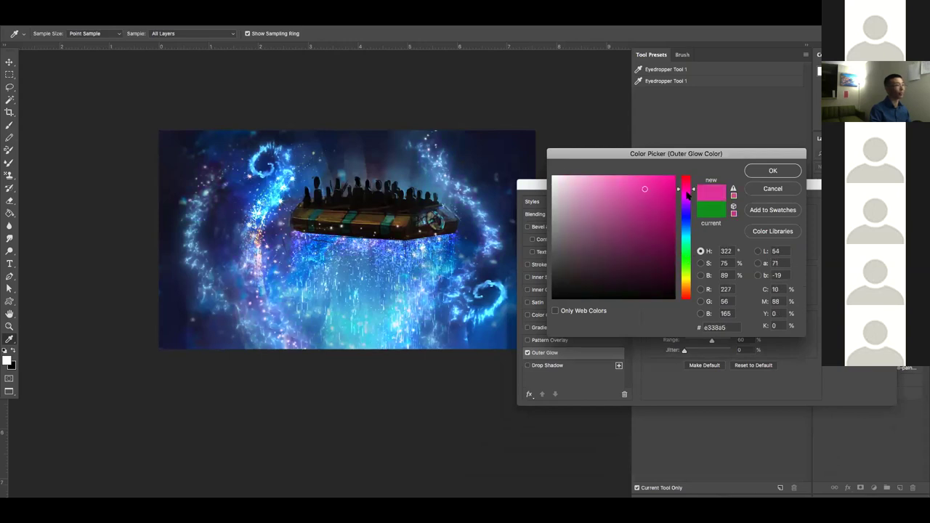
click(686, 254)
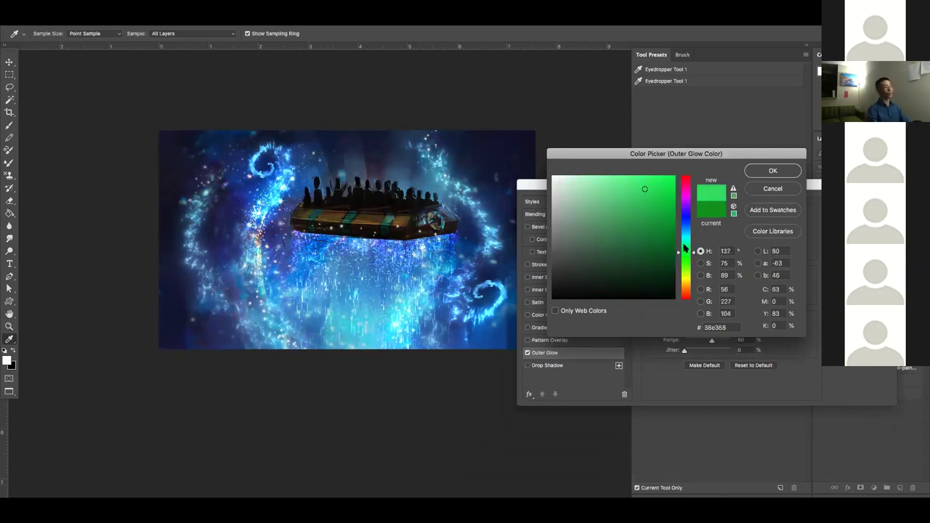
click(598, 217)
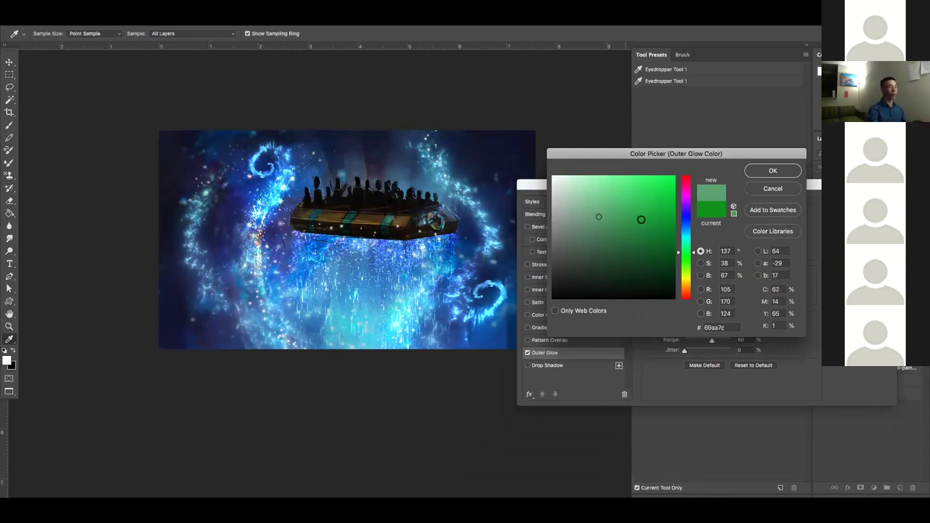
Try red and yellow for the sparkles' Outer Glow, settling on the bright orange ffb018
click(685, 180)
click(648, 194)
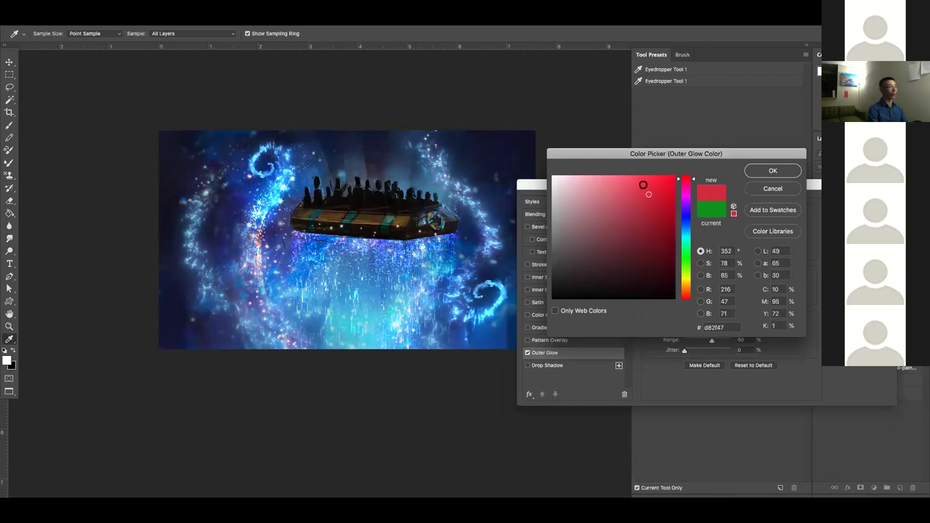
click(686, 282)
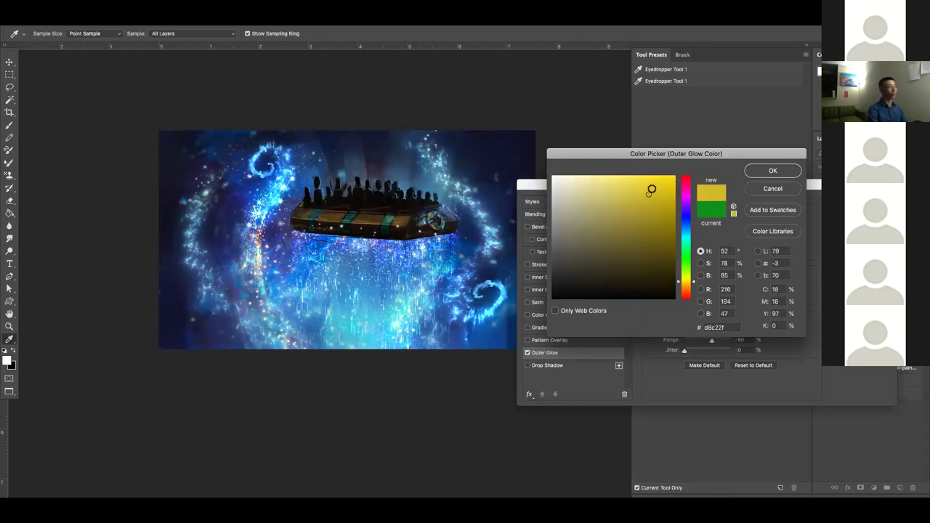
click(663, 176)
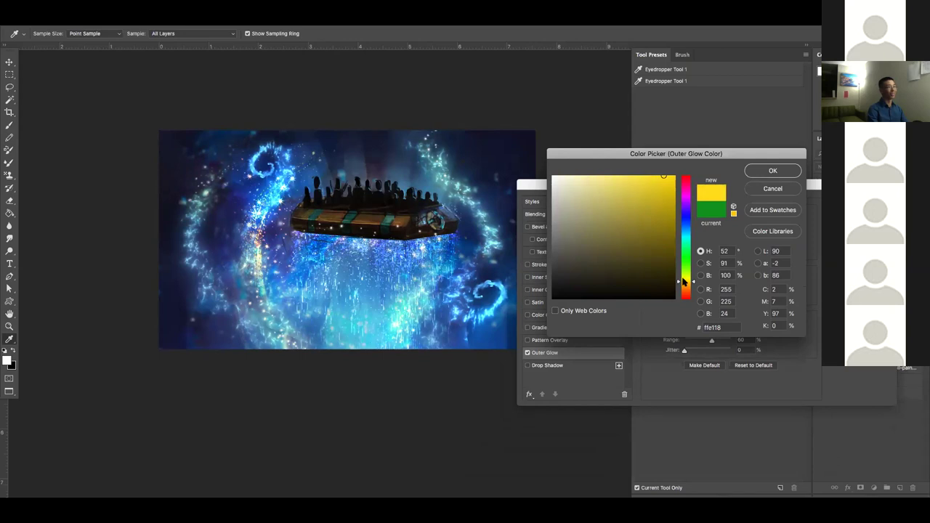
drag(683, 281, 685, 288)
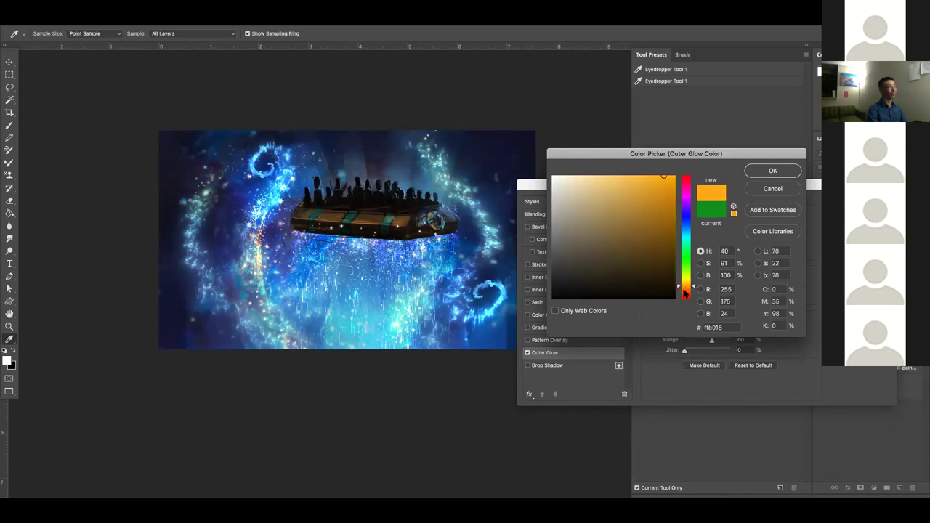
click(774, 173)
Try the orange Outer Glow with 71% opacity, 8% spread and a size of 90 px, then discard the effect
drag(696, 227, 705, 229)
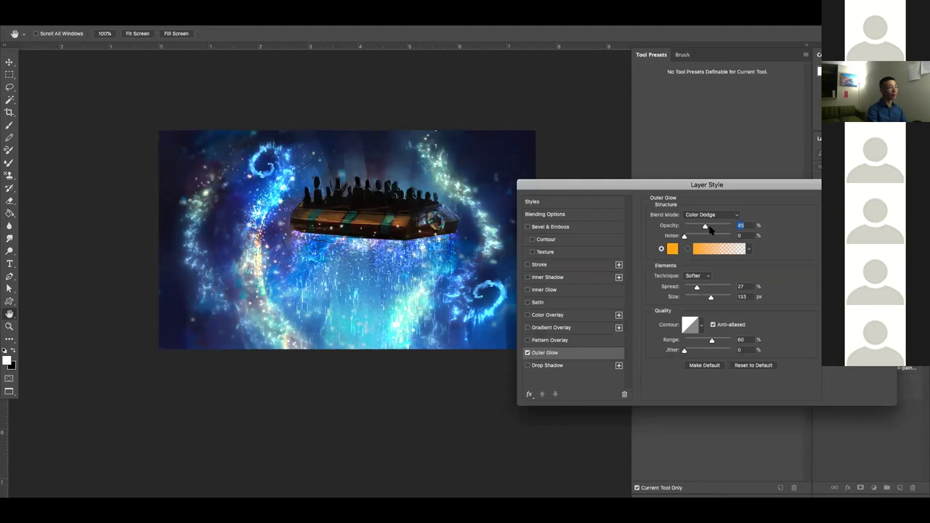
click(693, 296)
drag(694, 287, 688, 287)
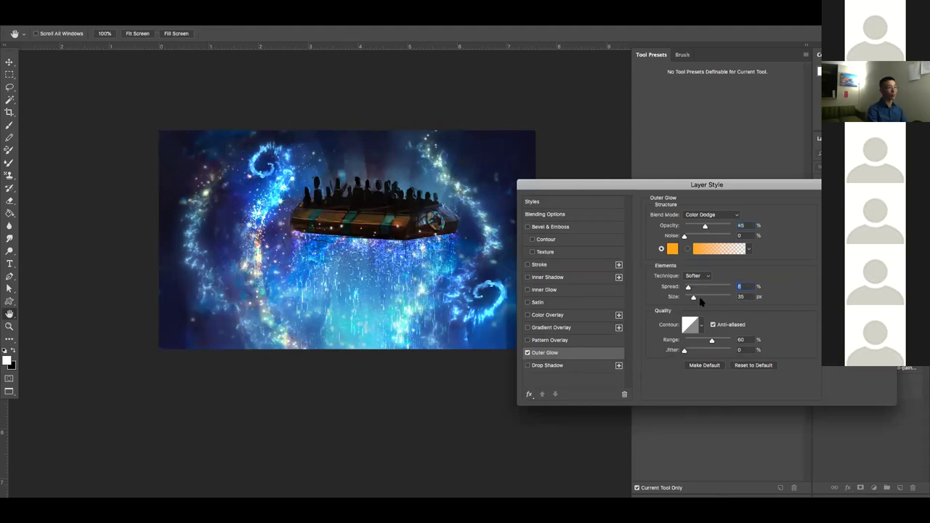
click(702, 298)
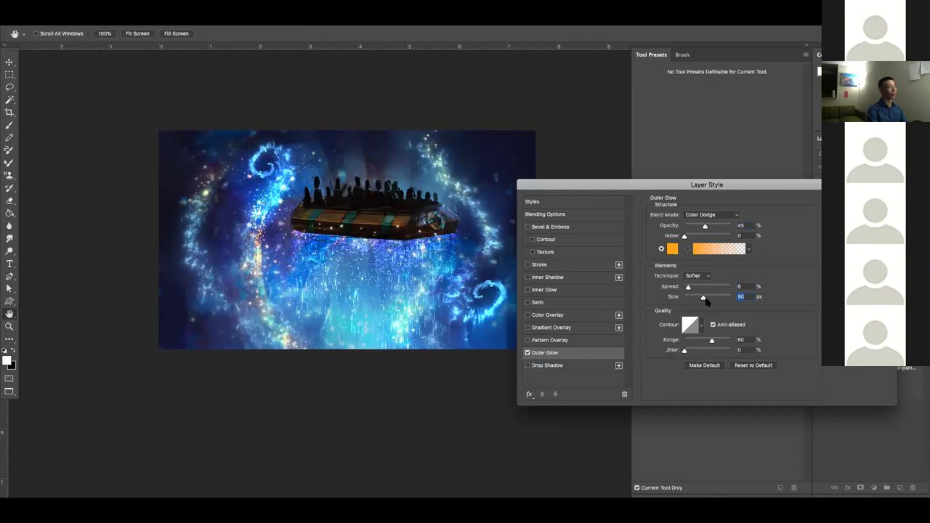
drag(704, 226, 718, 226)
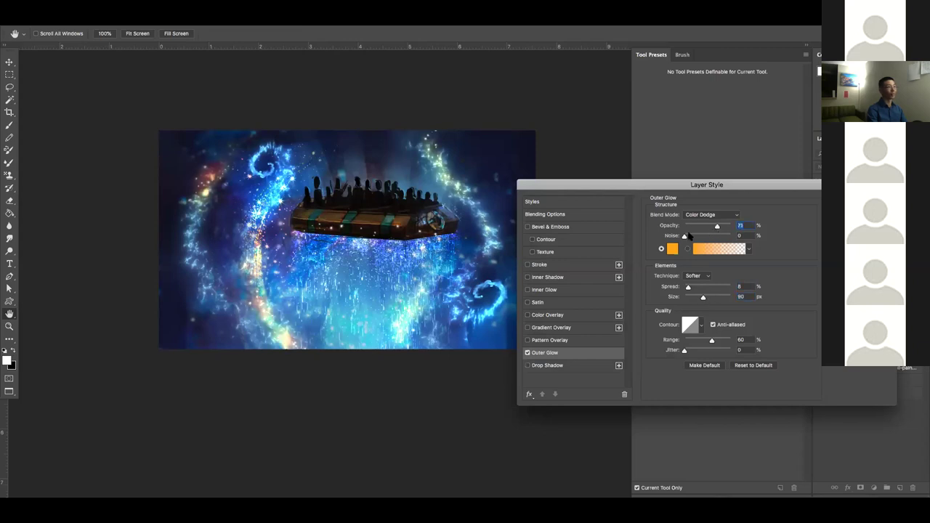
key(Return)
key(b)
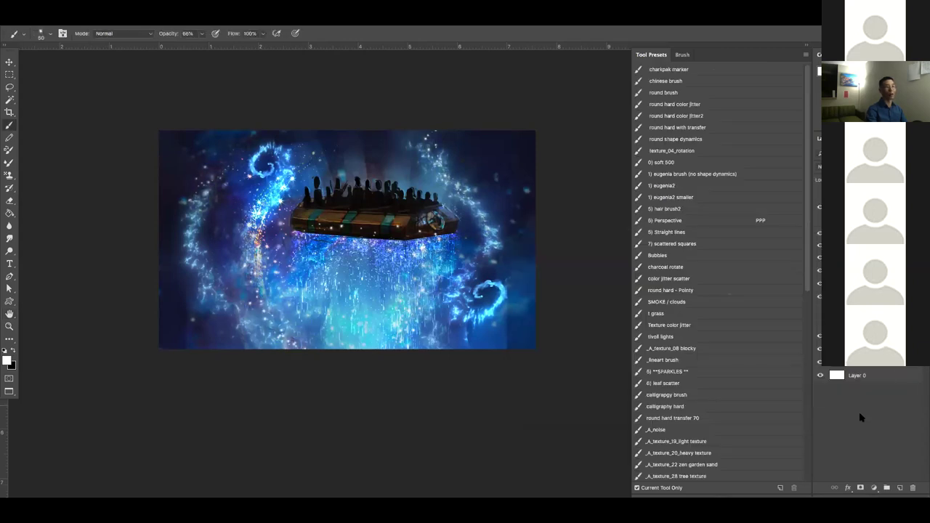
Add a green Color Dodge Outer Glow to the sparkles layer again, with 25% opacity and a size of 142 px
click(848, 488)
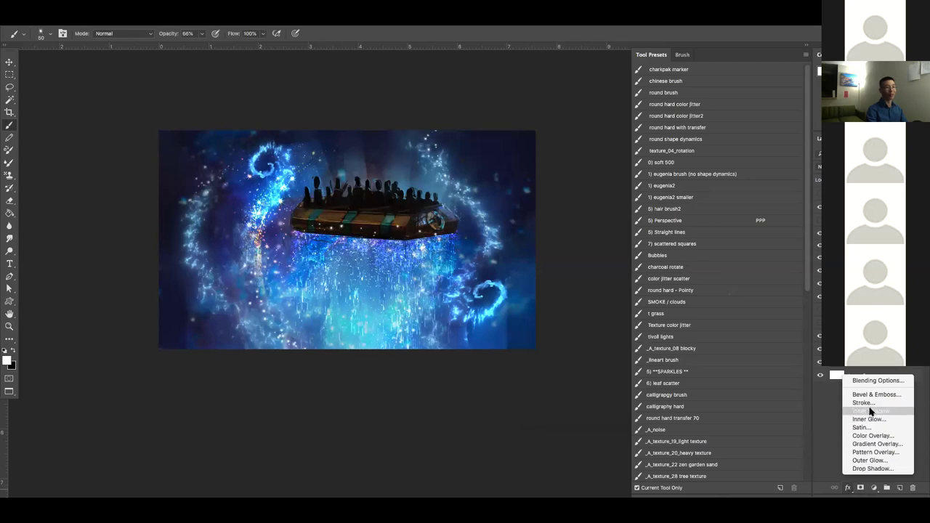
click(868, 464)
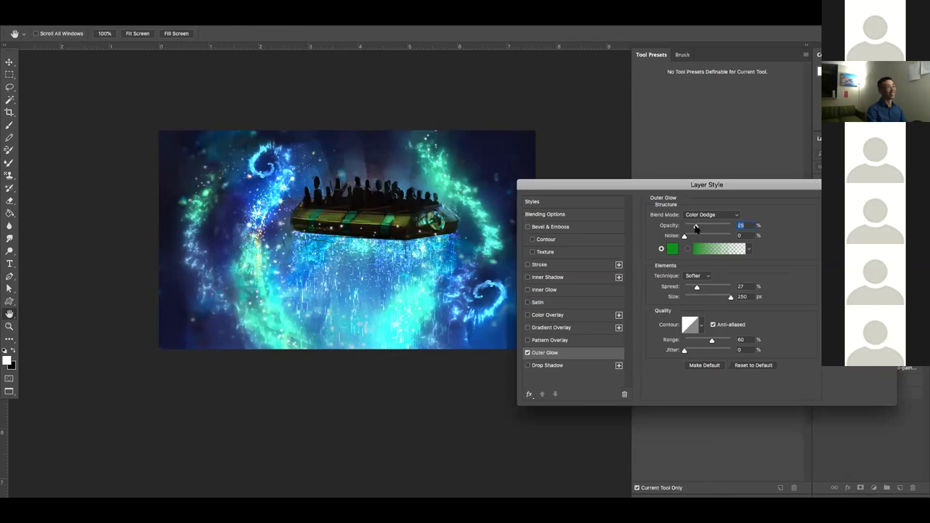
click(705, 297)
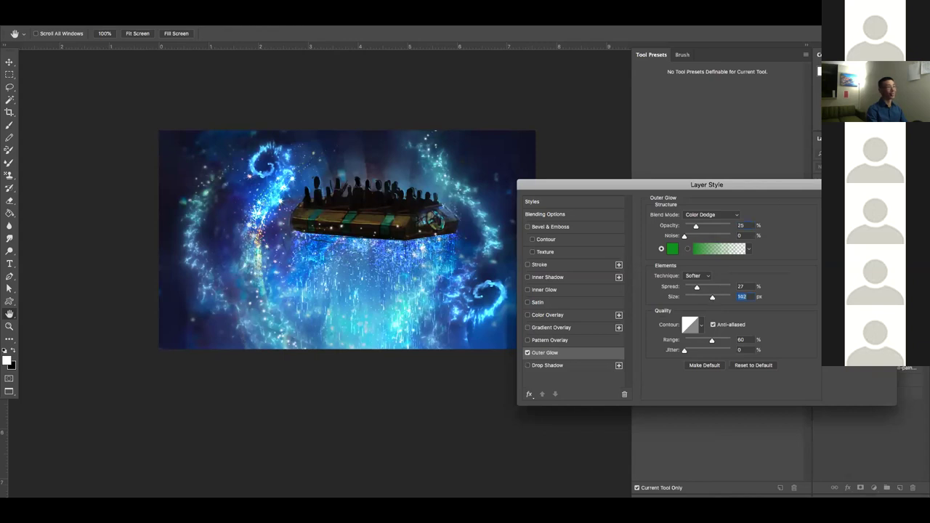
key(Return)
key(b)
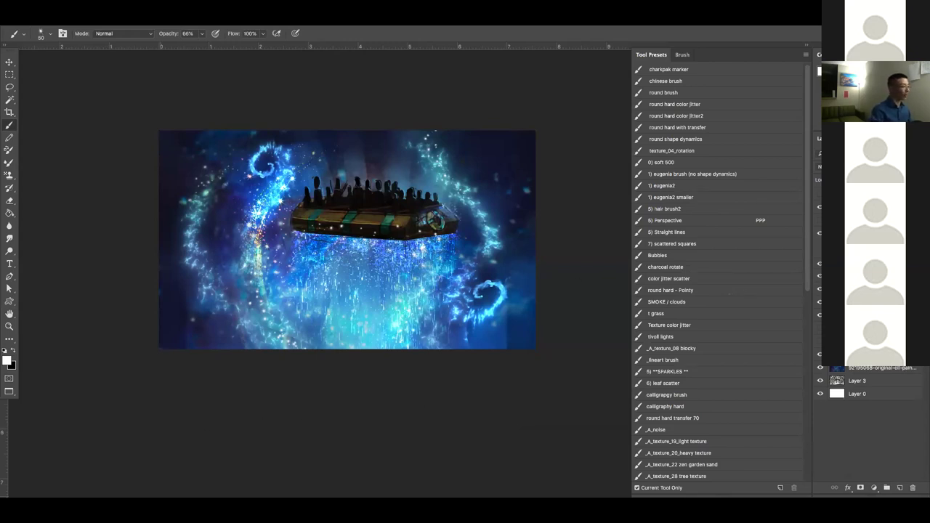
Review the painting without the interface, then place the purple boat painting into the document as a full-canvas layer
key(Tab)
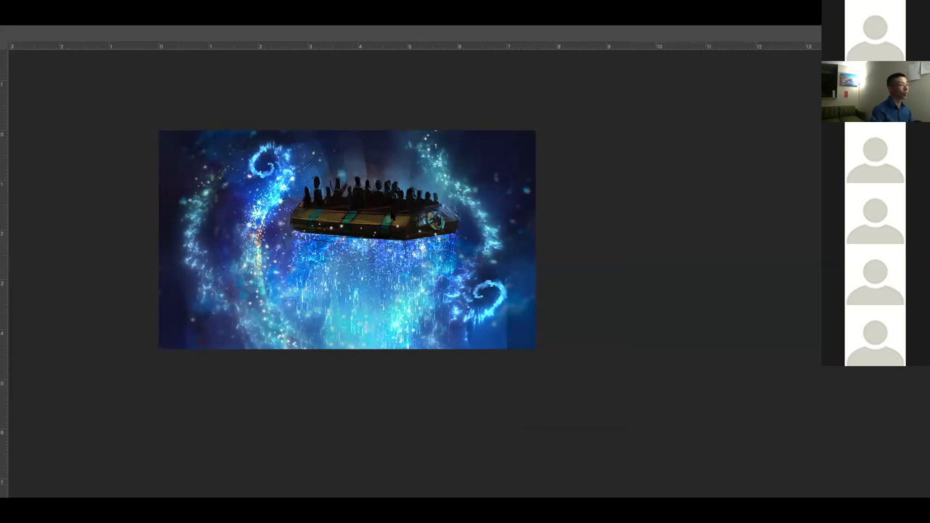
key(Tab)
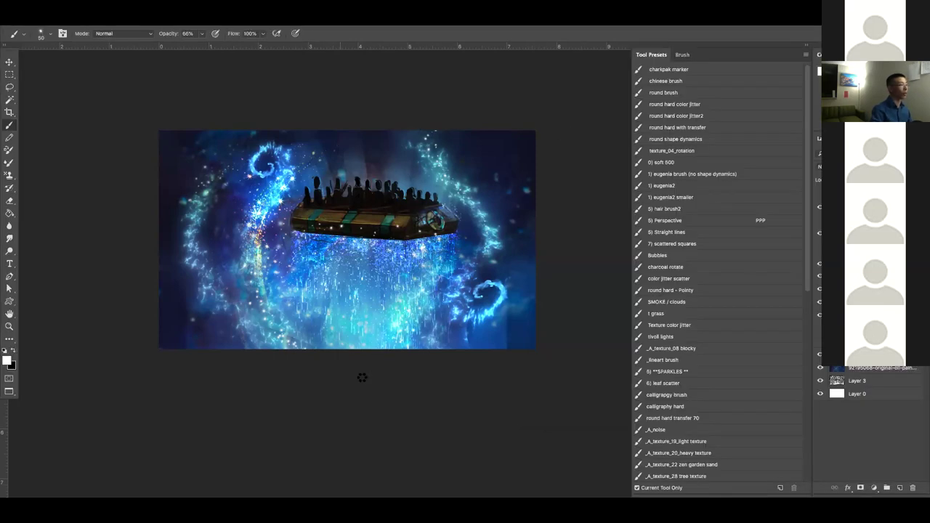
key(Tab)
key(ctrl+t)
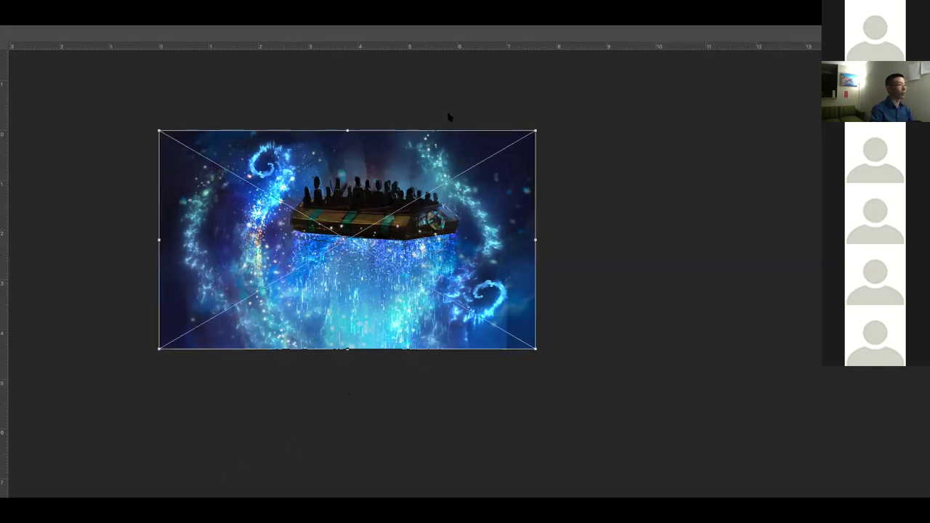
key(Tab)
key(Return)
key(b)
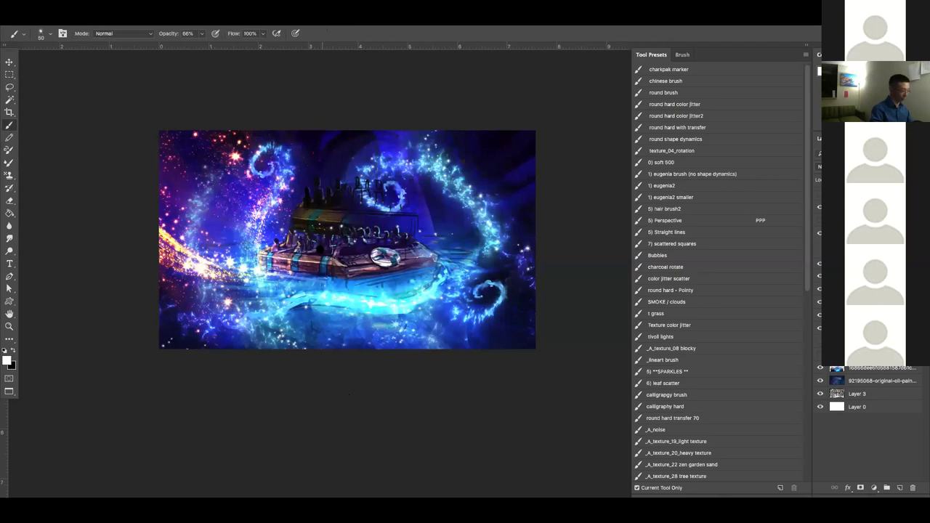
Copy the placed painting's passengers to a new layer, move them over the floating boat, and delete the source layer
key(m)
drag(261, 213, 418, 260)
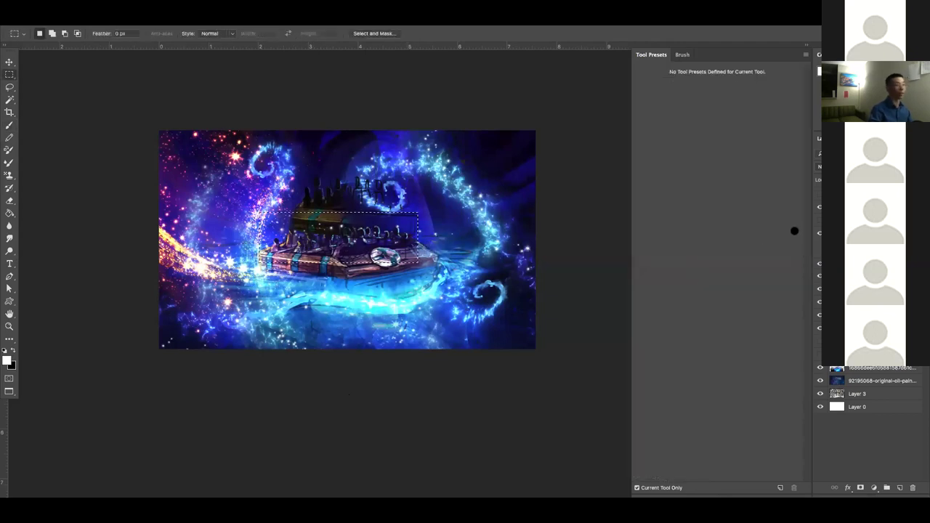
key(super+j)
click(820, 315)
key(ctrl+t)
drag(339, 238, 366, 186)
key(Return)
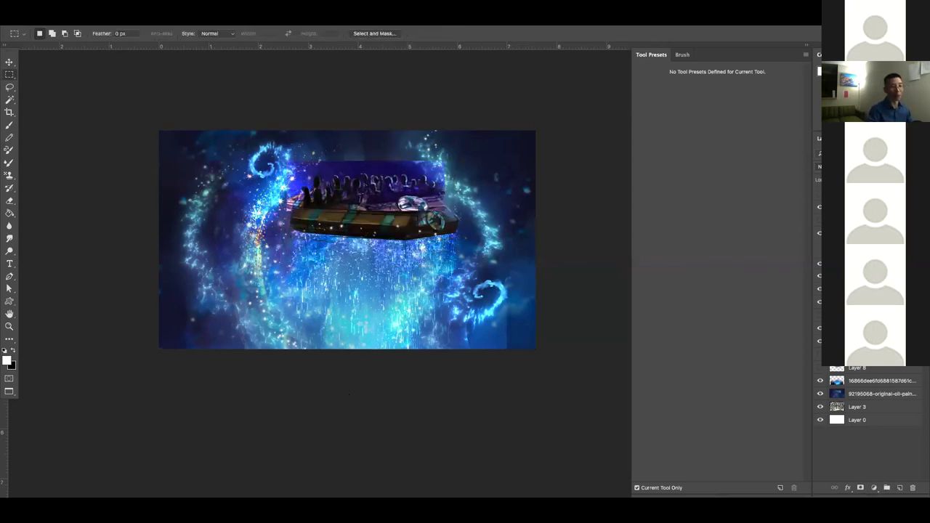
key(Delete)
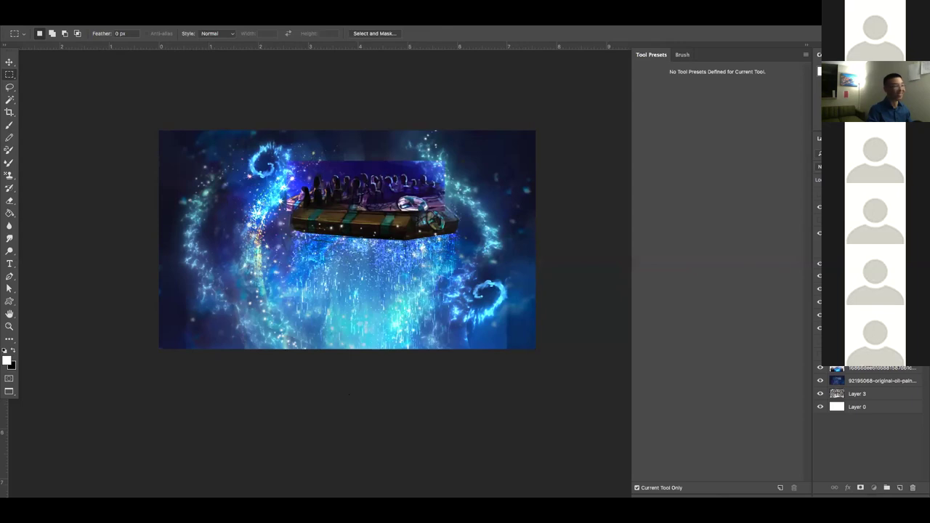
Skew the copied passengers downward at their right end to follow the boat's perspective, and shift them slightly right
key(ctrl+t)
right_click(404, 181)
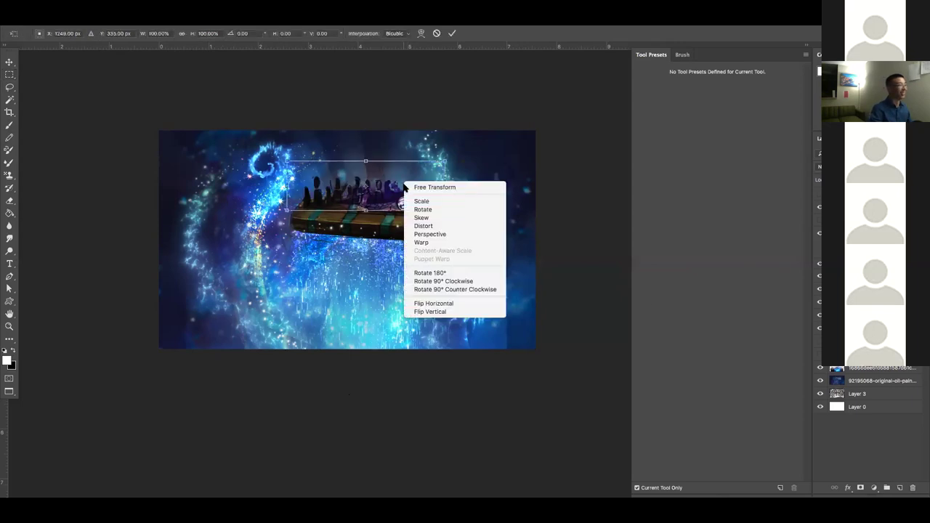
click(426, 217)
drag(446, 193, 447, 204)
key(Return)
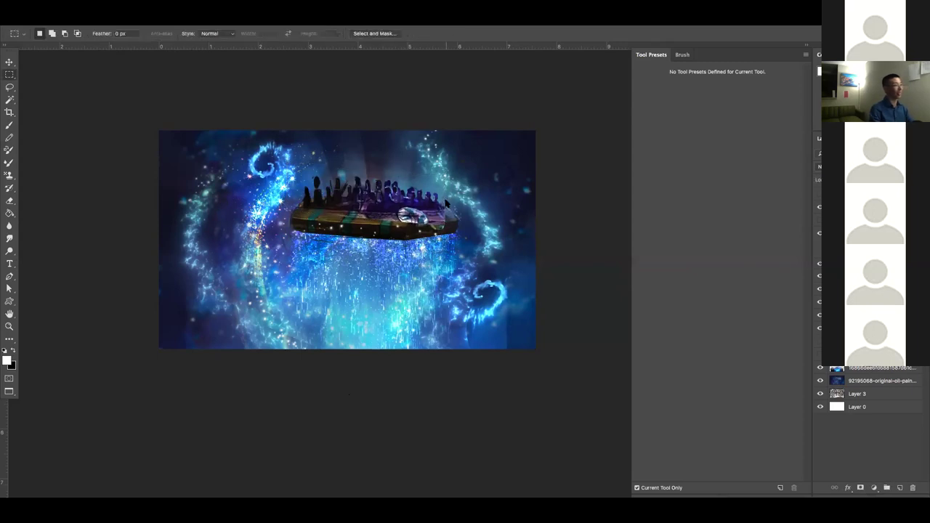
key(v)
drag(446, 202, 447, 202)
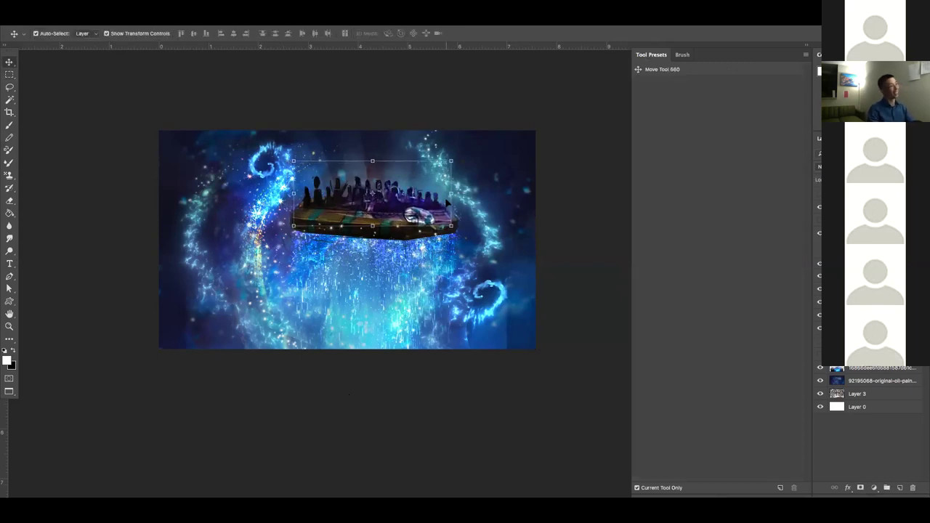
Erase the copied life ring and hull from the passengers layer with a soft eraser at size 250 and 30% flow
key(e)
click(685, 93)
key(3)
key([)
key([)
key([)
key([)
key([)
drag(414, 222, 466, 223)
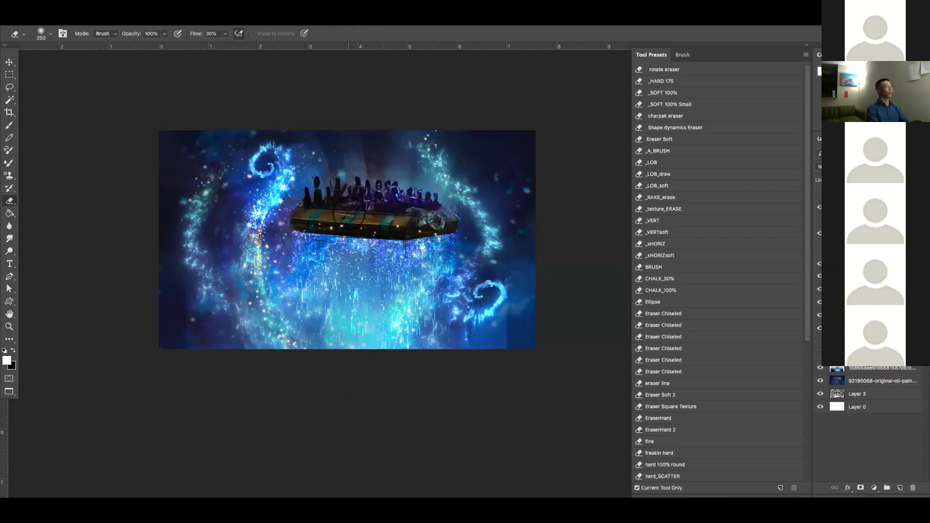
Clean up leftover lines among the copied passengers with the soft eraser reduced to size 90
key(bracketleft)
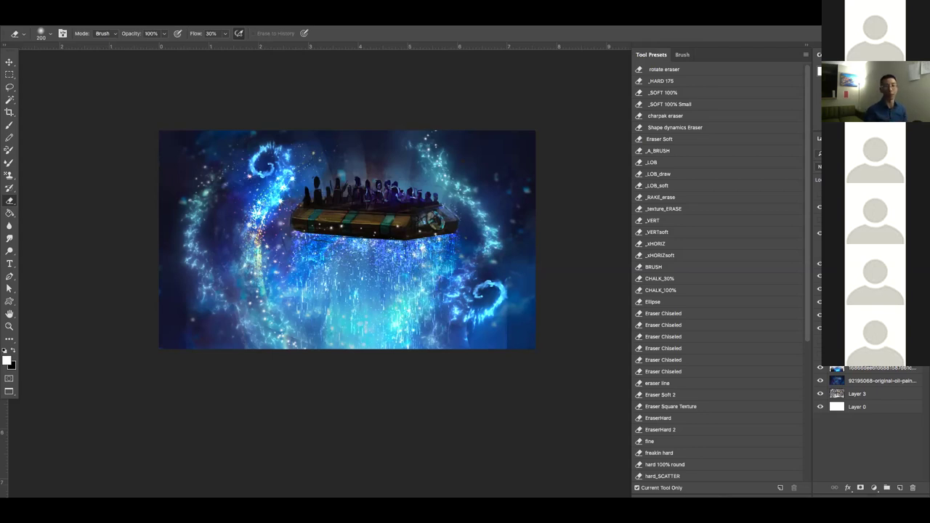
scroll(402, 183, up, 2)
key(bracketleft)
key(bracketleft)
key(bracketleft)
key(bracketleft)
key(bracketleft)
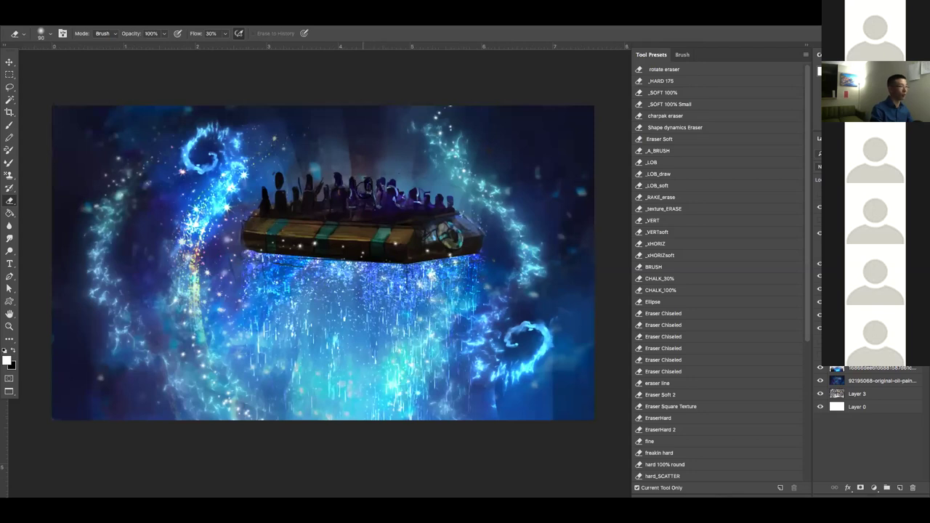
Add a new layer beneath the copied passengers and ready the Brush tool for painting on it
key(alt+bracketleft)
key(alt+shift+super+n)
click(675, 97)
key(b)
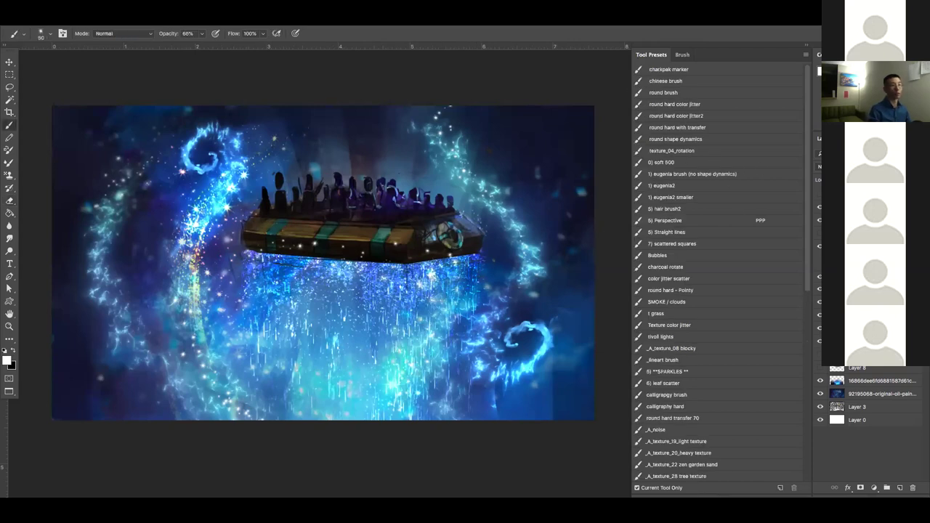
Sample a blue from the glow under the boat and ready the 0) soft 500 brush at size 400 and 30% flow
alt+click(441, 318)
click(665, 162)
key(bracketleft)
key(shift+2)
key(shift+3)
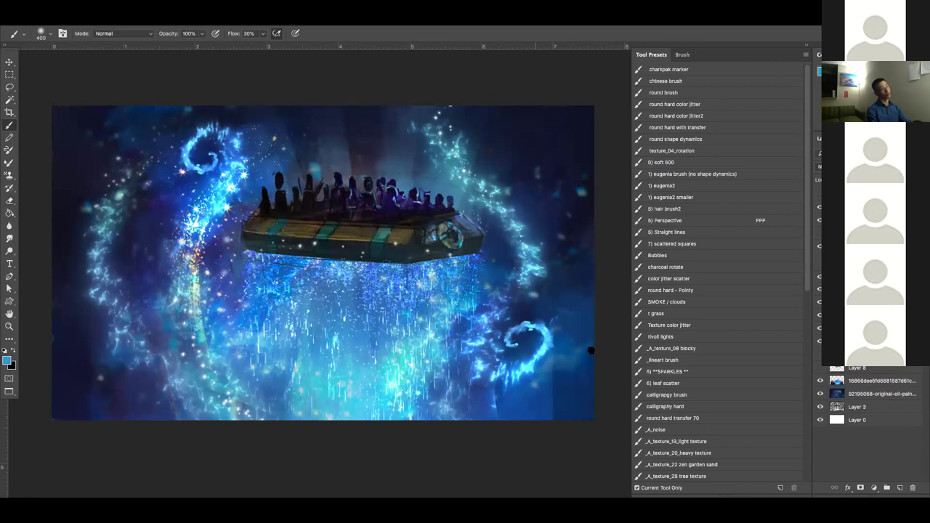
scroll(449, 324, down, 2)
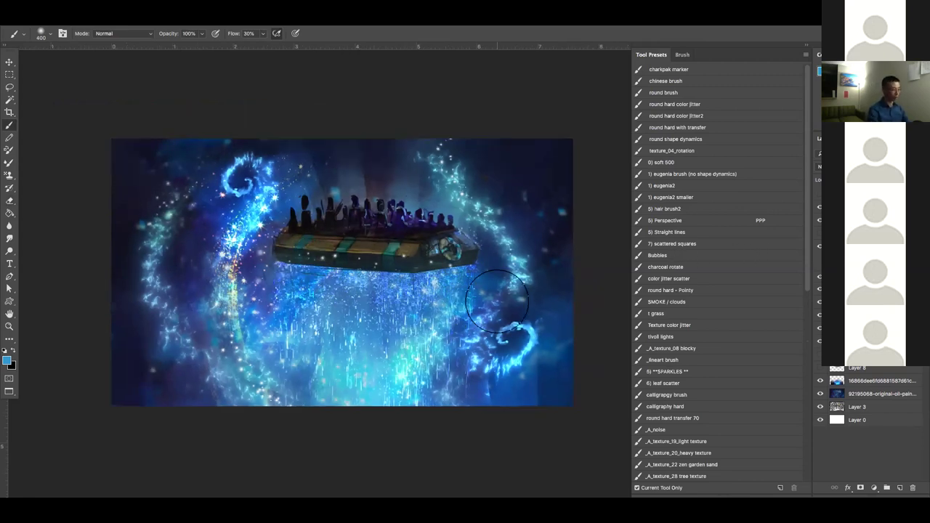
key(o)
key(super+a)
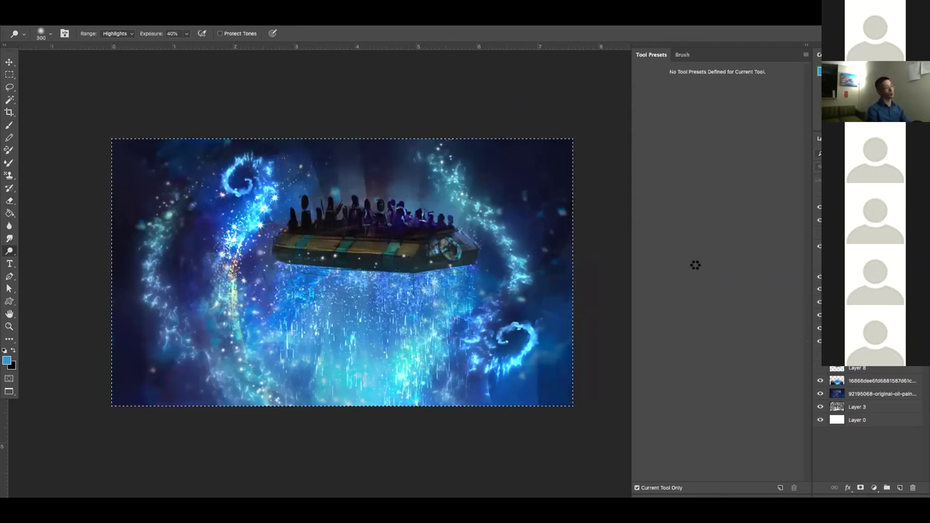
key(super+j)
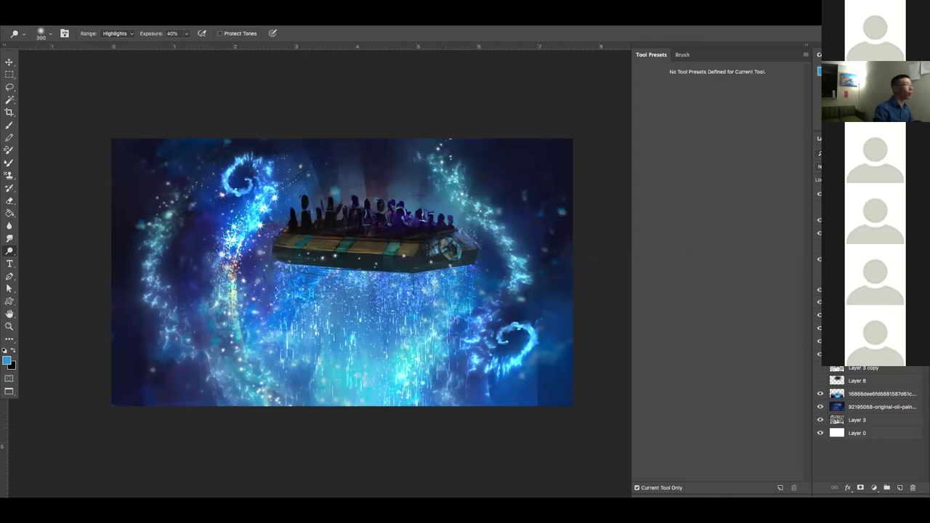
click(239, 9)
mouse_move(326, 132)
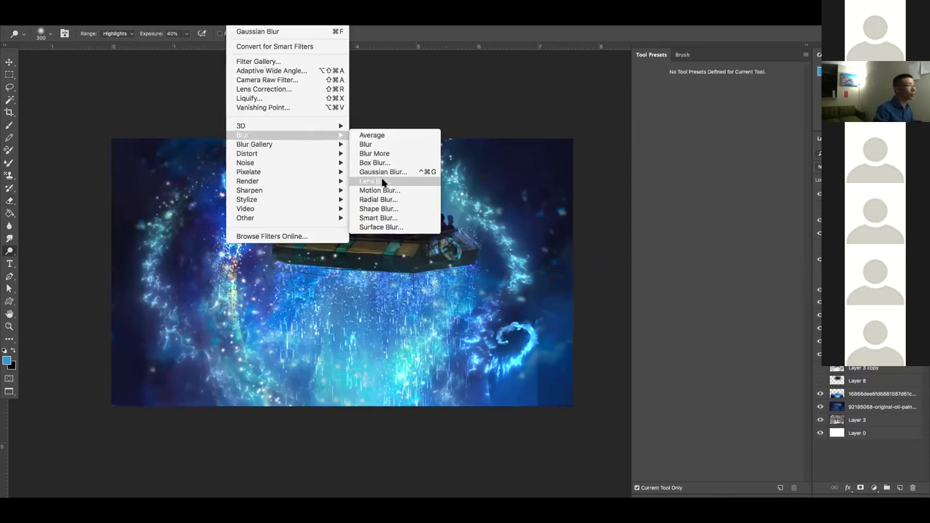
click(422, 191)
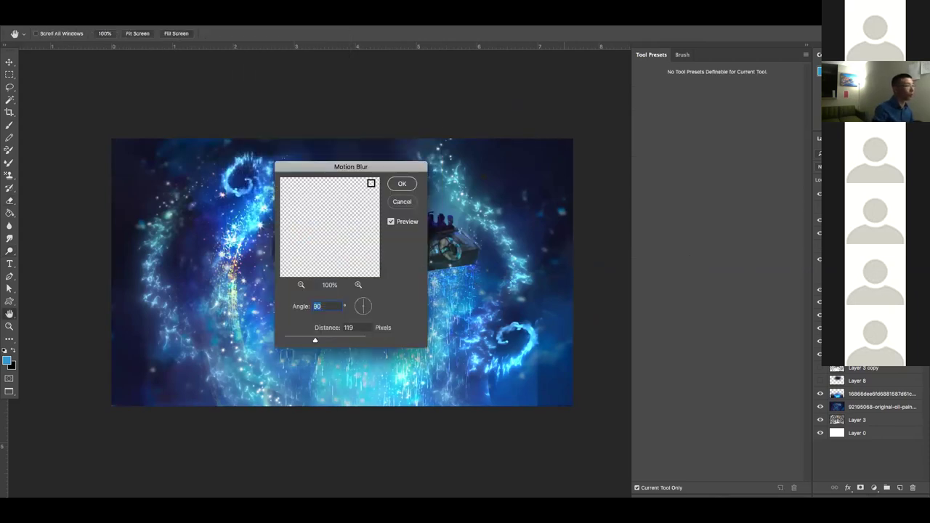
drag(380, 162, 580, 136)
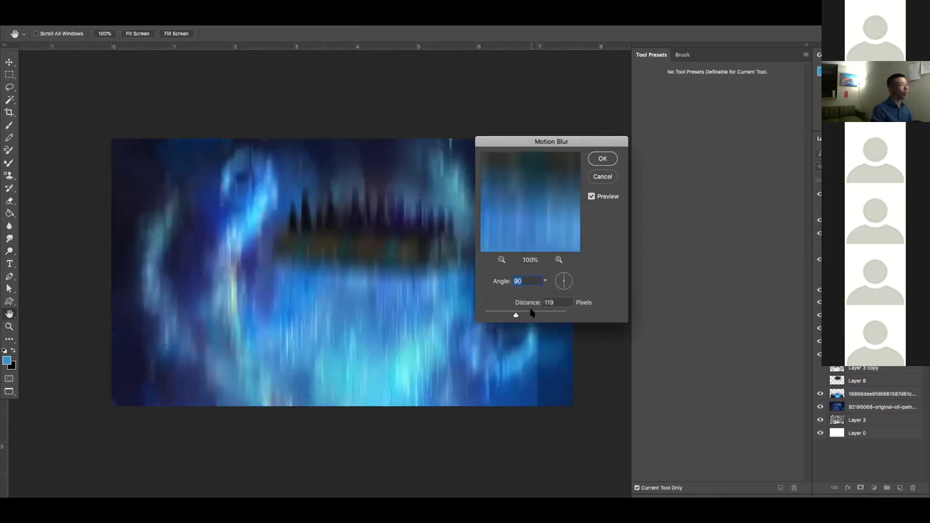
click(603, 176)
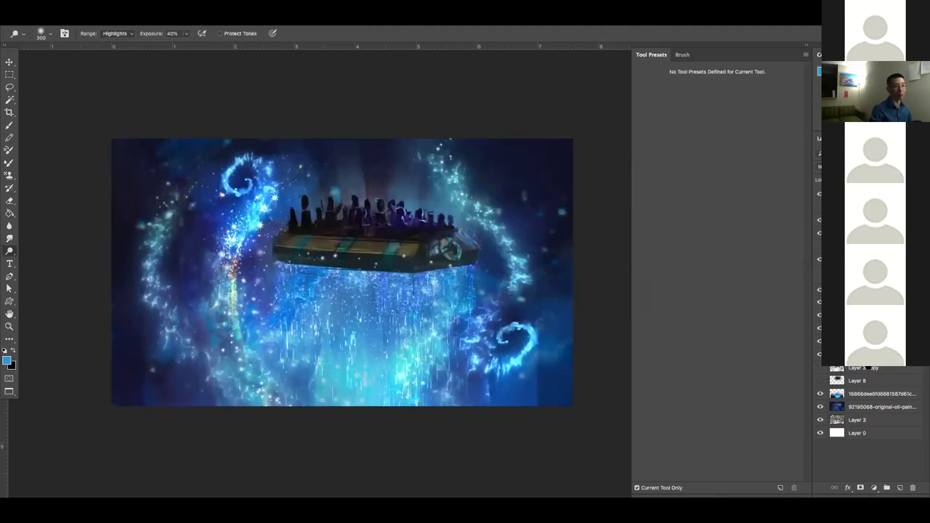
Hide the merged copy, boat, passengers, swirls and sparkles, leaving only the backdrop and the falling light rain visible
click(856, 395)
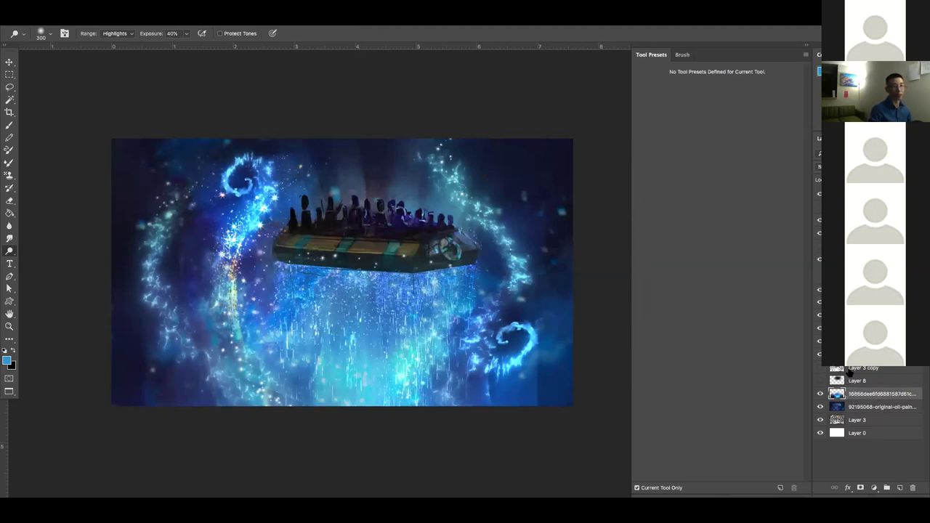
click(819, 194)
click(817, 323)
click(819, 289)
drag(819, 317, 817, 366)
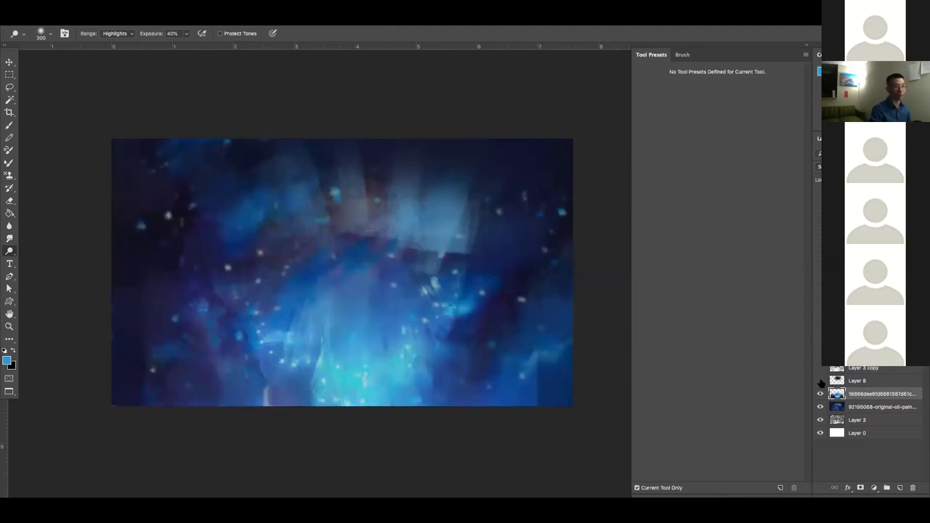
click(820, 381)
click(820, 378)
click(819, 356)
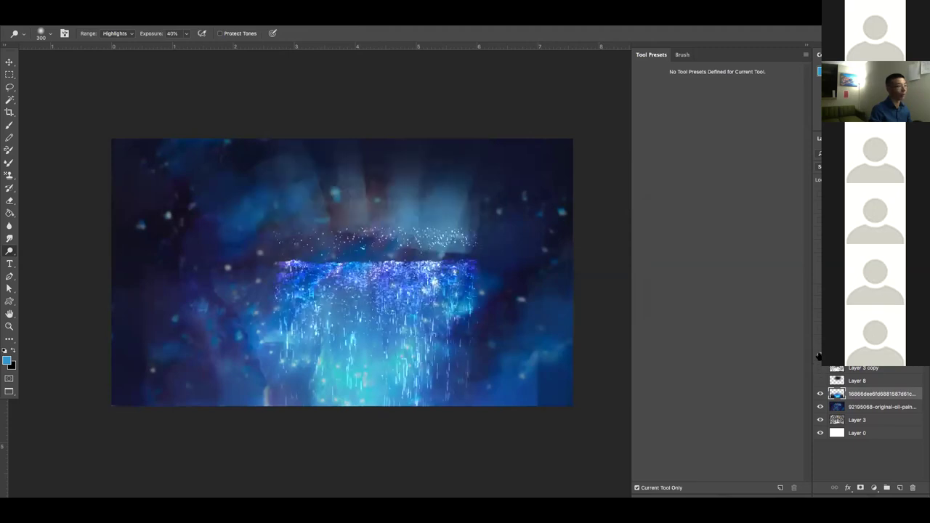
Copy everything visible as one merged image and paste it as a new layer above the rain
key(super+a)
key(super+shift+c)
key(super+v)
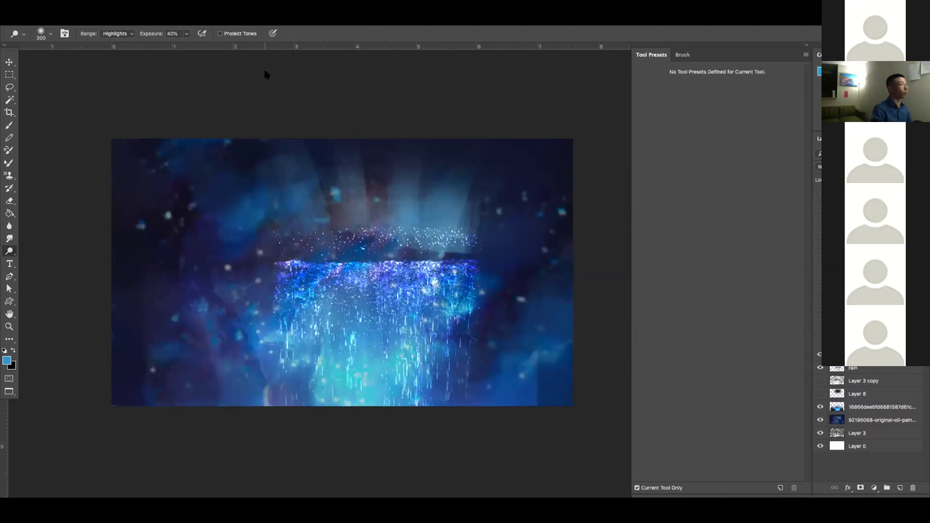
click(240, 20)
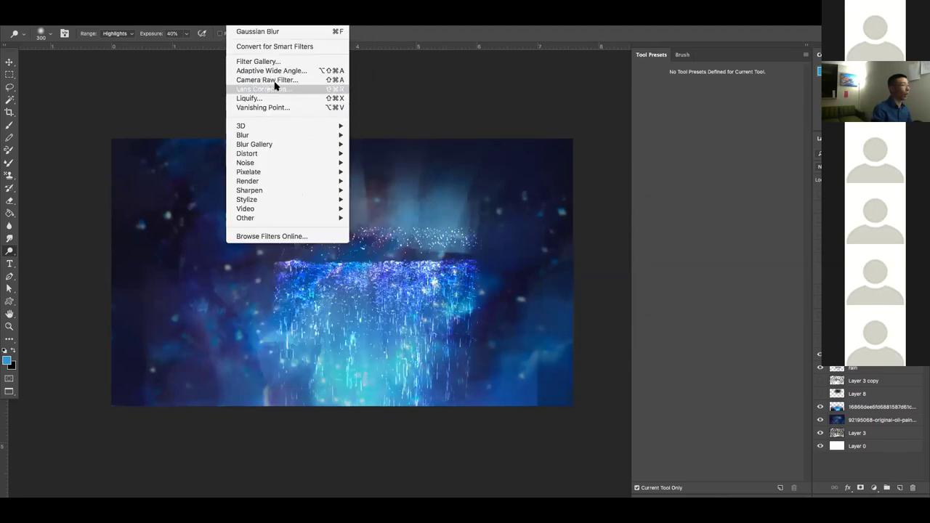
click(290, 63)
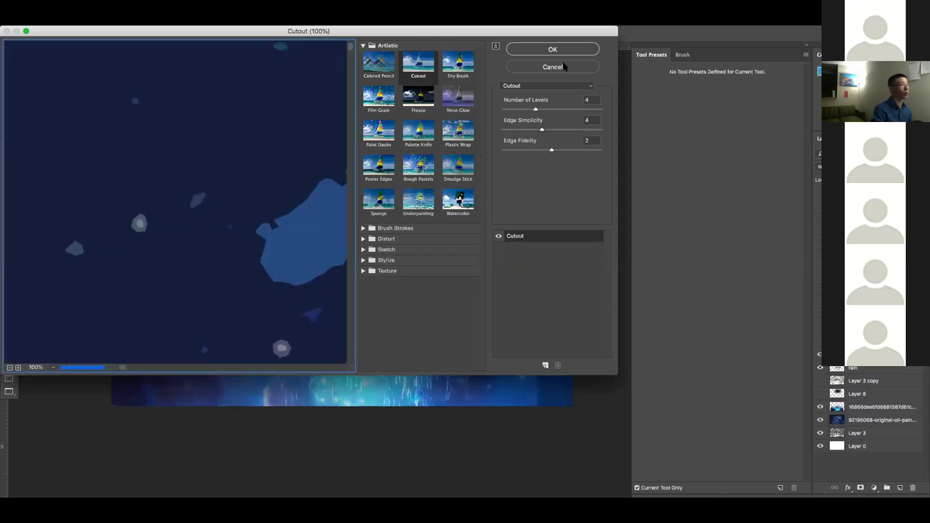
click(556, 66)
Apply a Motion Blur at a 90° angle and 38 pixels distance to the merged backdrop and rain layer
click(261, 16)
mouse_move(239, 16)
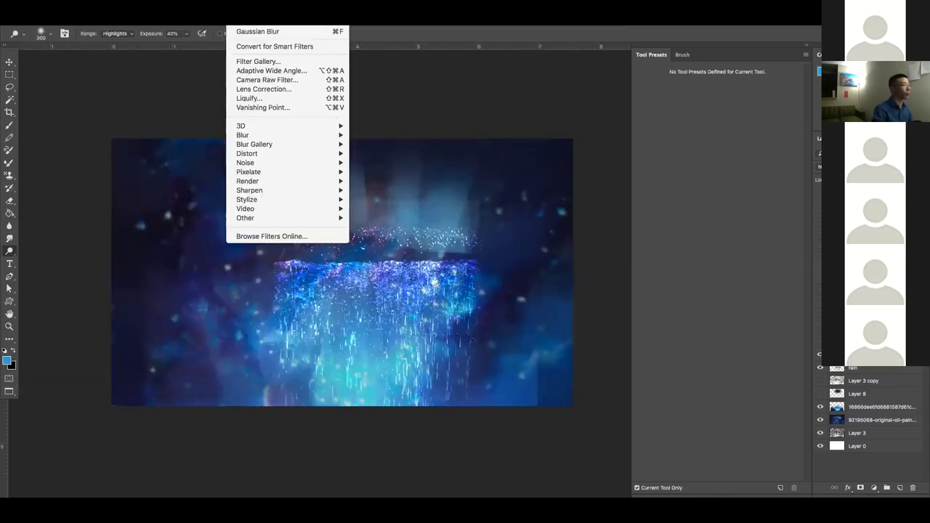
mouse_move(310, 143)
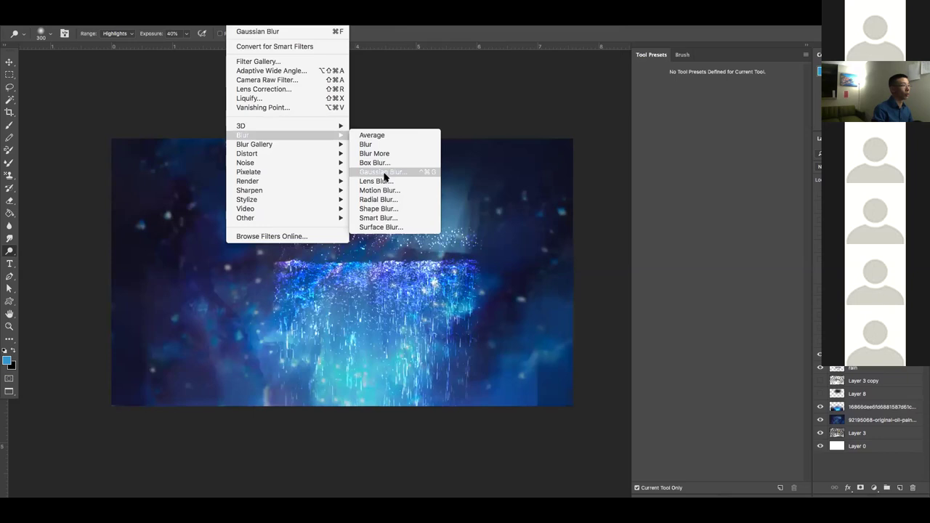
click(392, 191)
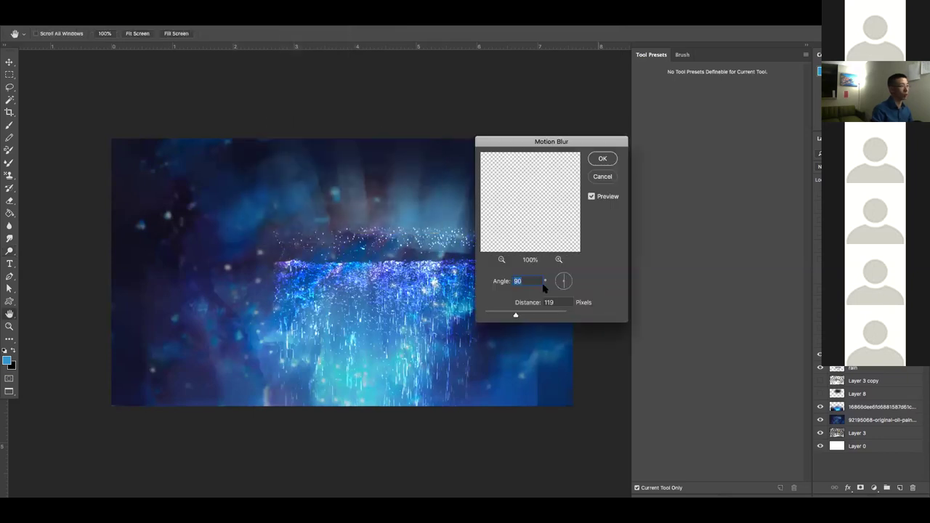
drag(508, 311, 502, 316)
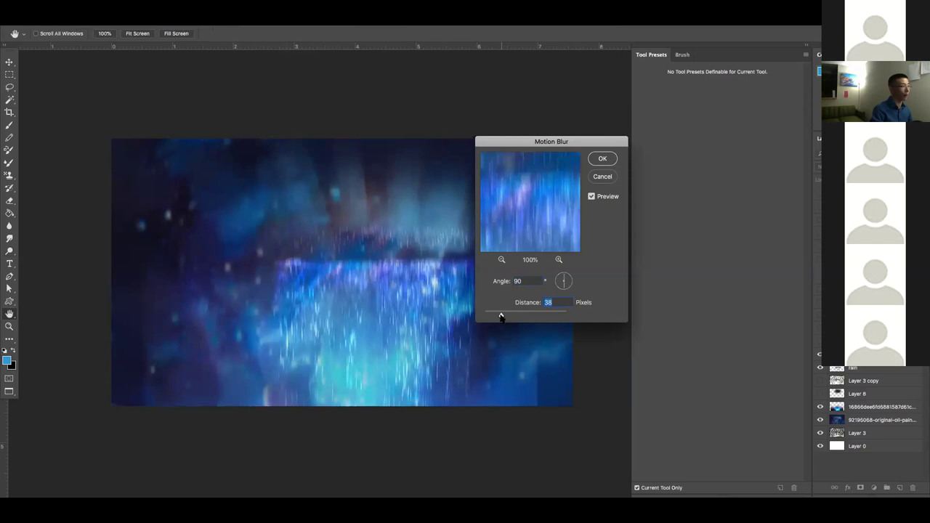
click(602, 159)
key(o)
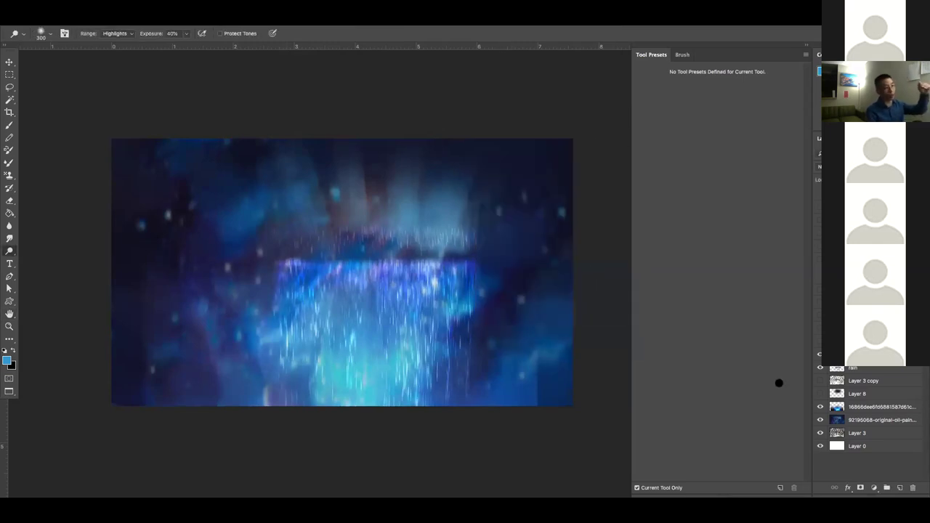
Show and merge the boat and passenger layers, and duplicate the merged layer
click(820, 342)
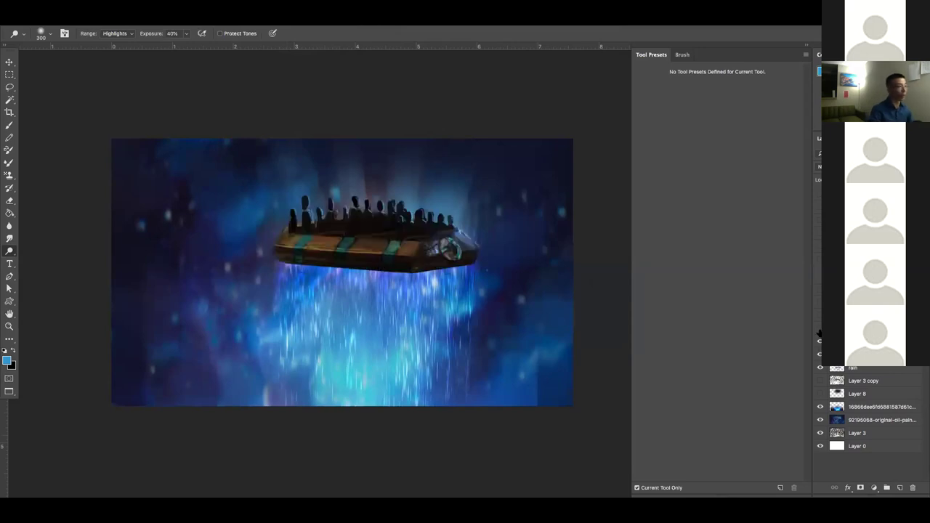
click(819, 330)
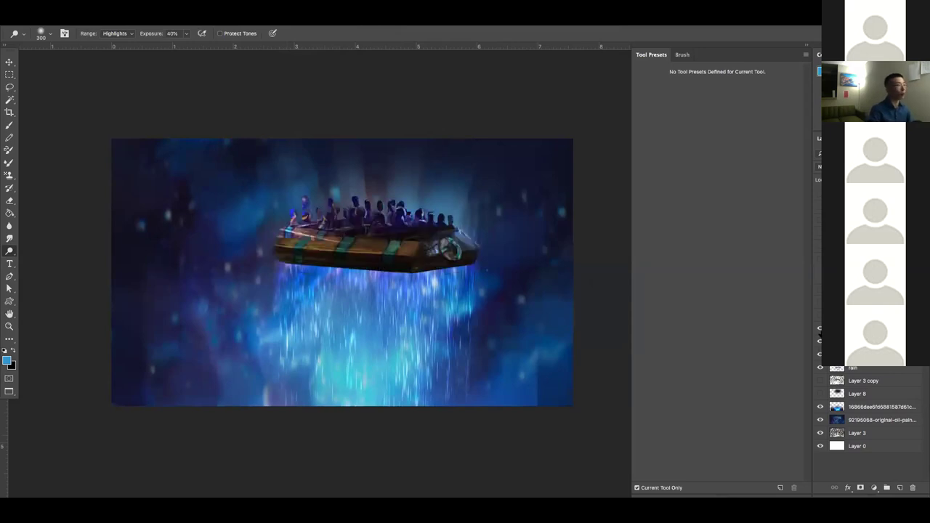
click(819, 317)
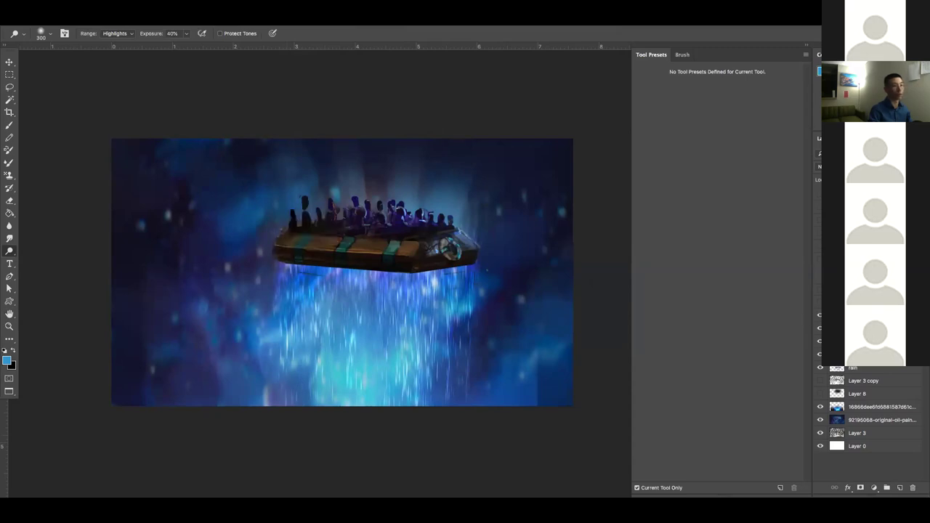
key(super+e)
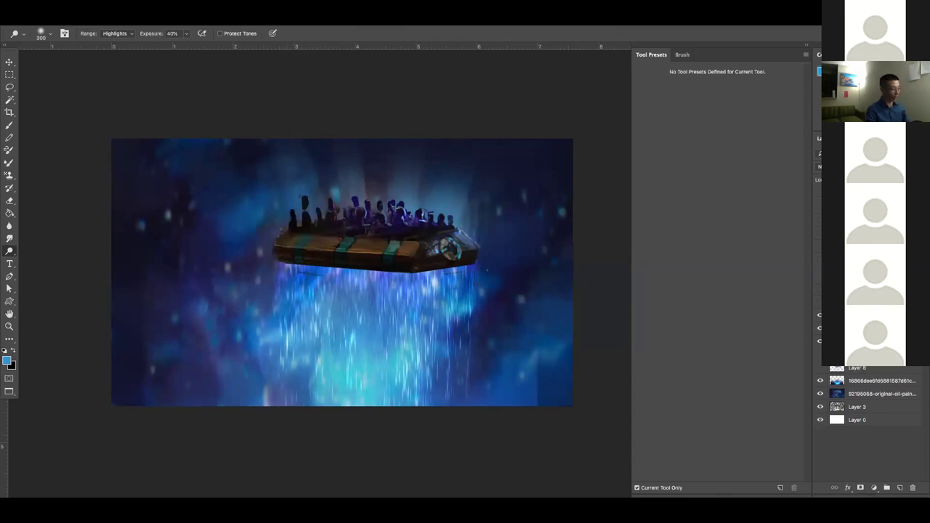
key(super+j)
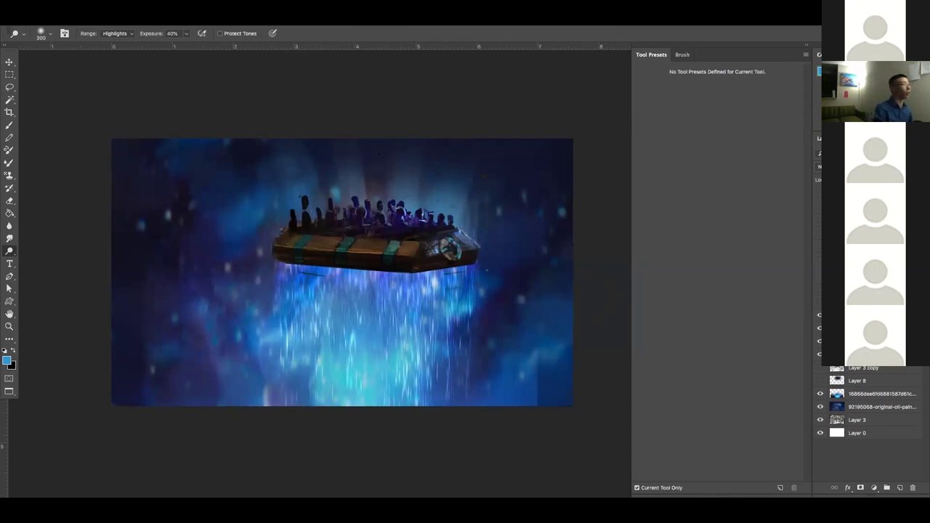
Apply a 90° Motion Blur of 90 pixels to the boat copy and erase the blur over the passengers with the _SOFT 100% eraser
click(247, 20)
mouse_move(299, 135)
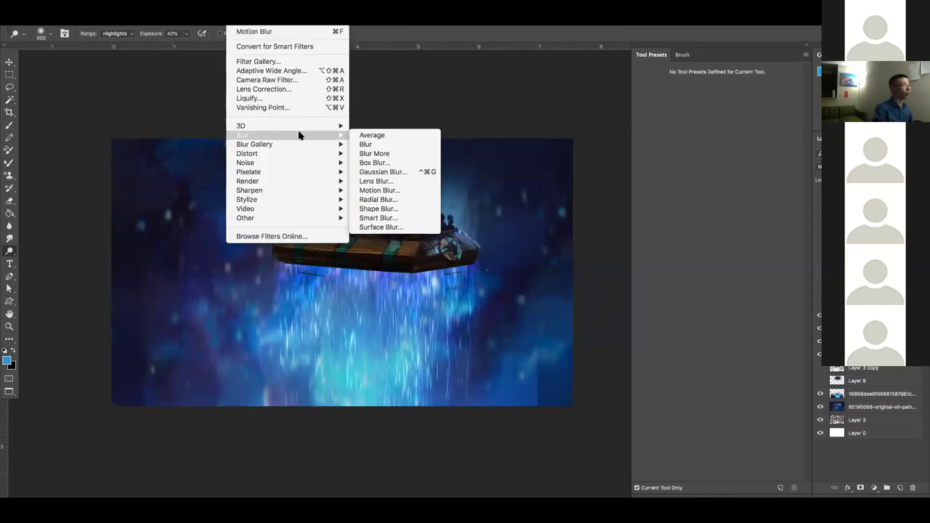
click(379, 190)
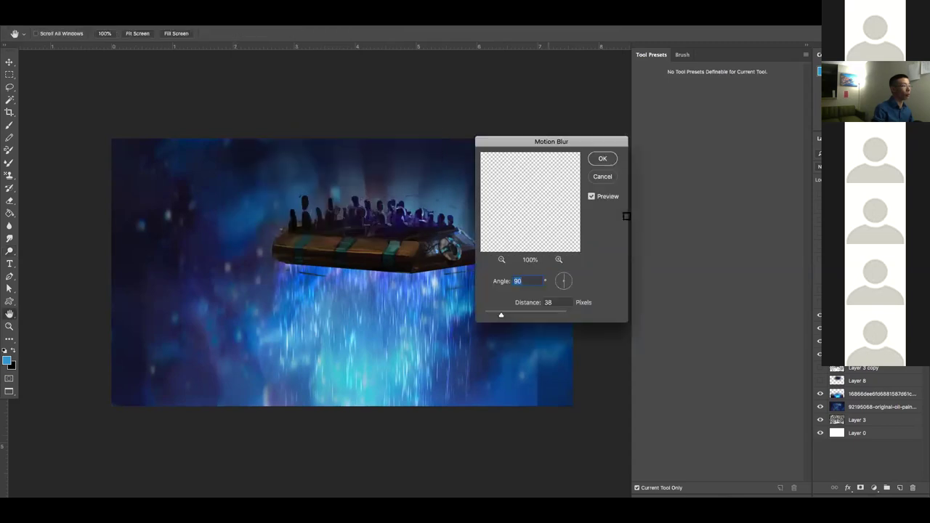
click(512, 315)
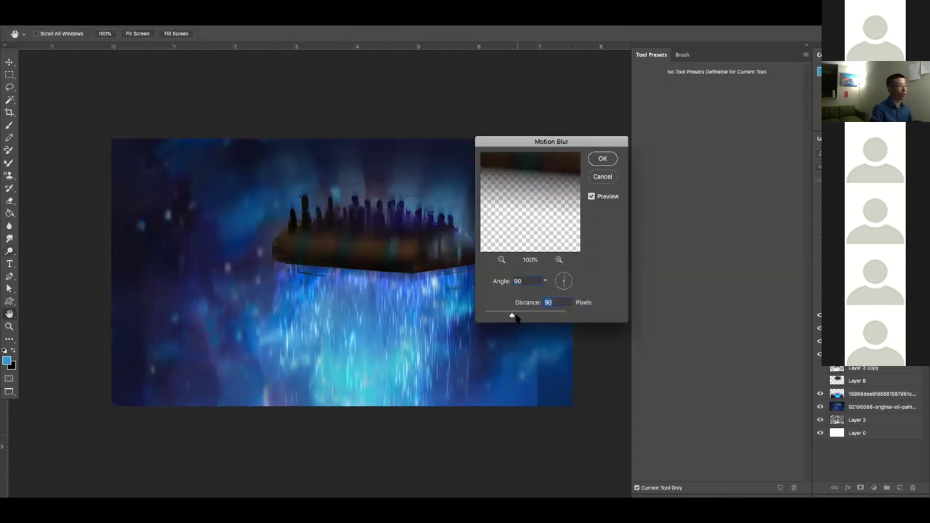
key(Return)
key(e)
click(713, 95)
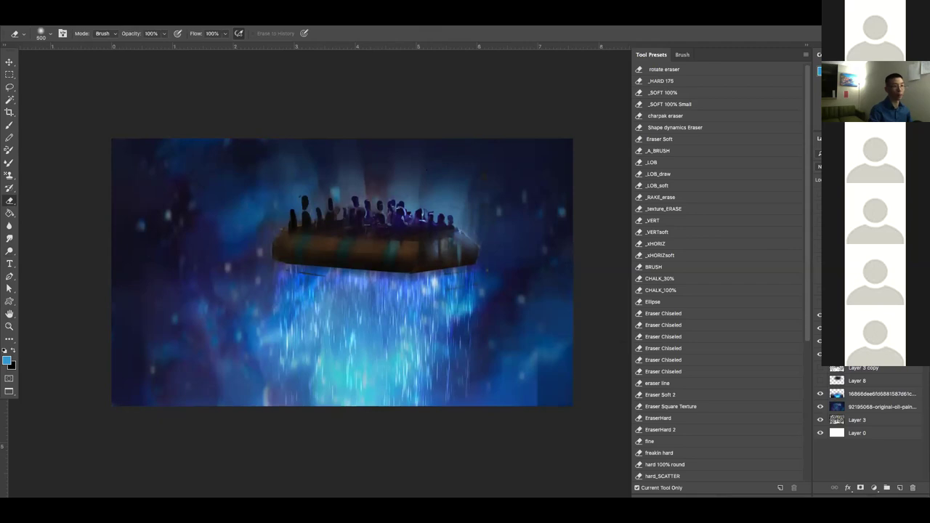
Show the sparkle, swirl and upper overlay layers again over the blurred boat and rain
click(819, 302)
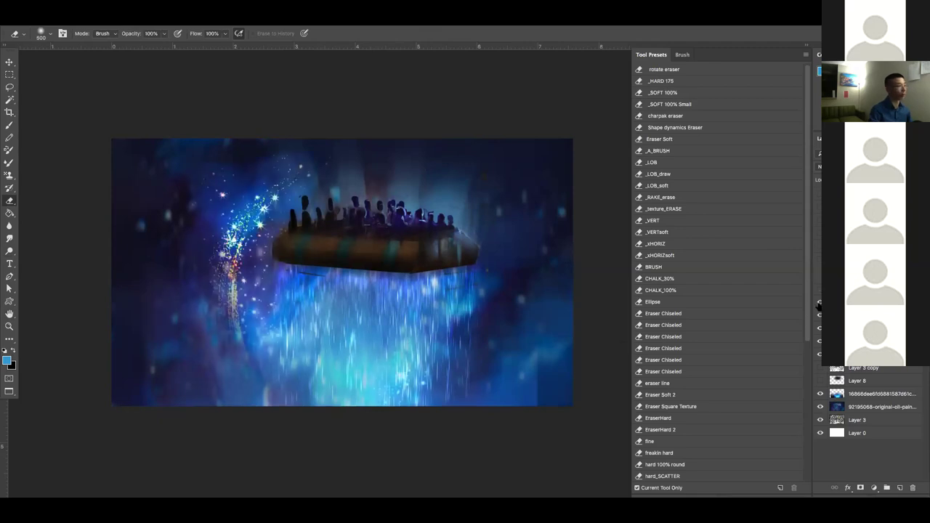
click(815, 264)
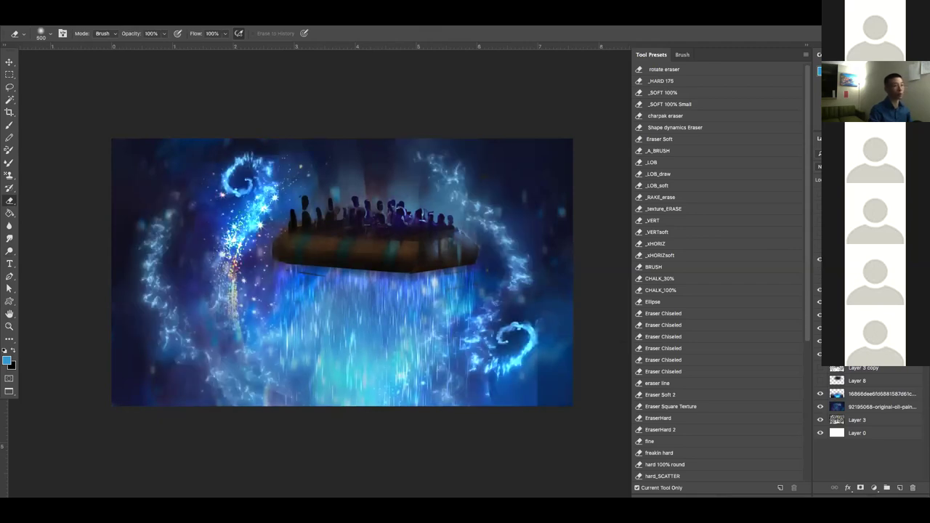
click(819, 247)
click(819, 235)
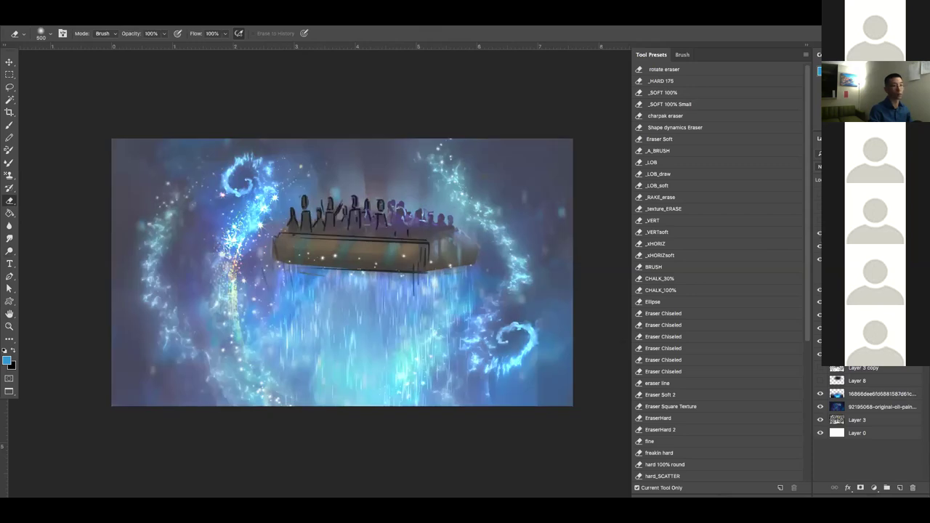
scroll(819, 225, down, 1)
click(819, 224)
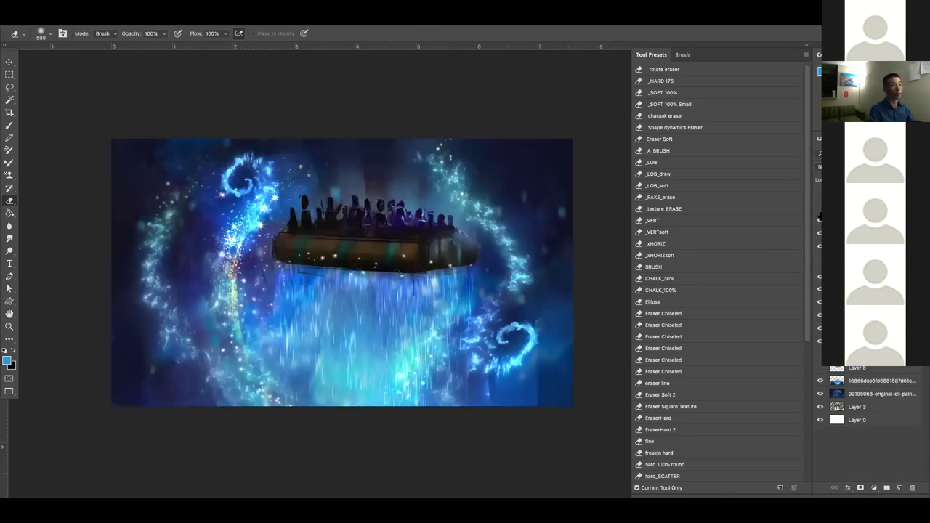
click(820, 218)
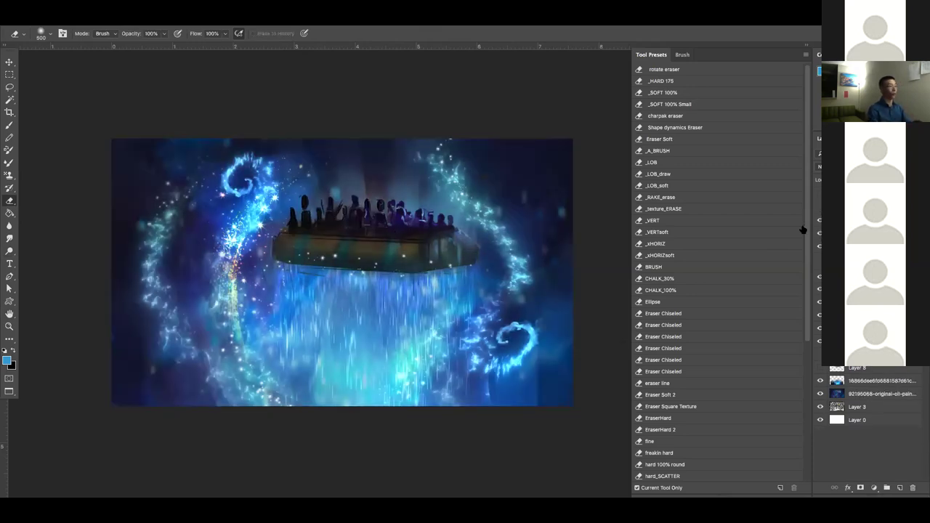
key(super+minus)
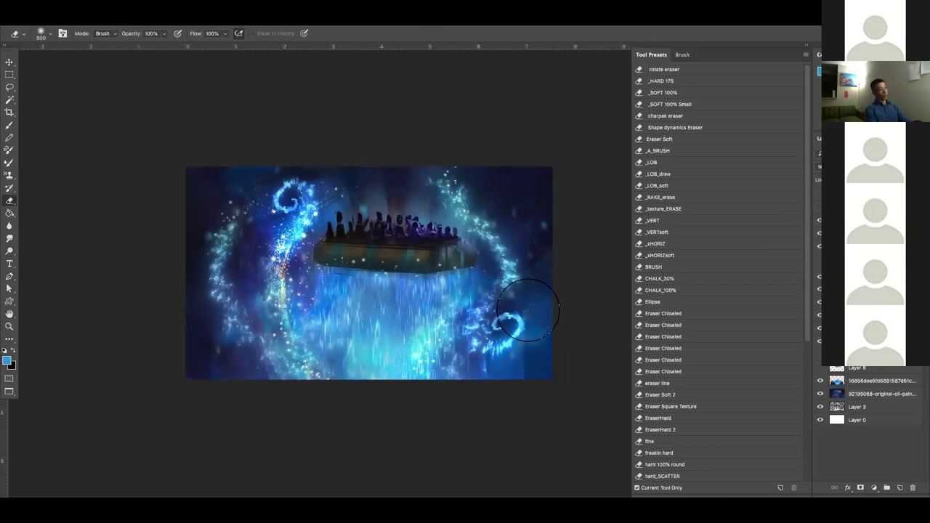